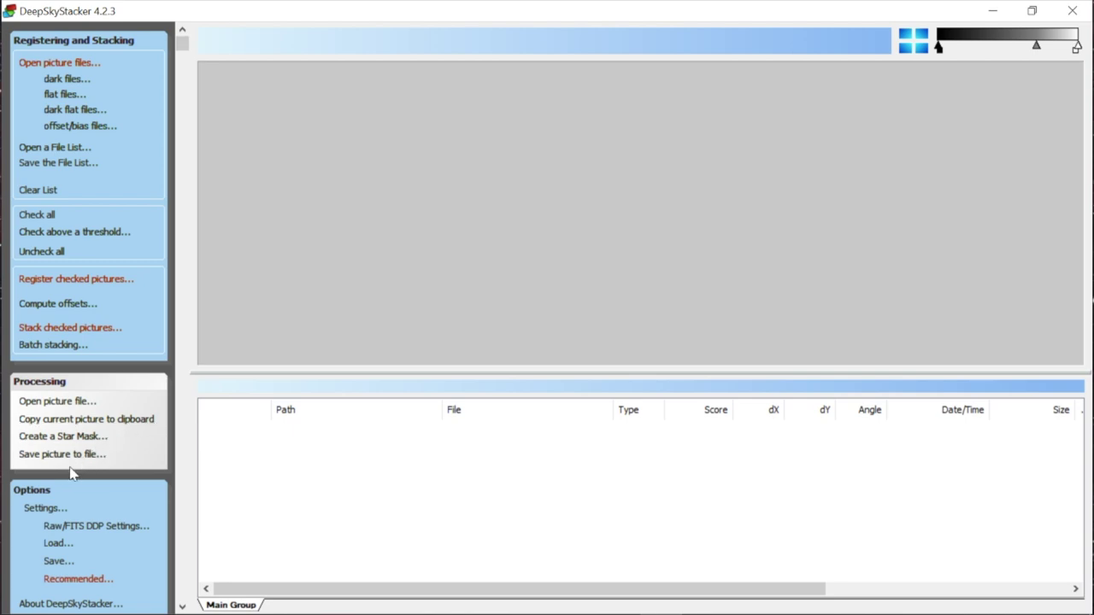
- Open the Stacking Parameters dialog from Settings > Stacking Settings and nudge it aside
left_click(43, 511)
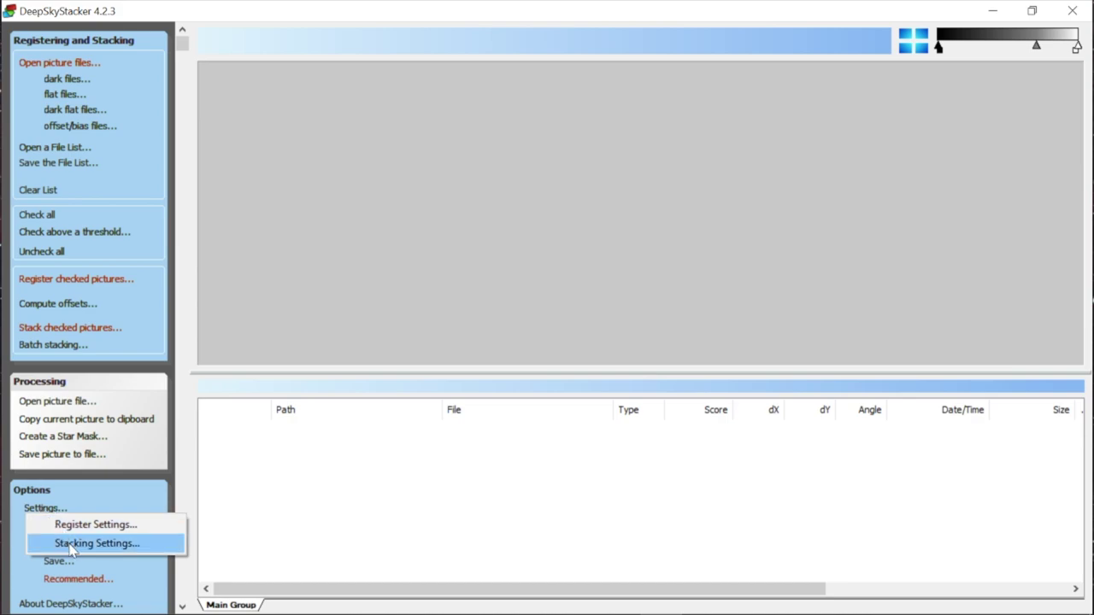
left_click(69, 545)
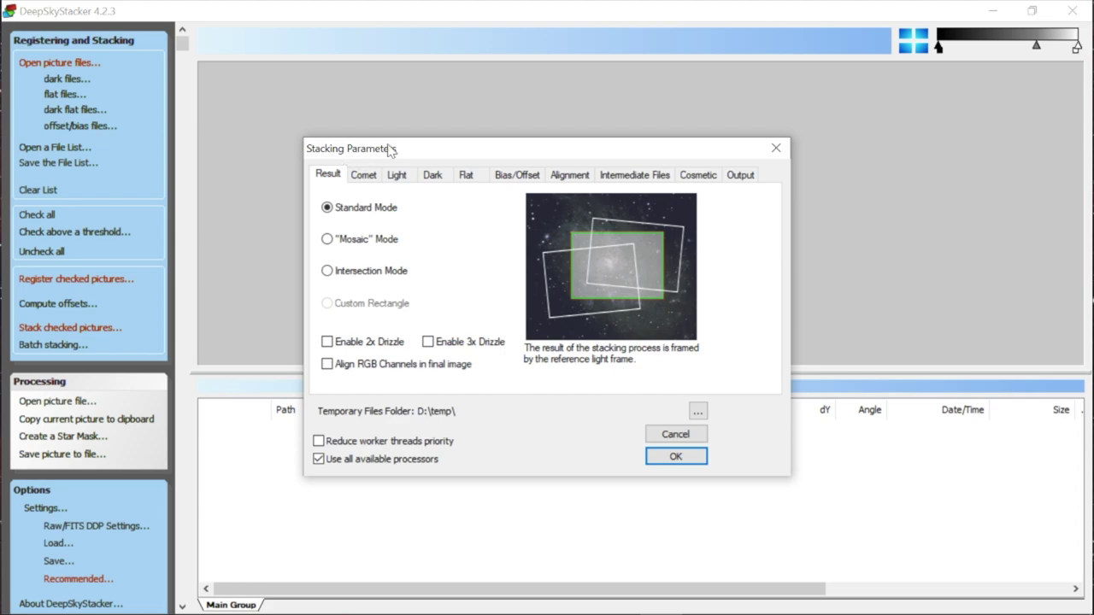
mouse_move(420, 146)
left_mouse_down()
mouse_move(439, 159)
mouse_move(426, 147)
left_mouse_up()
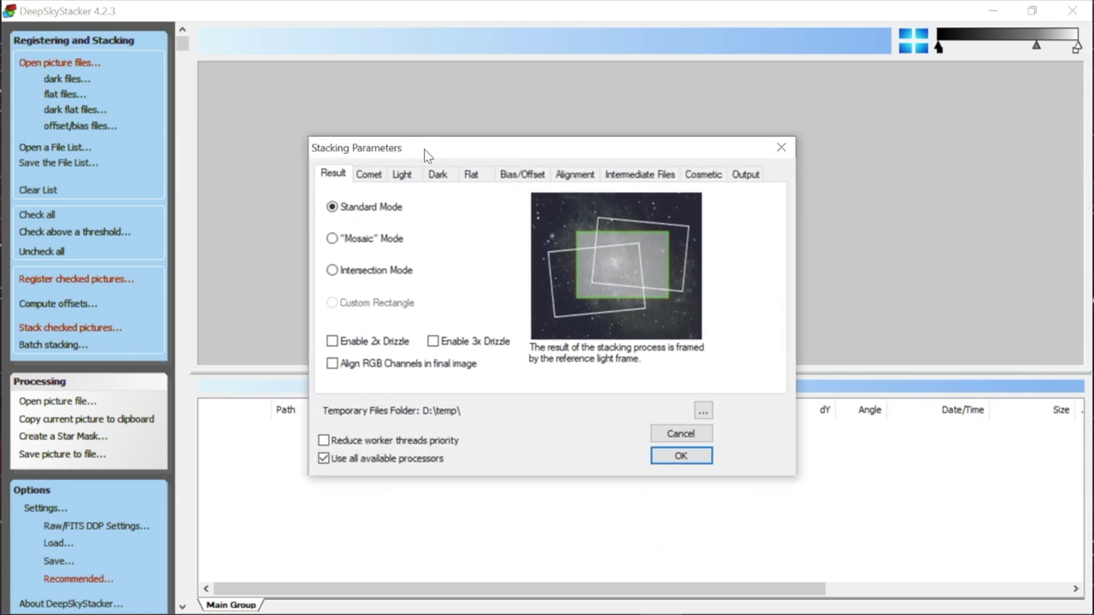
- On the Output tab, set the temporary files folder to the 2019Backup (D:) drive
left_click(753, 178)
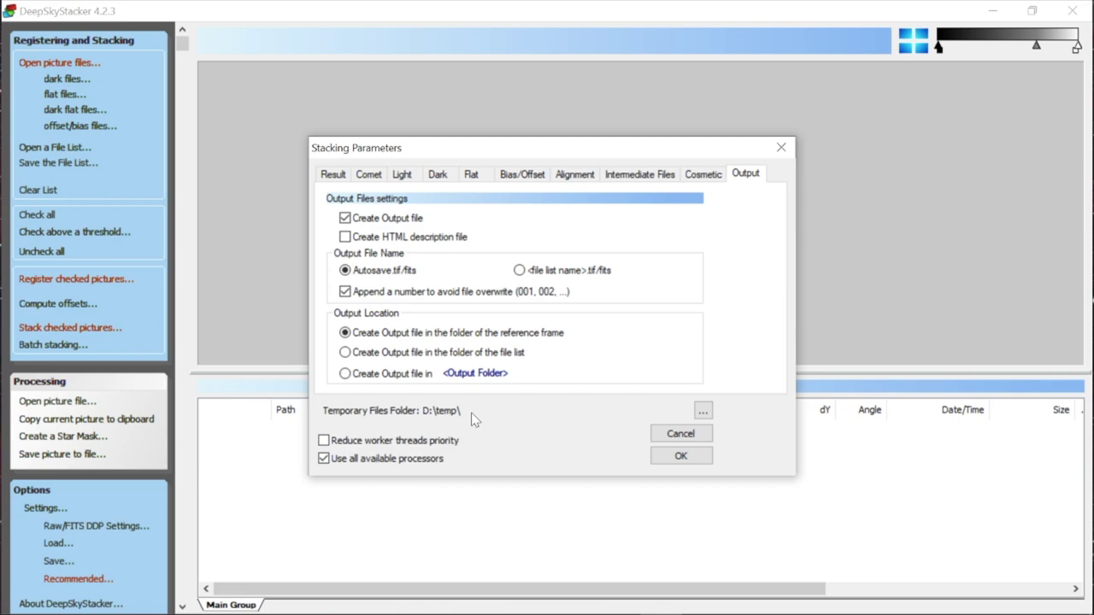
left_click(703, 412)
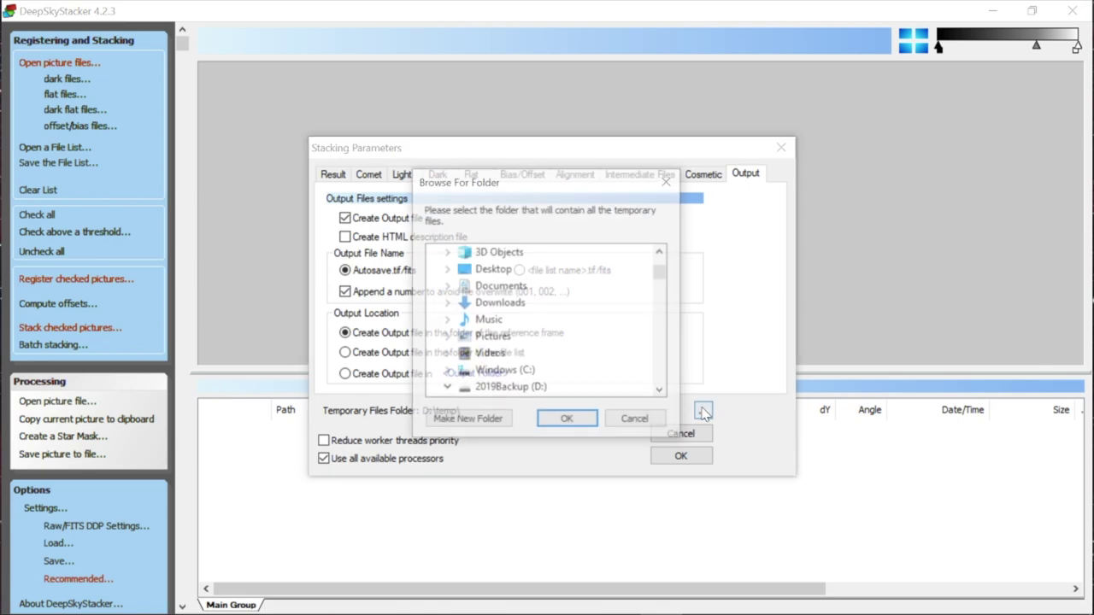
left_click(668, 181)
left_click(703, 412)
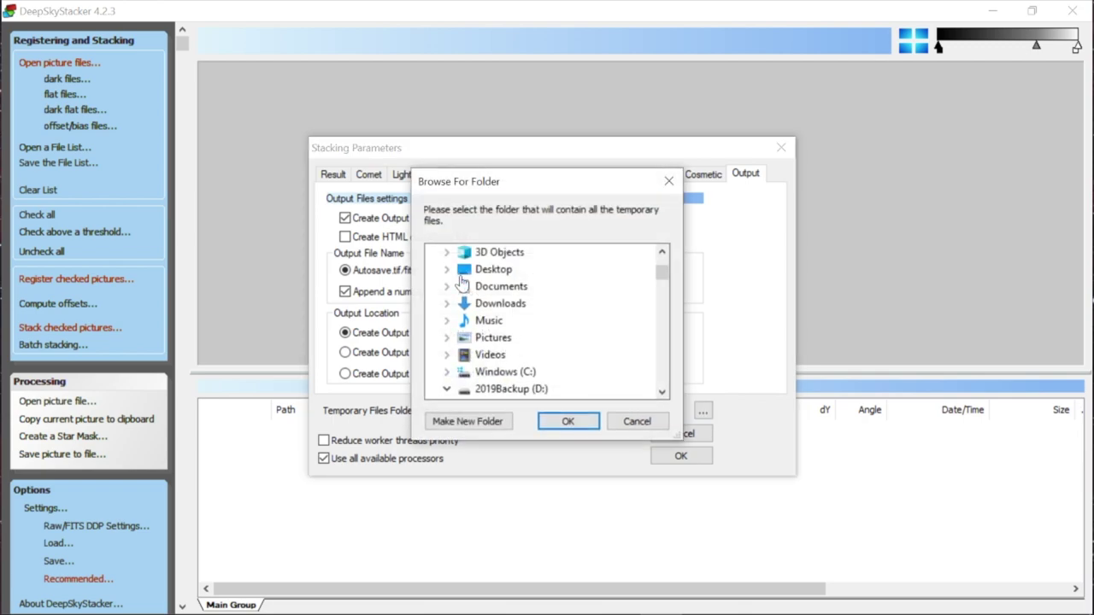
left_click_drag(664, 278, 660, 281)
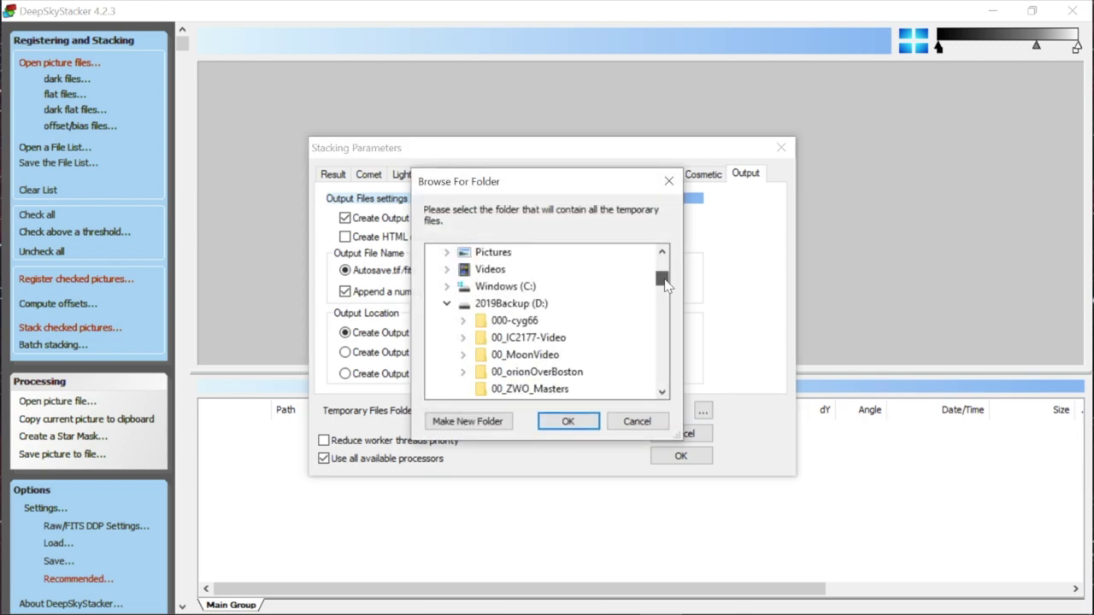
left_click(518, 308)
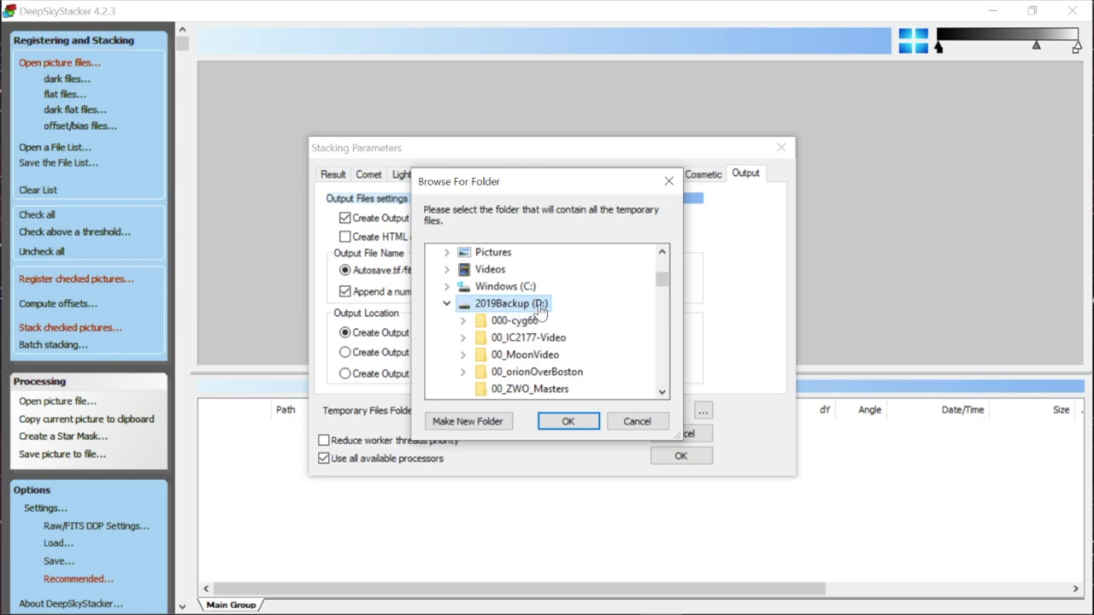
left_click(567, 421)
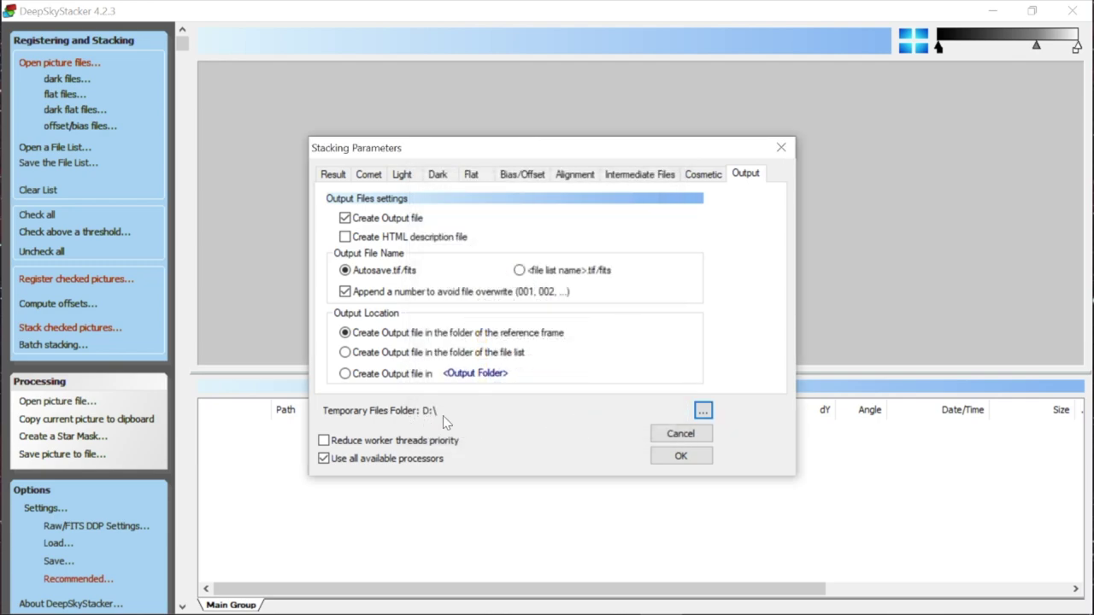
- Change the temporary files folder to D:\temp and apply the stacking settings
left_click(702, 411)
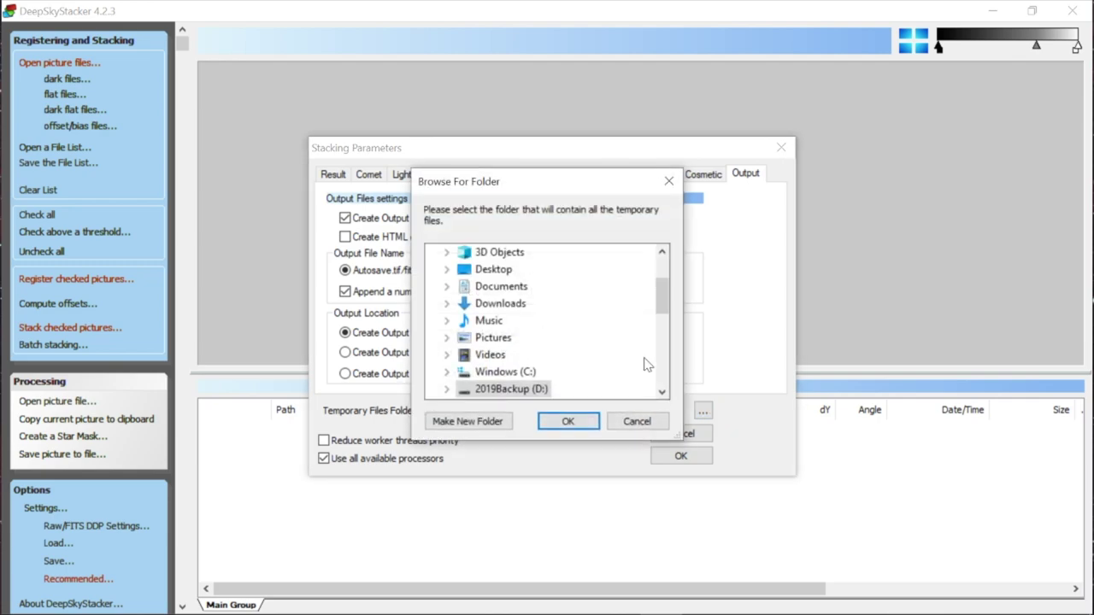
left_click_drag(664, 297, 664, 328)
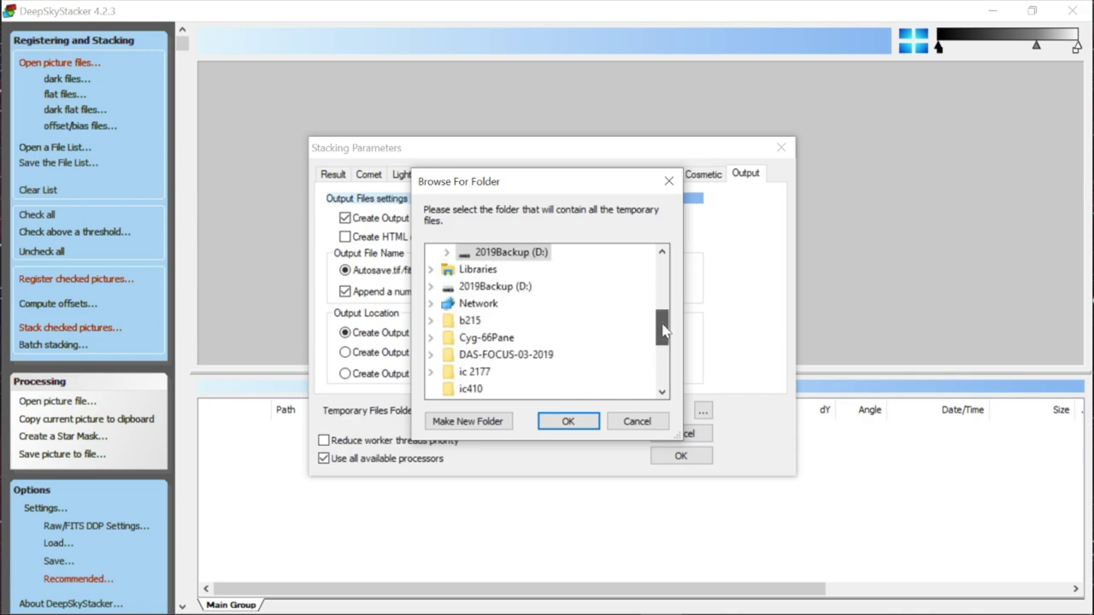
left_click(431, 288)
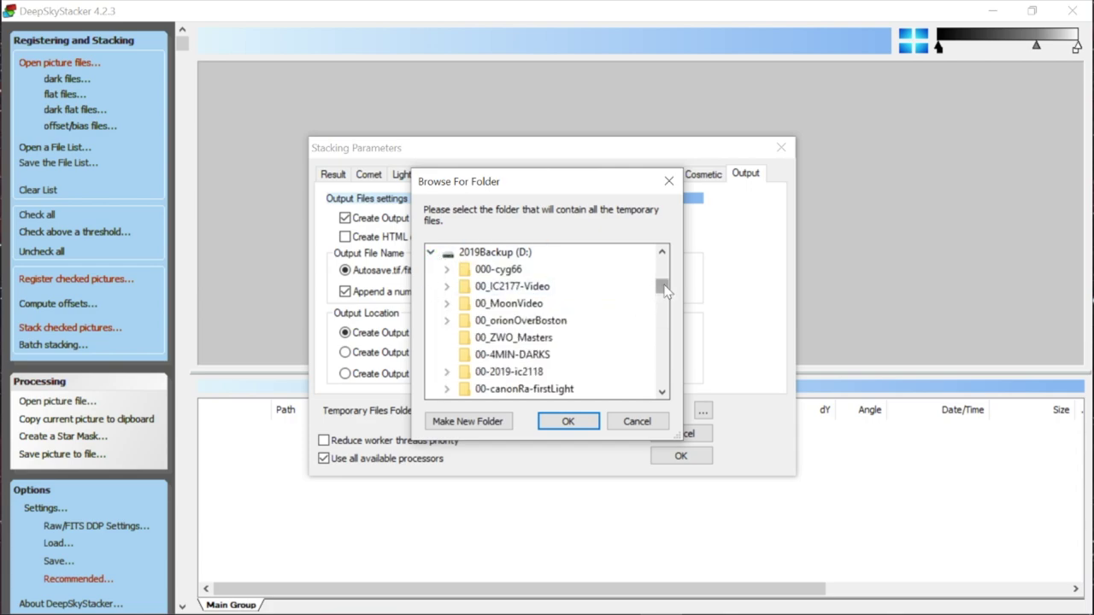
left_click_drag(662, 287, 655, 359)
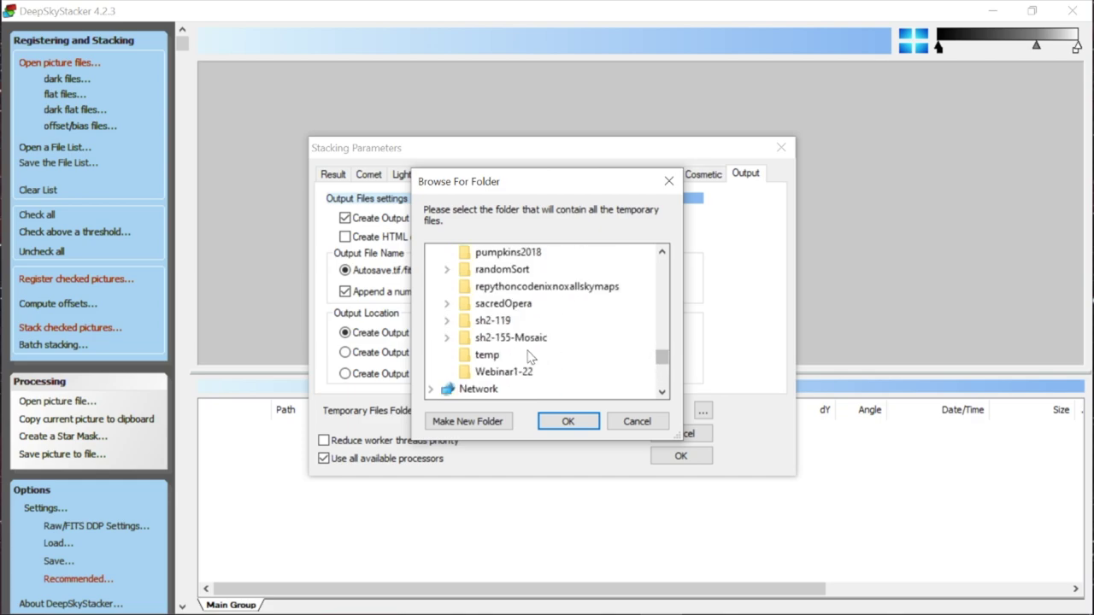
left_click(488, 355)
left_click(568, 421)
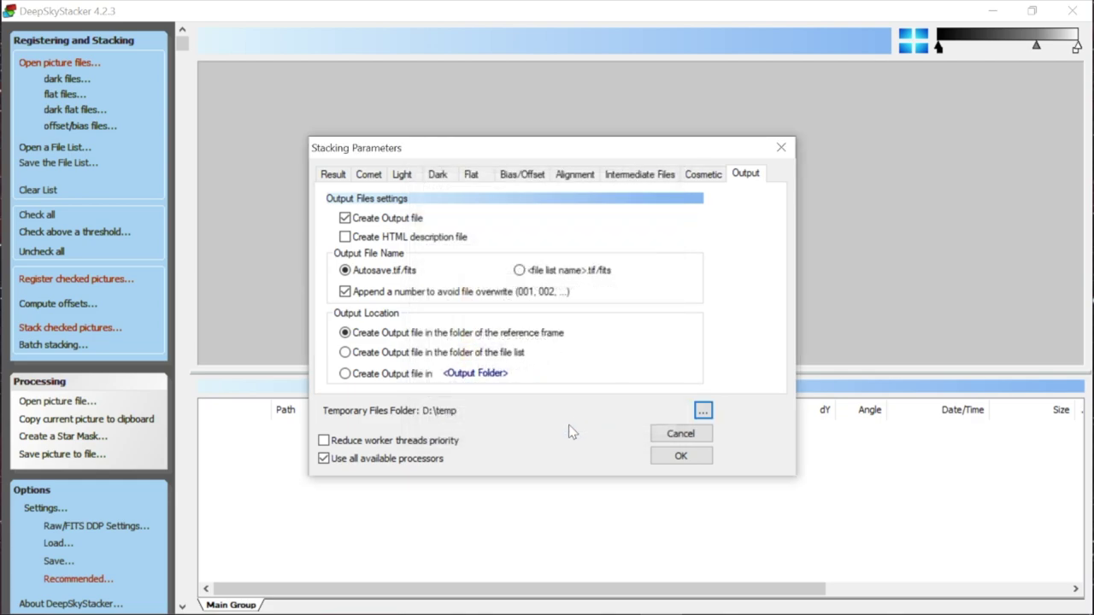
left_click(686, 459)
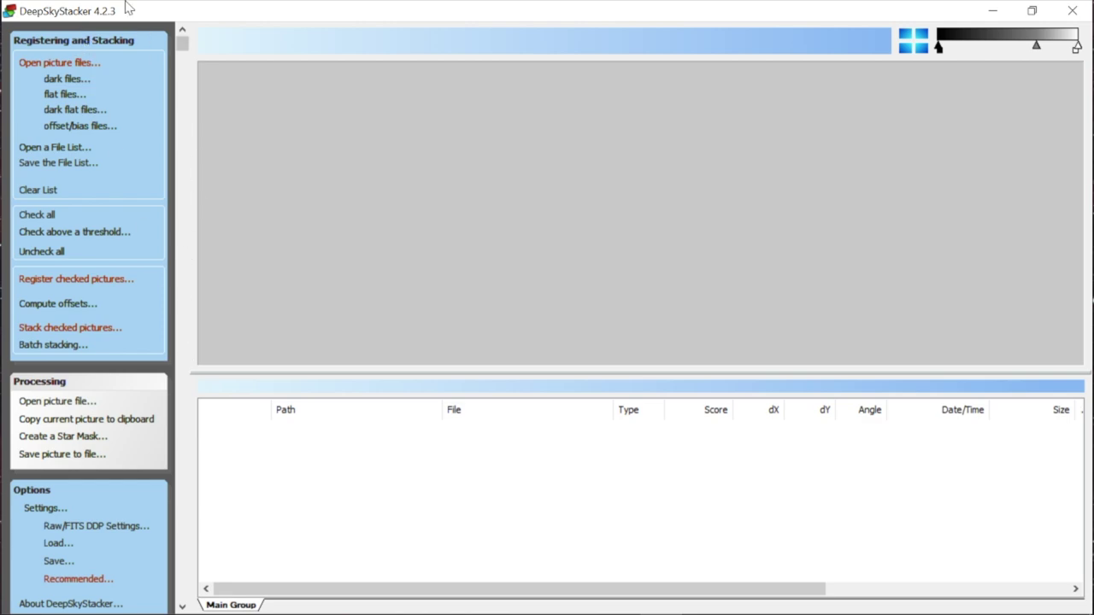
- Browse to the M101-at60ed lights folder in Open Light Frames, showing extra large thumbnails
left_click(67, 64)
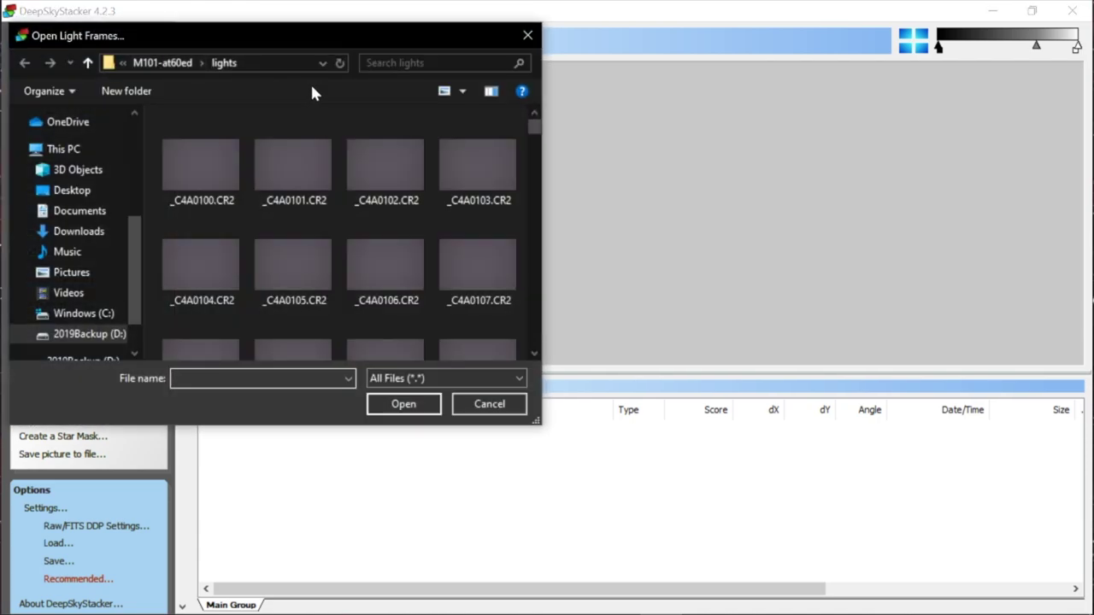
left_click(150, 65)
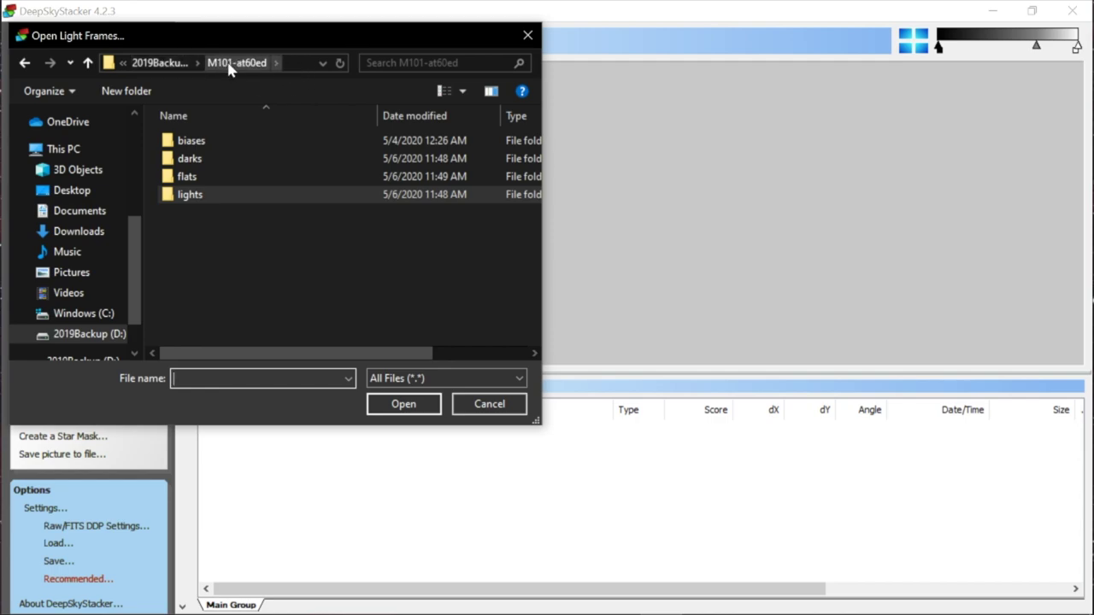
double_click(202, 197)
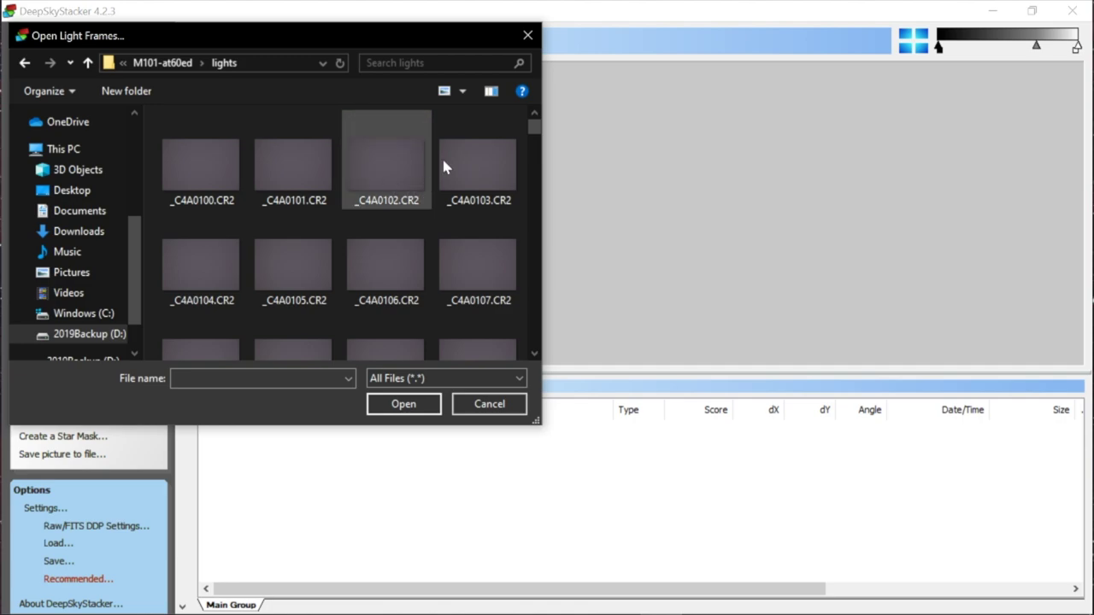
left_click(463, 91)
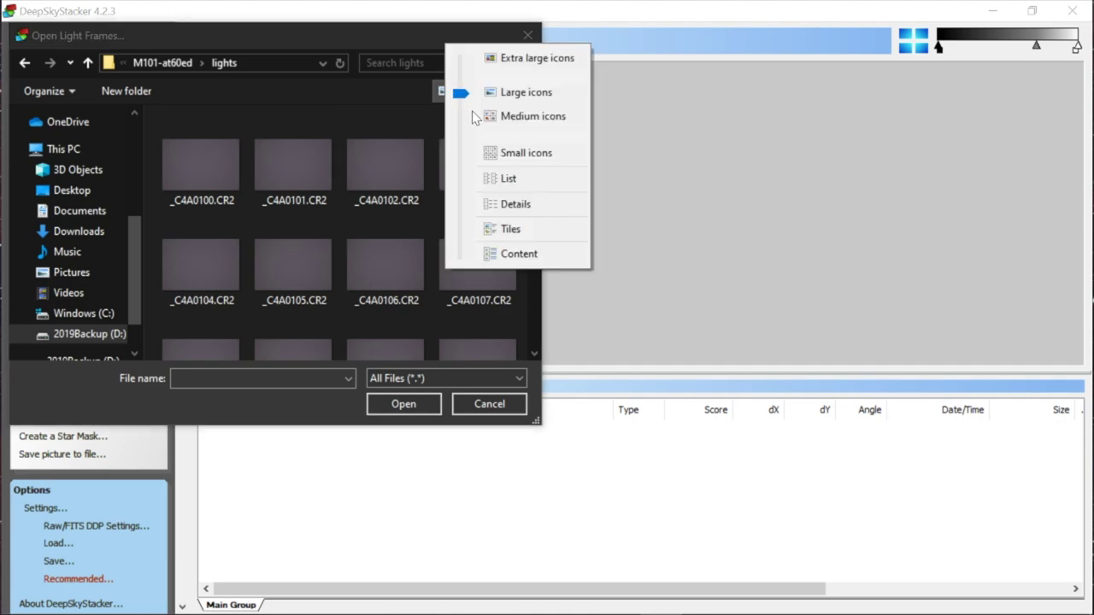
left_click_drag(465, 96, 462, 59)
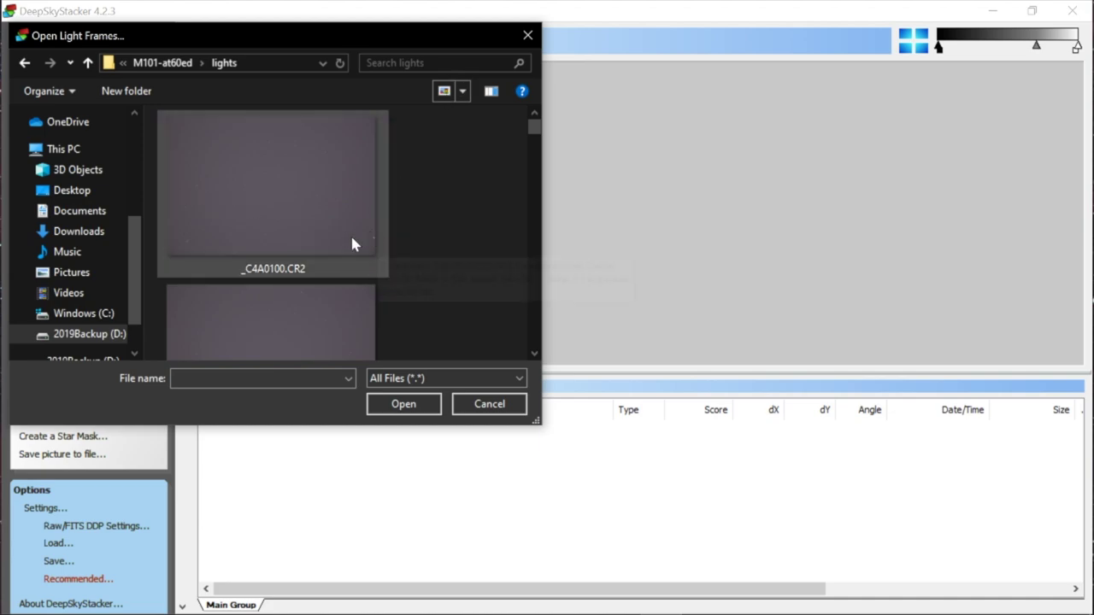
- Select all the light frames, starting from _C4A0100.CR2, and add them to the list
mouse_move(246, 197)
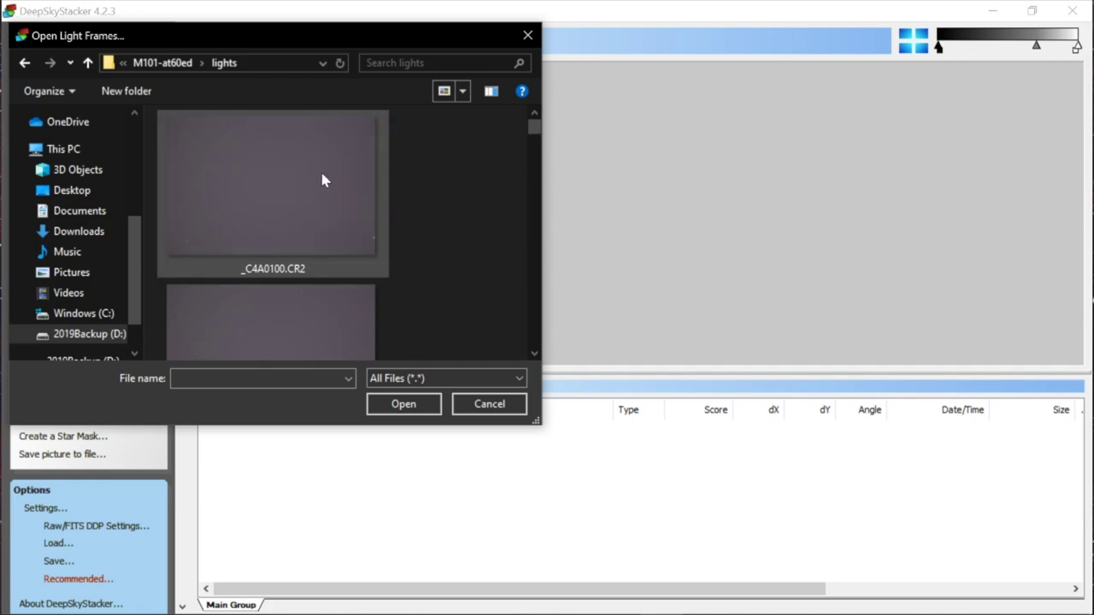
mouse_move(351, 134)
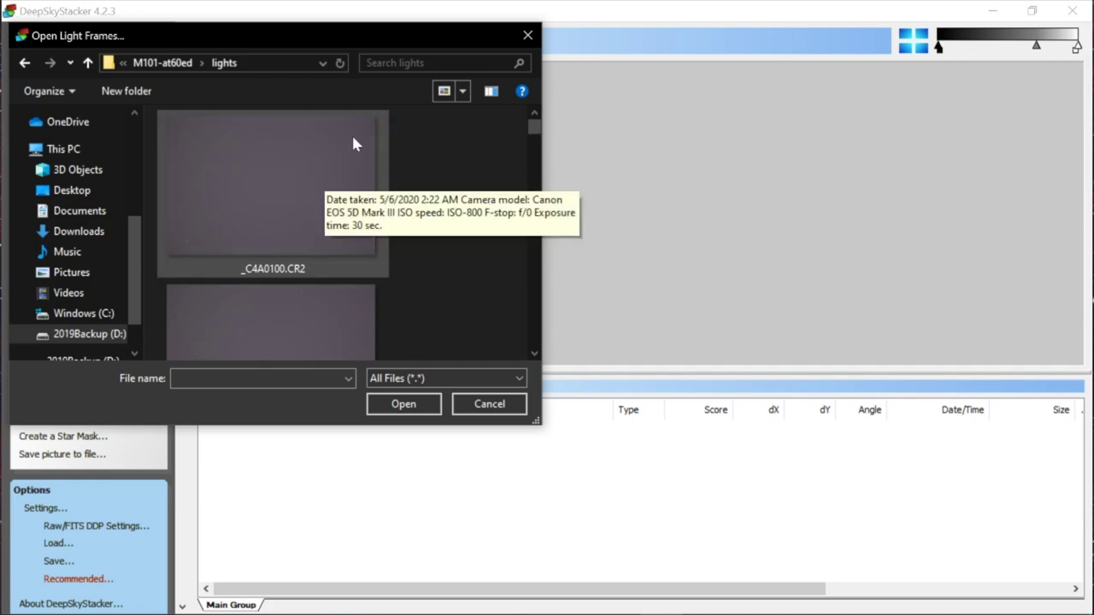
left_click(326, 183)
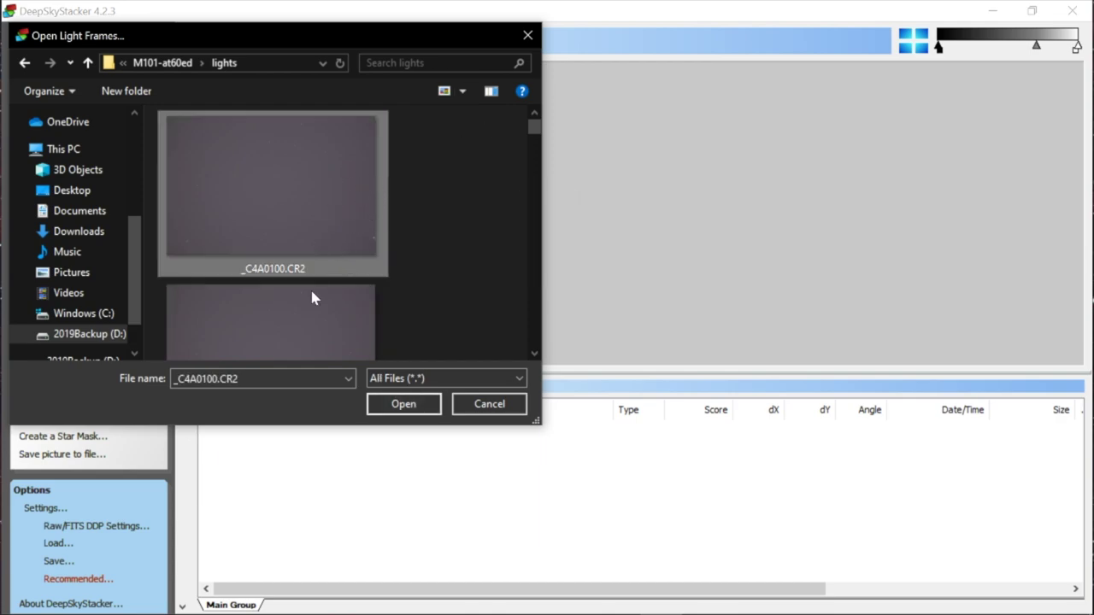
mouse_move(334, 196)
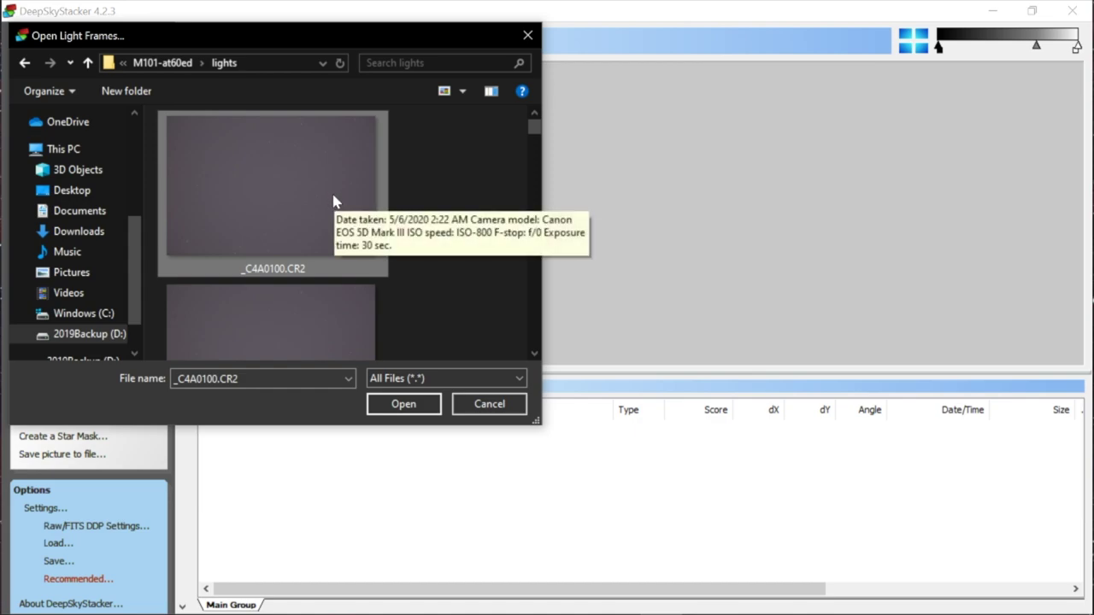
key("ctrl+a")
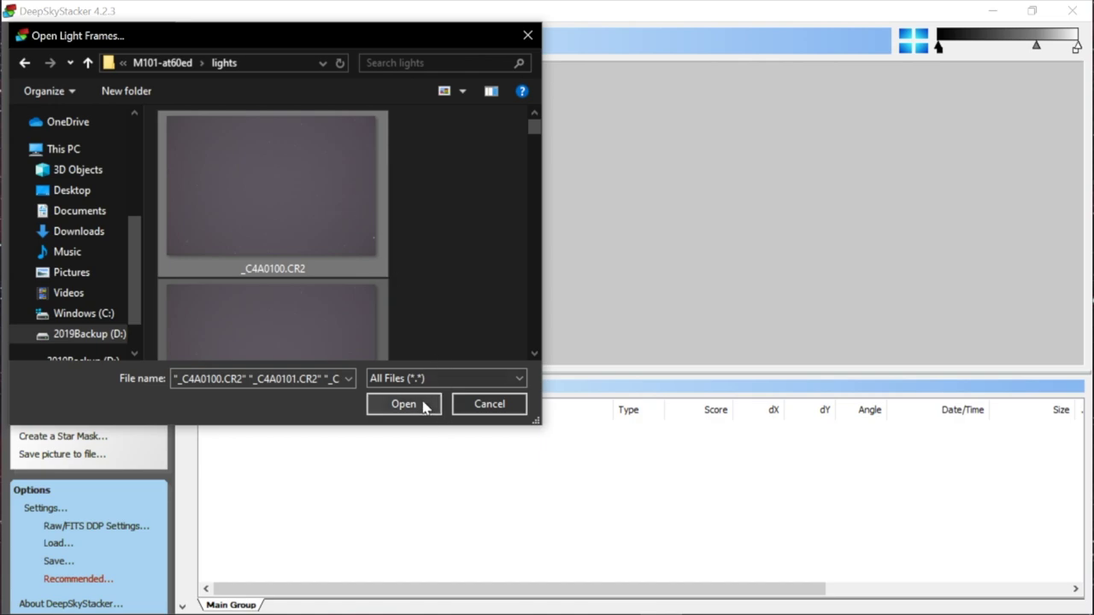
left_click_drag(539, 126, 532, 193)
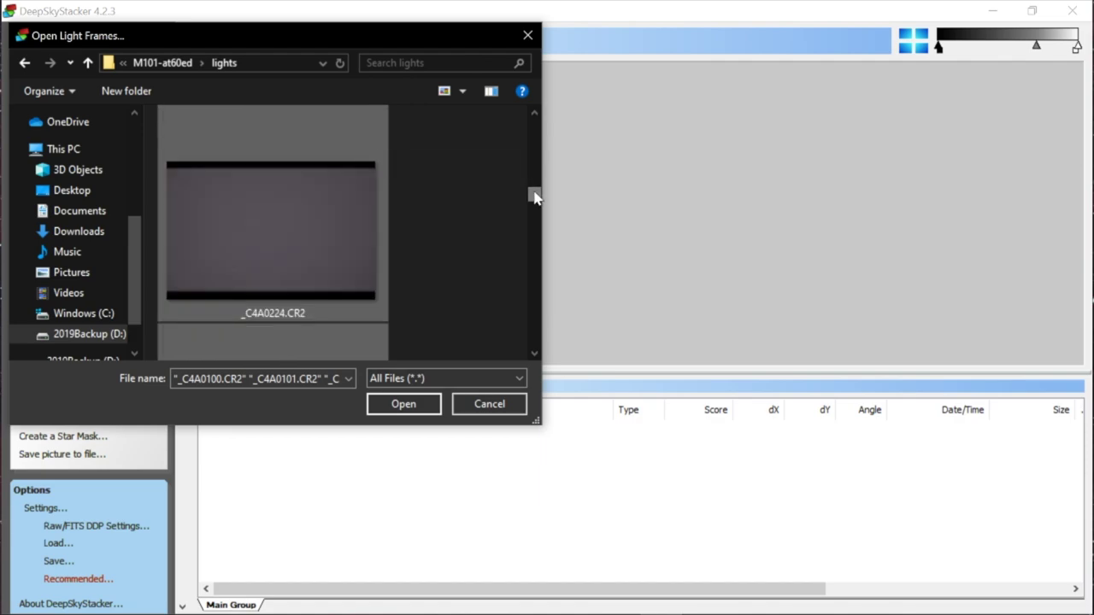
left_click(403, 405)
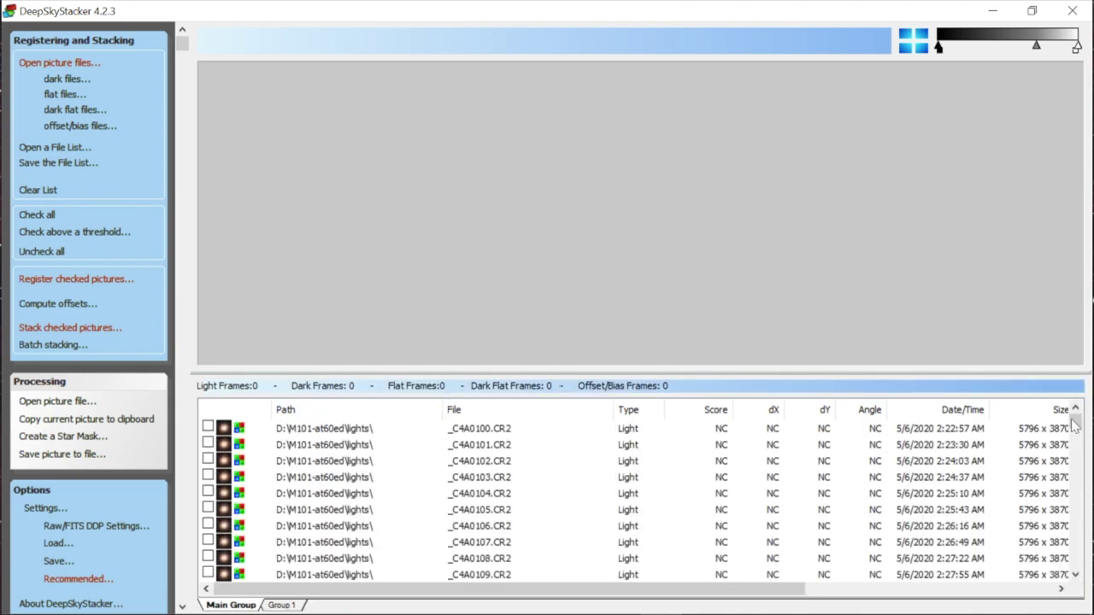
- Preview light frames _C4A0101 through _C4A0103 and check _C4A0101.CR2 for stacking
left_click_drag(1076, 442, 1088, 393)
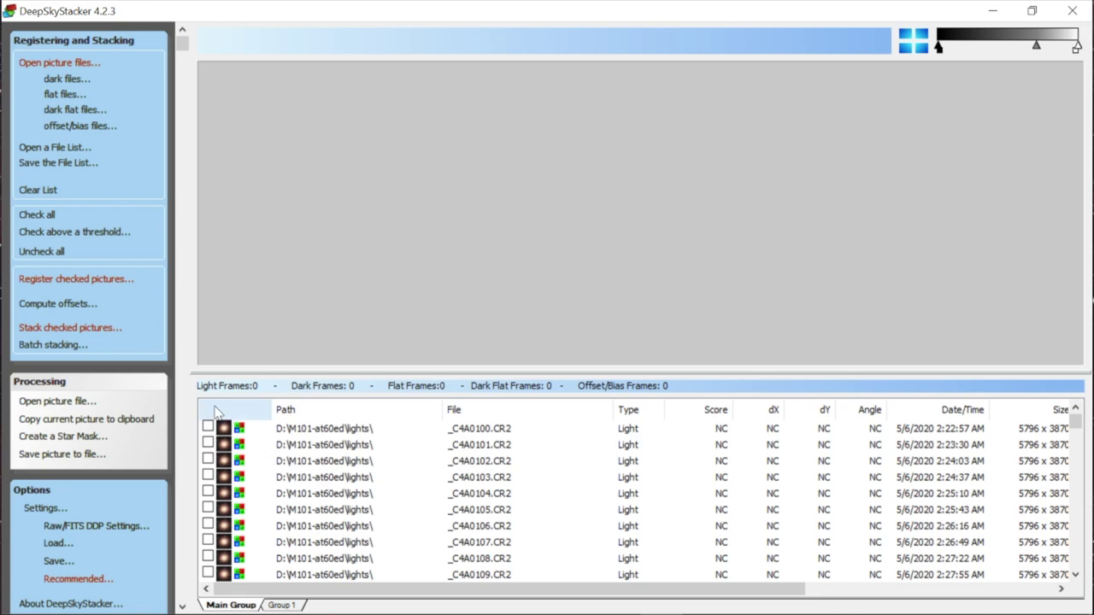
left_click(315, 446)
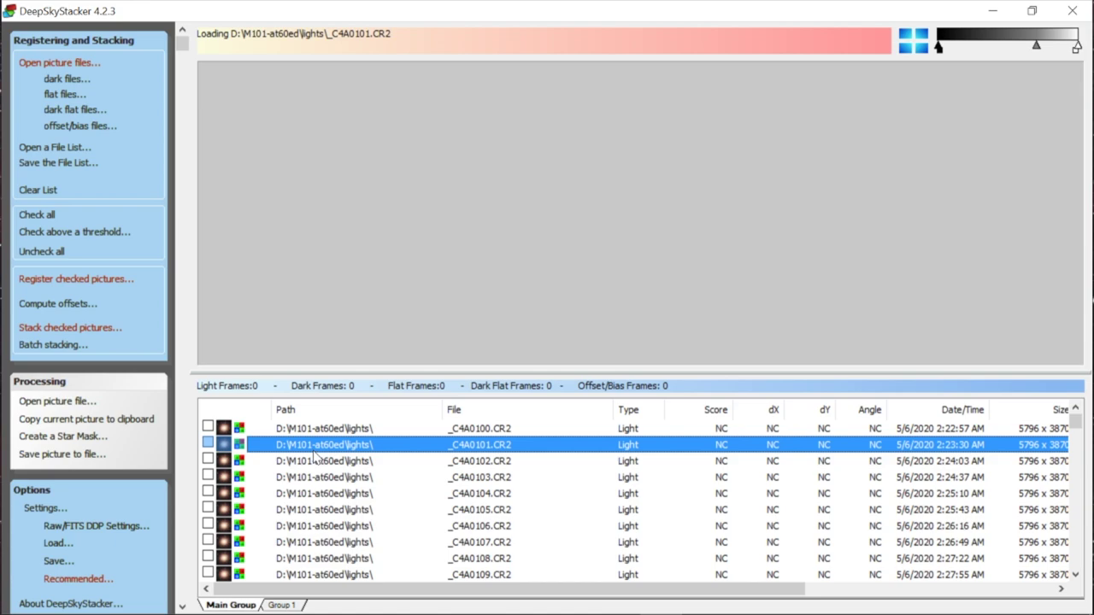
left_click(327, 463)
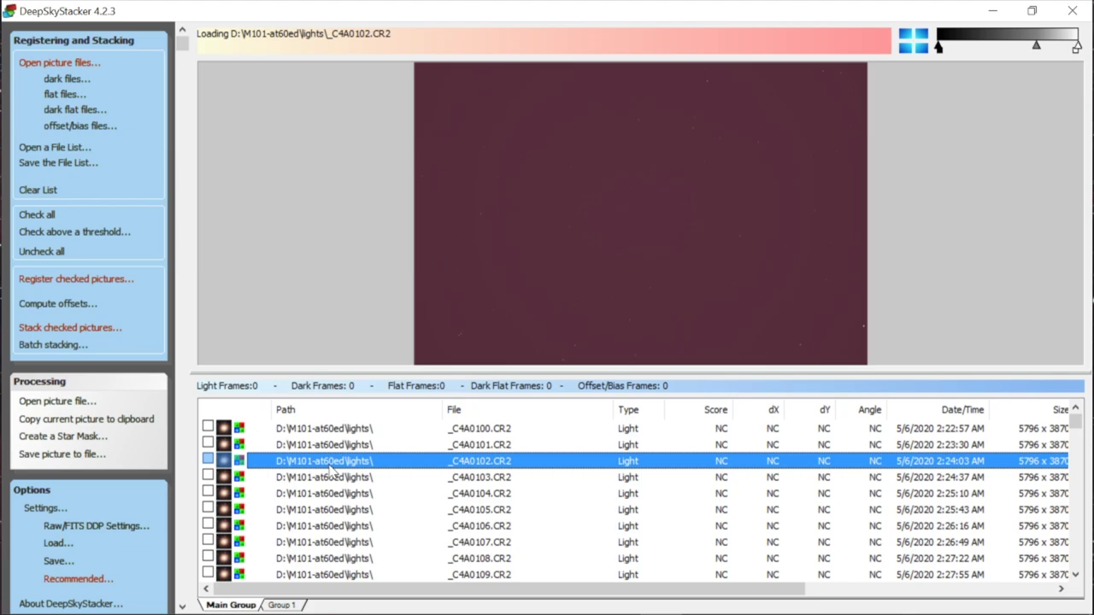
left_click(330, 478)
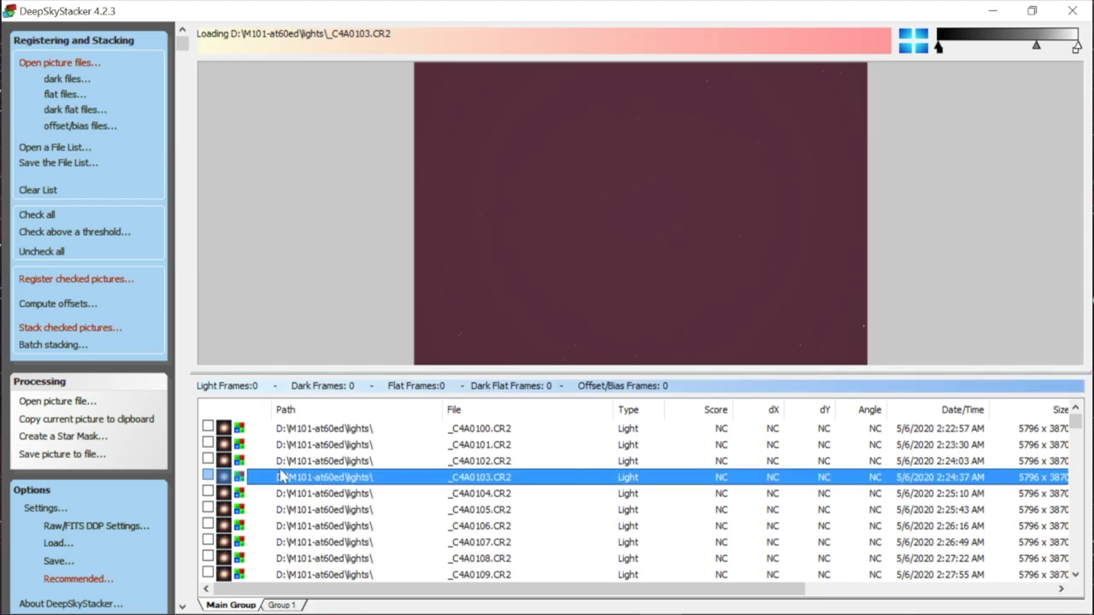
left_click(208, 443)
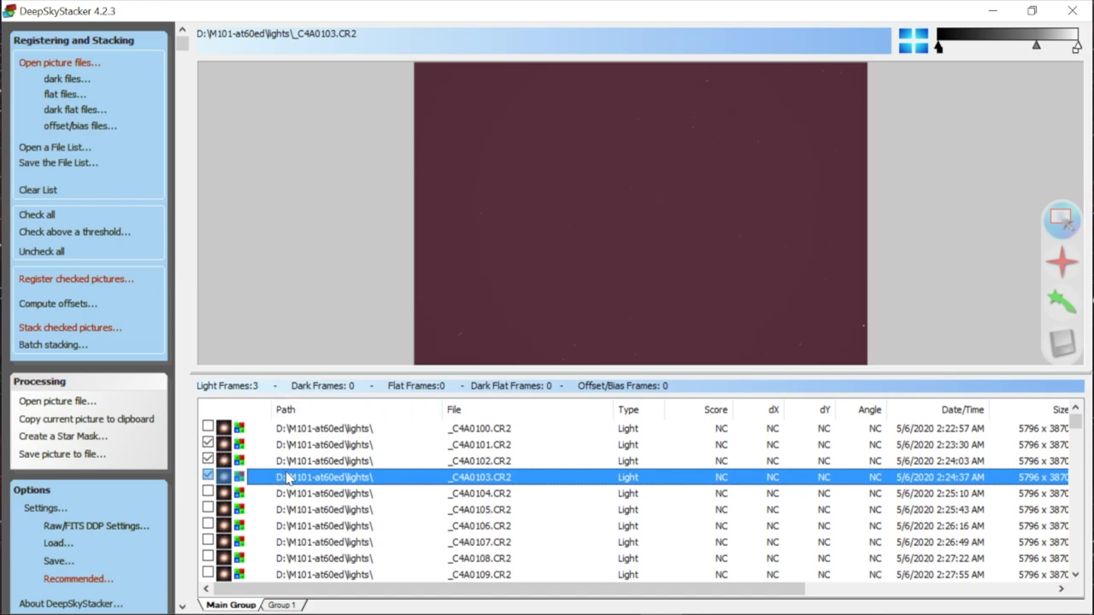
- Check all 392 light frames, then preview _C4A0102.CR2 and return to _C4A0101.CR2
left_click(37, 215)
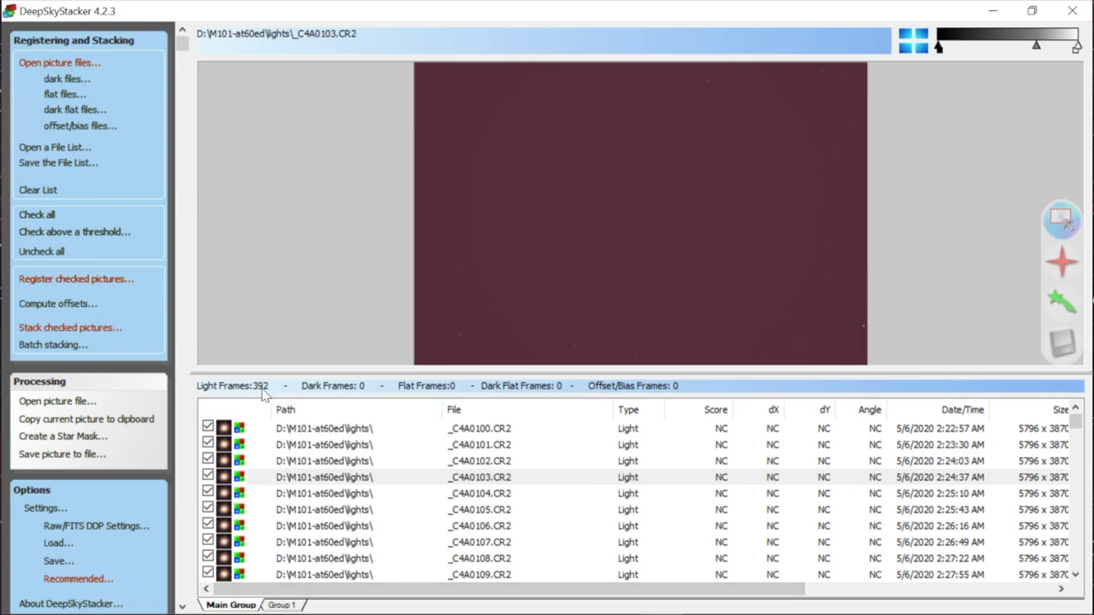
left_click(356, 446)
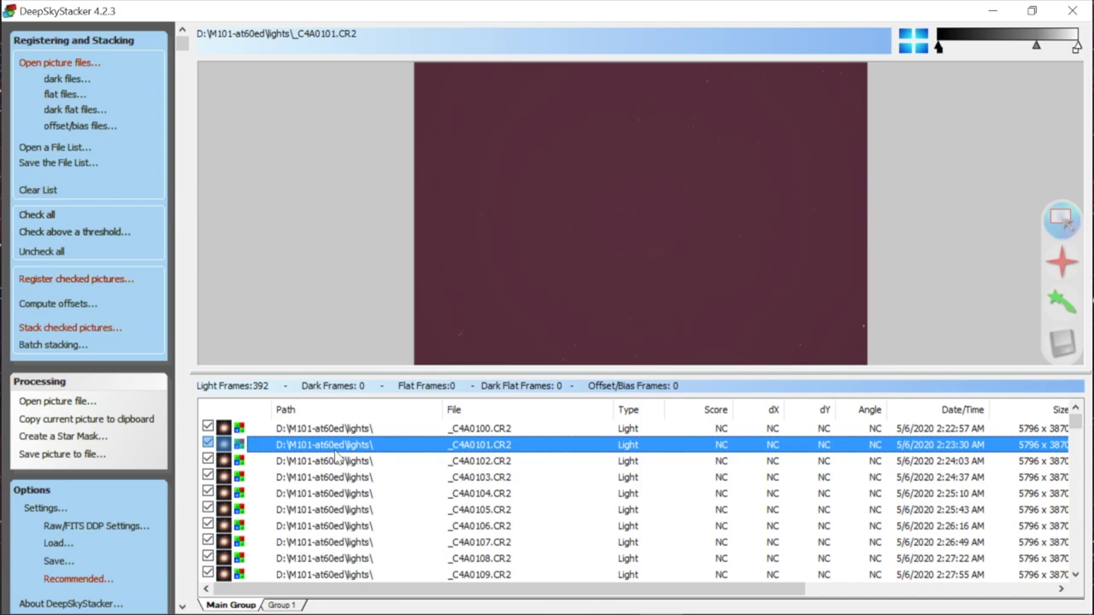
left_click(330, 464)
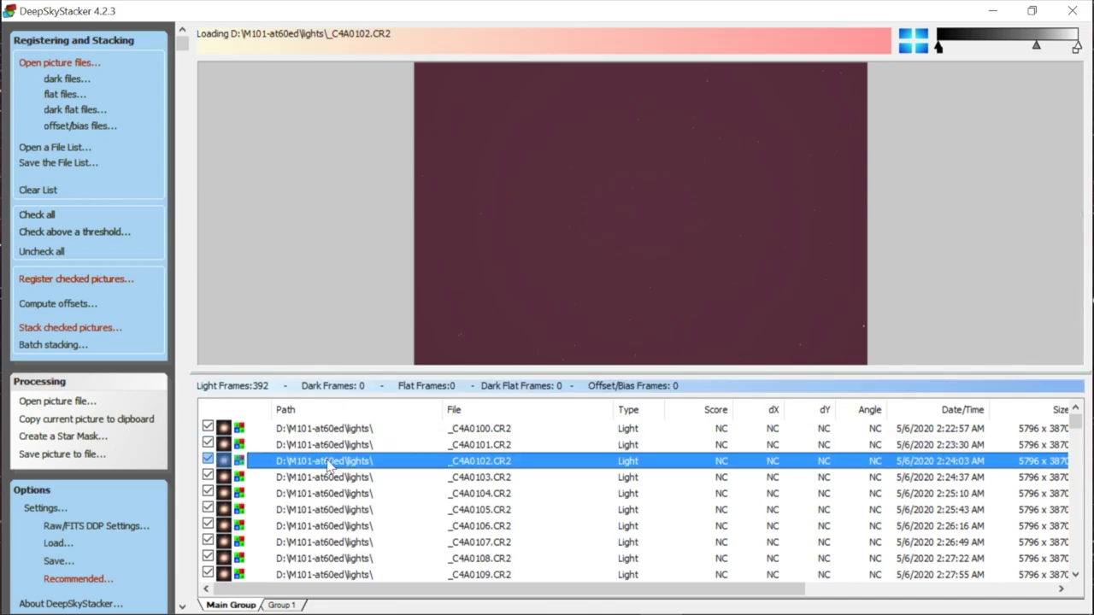
left_click(328, 448)
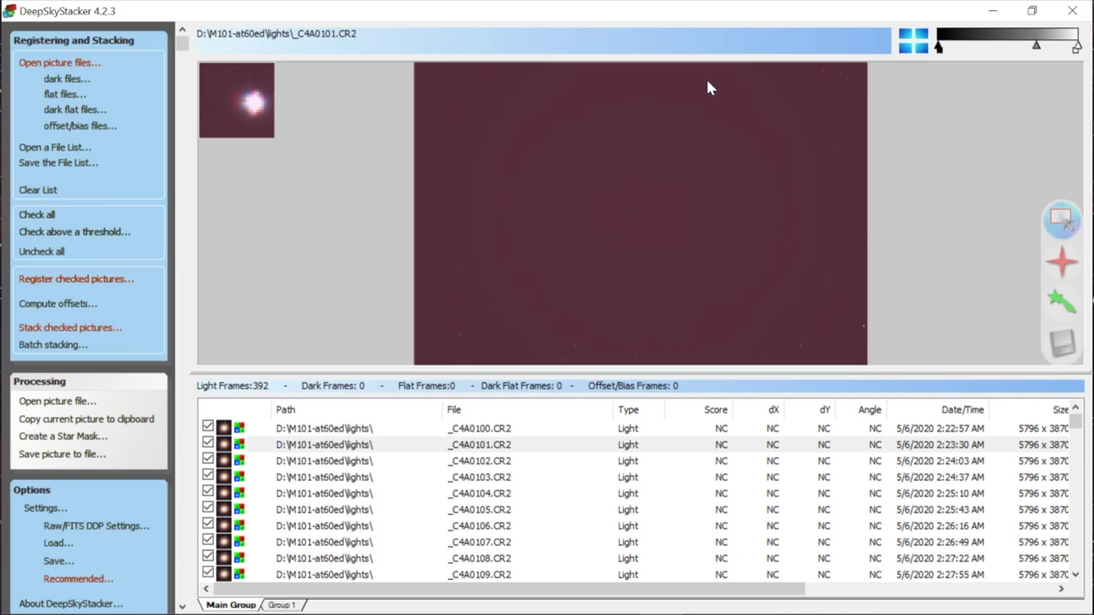
- Preview light frames _C4A0105, _C4A0104, _C4A0102 and finally _C4A0100 in turn
left_click(344, 512)
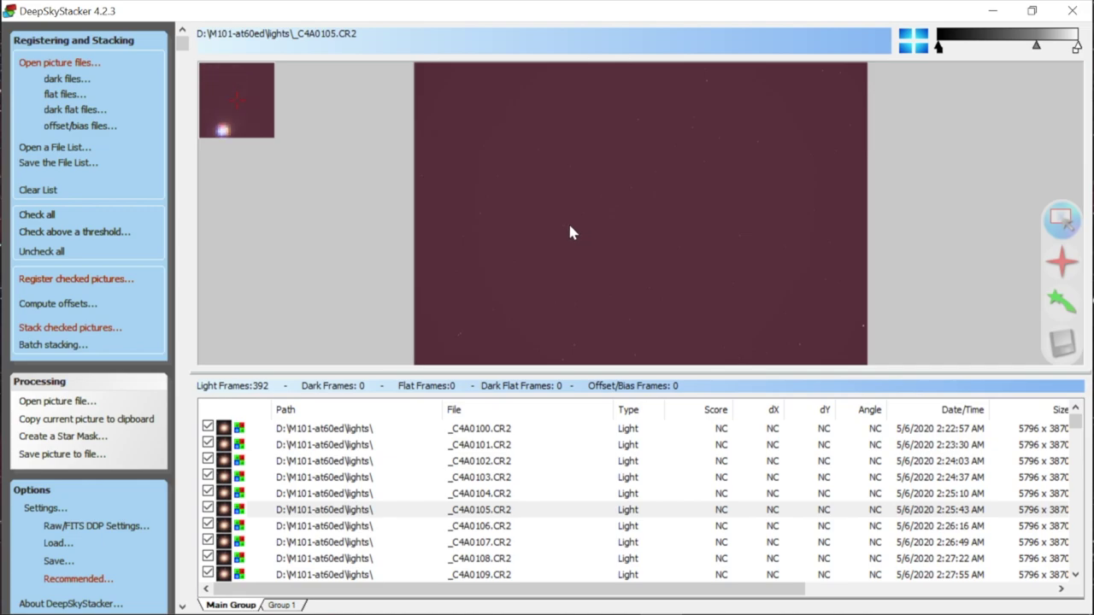
left_click(350, 494)
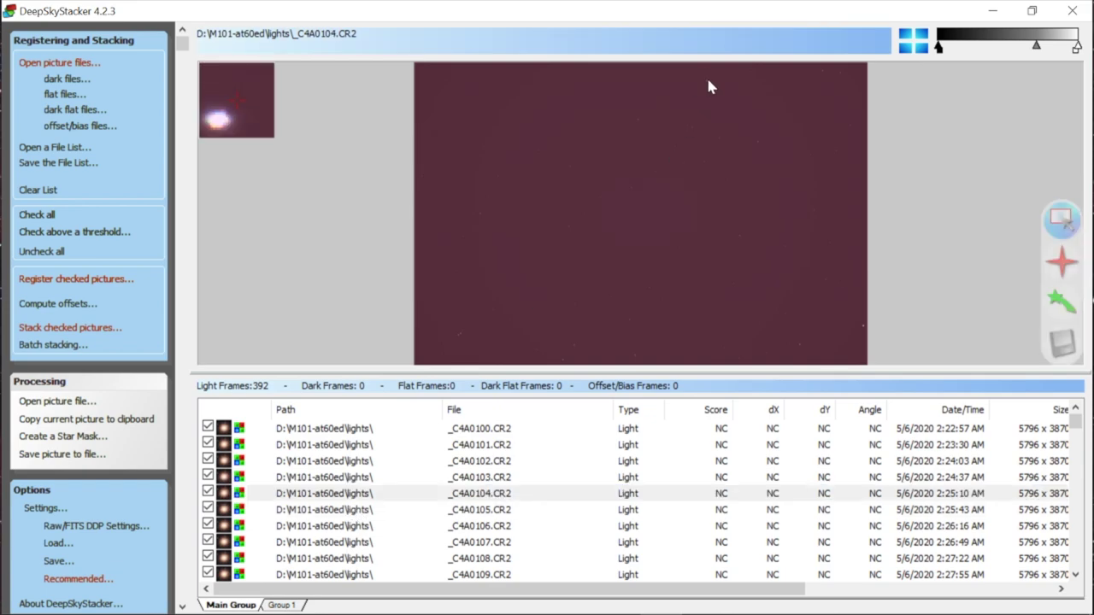
left_click(339, 463)
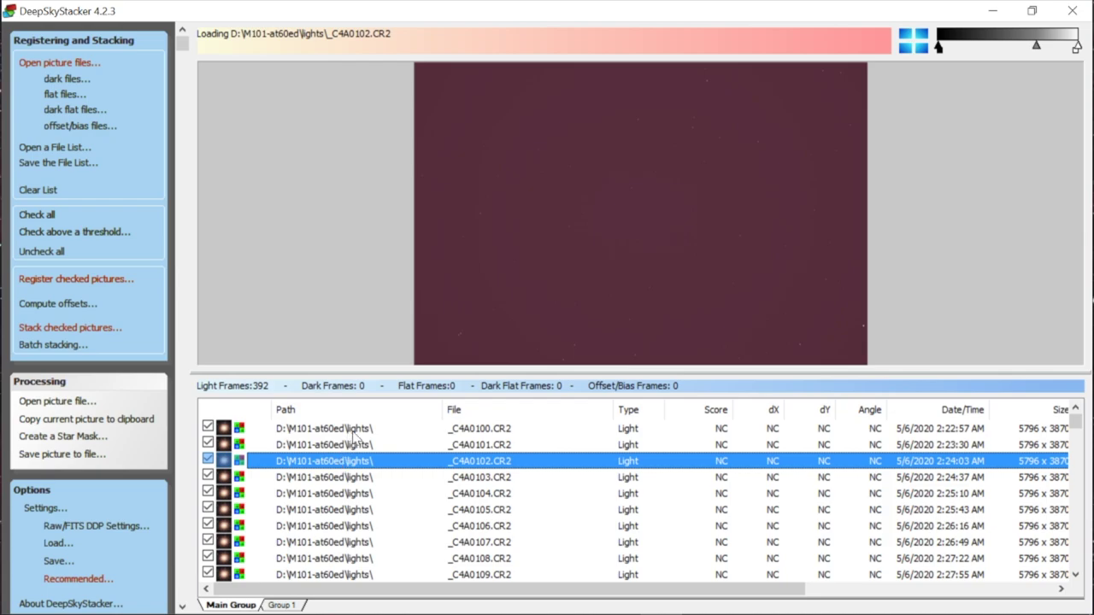
left_click(327, 432)
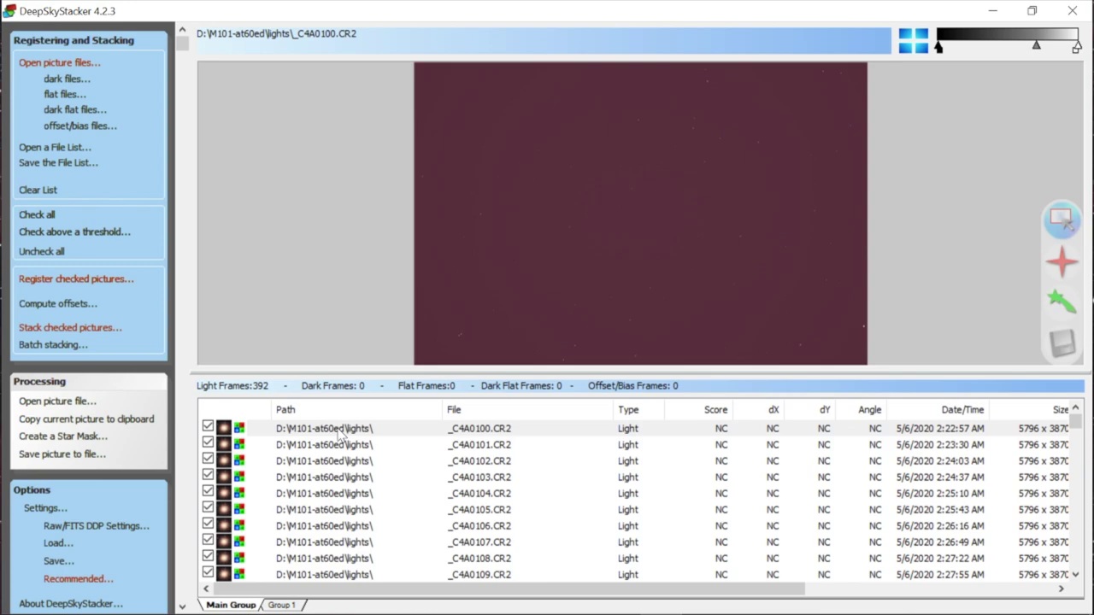
- Remove light frame _C4A0100.CR2 from the list through its right-click menu
left_click(340, 434)
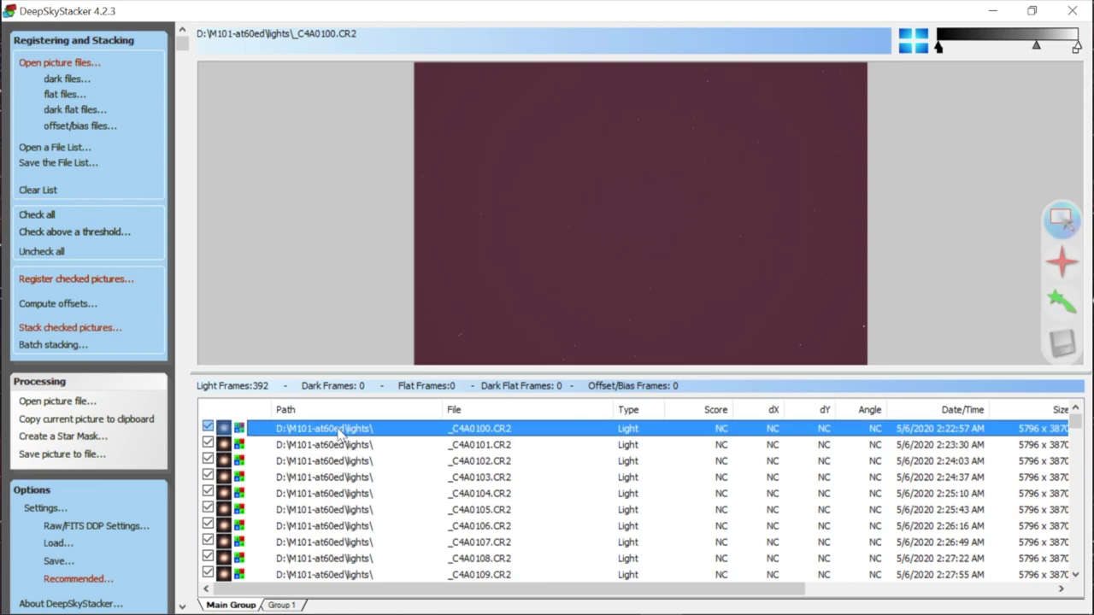
right_click(340, 435)
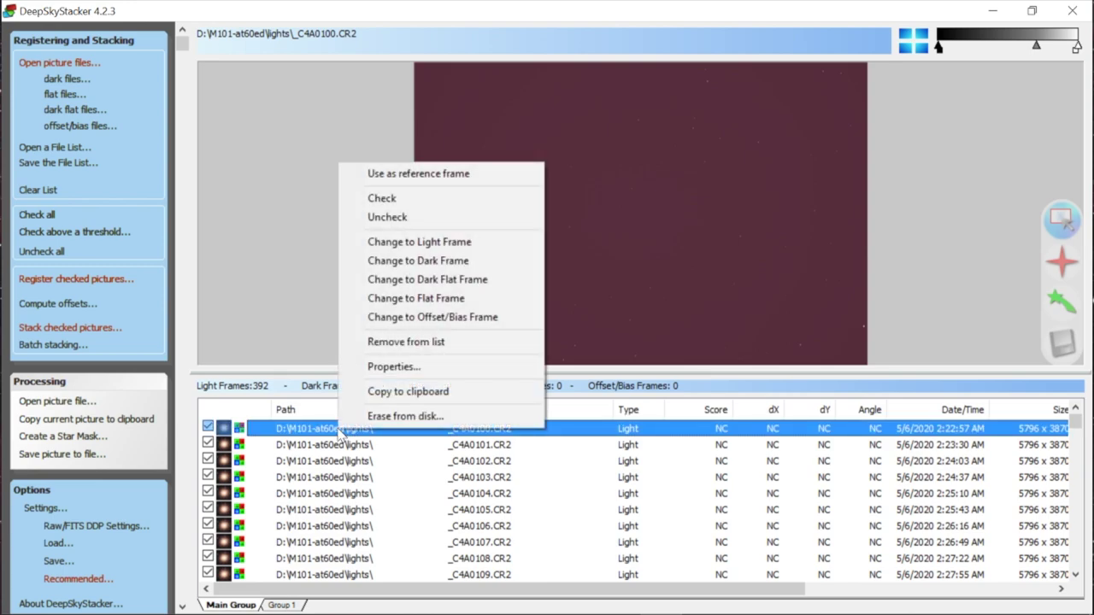
left_click(432, 342)
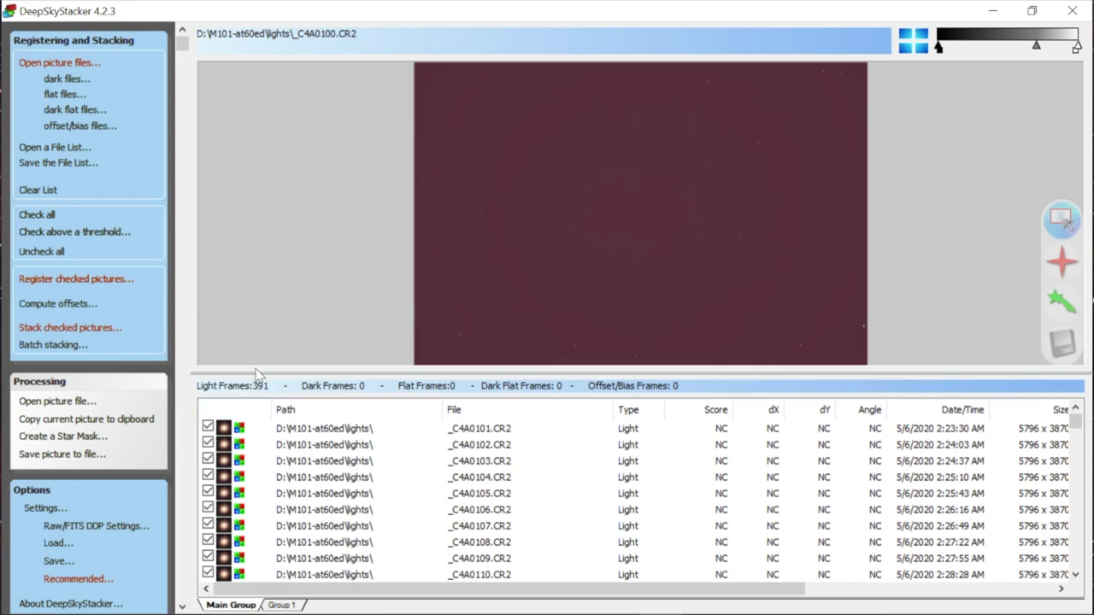
- Step through the light frames with the arrow keys, settling on _C4A0103.CR2
left_click(359, 462)
key("Down")
key("Down")
key("Down")
key("Down")
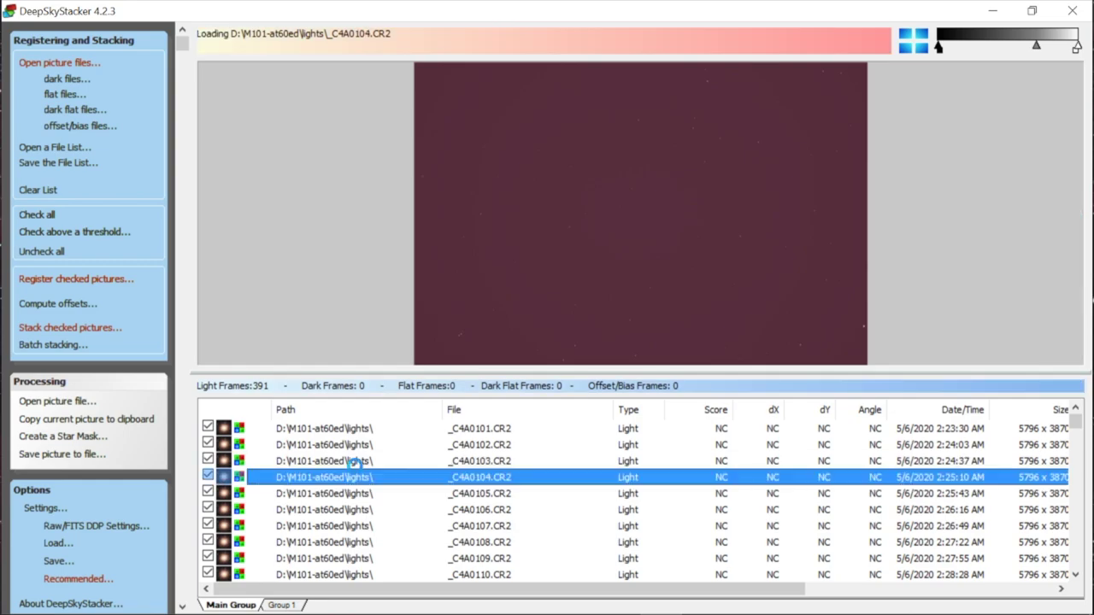
key("Down")
key("Down")
key("Down")
key("Down")
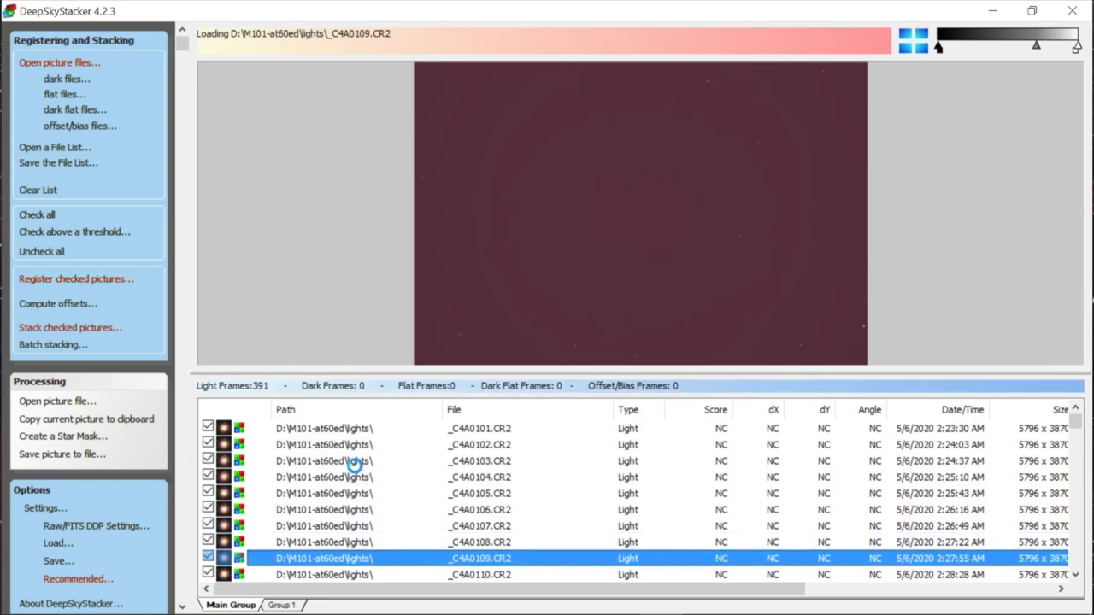
key("Up")
key("Up")
key("Up")
key("Up")
key("Up")
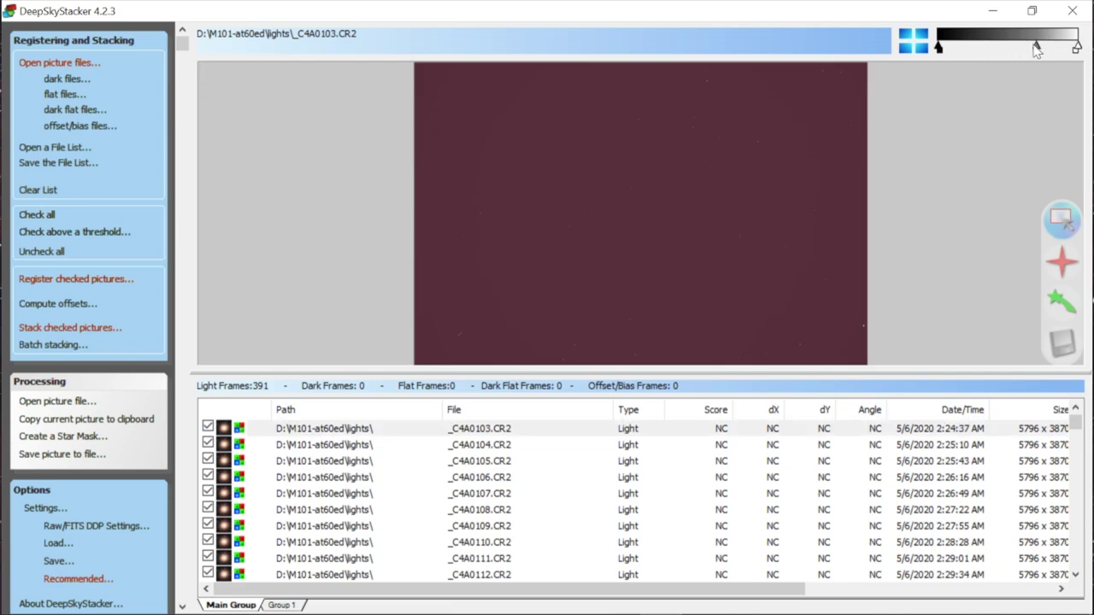
- Move the histogram midtone slider left to brighten the _C4A0103.CR2 preview
left_click_drag(1035, 48, 1013, 48)
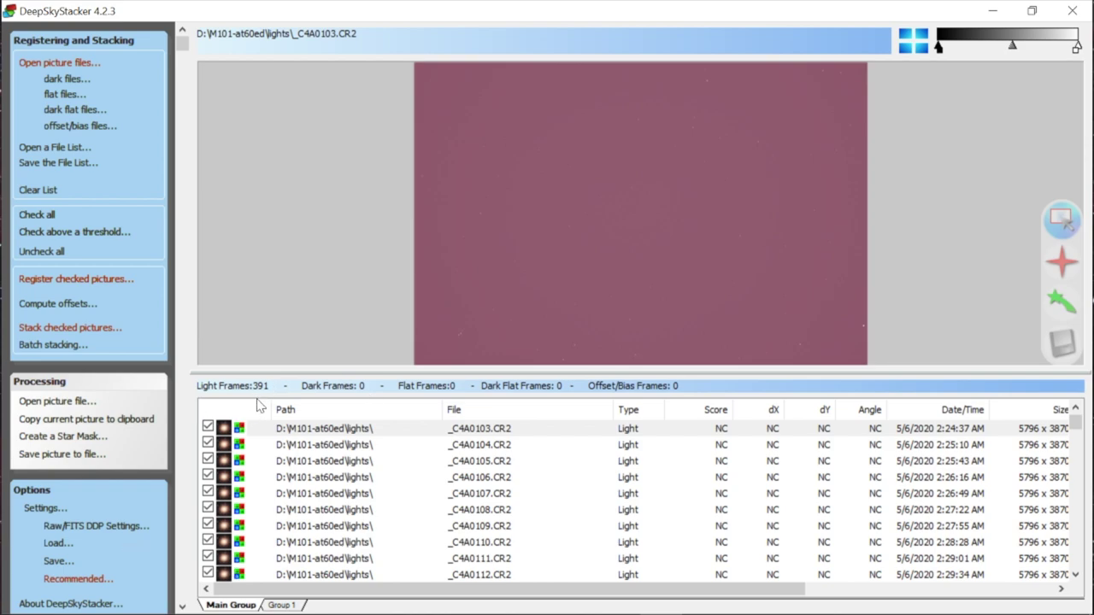
- Select all 30 dark frames in the M101-at60ed darks folder and add them to the list
left_click(56, 79)
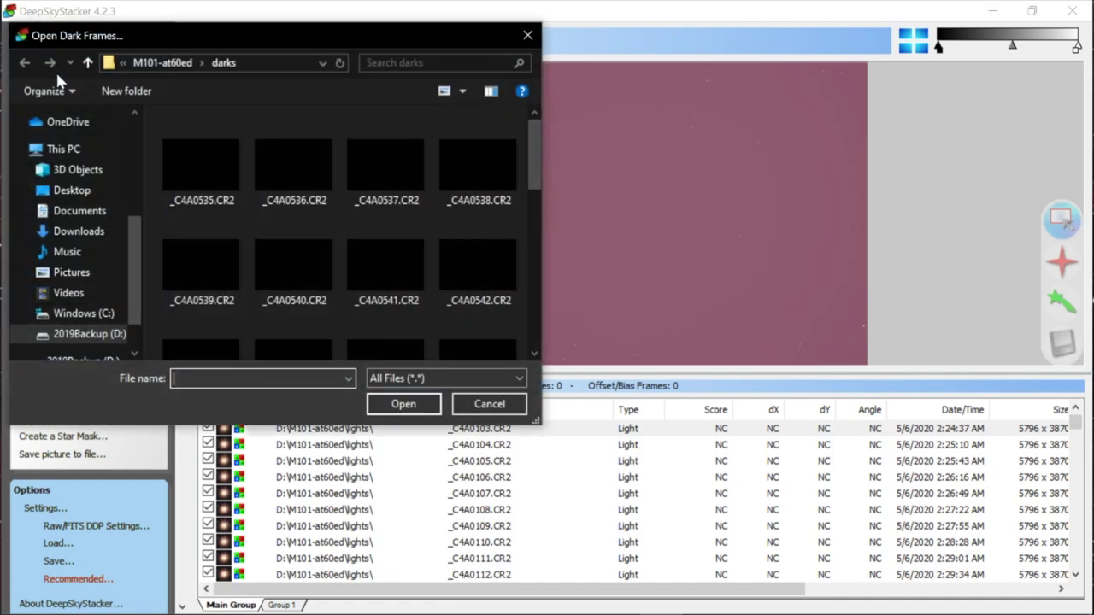
left_click(173, 67)
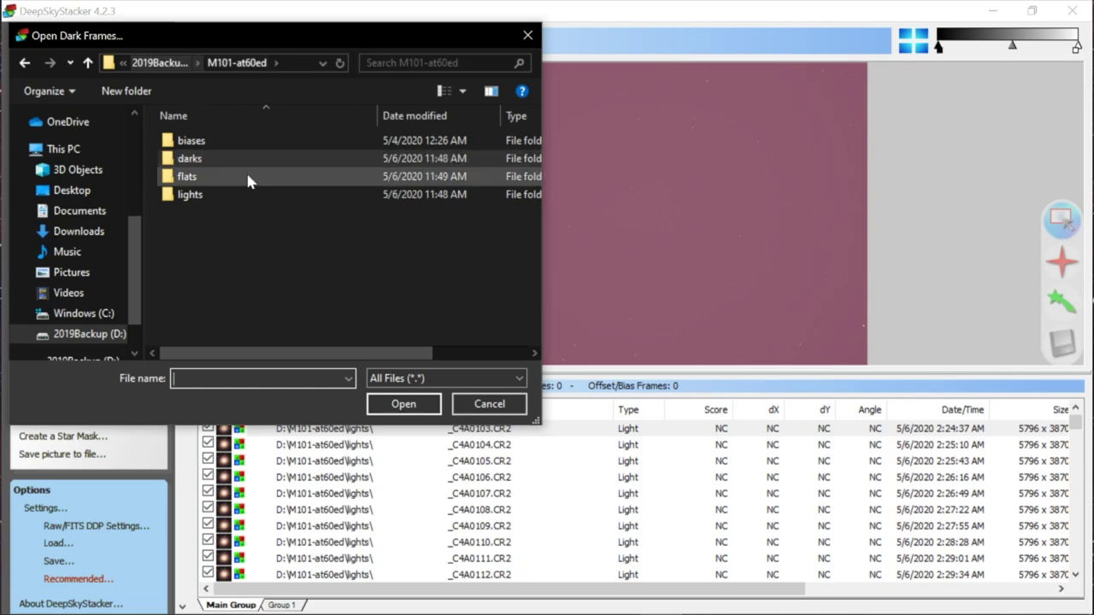
double_click(179, 162)
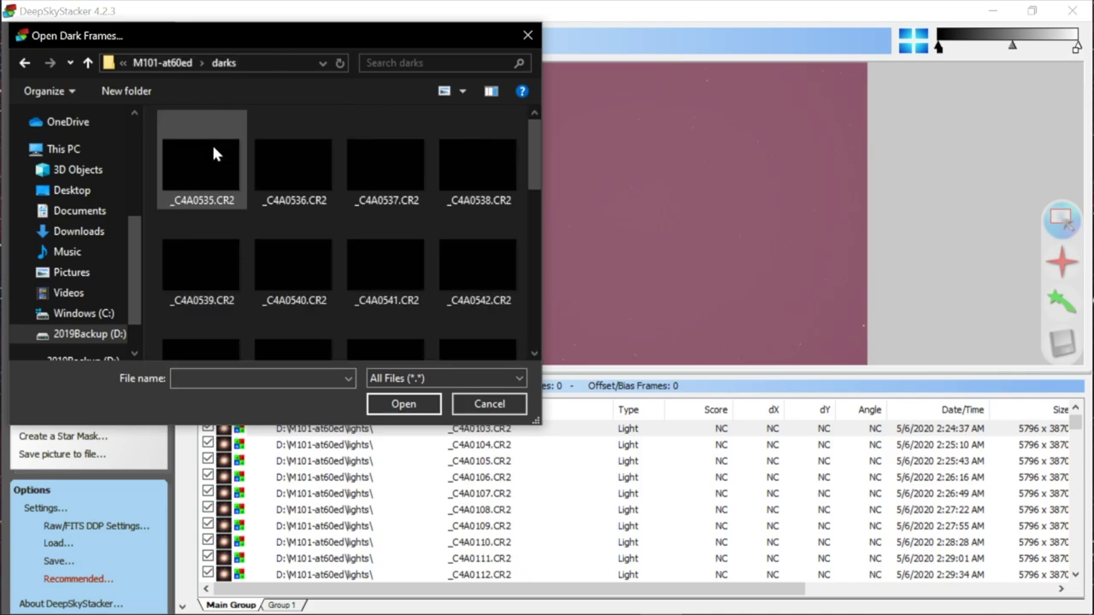
left_click(213, 147)
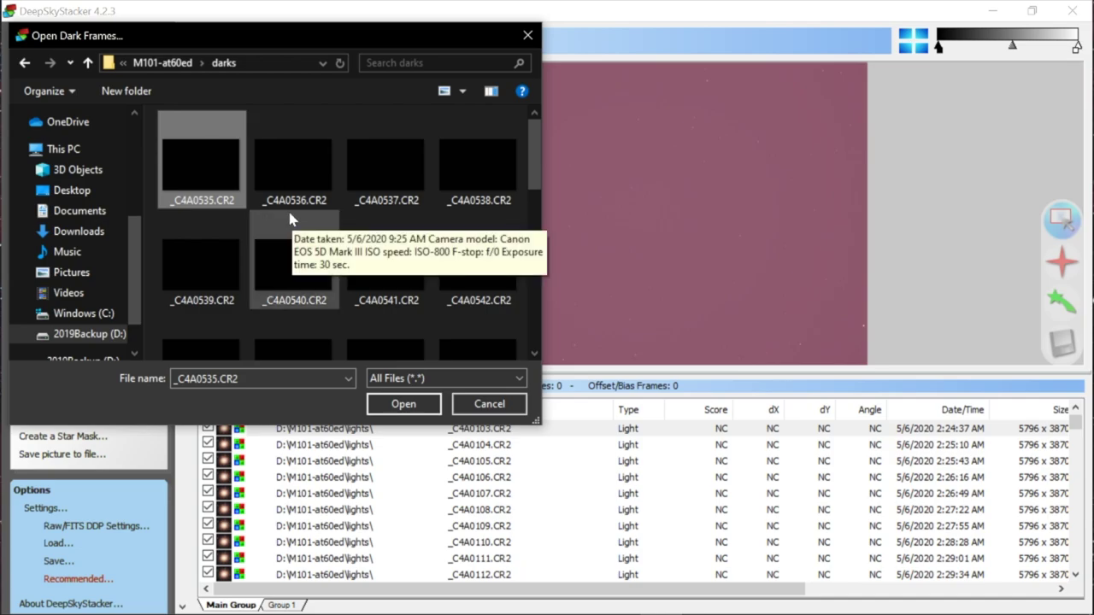
key("ctrl+a")
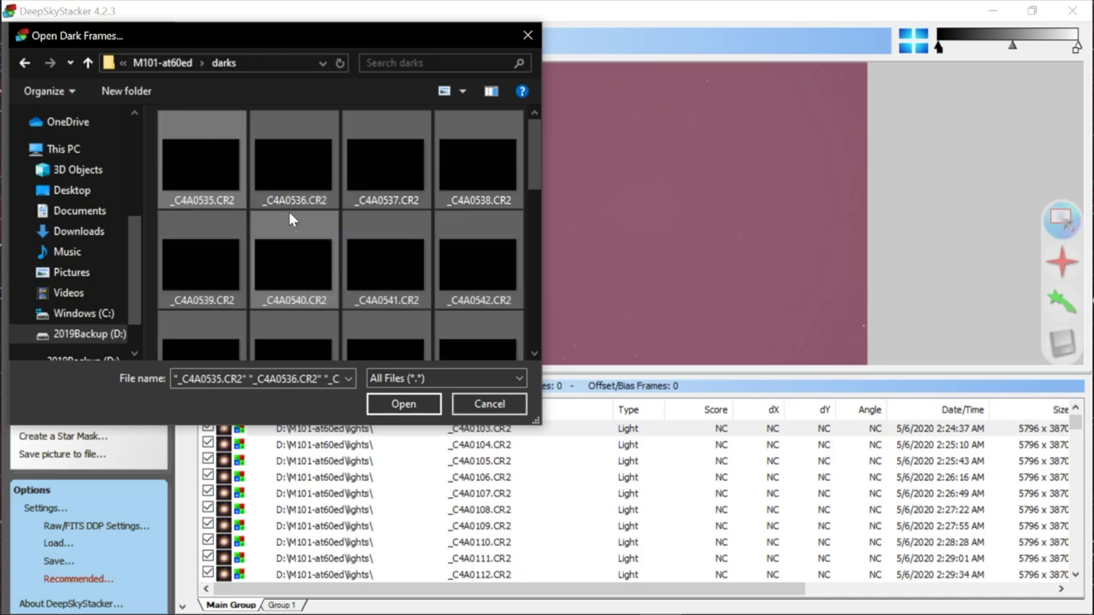
left_click(398, 404)
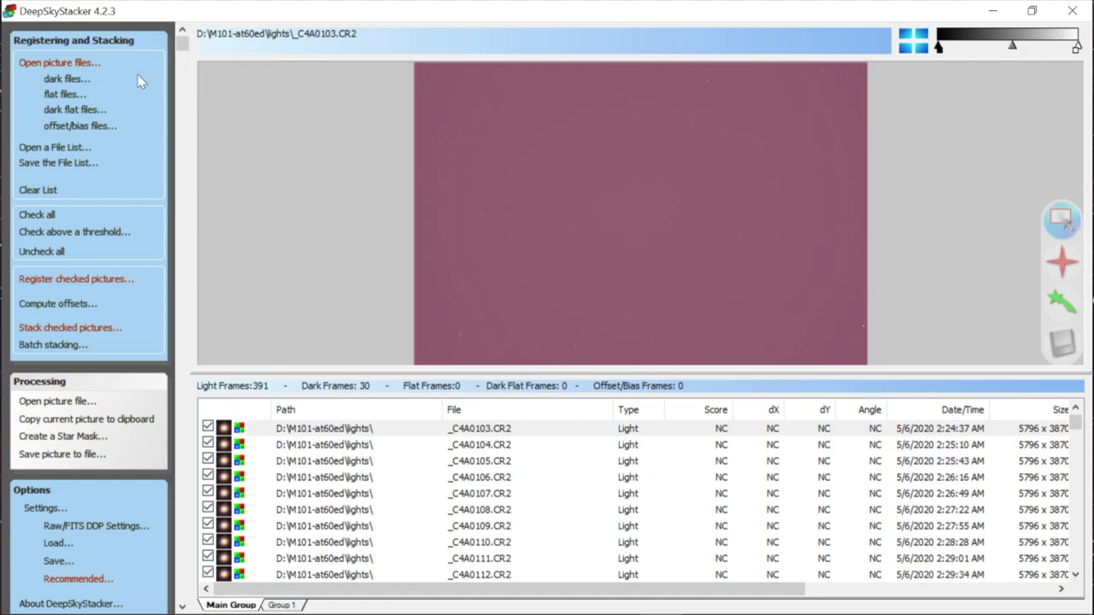
- Select all 30 frames in the flats folder and add them as flat frames
left_click(69, 95)
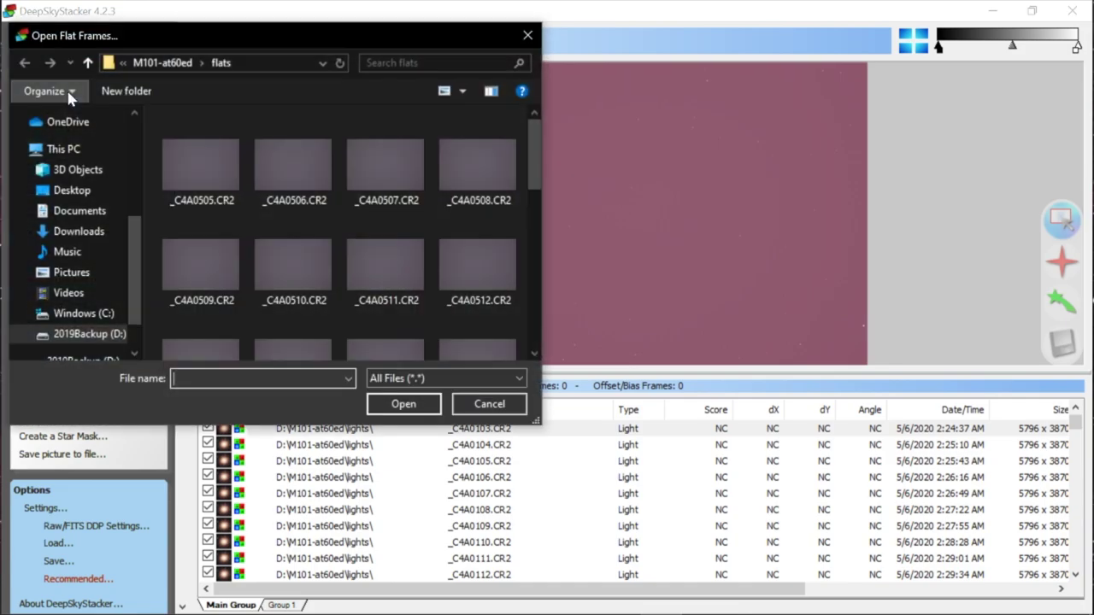
left_click(217, 169)
key("ctrl+a")
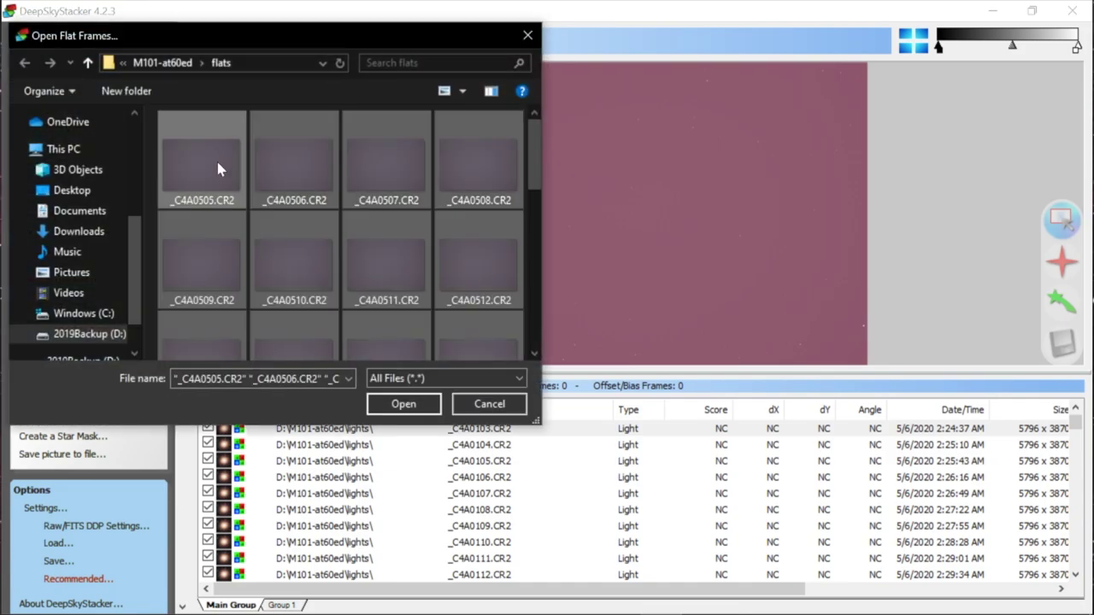
left_click(402, 403)
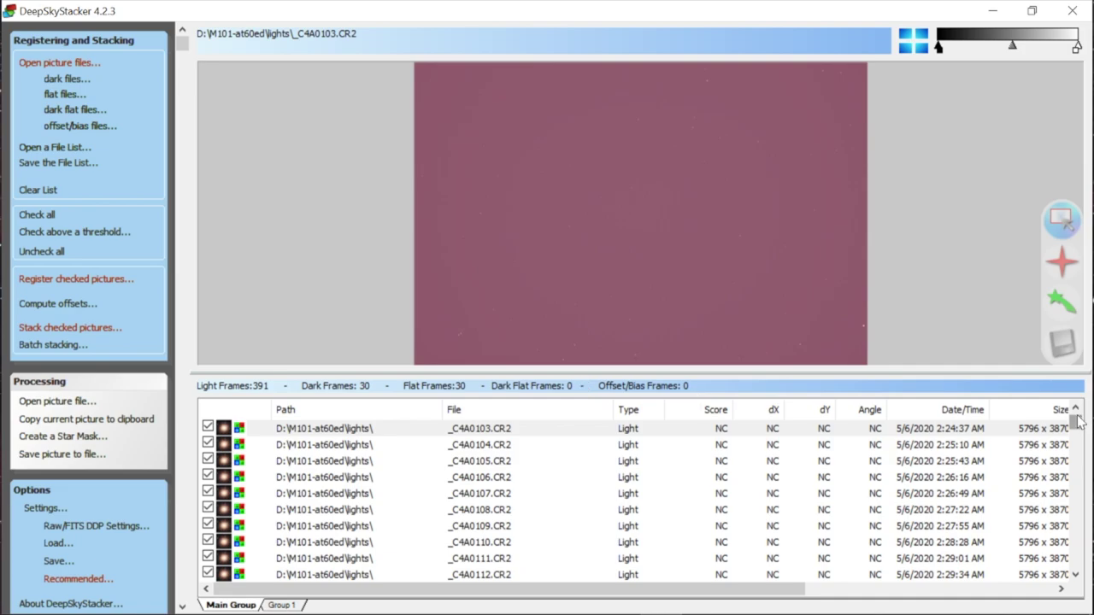
- Scroll the list and preview flat frame _C4A0530.CR2, taken at 9:18:31 AM
left_click_drag(1079, 422, 1070, 581)
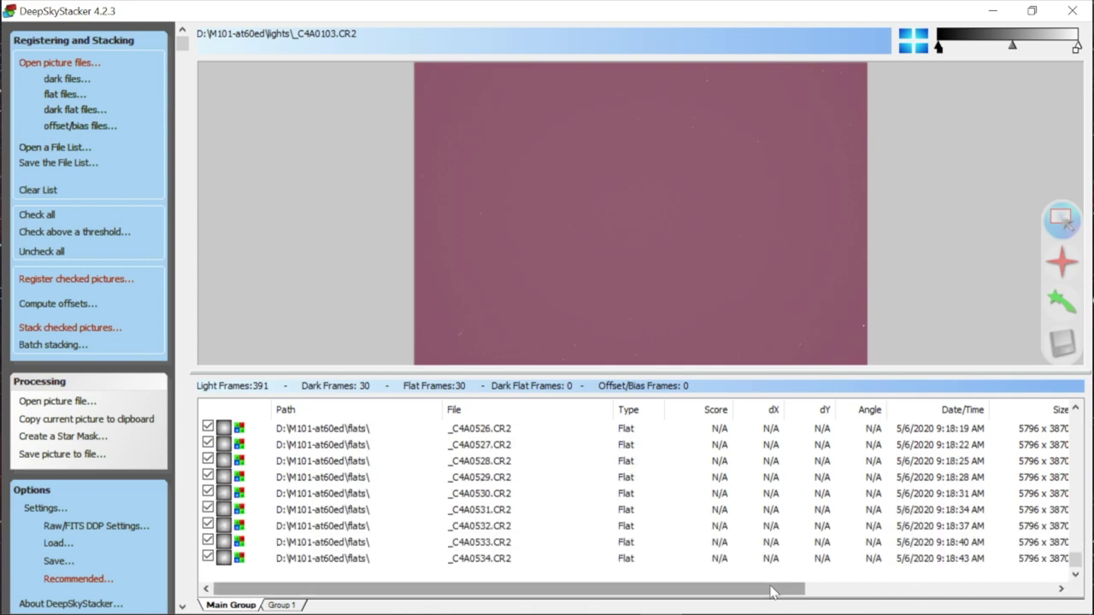
left_click_drag(667, 593, 957, 593)
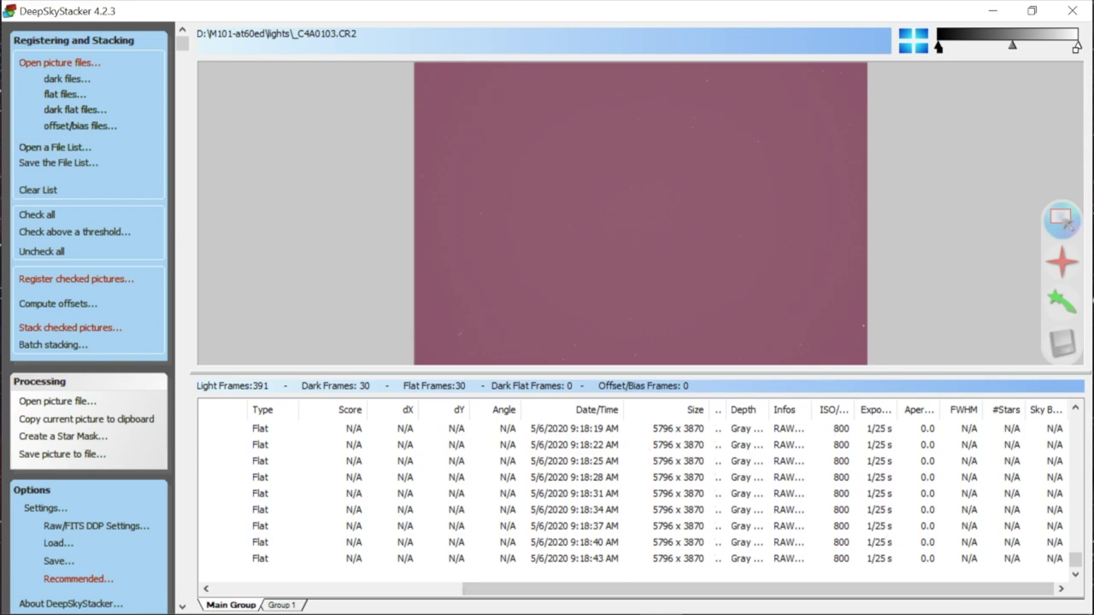
left_click(880, 494)
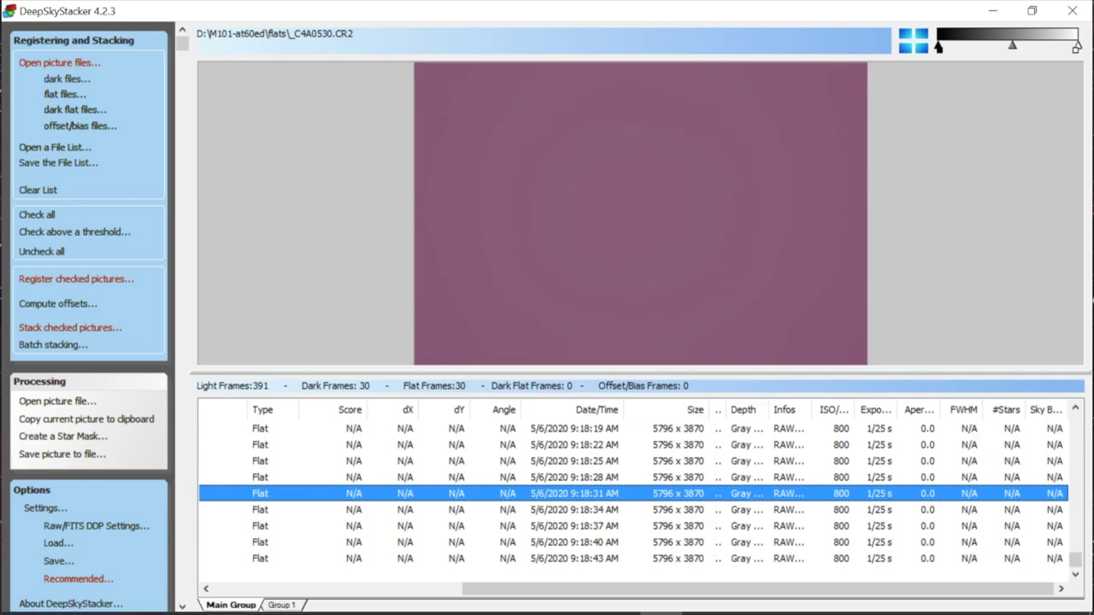
left_click_drag(687, 588, 436, 582)
left_click(266, 254)
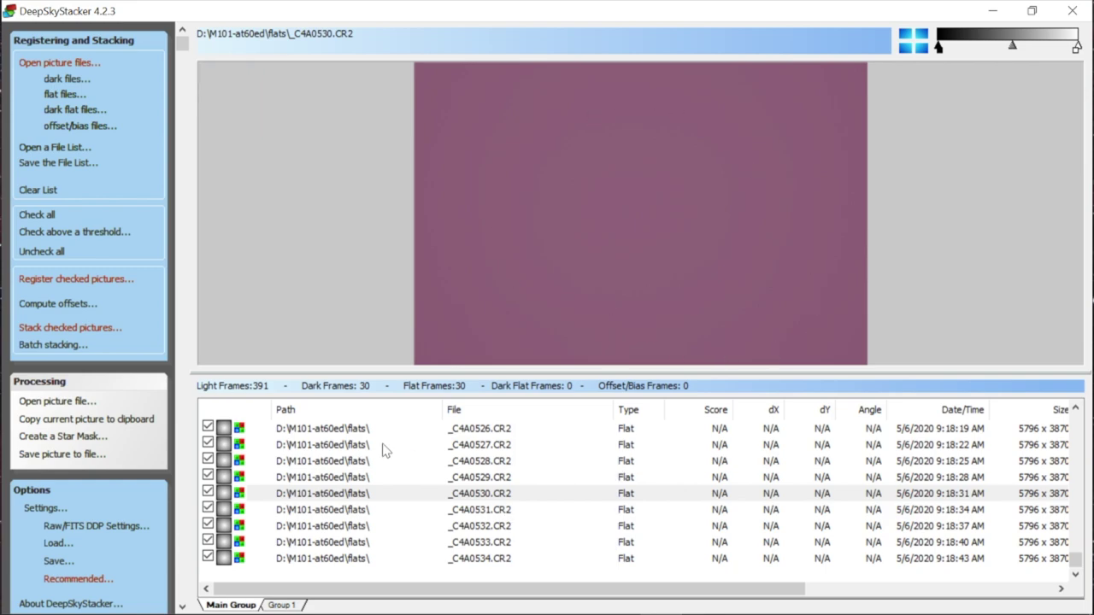
- Add all 50 bias frames from the biases folder to the file list
left_click(73, 127)
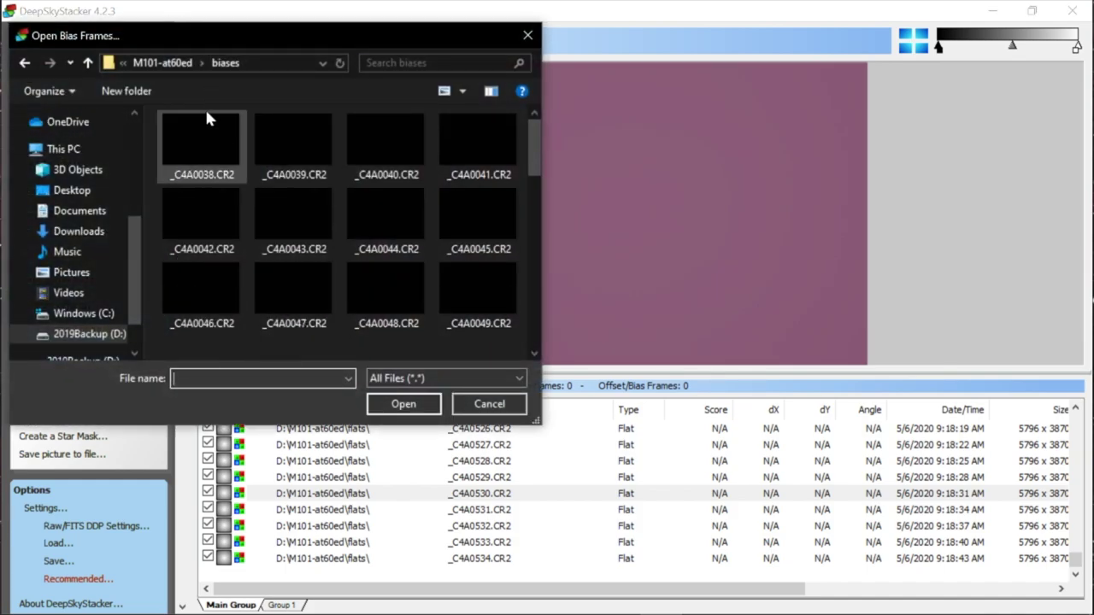
left_click(218, 147)
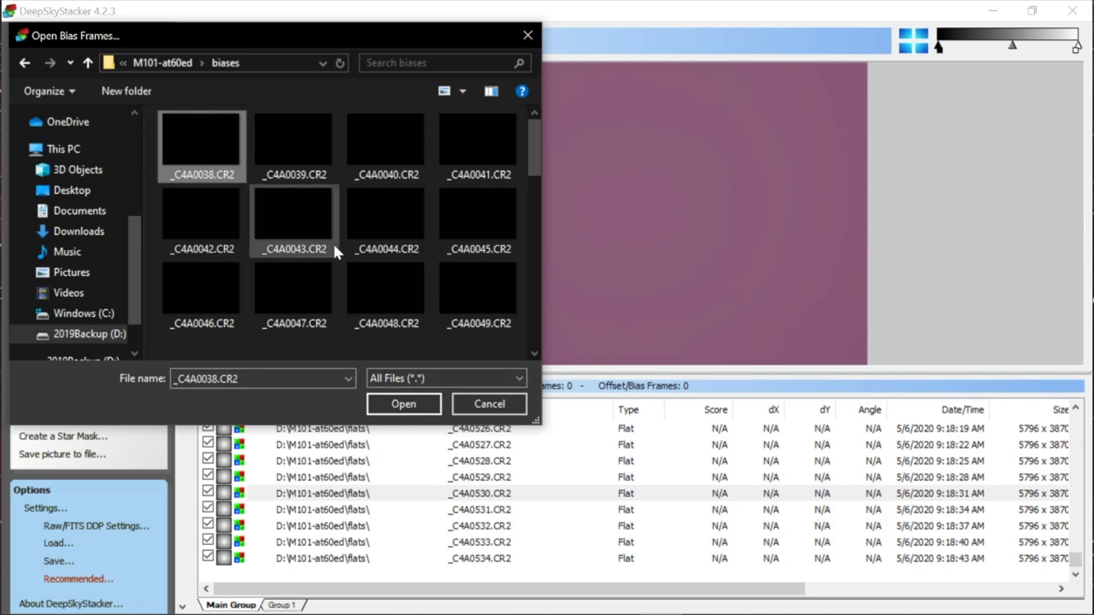
key("ctrl+a")
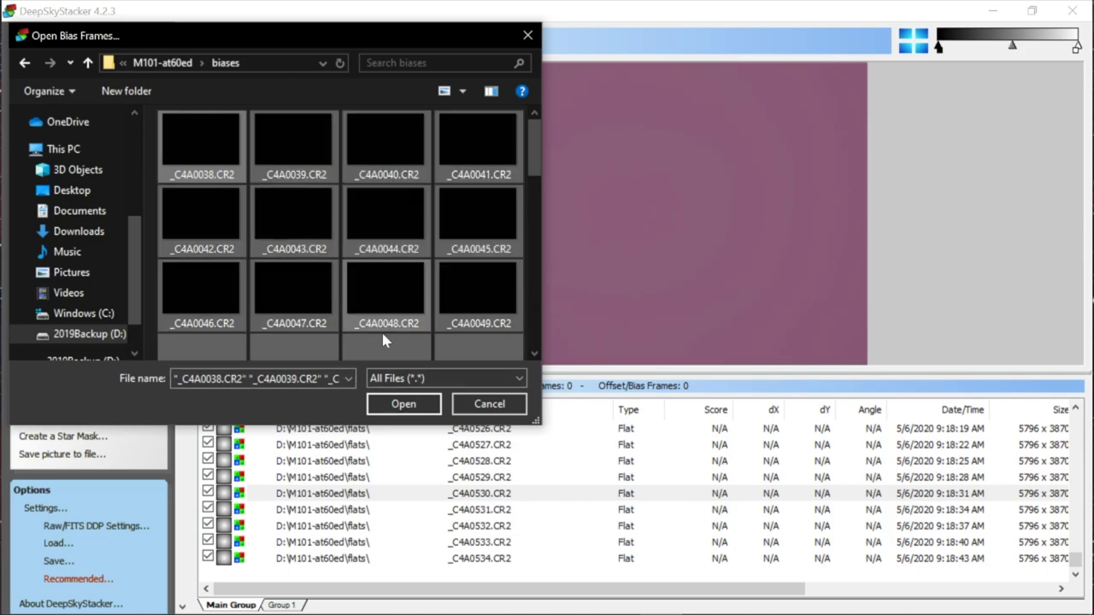
left_click(412, 399)
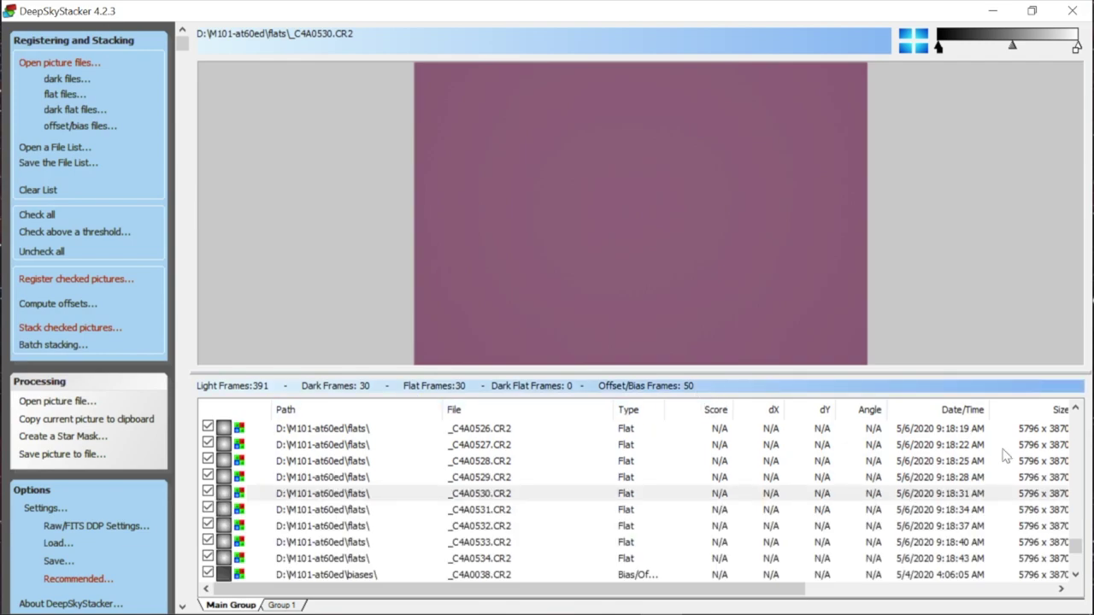
- Widen the Exposure column so the bias frames read 1/8000 s
left_click_drag(1075, 545, 1077, 564)
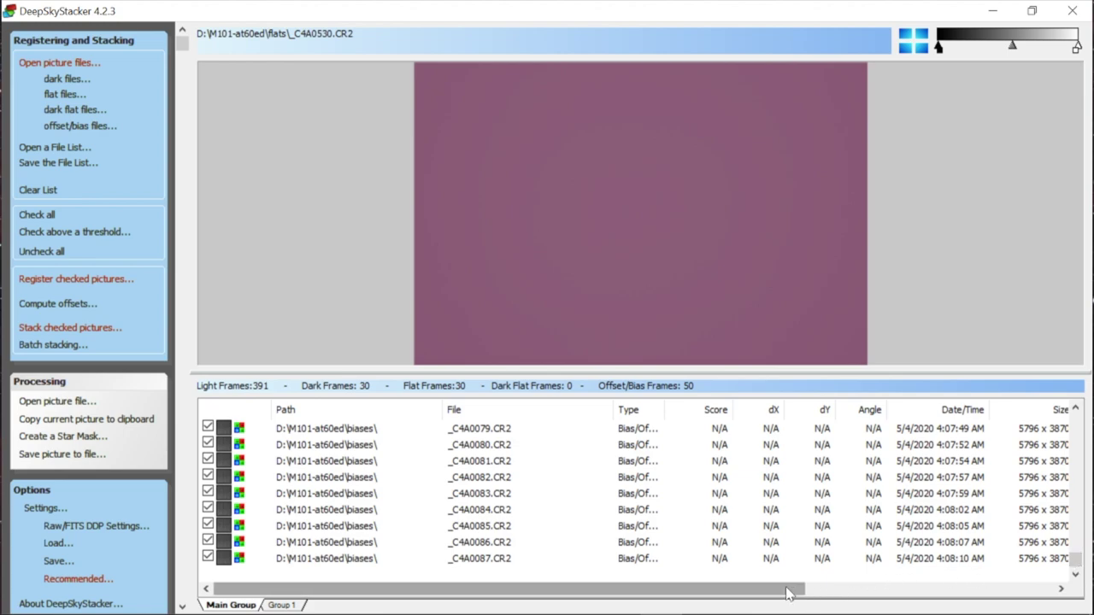
left_click_drag(800, 590, 1089, 572)
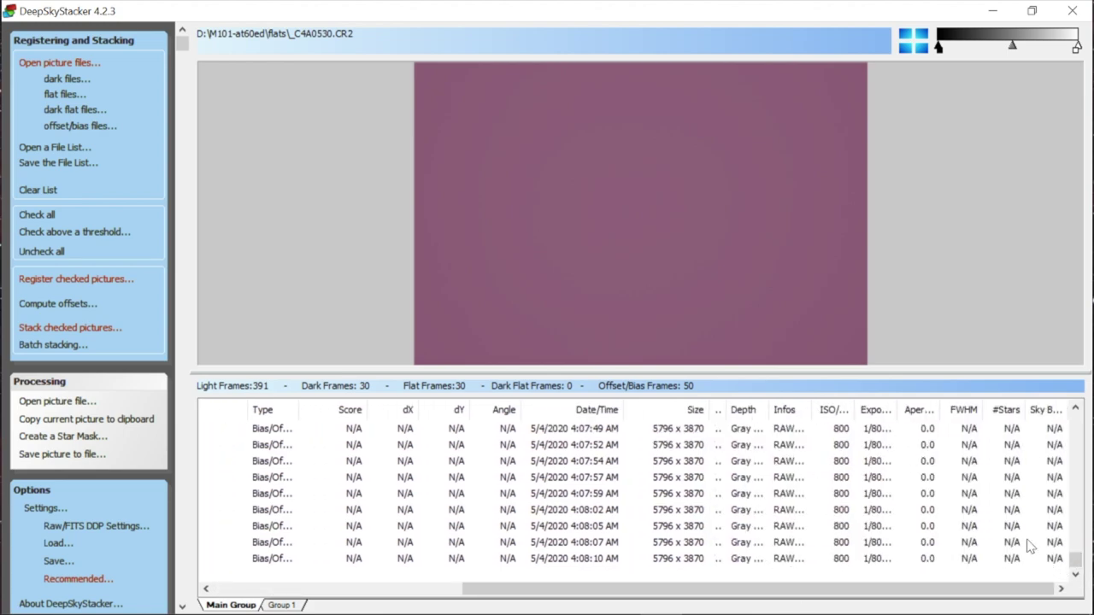
left_click_drag(895, 410, 928, 409)
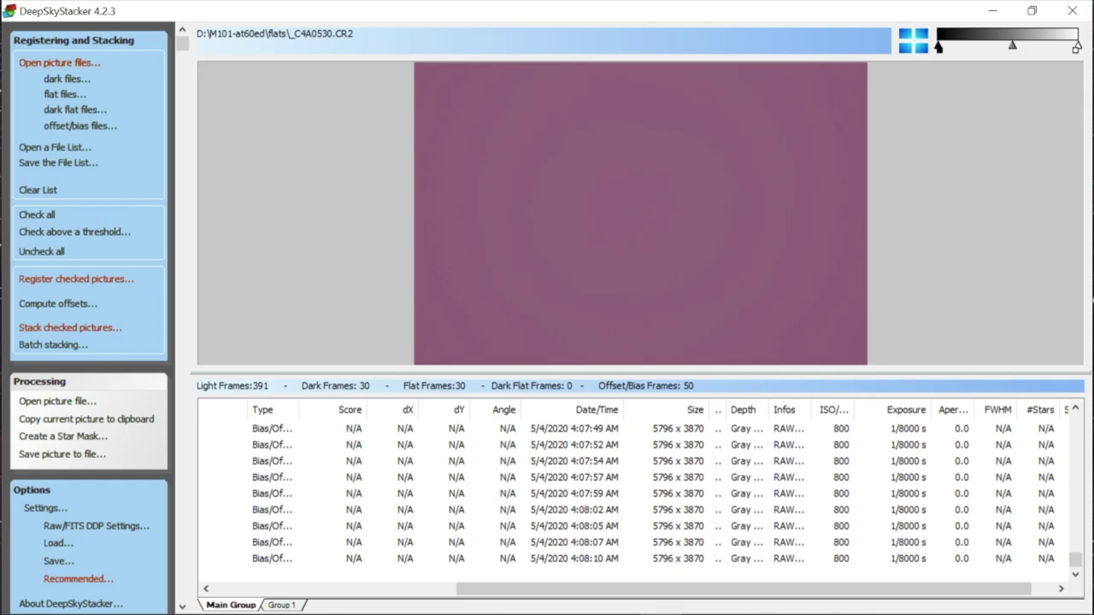
mouse_move(1075, 560)
left_mouse_down()
mouse_move(1076, 537)
mouse_move(1075, 552)
left_mouse_up()
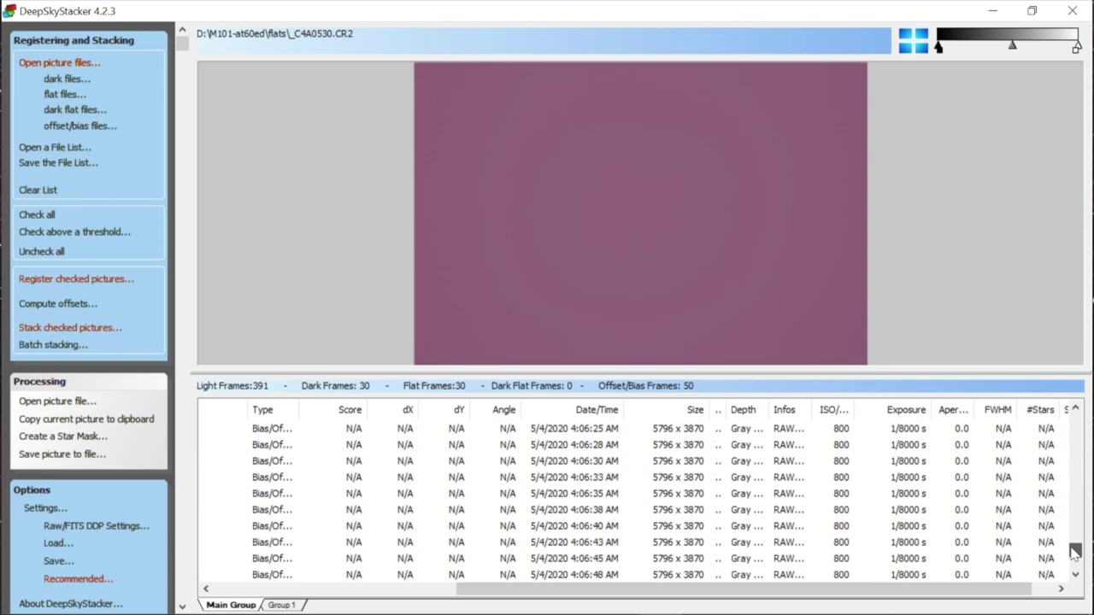
- Preview a bias frame, then a flat frame, then dark frame _C4A0535.CR2
left_click(911, 432)
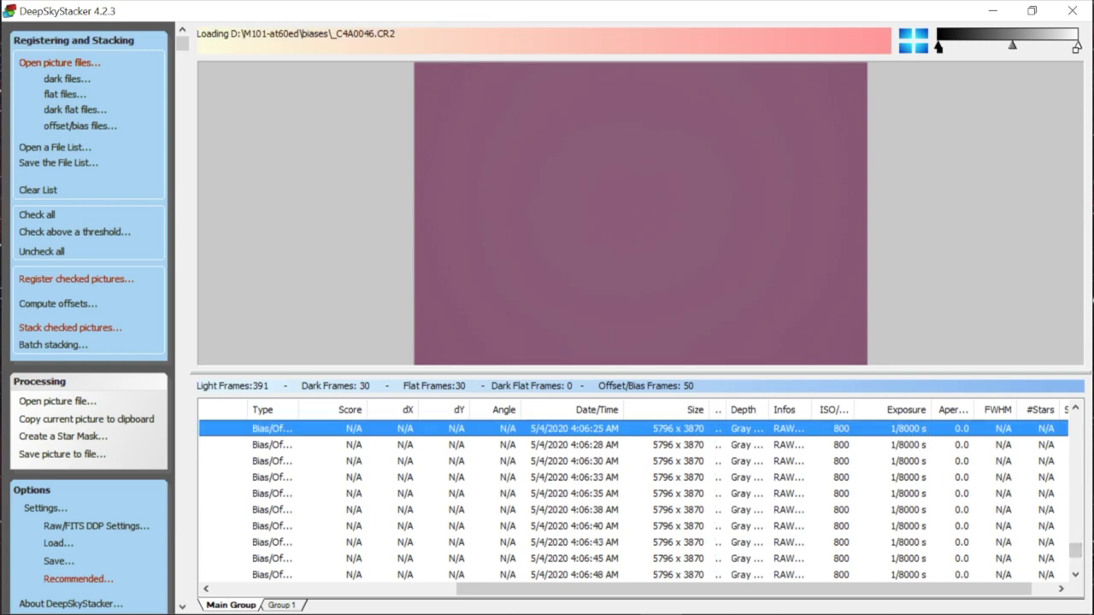
left_click_drag(1078, 558, 1075, 532)
left_click(908, 509)
left_click(910, 464)
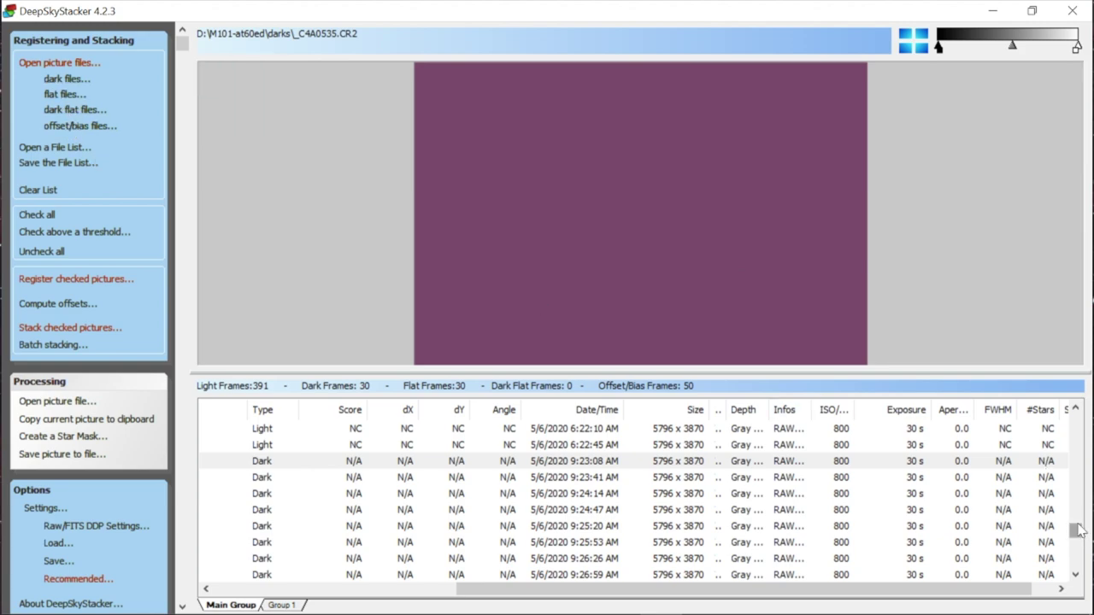
left_click_drag(1075, 527, 1080, 421)
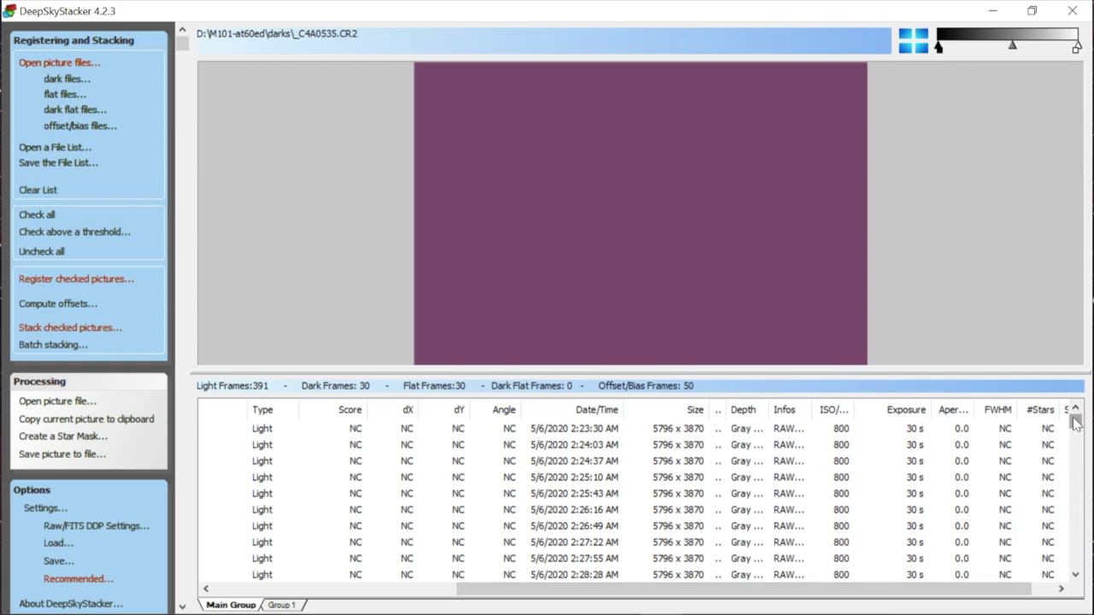
mouse_move(1076, 425)
left_mouse_down()
mouse_move(1079, 564)
mouse_move(1068, 416)
left_mouse_up()
left_click_drag(781, 593, 477, 602)
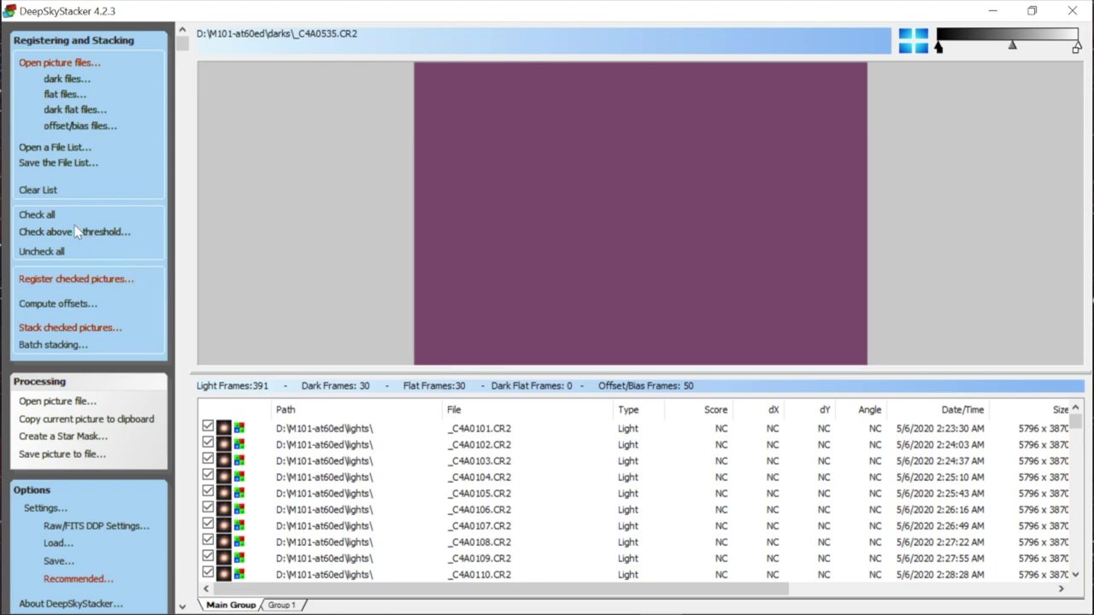
- Check all 391 lights, 30 darks, 30 flats and 50 bias frames
left_click(41, 252)
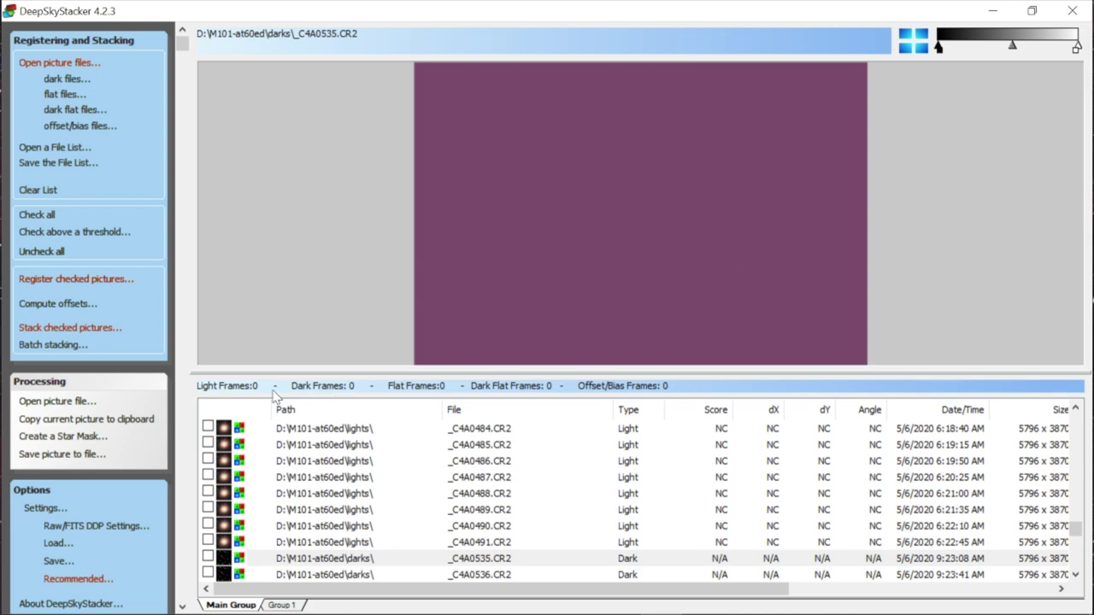
left_click(37, 215)
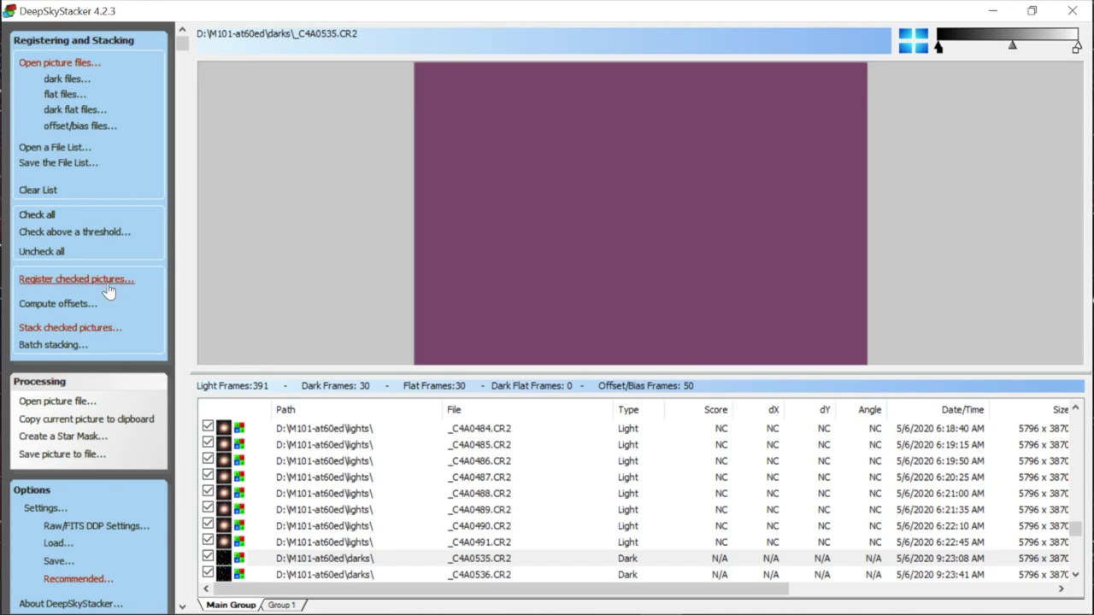
- Open Register Settings for the checked pictures and move the dialog aside
left_click(77, 280)
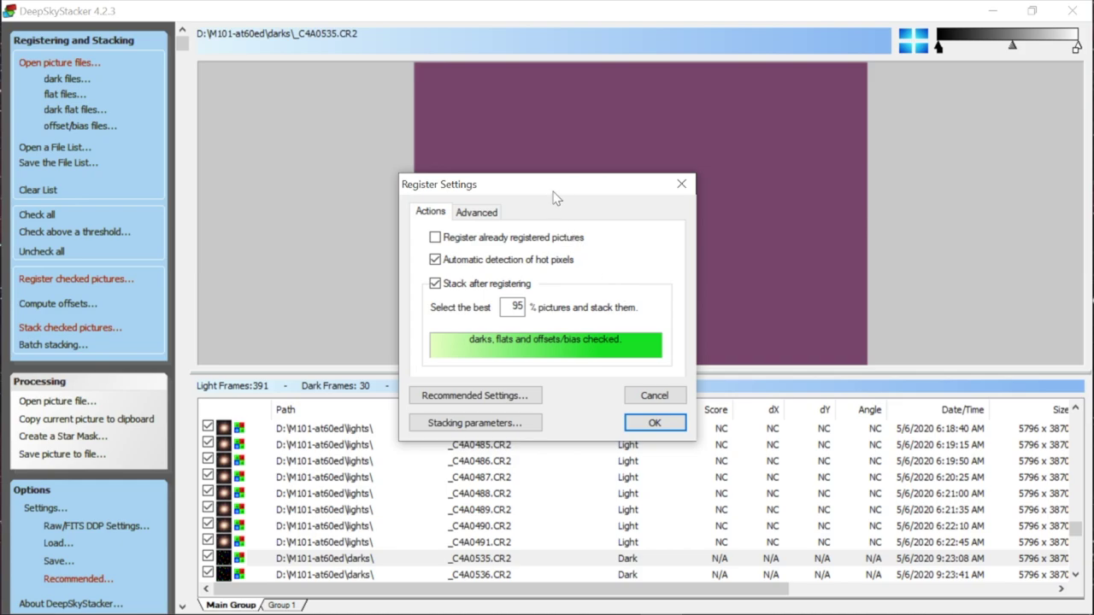
left_click_drag(554, 191, 476, 186)
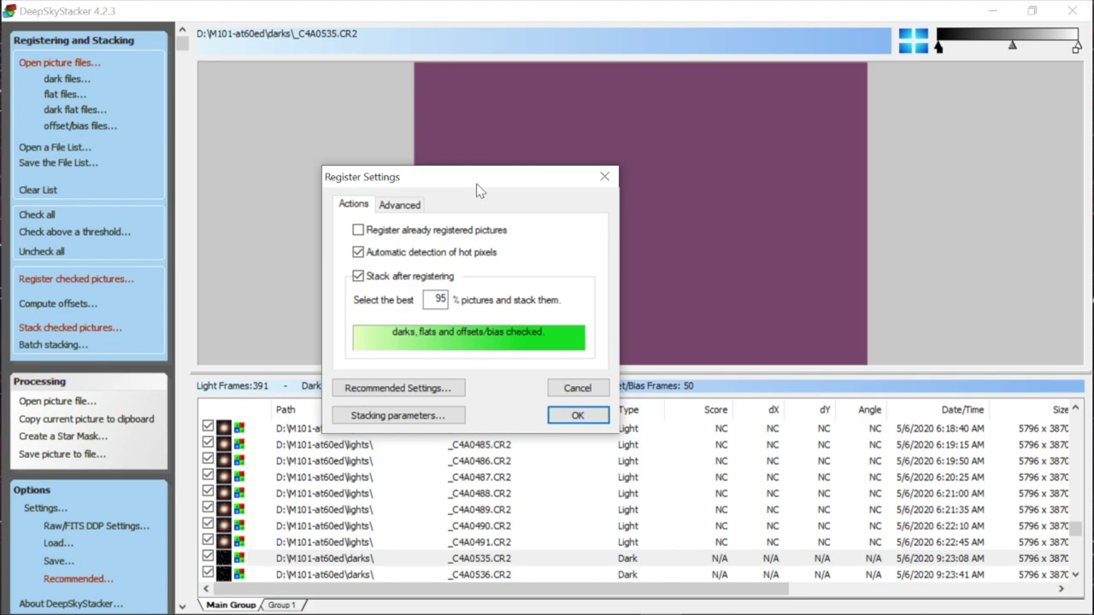
- On the Advanced tab, count detected stars at about 12% and at 65% threshold
left_click(415, 207)
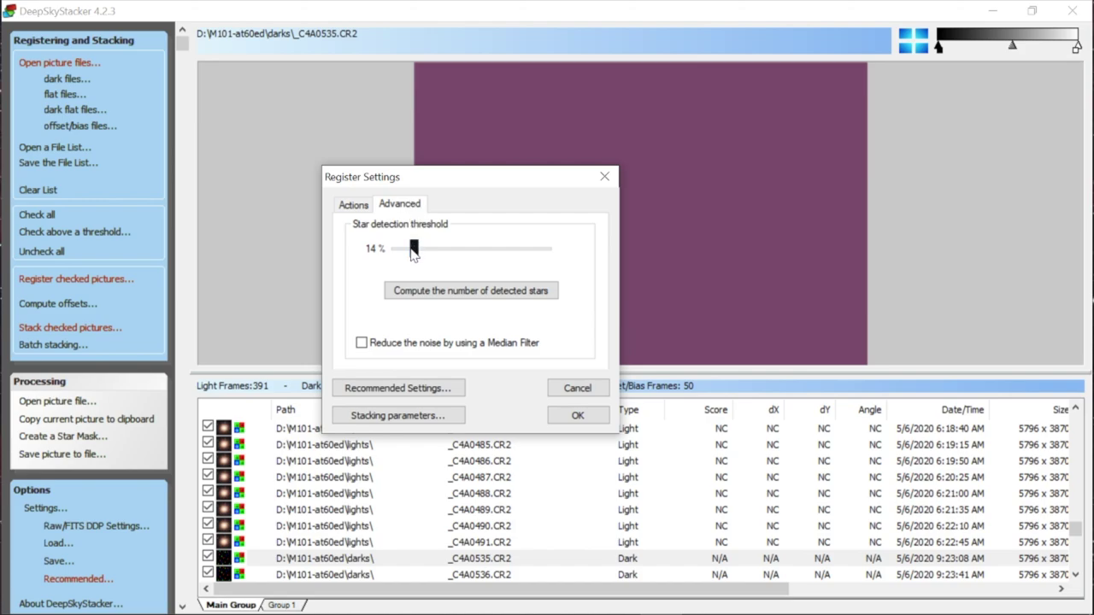
mouse_move(415, 248)
left_mouse_down()
mouse_move(485, 261)
mouse_move(393, 256)
mouse_move(512, 259)
mouse_move(398, 262)
mouse_move(423, 258)
mouse_move(412, 254)
left_mouse_up()
left_click_drag(411, 249, 400, 249)
left_click(431, 293)
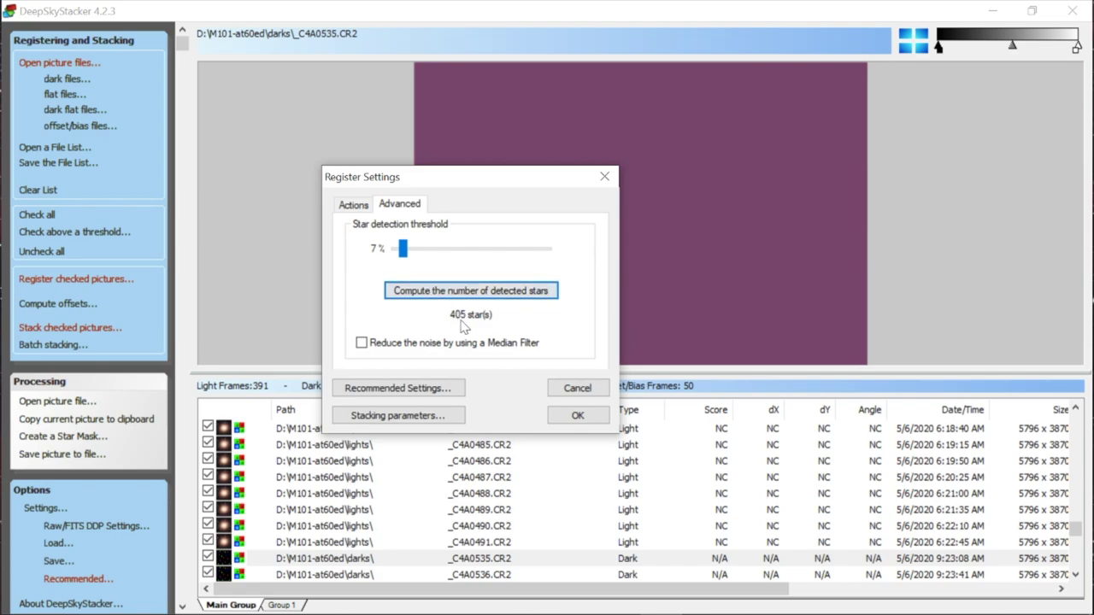
left_click(404, 250)
left_click_drag(403, 250, 494, 250)
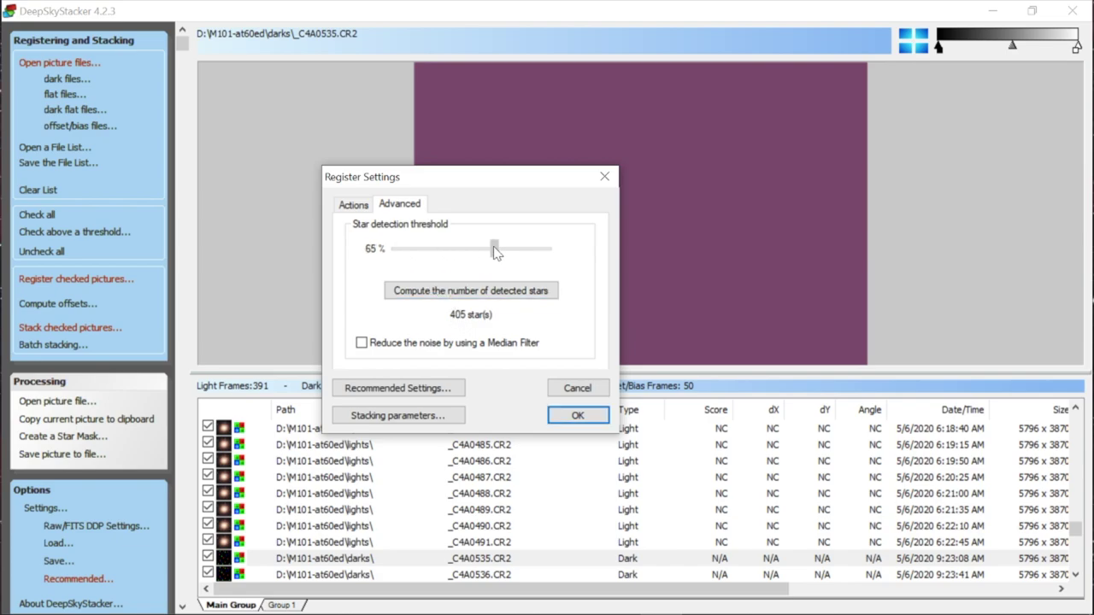
left_click(483, 296)
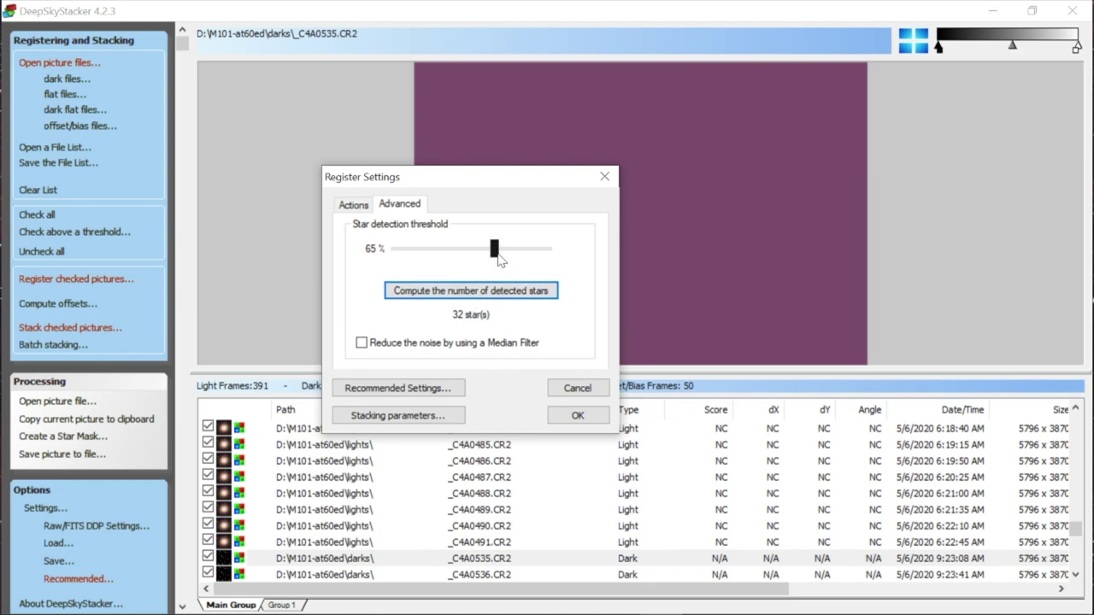
- Recount stars at lower thresholds (227 at 13%) and settle the threshold at 14%
left_click_drag(495, 256, 423, 258)
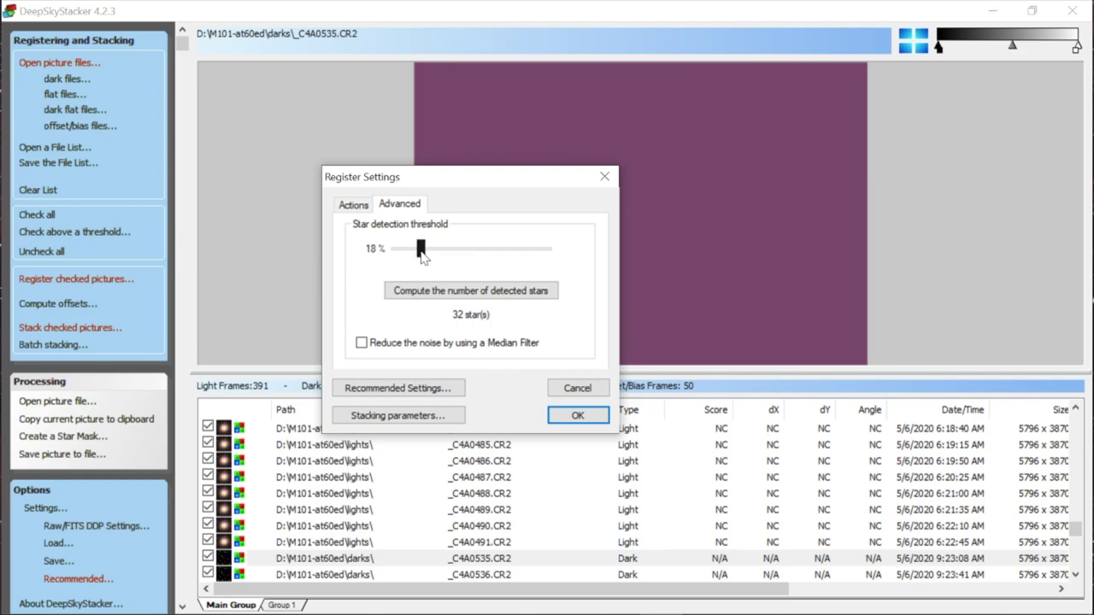
left_click(464, 292)
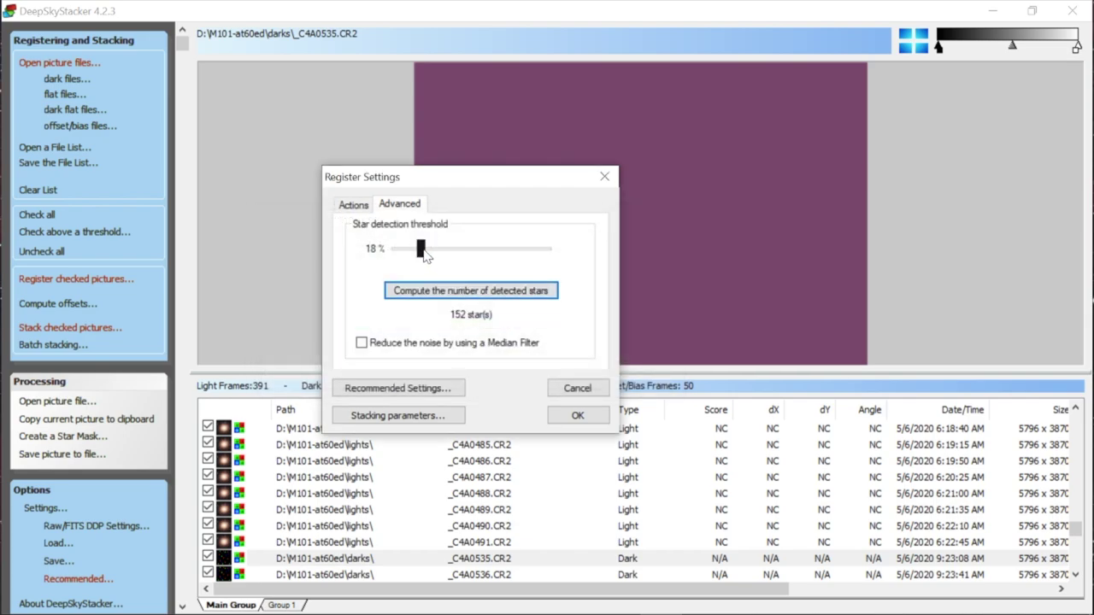
left_click_drag(421, 248, 414, 249)
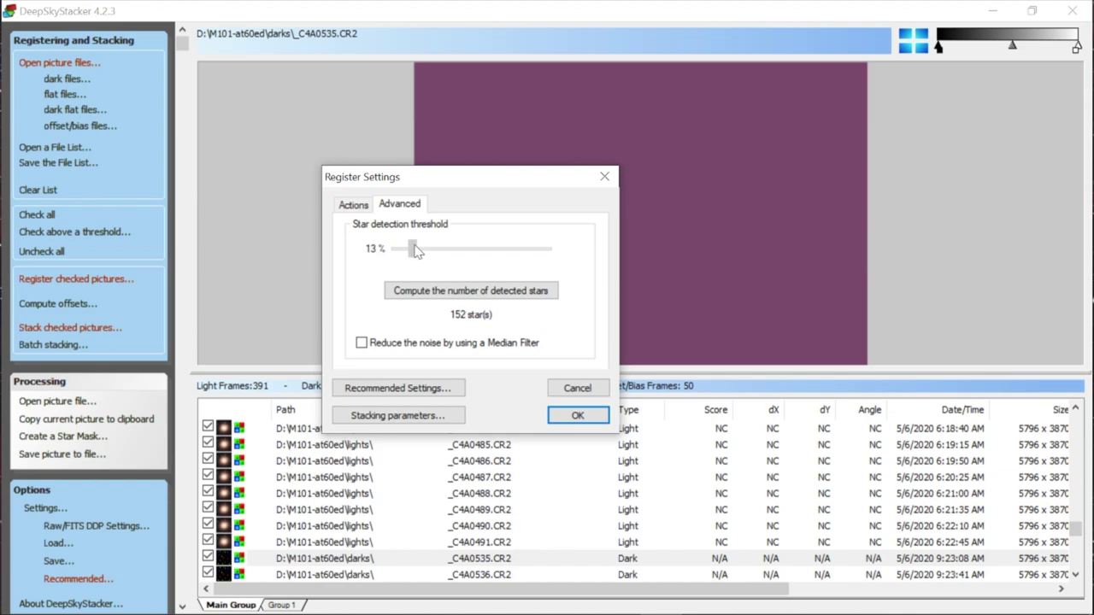
left_click(459, 291)
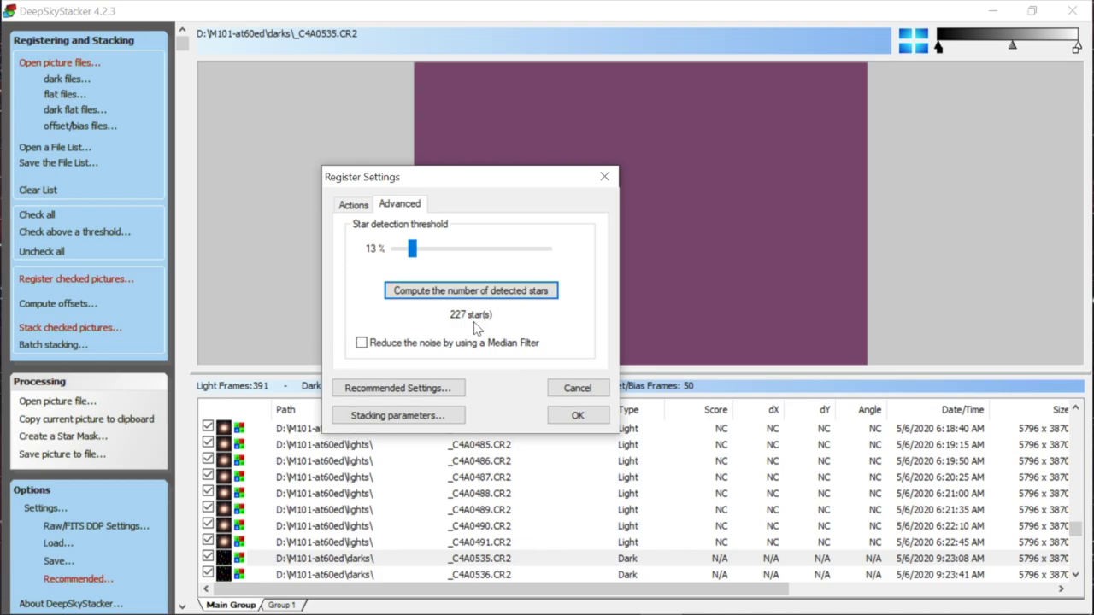
left_click(424, 264)
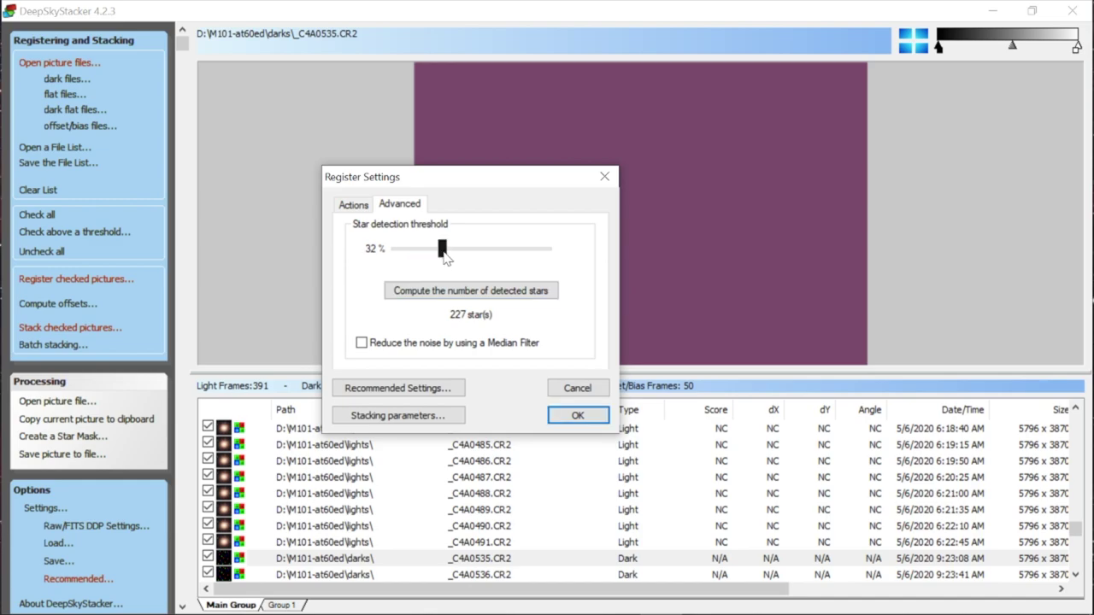
left_click_drag(441, 254, 417, 256)
- On the Actions tab, toggle 'Stack after registering' off and on, leaving it enabled
left_click(347, 206)
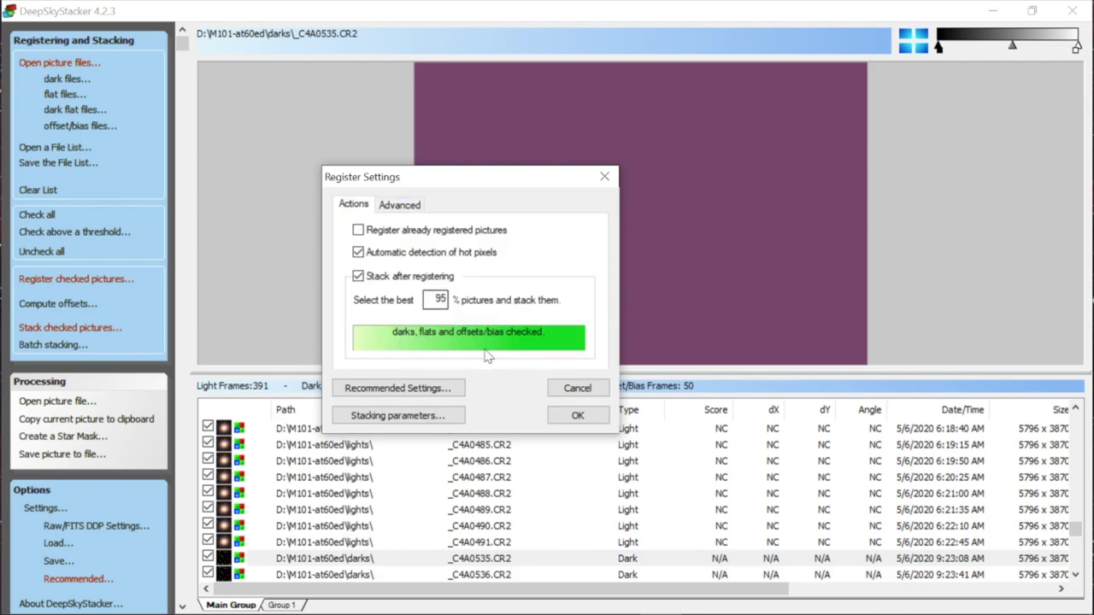
left_click(358, 277)
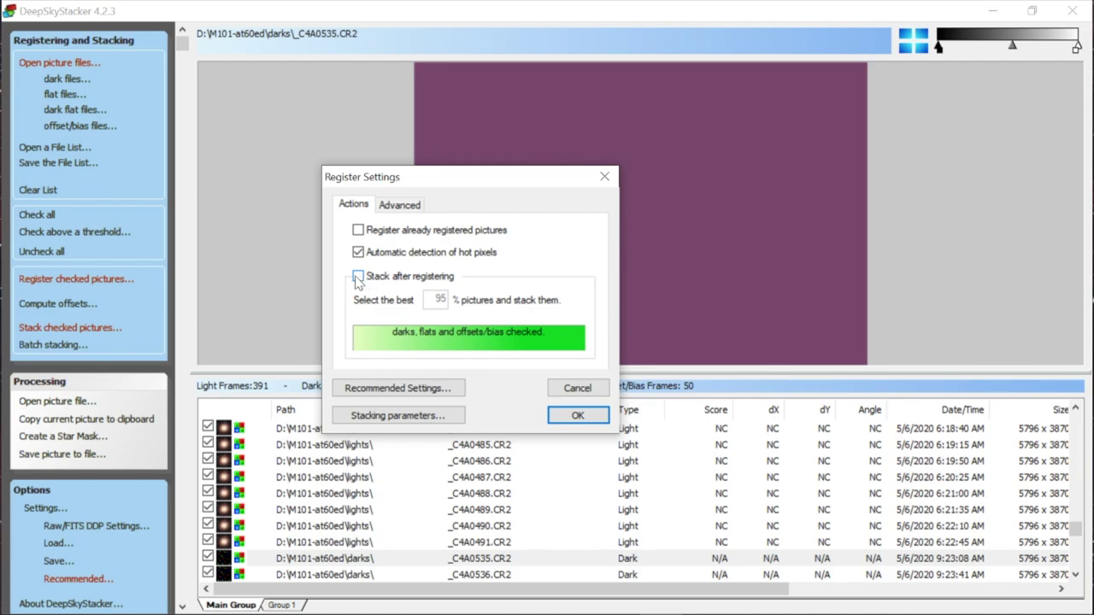
left_click(358, 278)
left_click(359, 277)
left_click(358, 278)
- Change the stacking percentage to 75, then restore it to 95%
double_click(437, 298)
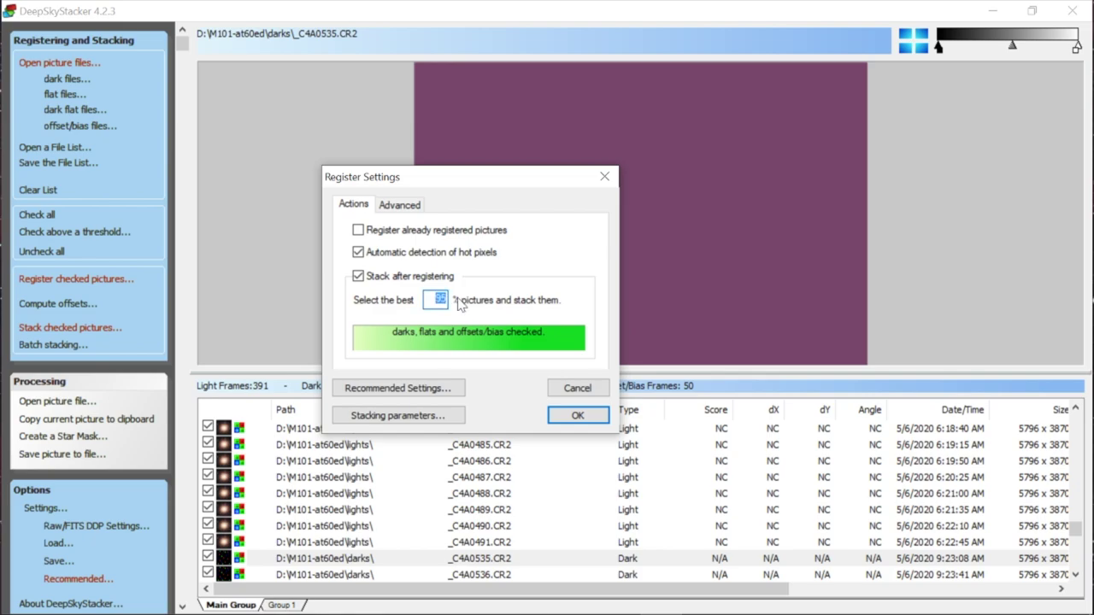
type("75")
left_click_drag(433, 300, 461, 306)
type("95")
- Review and close the Recommended Settings list, then bring up Stacking Parameters
left_click(402, 391)
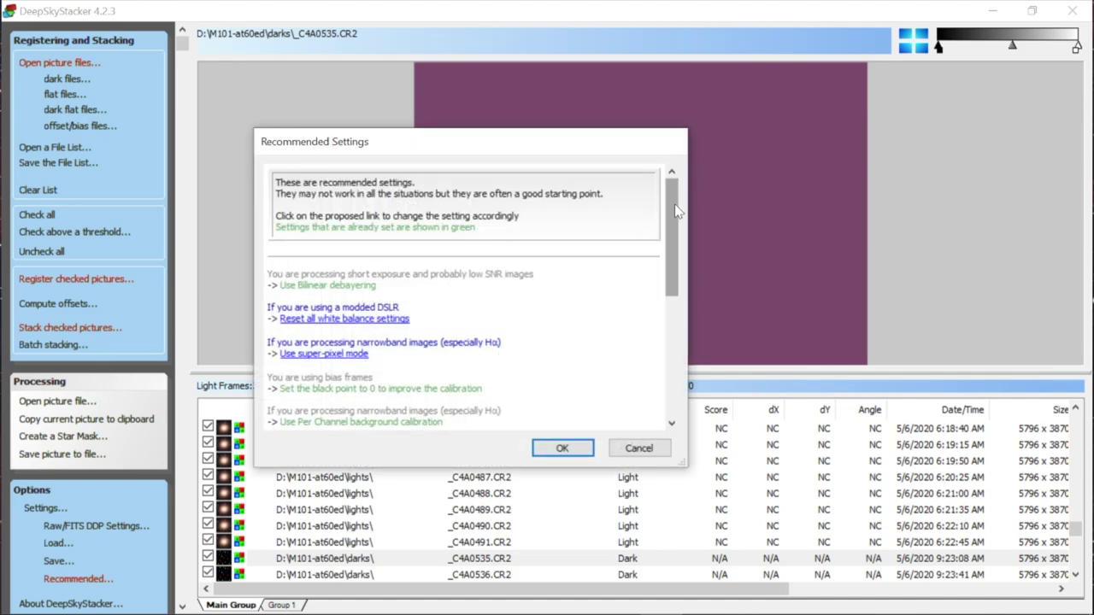
mouse_move(675, 205)
left_mouse_down()
mouse_move(672, 358)
mouse_move(662, 205)
mouse_move(671, 346)
mouse_move(671, 218)
left_mouse_up()
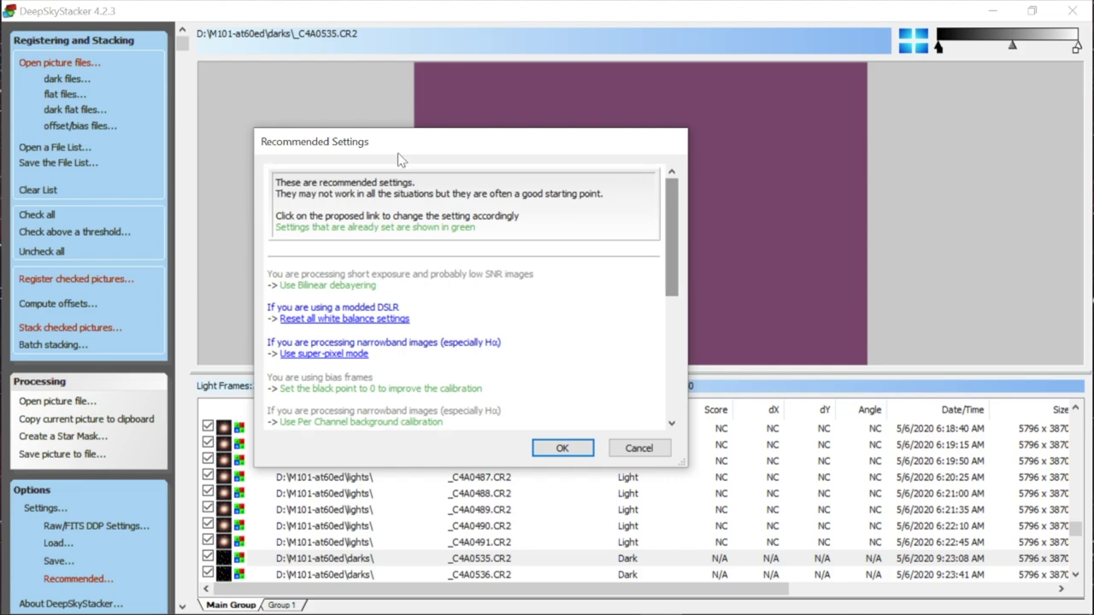
left_click(562, 448)
left_click(408, 419)
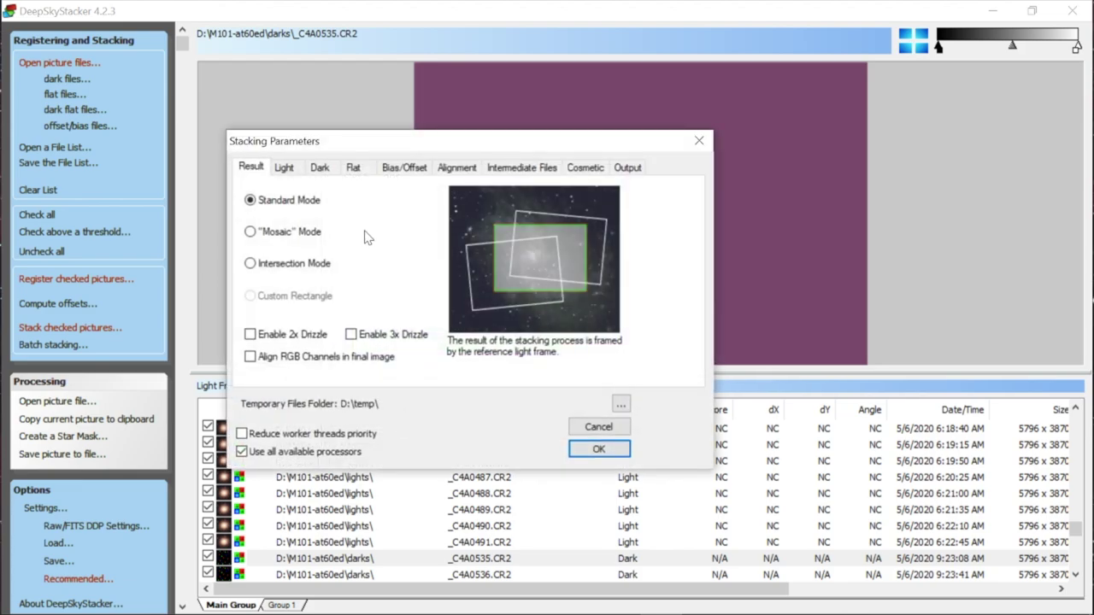
- Browse the Light, Dark, Flat, Bias, Alignment, Intermediate, Cosmetic and Output tabs
left_click(288, 168)
left_click(323, 170)
left_click(355, 168)
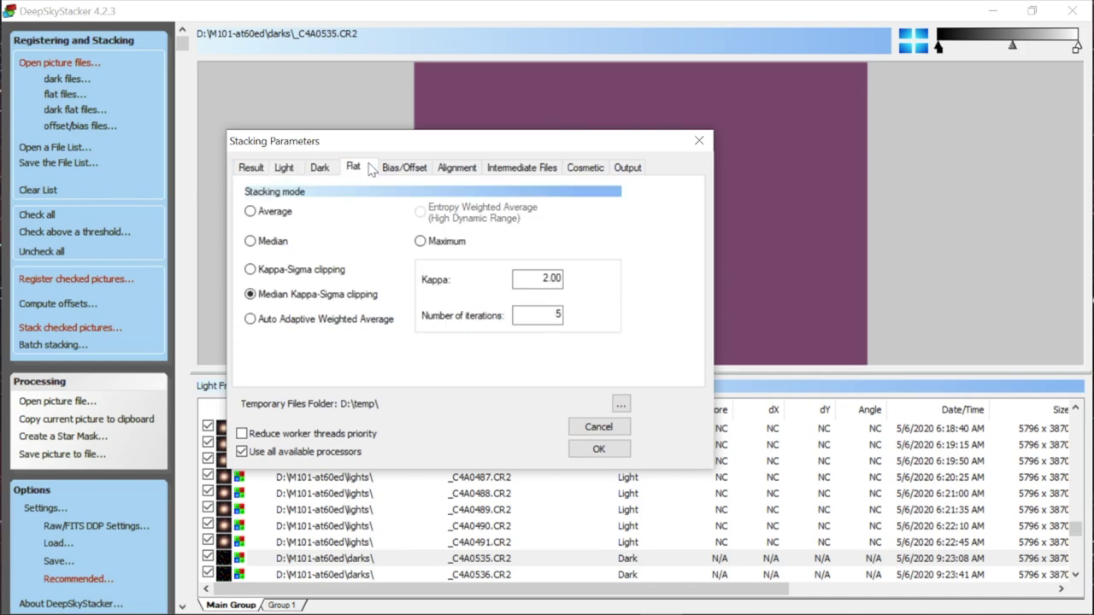
left_click(401, 168)
left_click(448, 167)
left_click(519, 168)
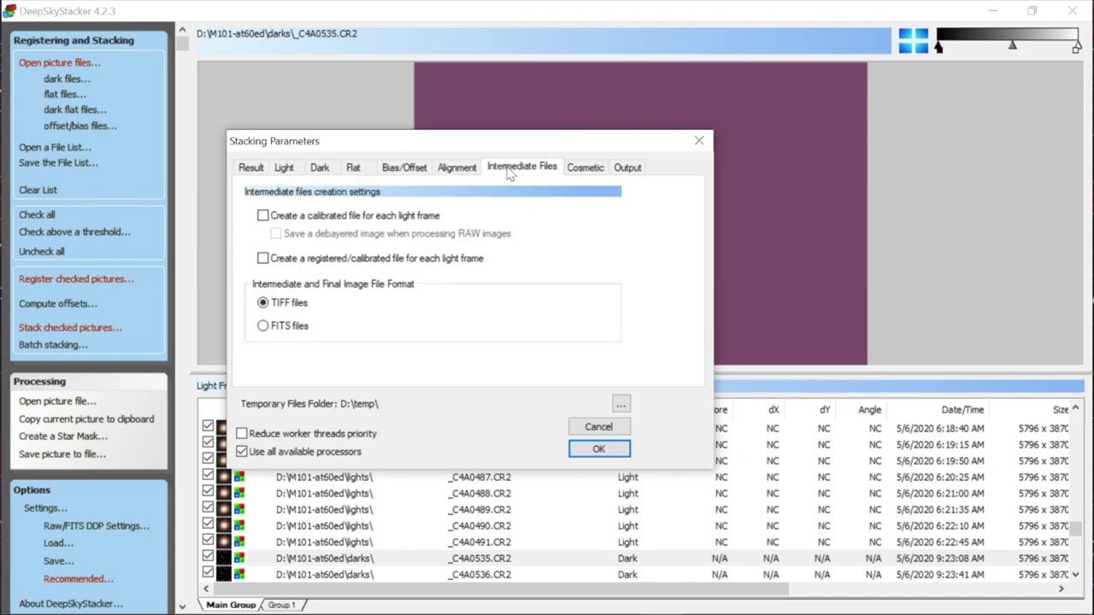
left_click(586, 170)
left_click(627, 169)
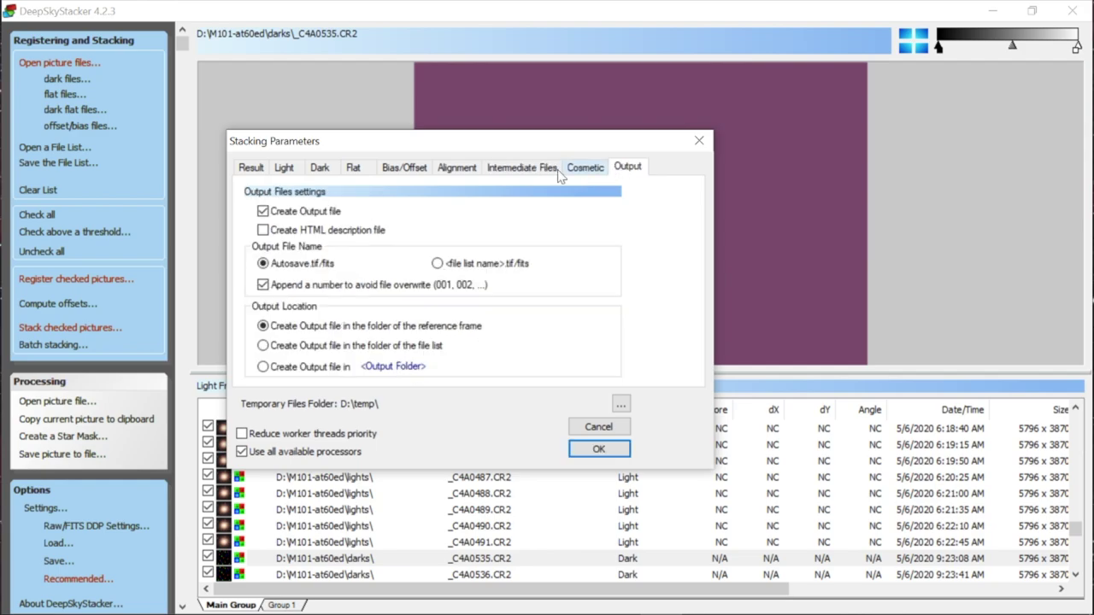
- Compare the Result mode options with the light frame stacking options
left_click(257, 175)
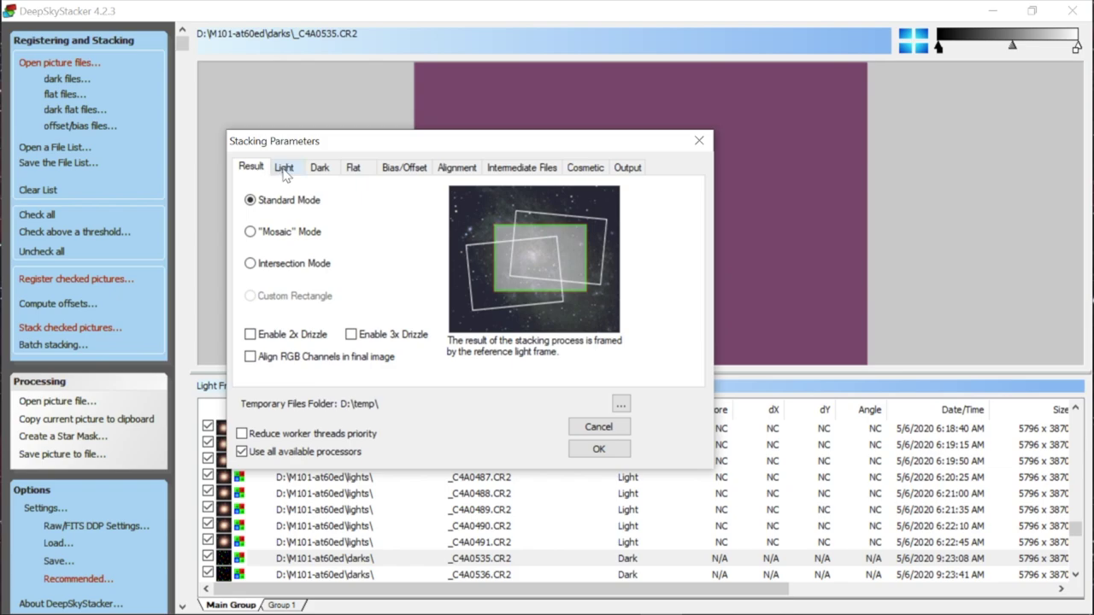
left_click(286, 174)
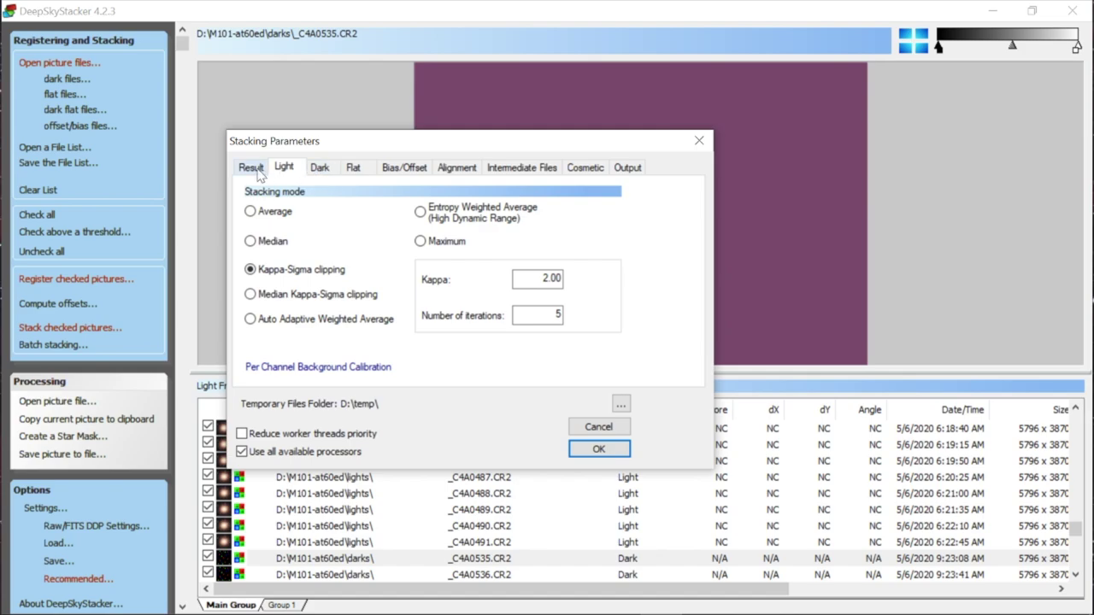
left_click(254, 172)
left_click(284, 171)
mouse_move(324, 274)
- On the Result tab, toggle Enable 2x Drizzle and accept the stacking parameters
left_click(256, 168)
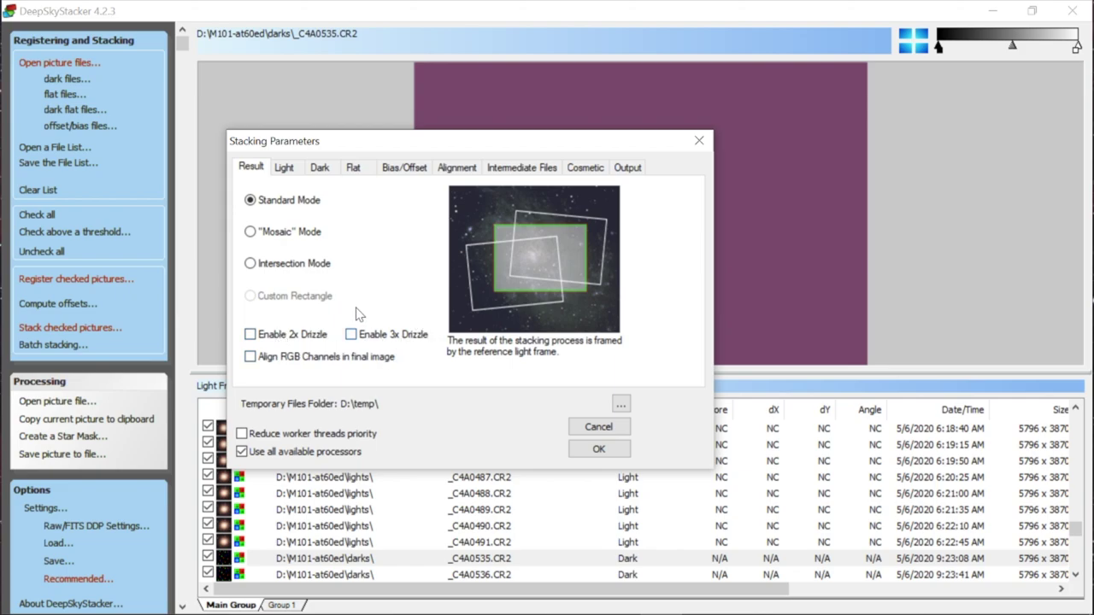
left_click(281, 338)
left_click(598, 449)
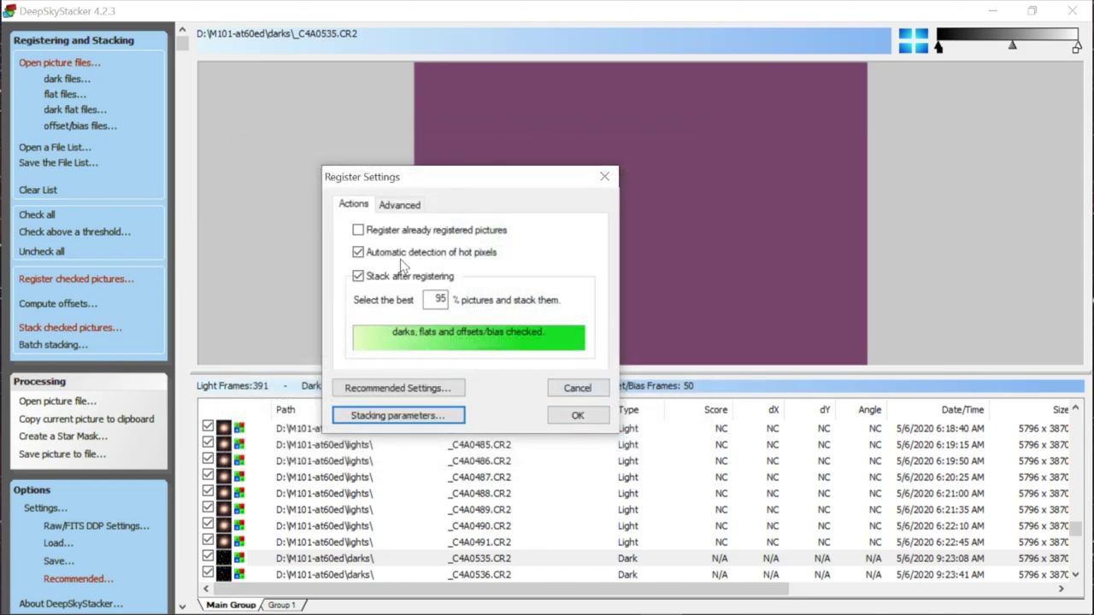
- Accept Register Settings and scroll the Stacking Steps summary for 391 frames and 53.9 Gb
left_click(588, 421)
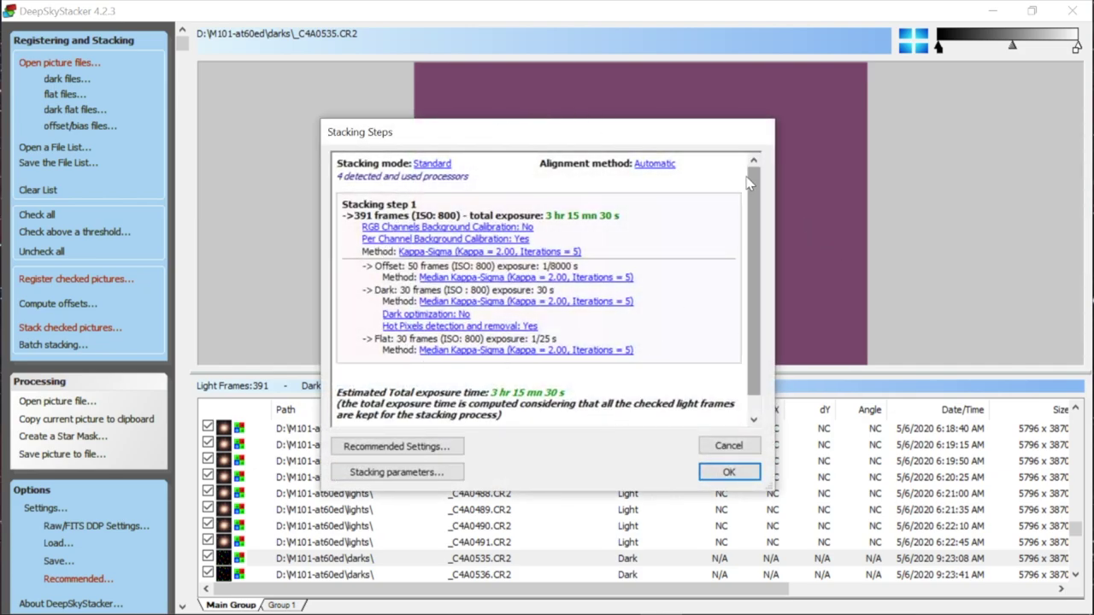
left_click_drag(755, 187, 757, 246)
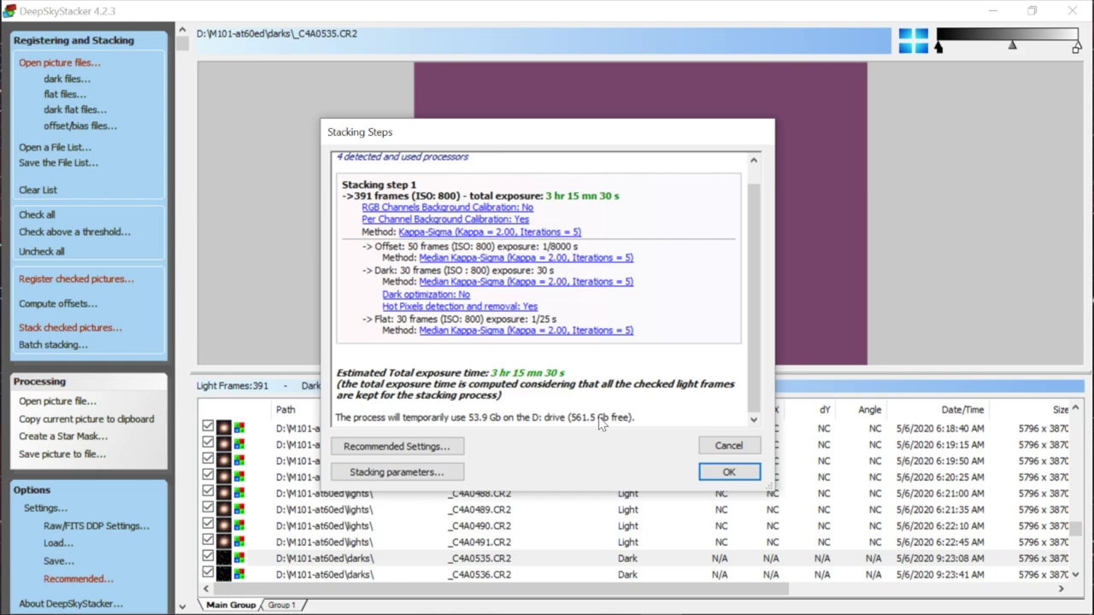
scroll(746, 392, "up", 2)
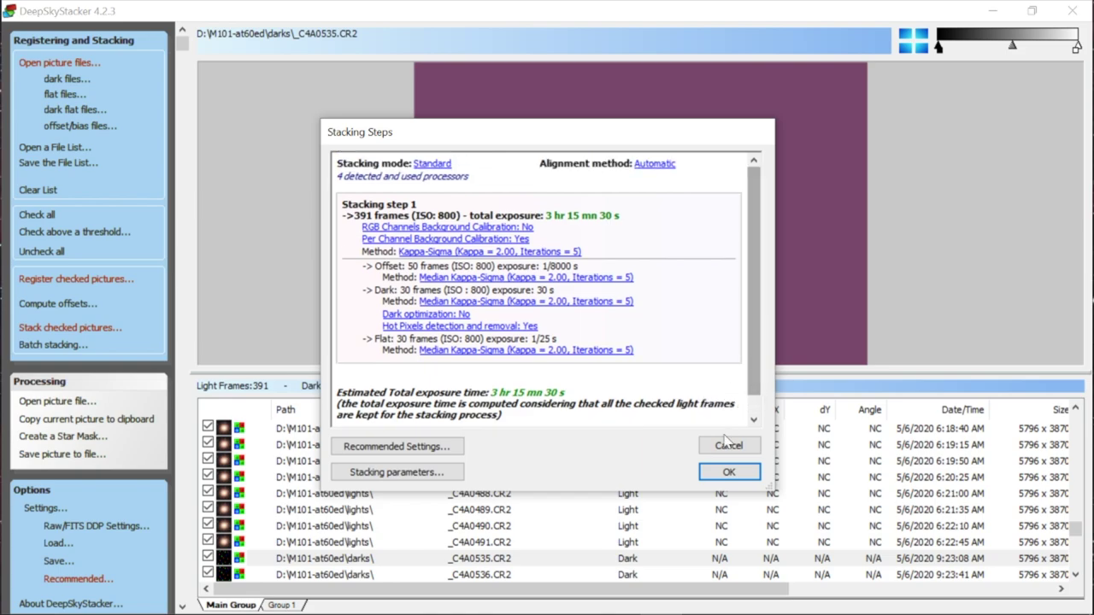
- Start registering and stacking to produce Autosave.tif from 367 frames
left_click(723, 475)
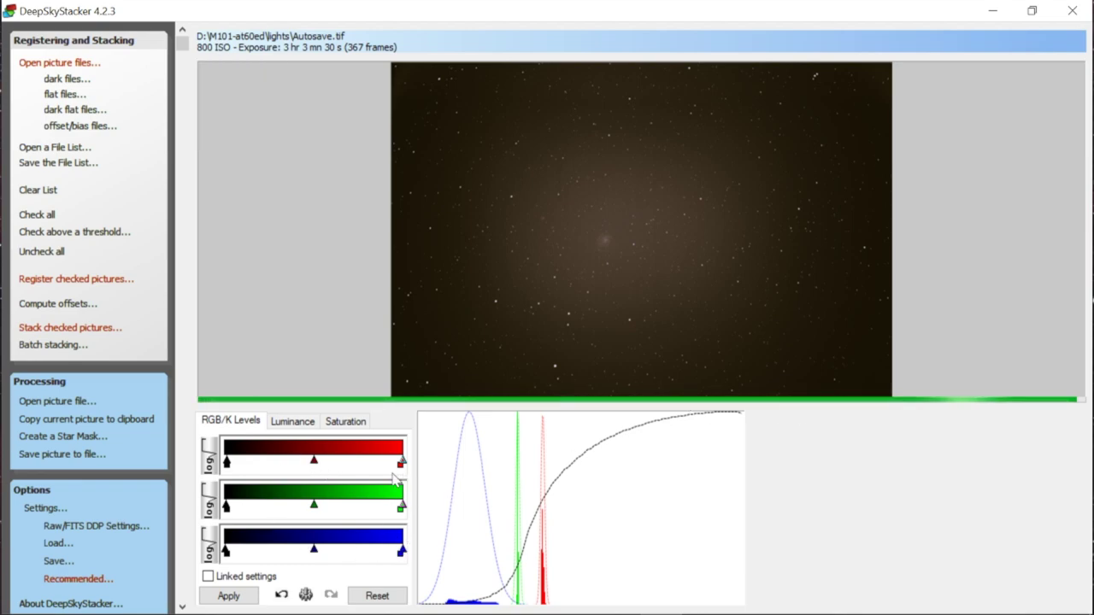
left_click(299, 422)
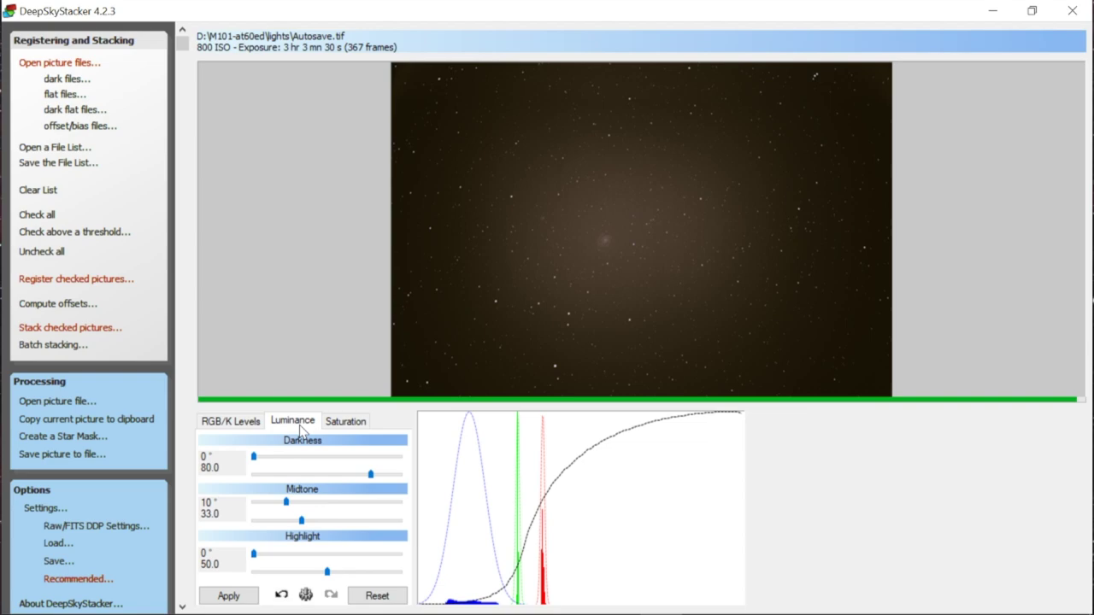
left_click(351, 422)
left_click(250, 423)
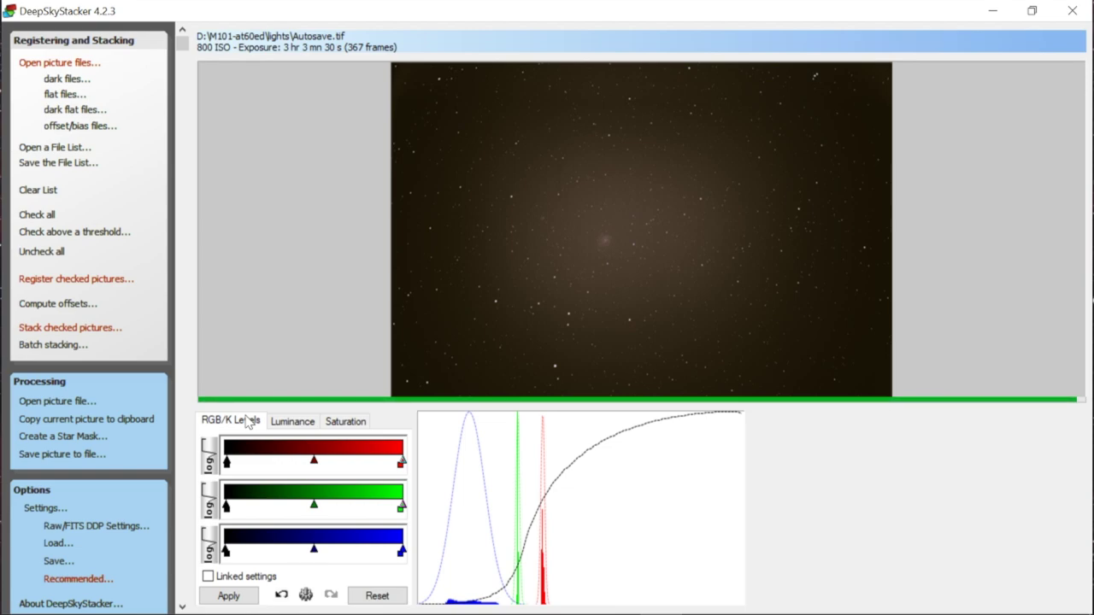
scroll(667, 204, "up", 2)
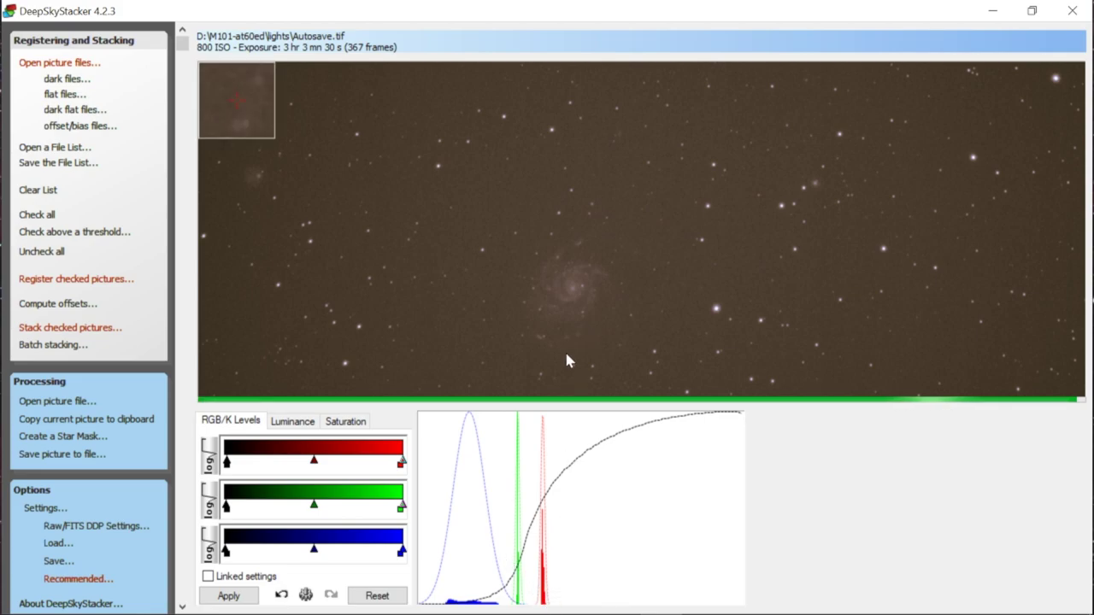
mouse_move(564, 612)
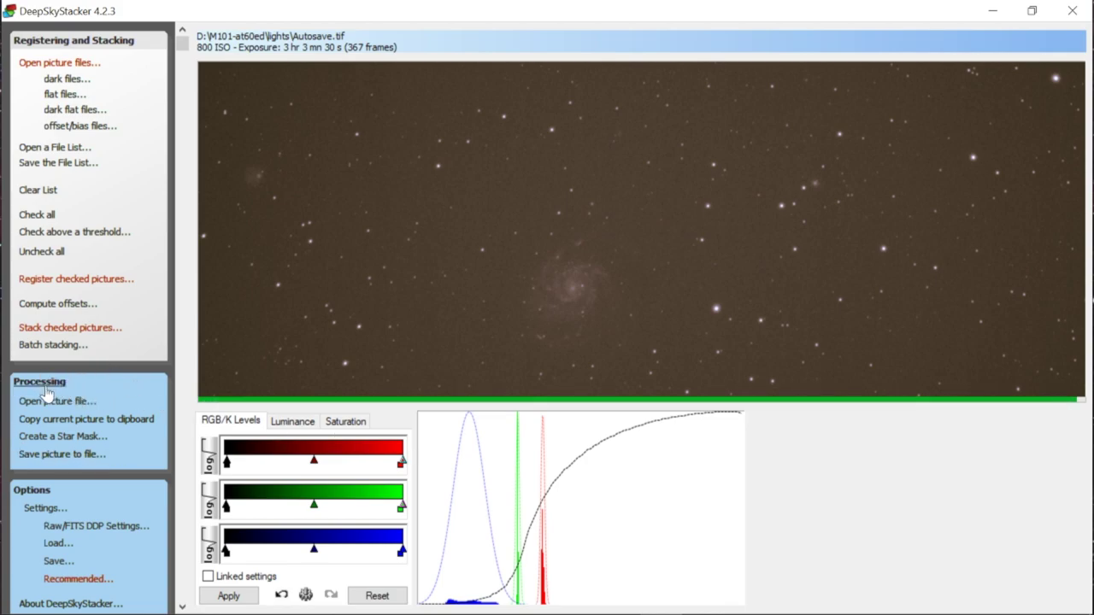
- Save the stacked image to the Desktop as m101-dss, a 16-bit uncompressed TIFF
left_click(62, 459)
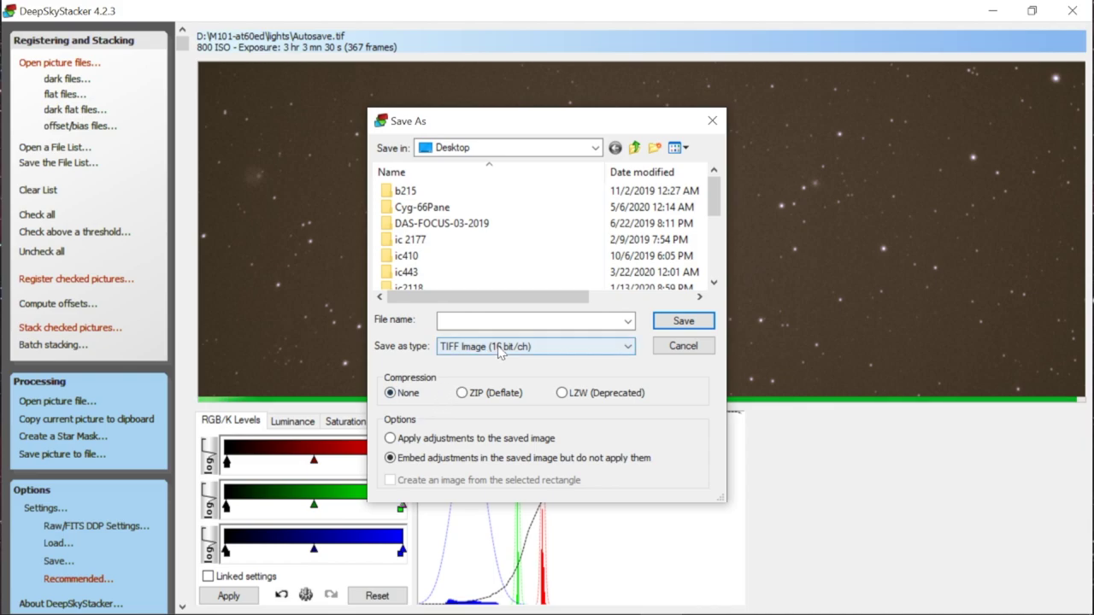
left_click(478, 320)
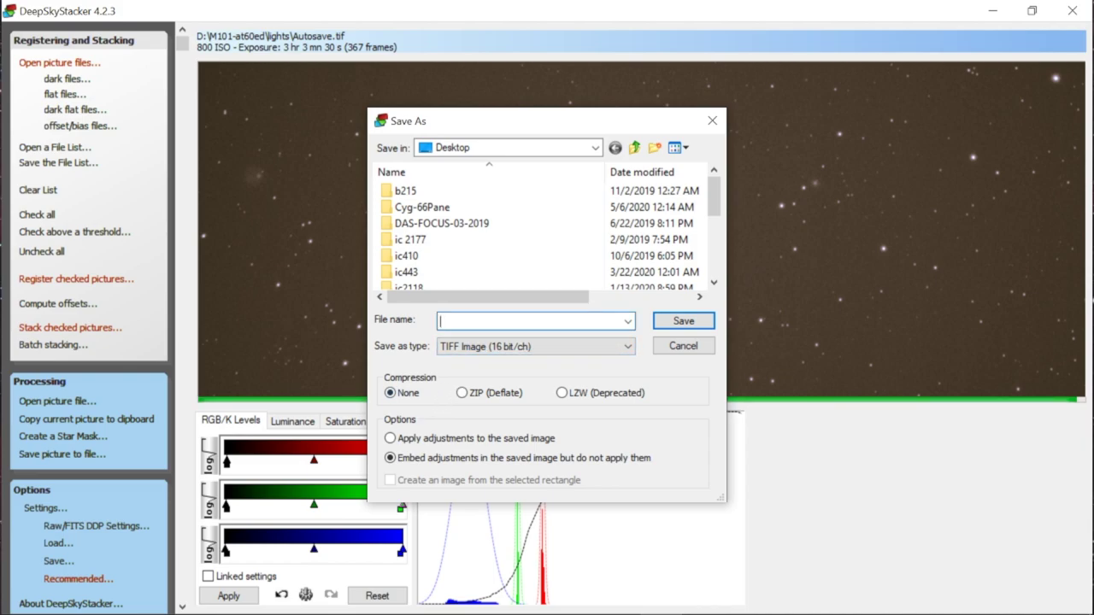
type("m")
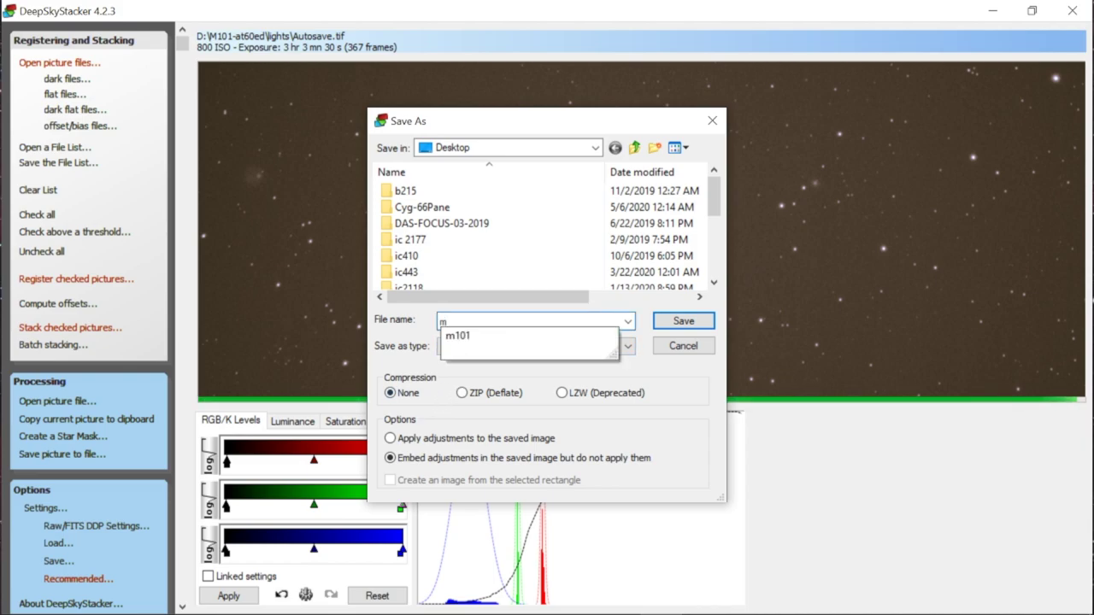
type("101-dss")
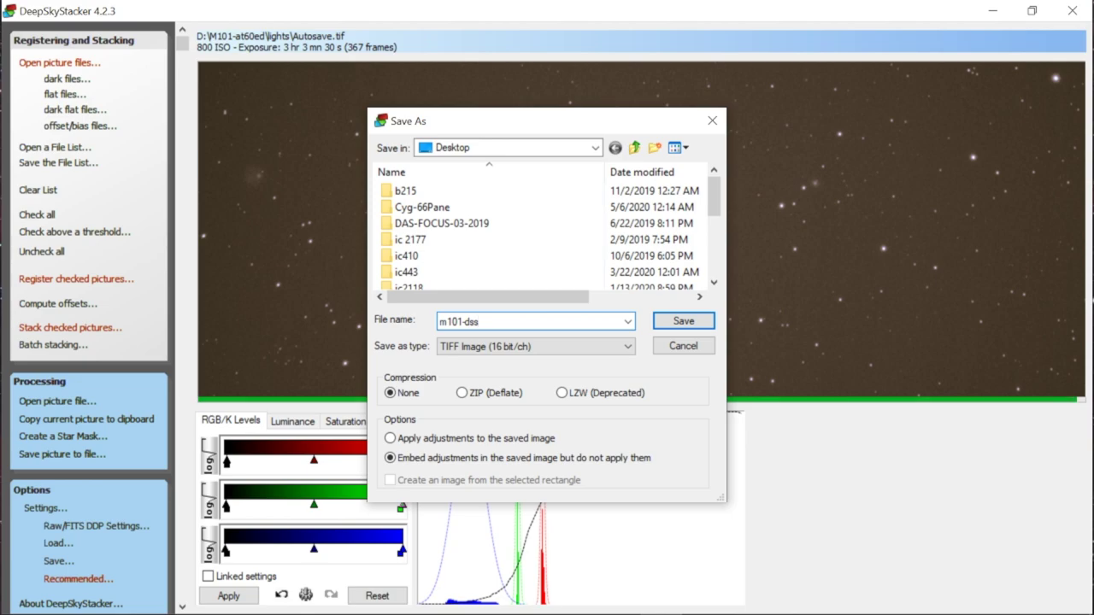
left_click(683, 328)
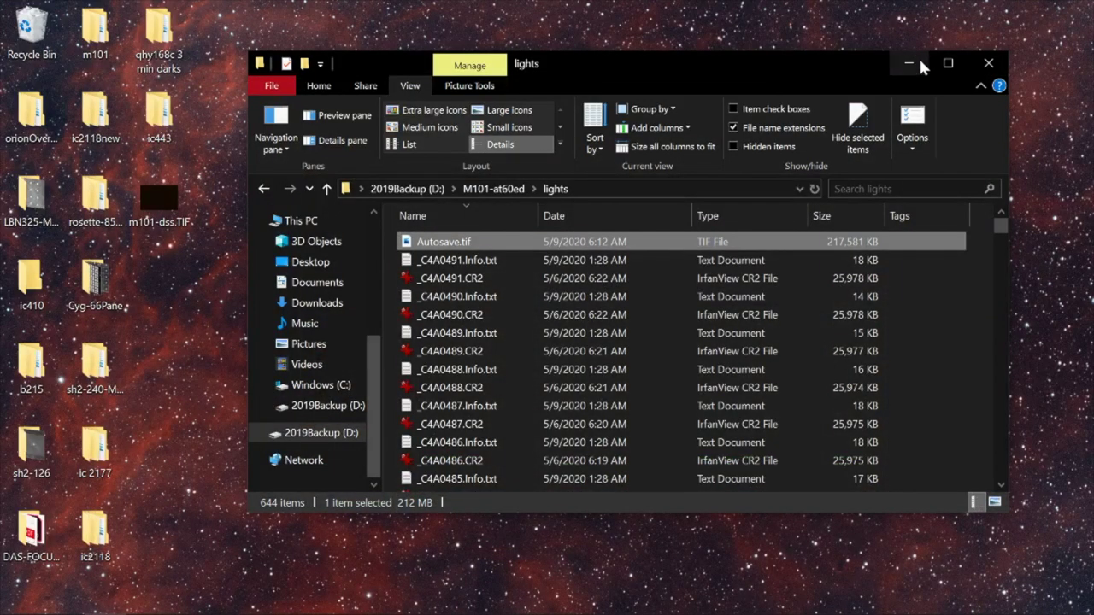
- Close the lights folder and view m101-dss.TIF from the desktop maximized in Photos
left_click(985, 63)
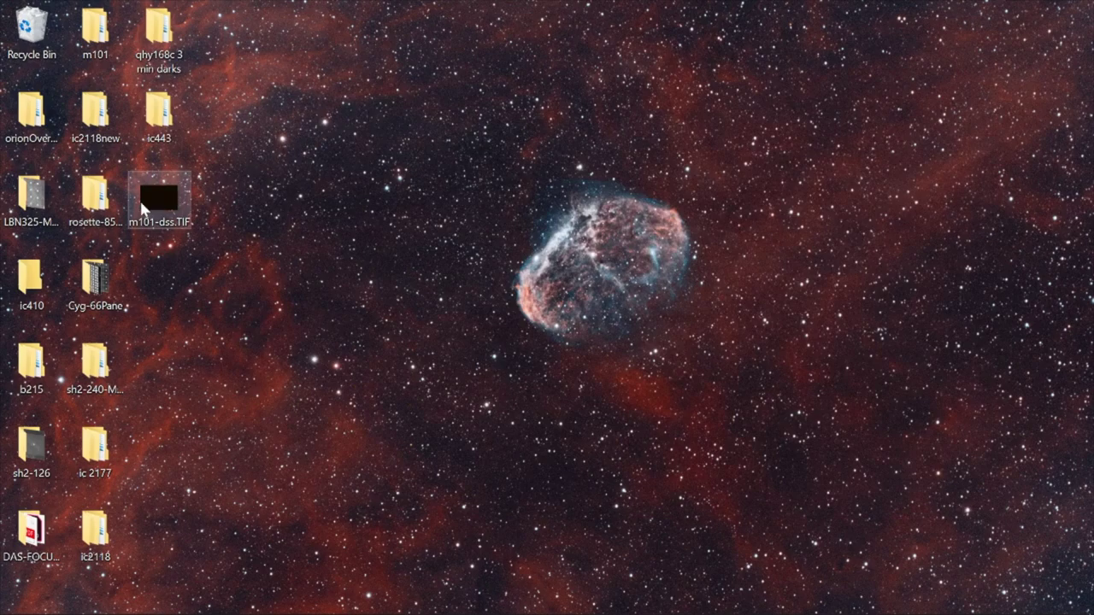
double_click(162, 201)
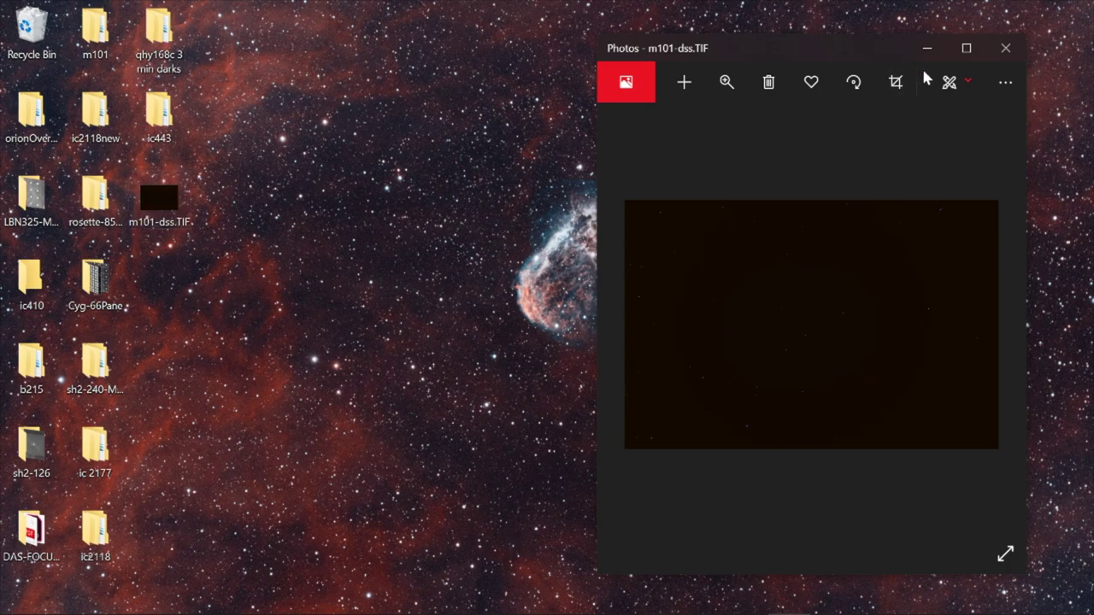
left_click(969, 48)
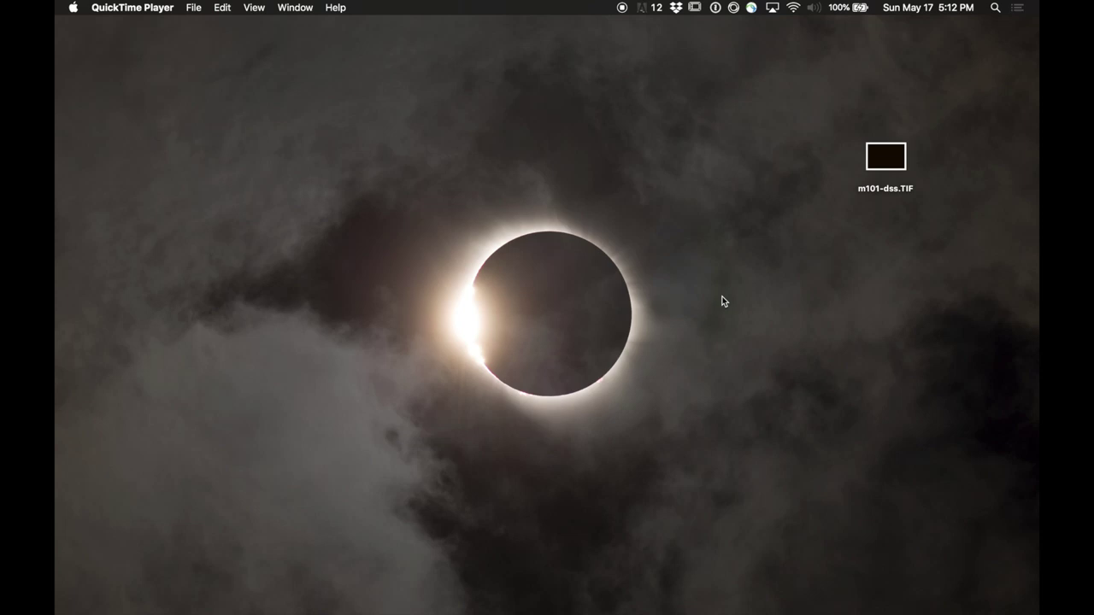
- Launch GIMP 2.10 by searching 'gimp' in Spotlight
key("super+space")
type("gimp")
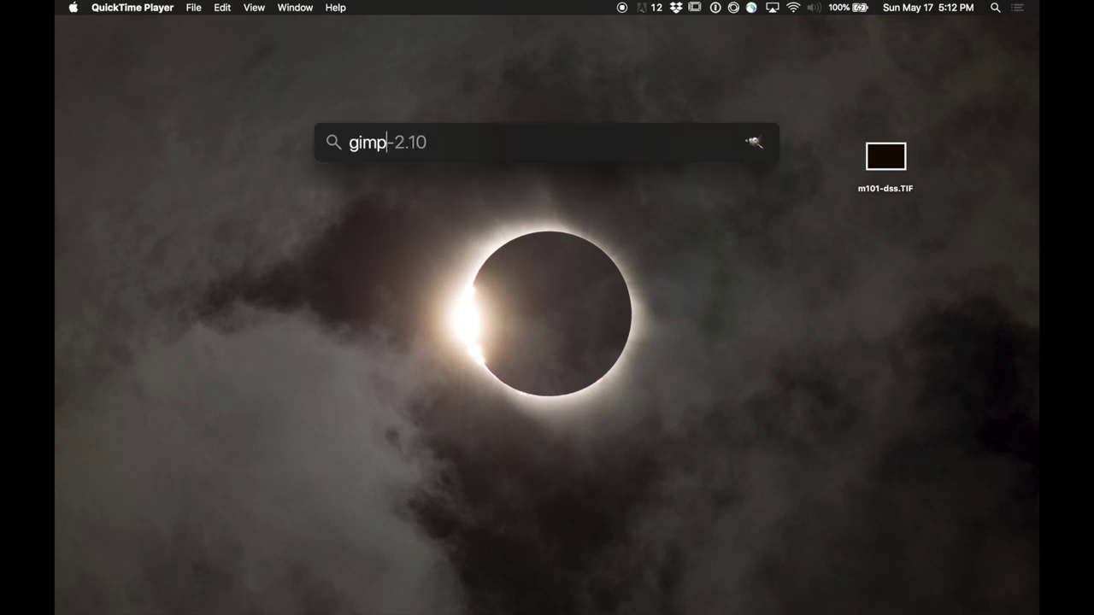
key("Return")
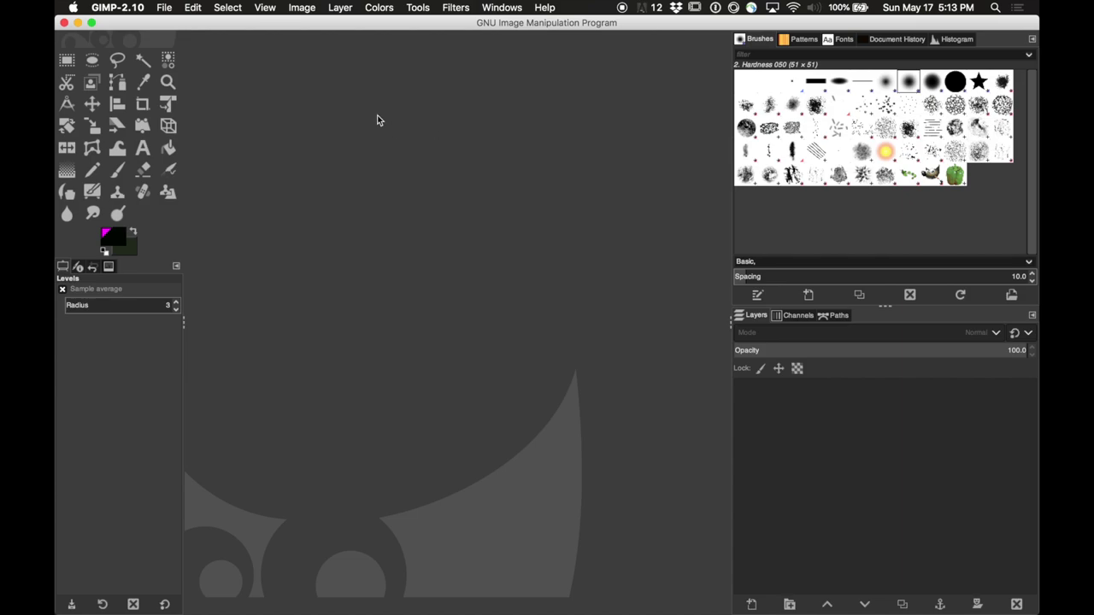
- Open m101-dss.TIF from the Recently Used list in the Open Image dialog
left_click(128, 9)
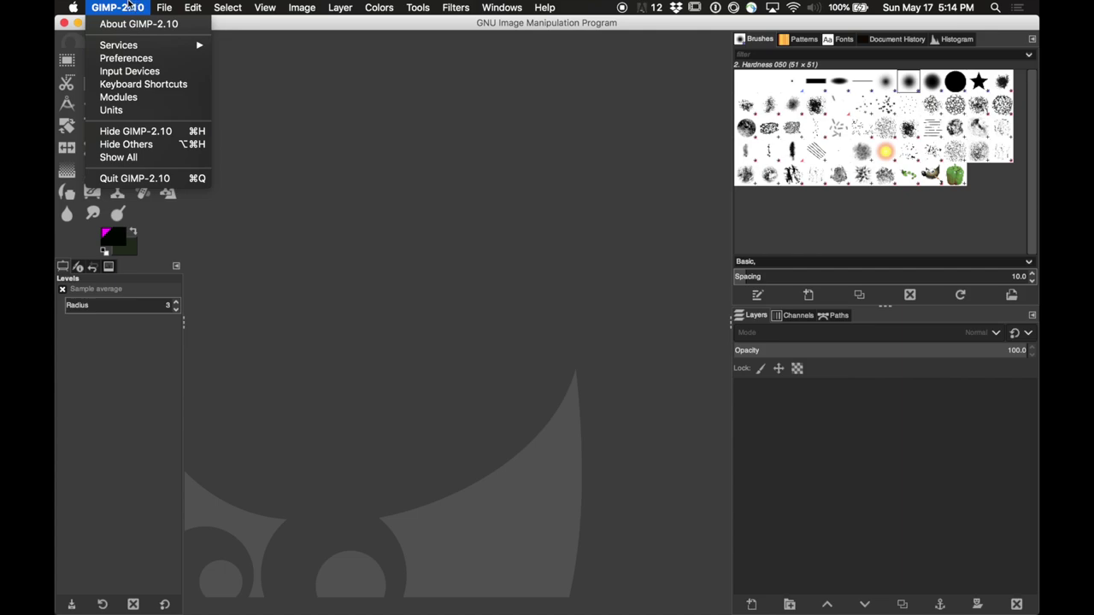
left_click(135, 7)
left_click(171, 8)
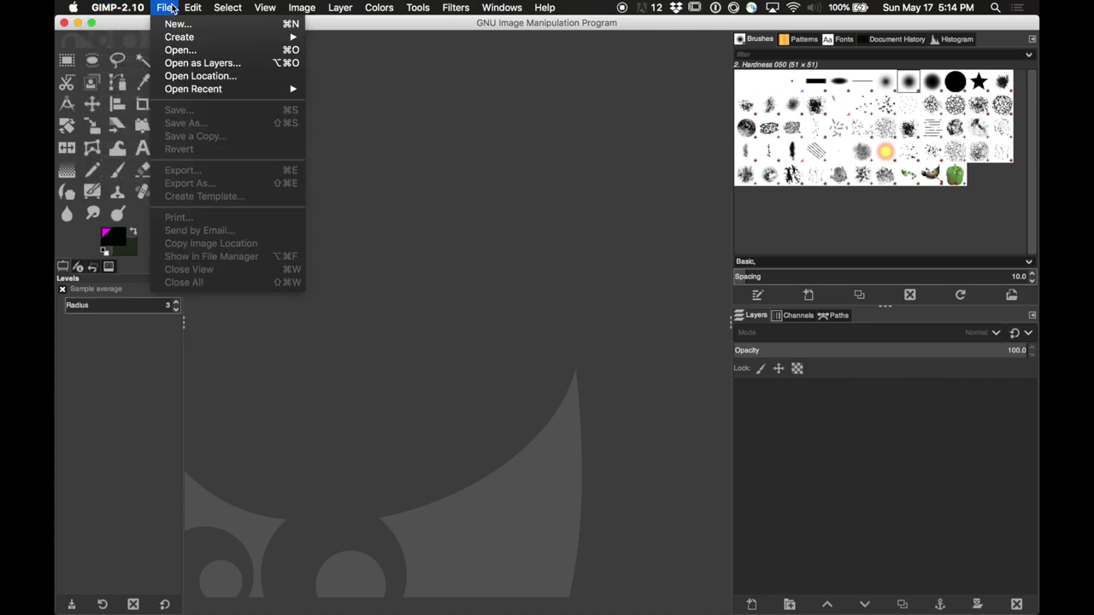
left_click(191, 53)
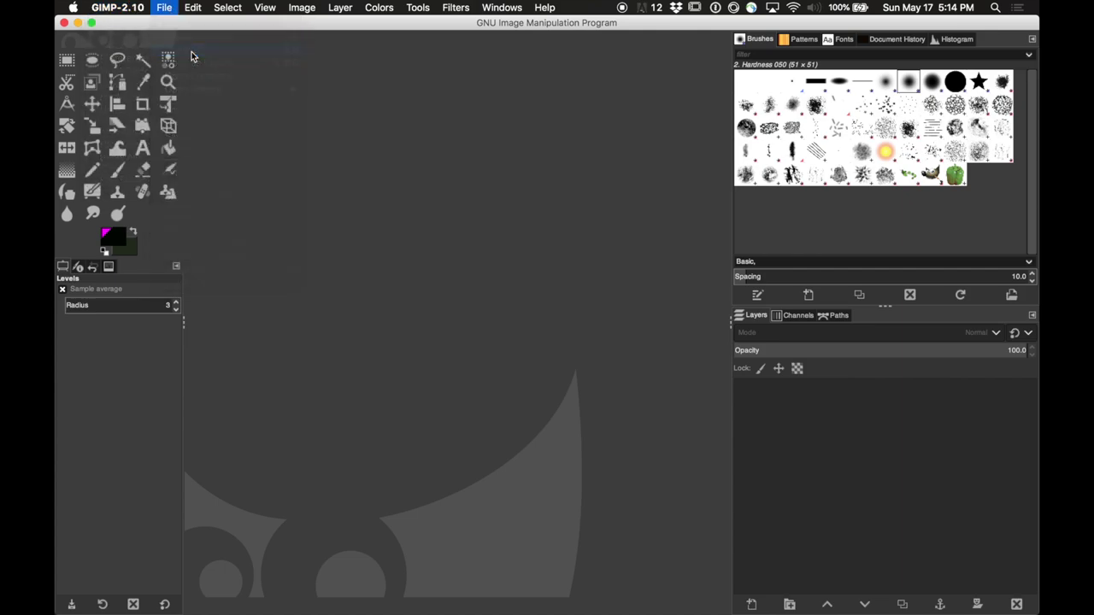
left_click(203, 91)
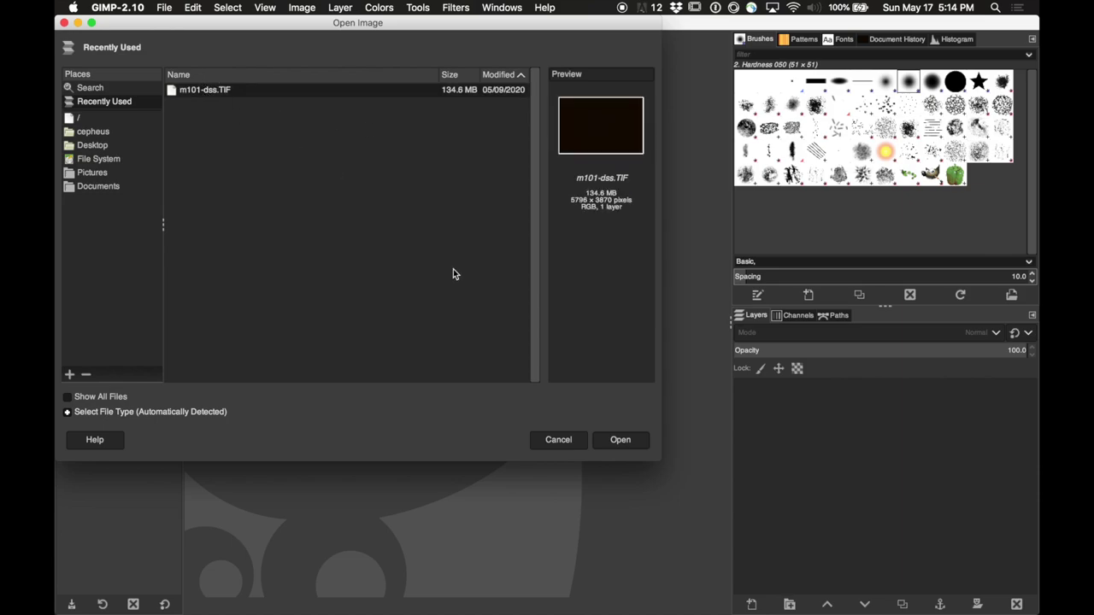
left_click(621, 440)
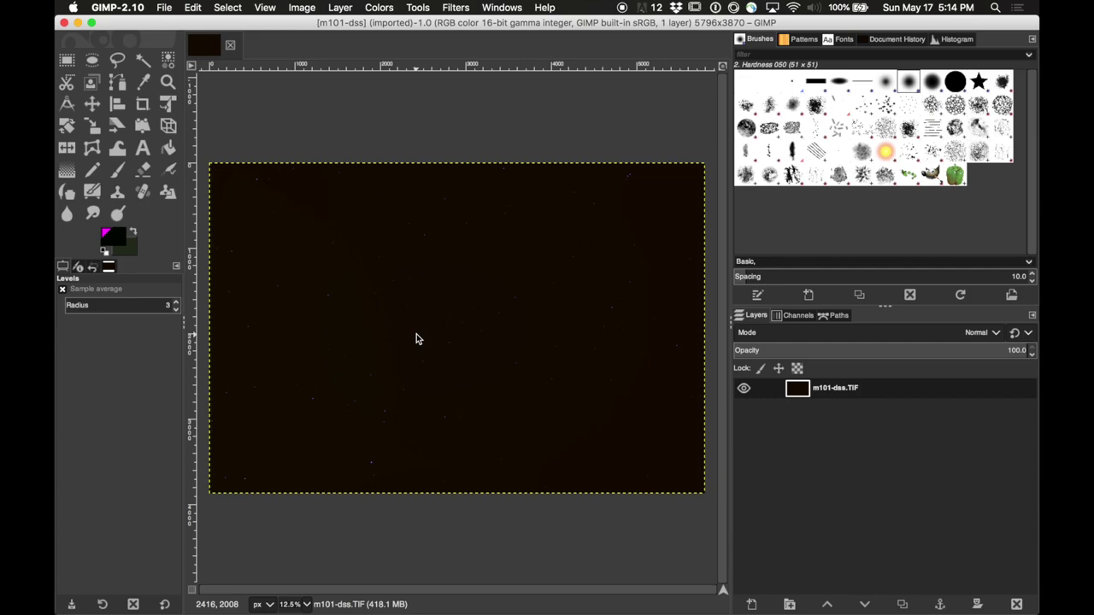
key("1")
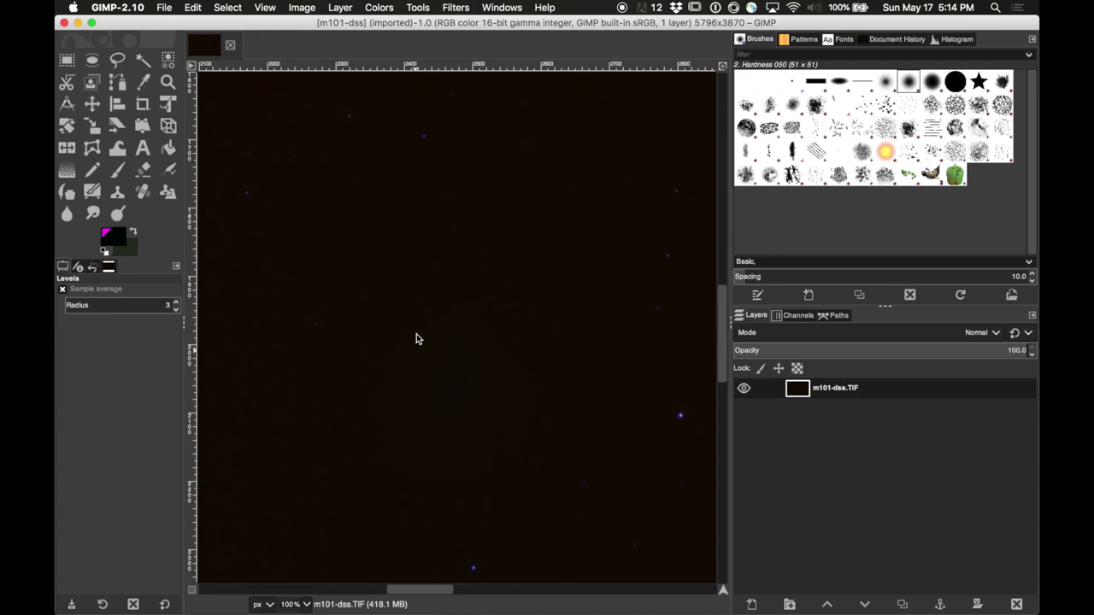
key("plus")
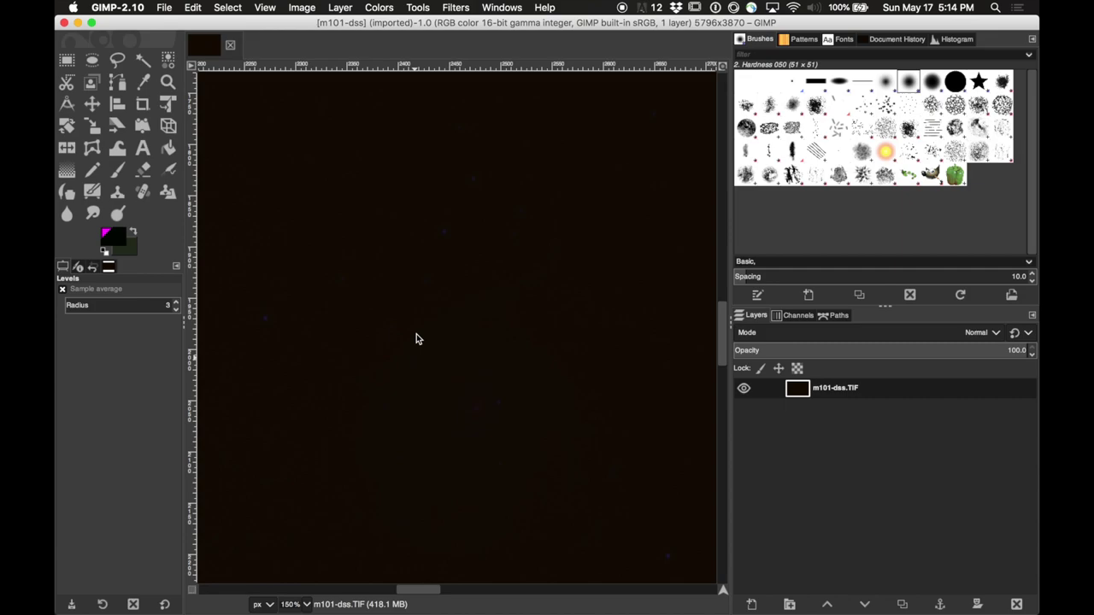
key("minus")
key("minus")
key("minus")
key("minus")
key("minus")
key("minus")
key("minus")
key("minus")
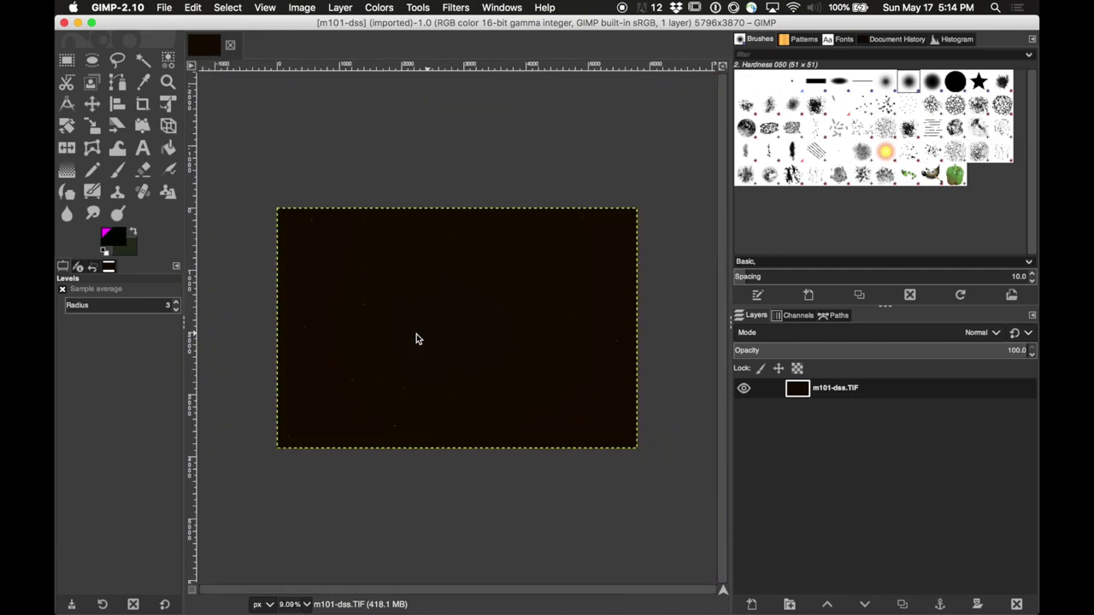
key("plus")
key("plus")
key("plus")
key("plus")
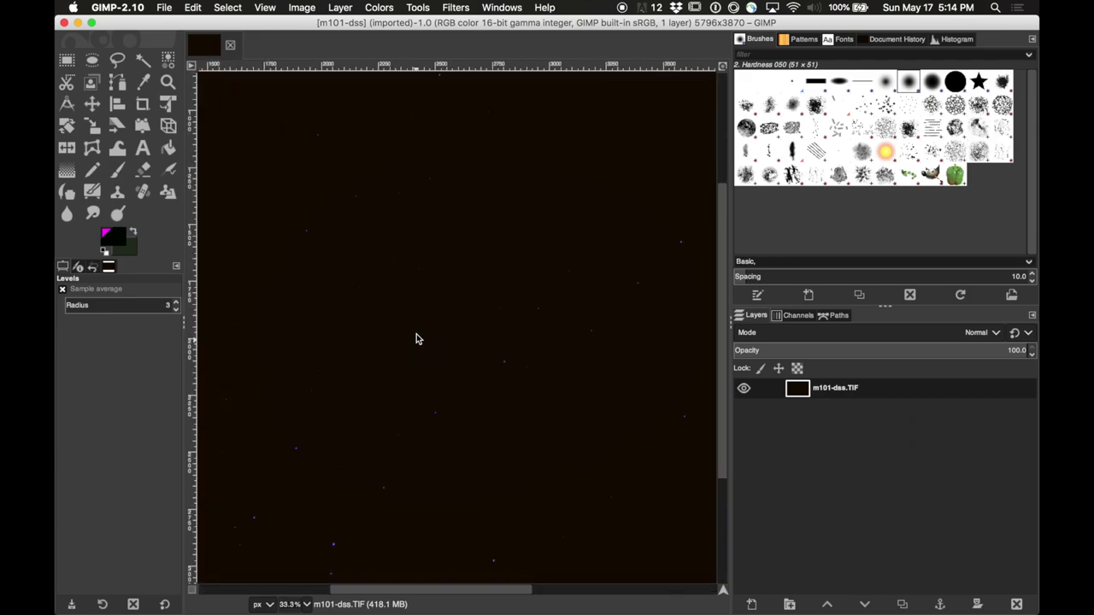
key("minus")
key("minus")
key("minus")
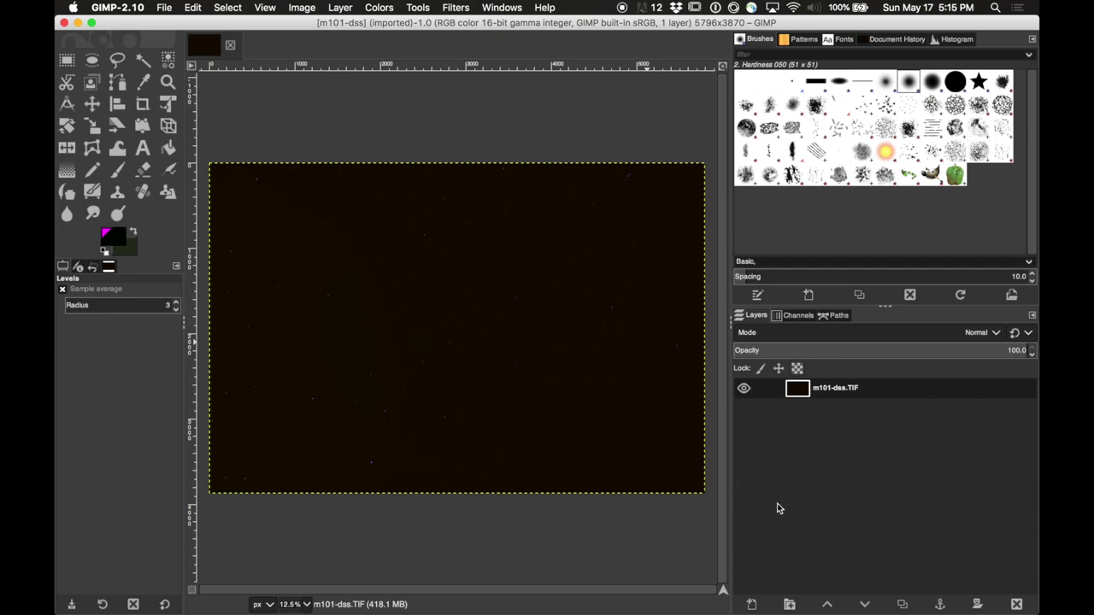
- Duplicate the m101-dss.TIF layer from the Layer menu
right_click(876, 393)
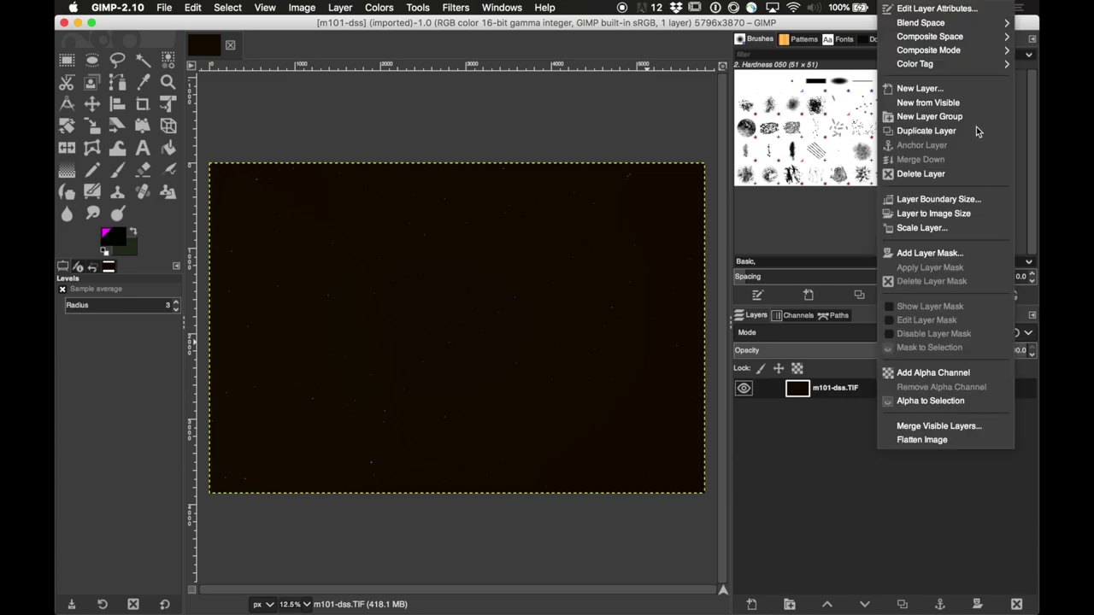
left_click(865, 391)
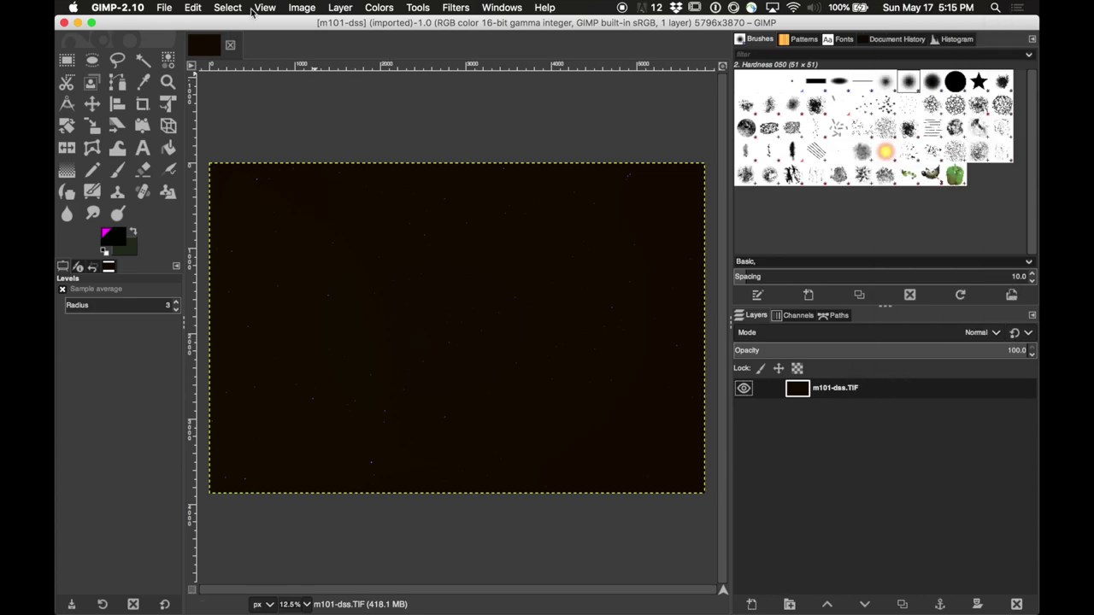
left_click(338, 7)
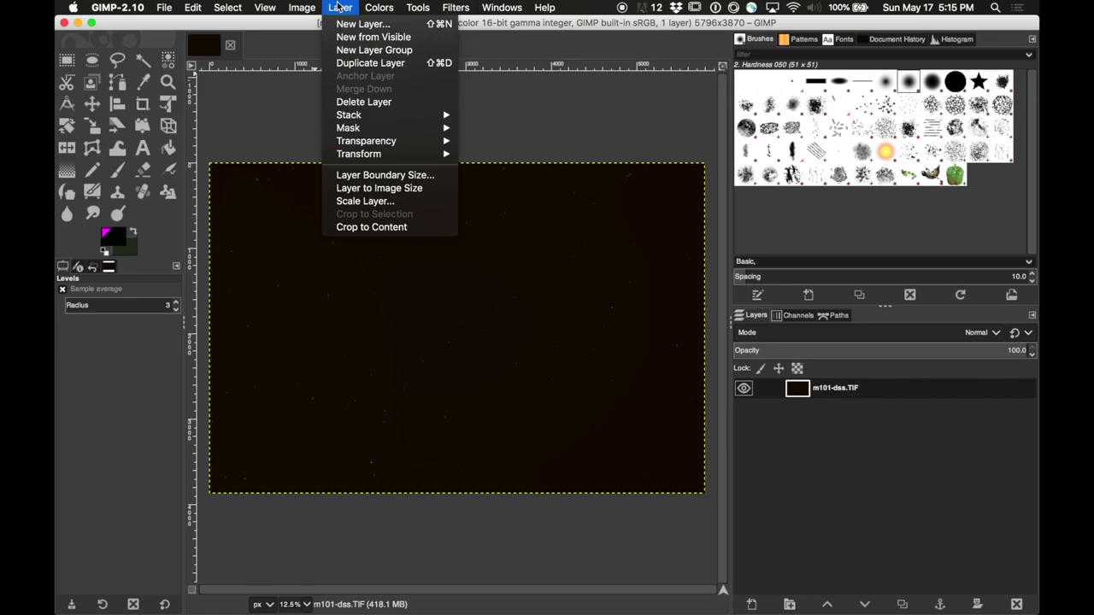
left_click(370, 63)
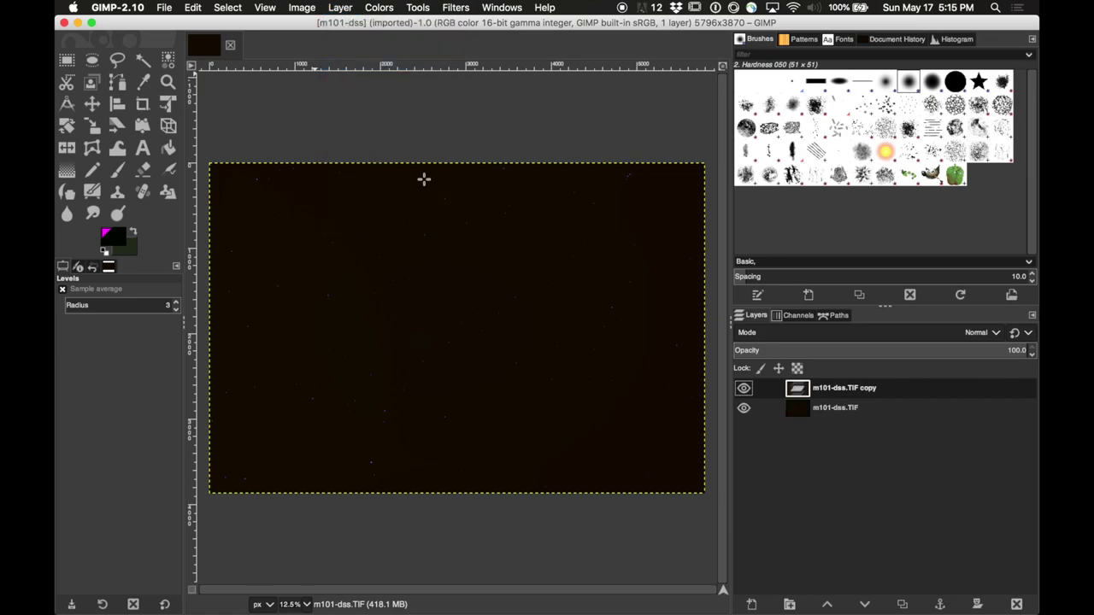
- Rename the copied layer to 'first stretch'
double_click(846, 388)
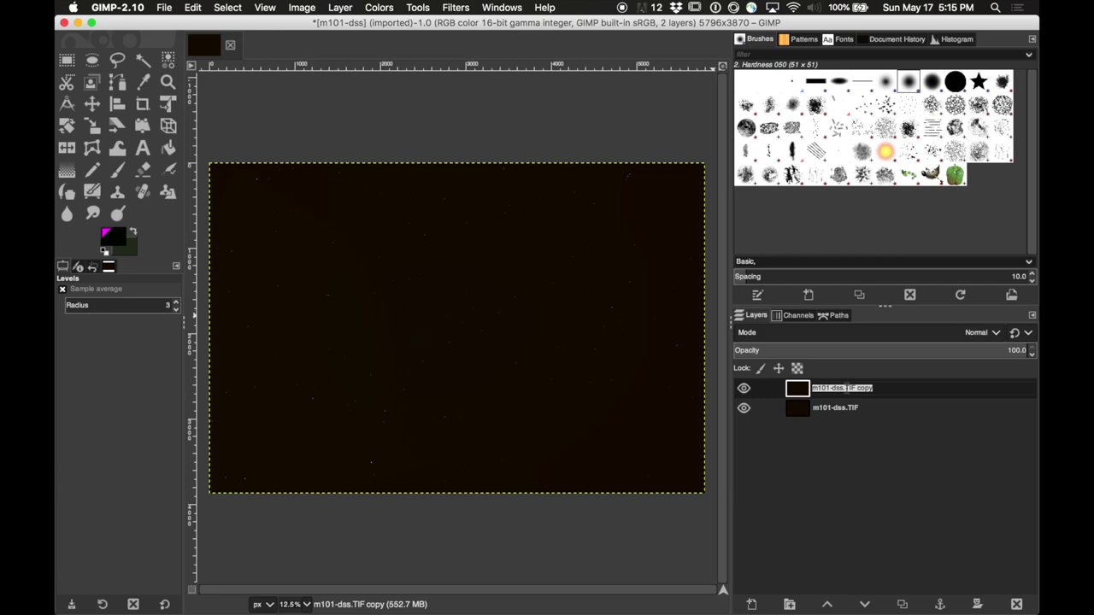
type("first stretch")
key("Return")
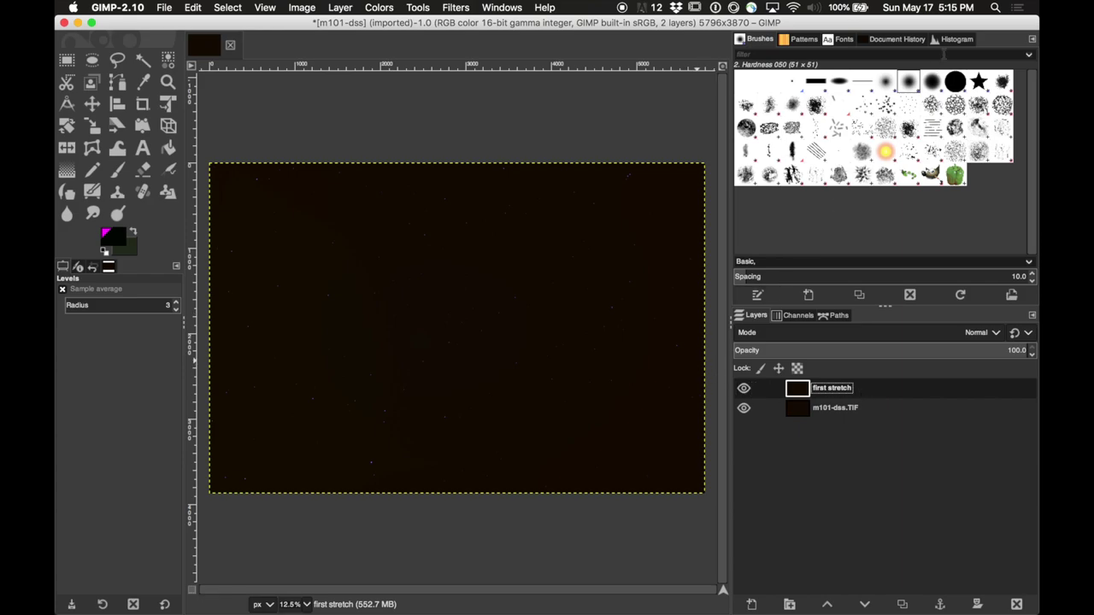
- Bring up the Histogram panel from Windows > Dockable Dialogs
left_click(956, 40)
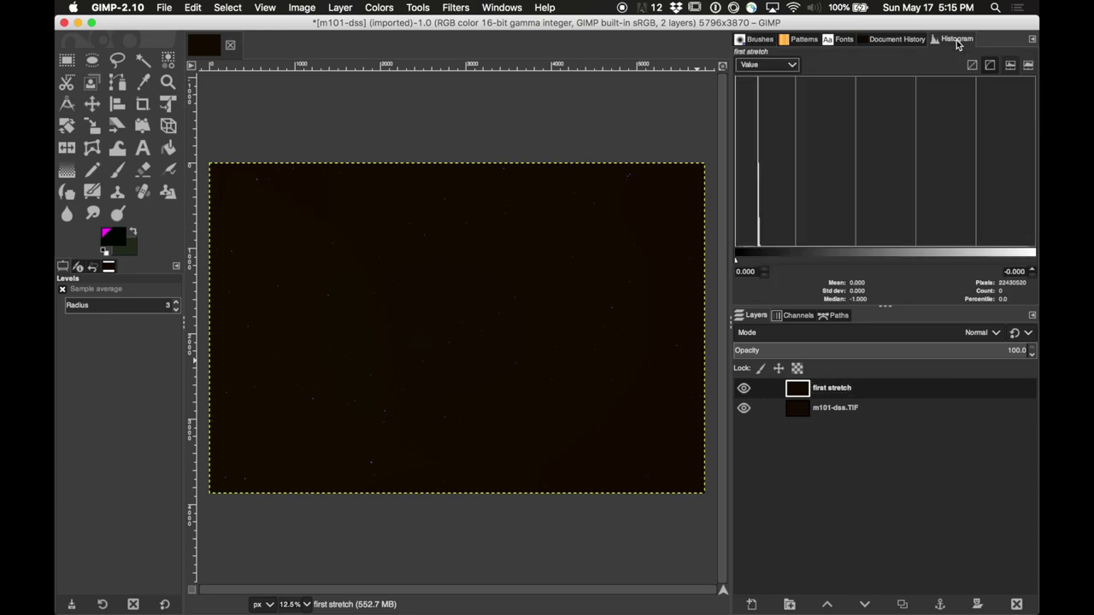
left_click(765, 43)
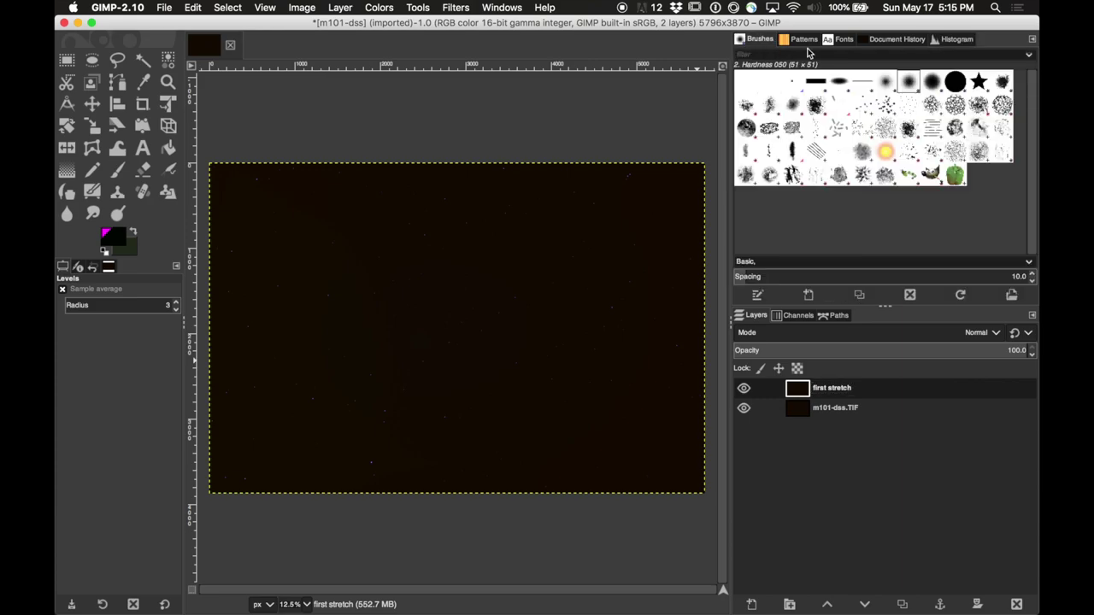
left_click(969, 45)
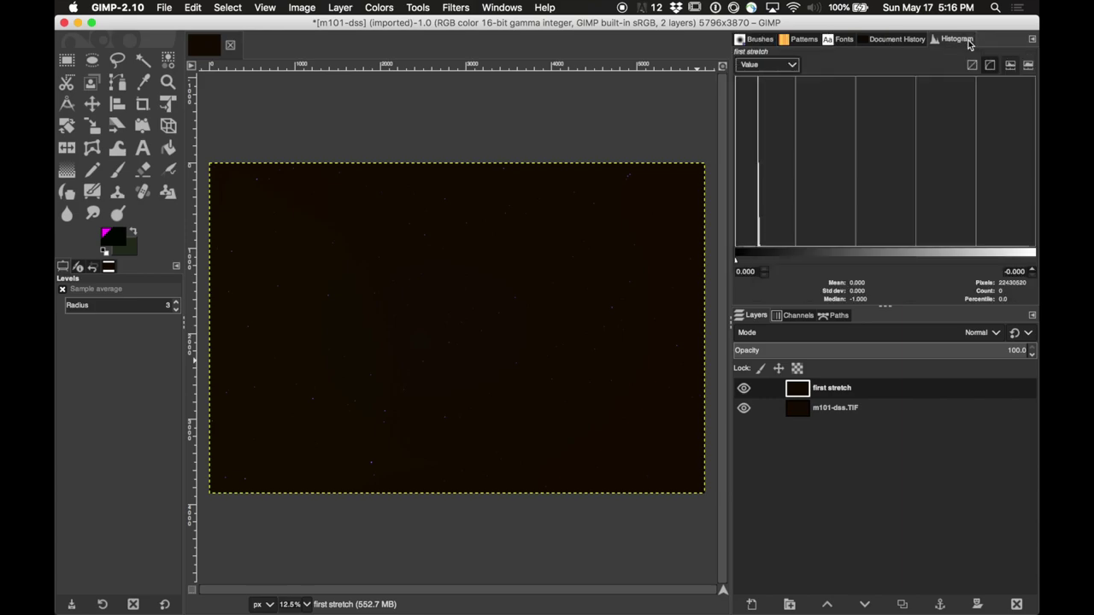
left_click(523, 8)
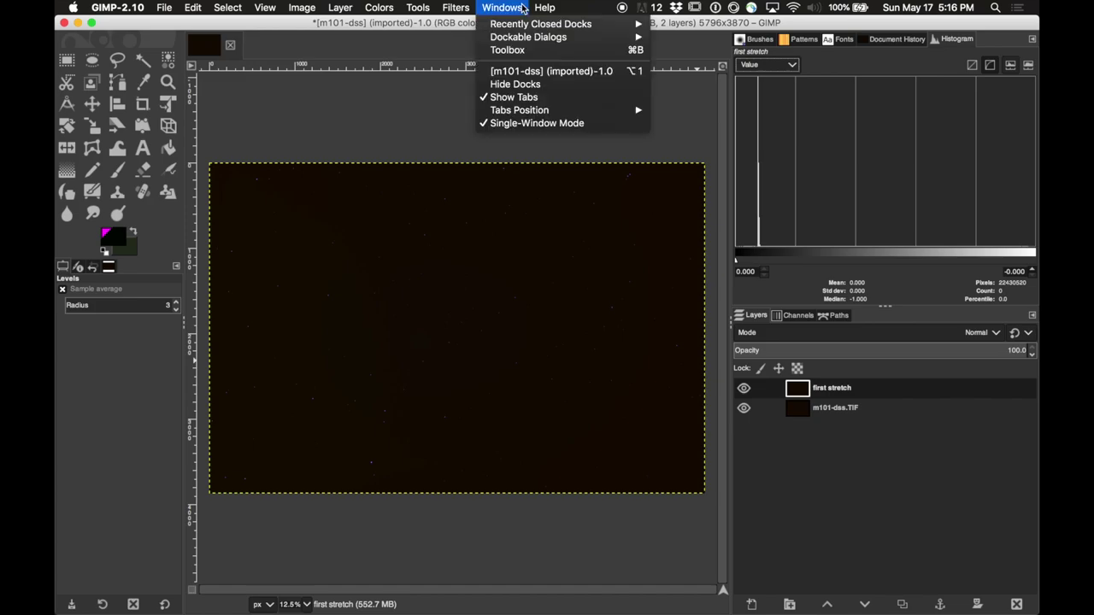
mouse_move(530, 40)
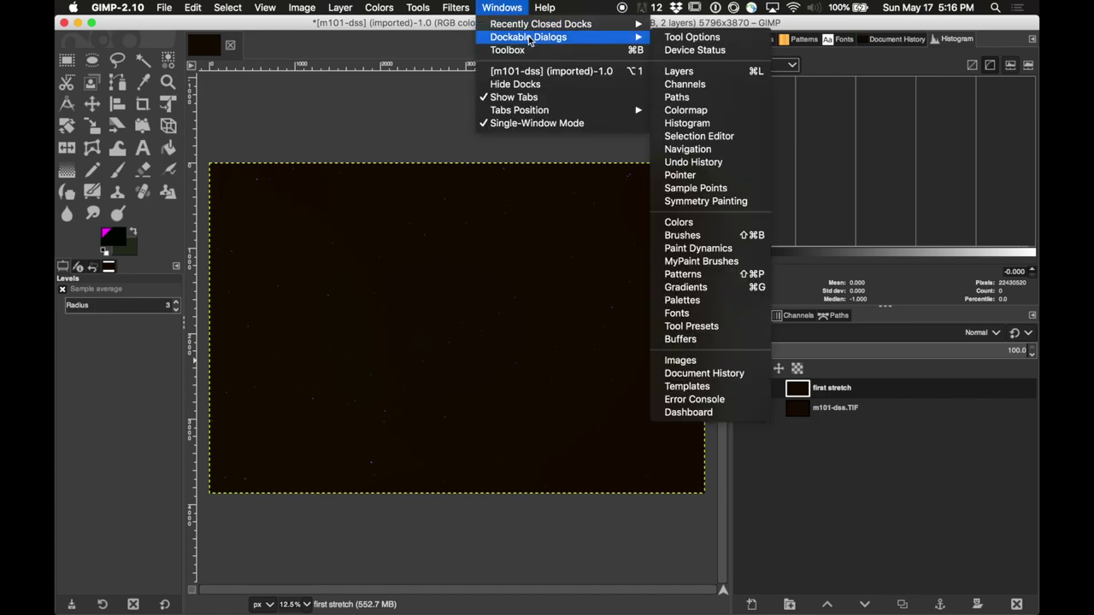
left_click(732, 126)
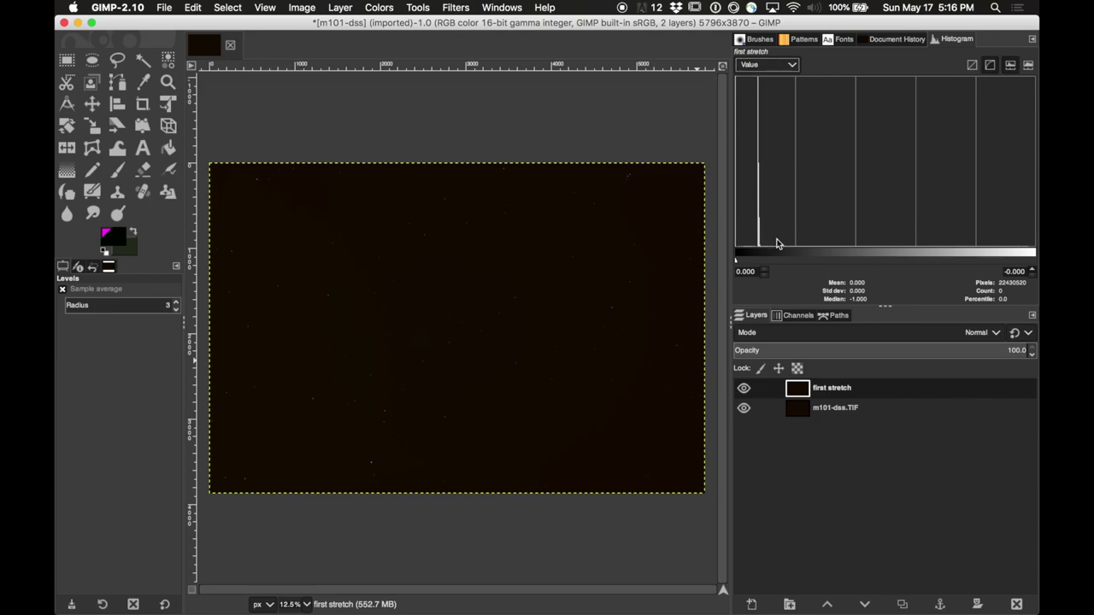
- Switch the histogram channel from Value to RGB
left_click(792, 66)
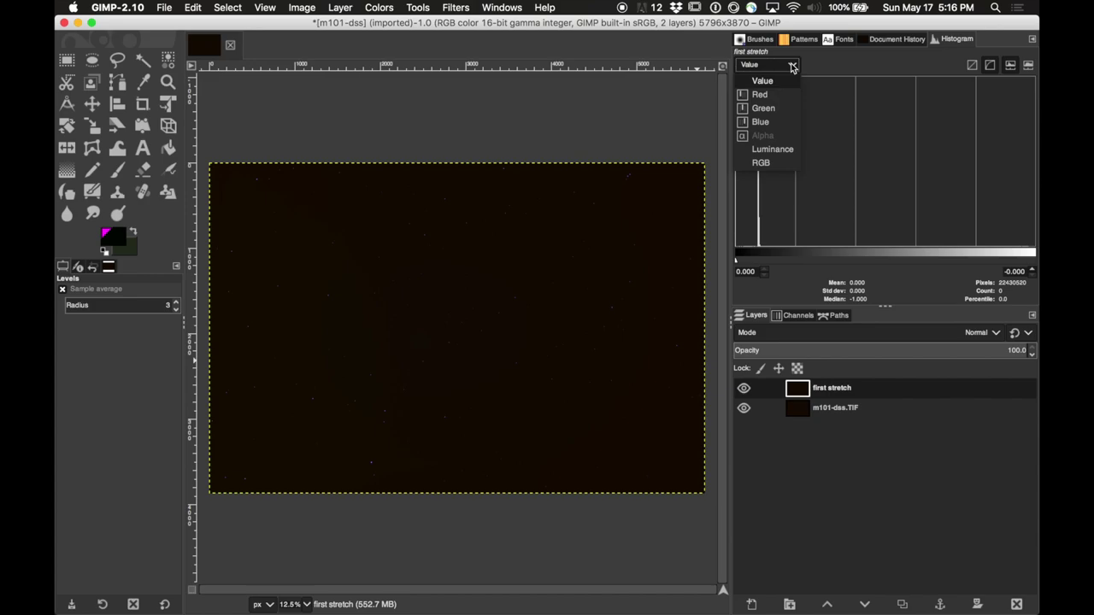
left_click(793, 67)
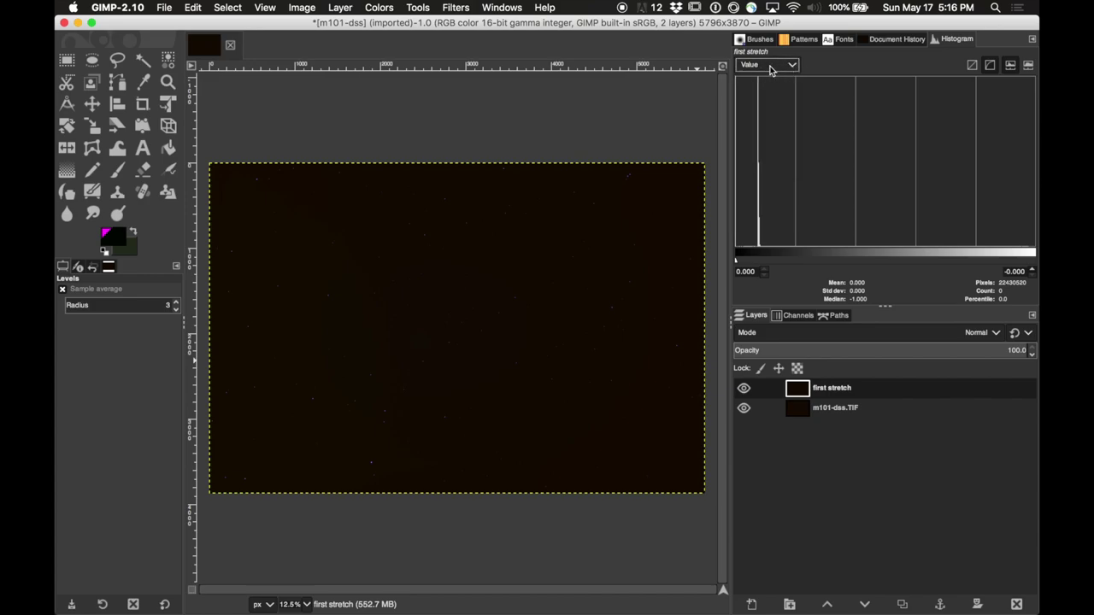
left_click(771, 68)
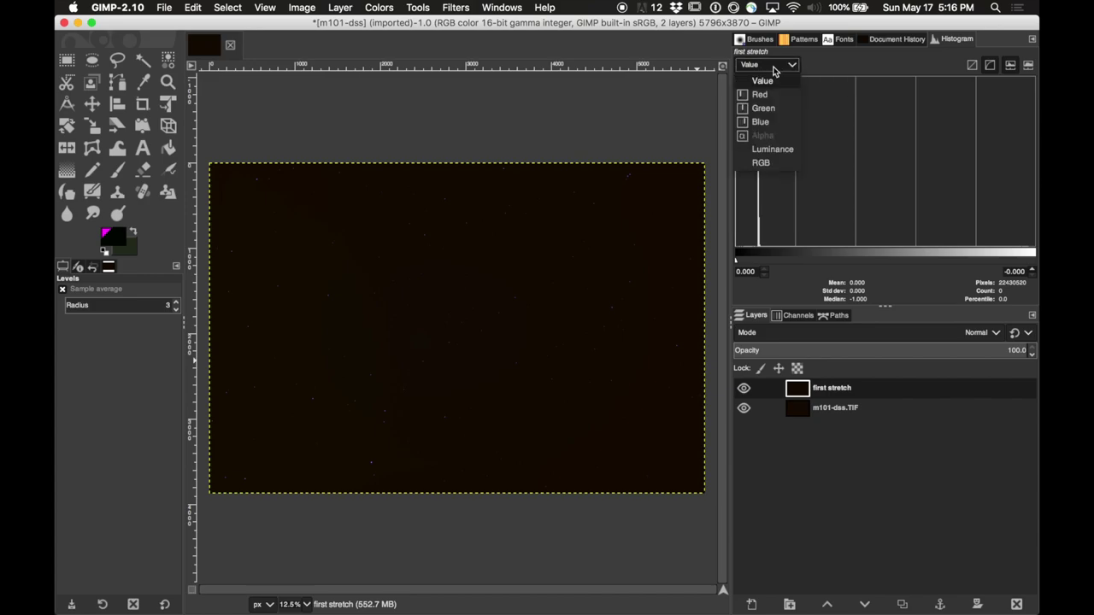
left_click(762, 163)
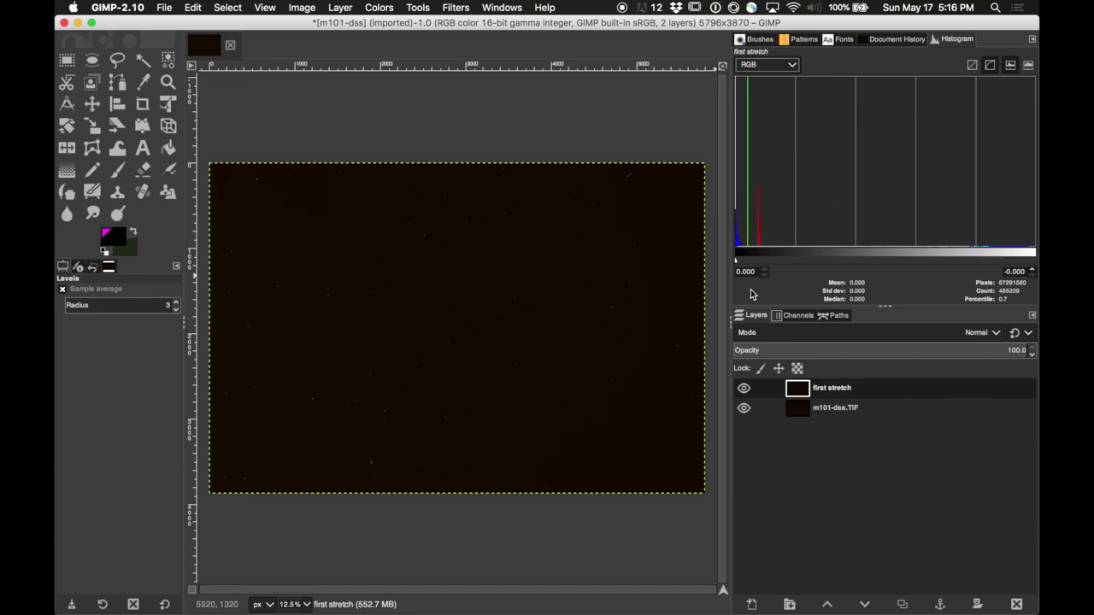
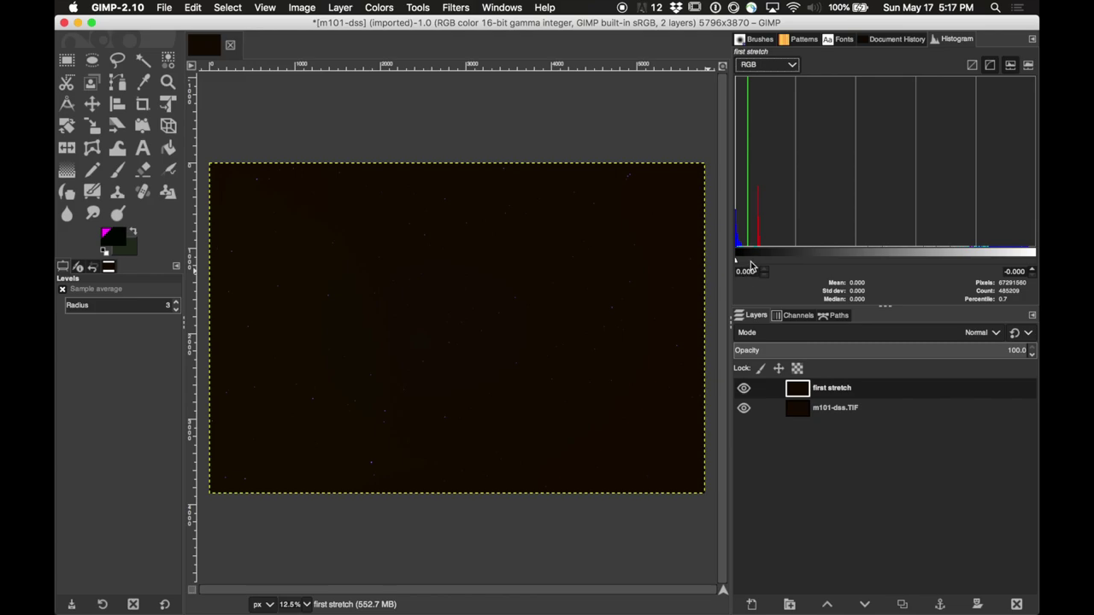
- Apply a Red-channel Levels pass to 'first stretch' with gamma 4.07 and black point 5.10
left_click_drag(729, 322, 902, 323)
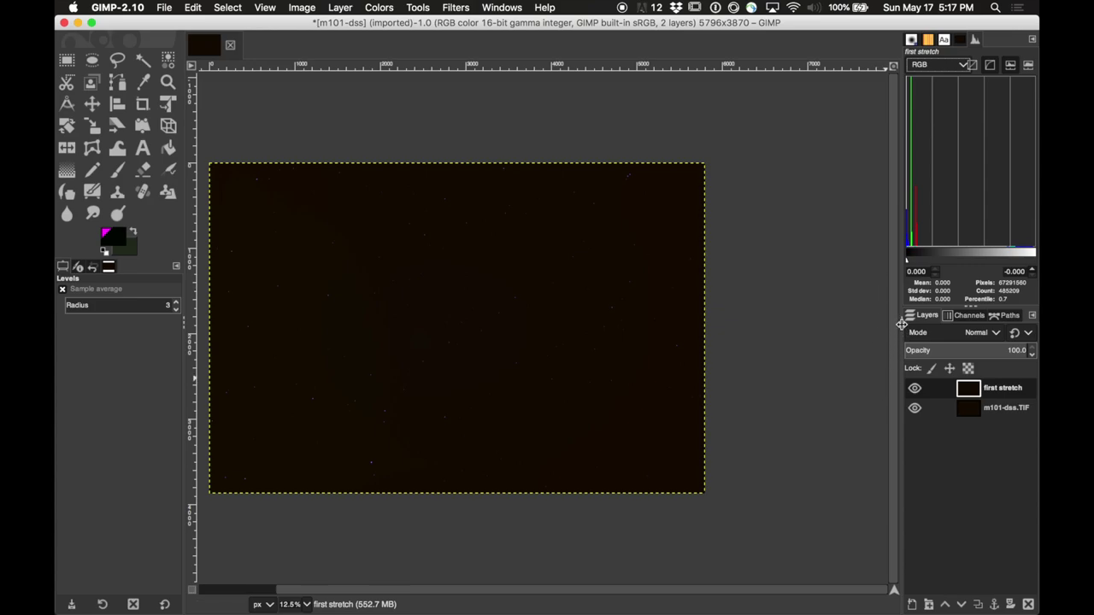
left_click_drag(902, 324, 732, 323)
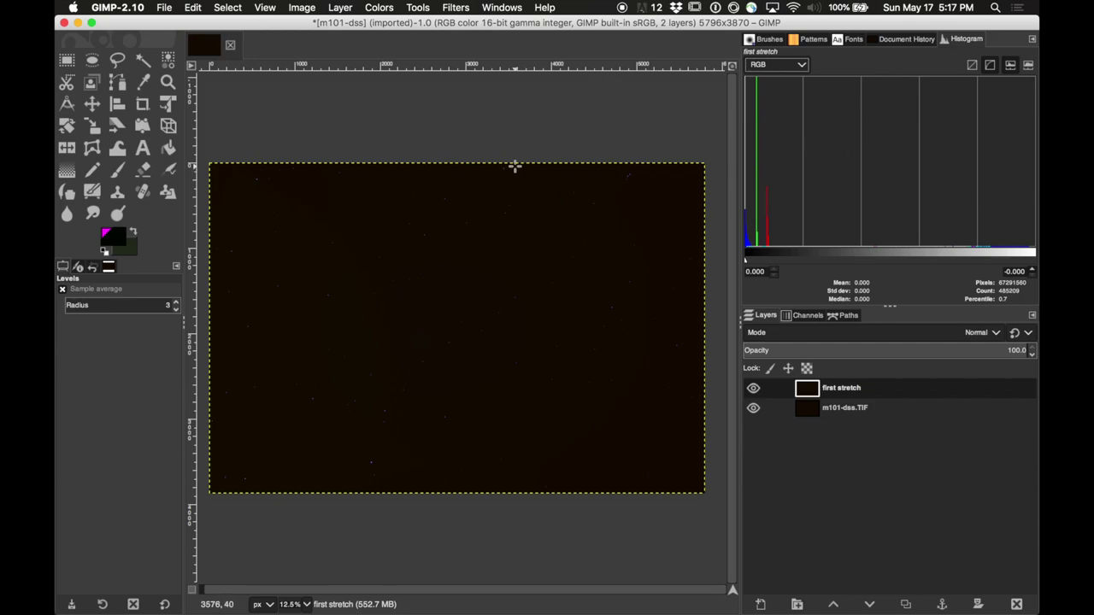
left_click(383, 8)
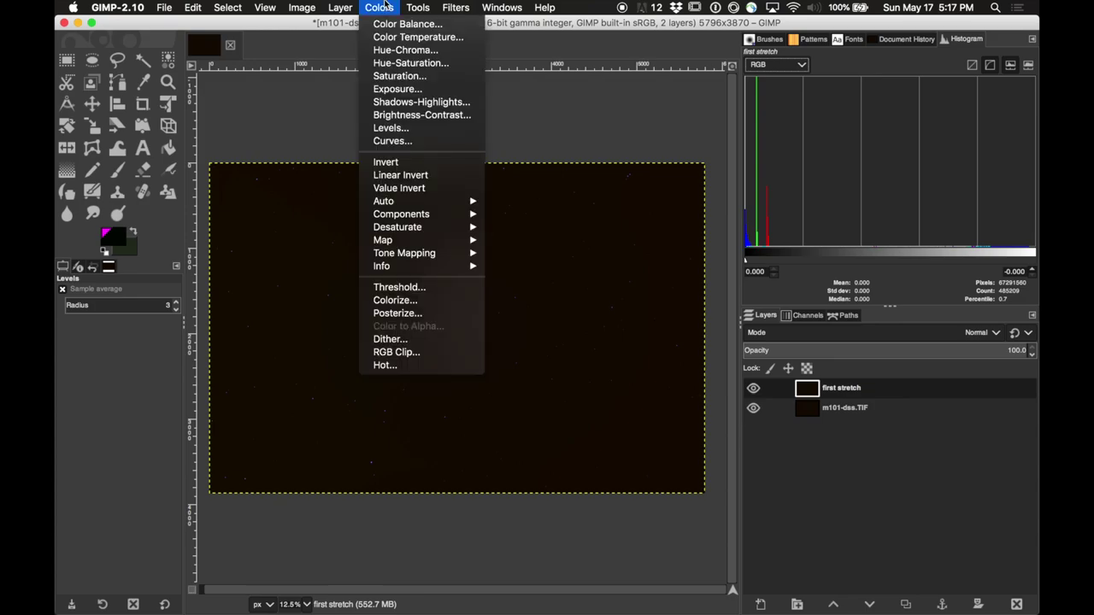
left_click(398, 127)
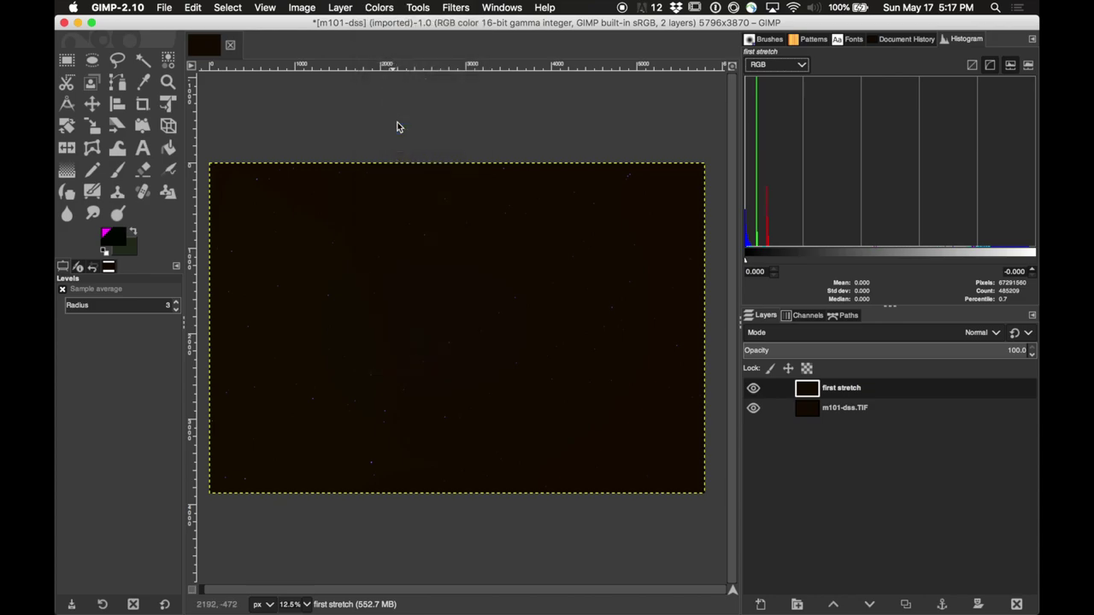
left_click_drag(323, 144, 525, 105)
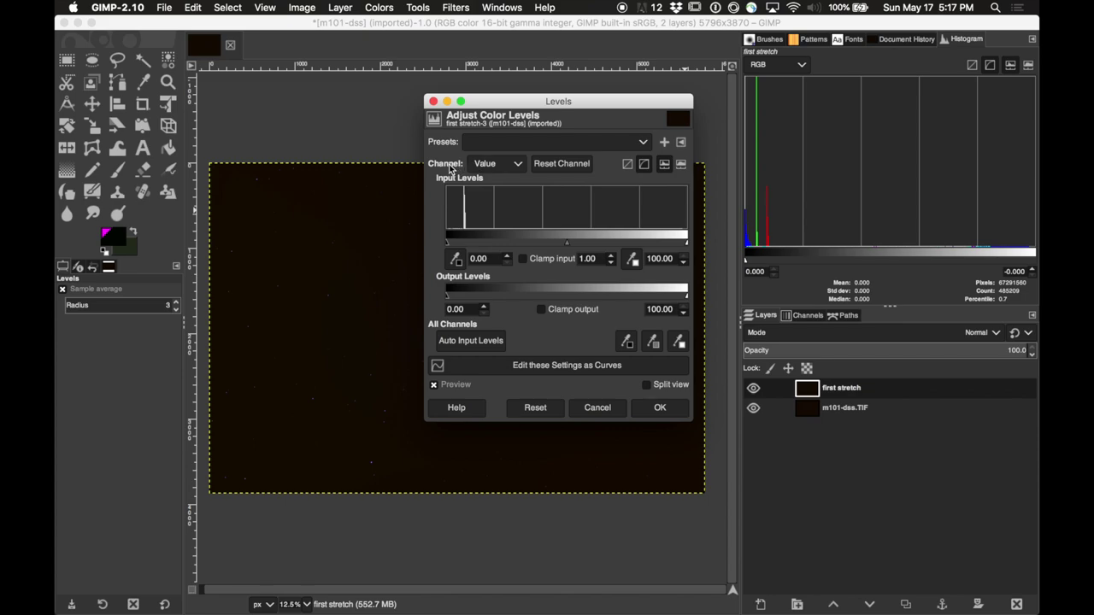
left_click(509, 165)
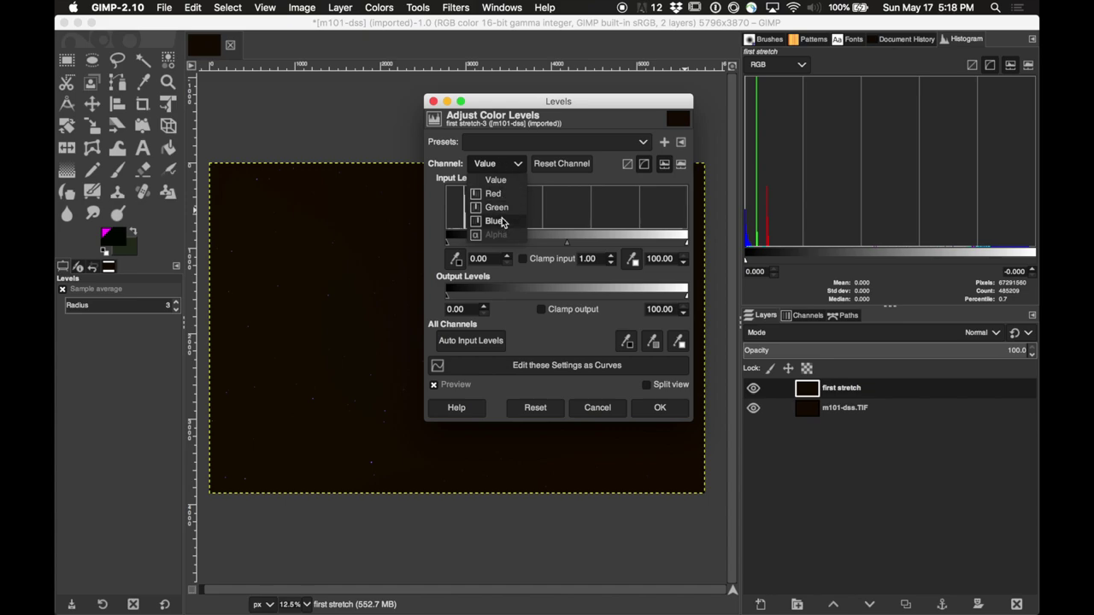
left_click(504, 199)
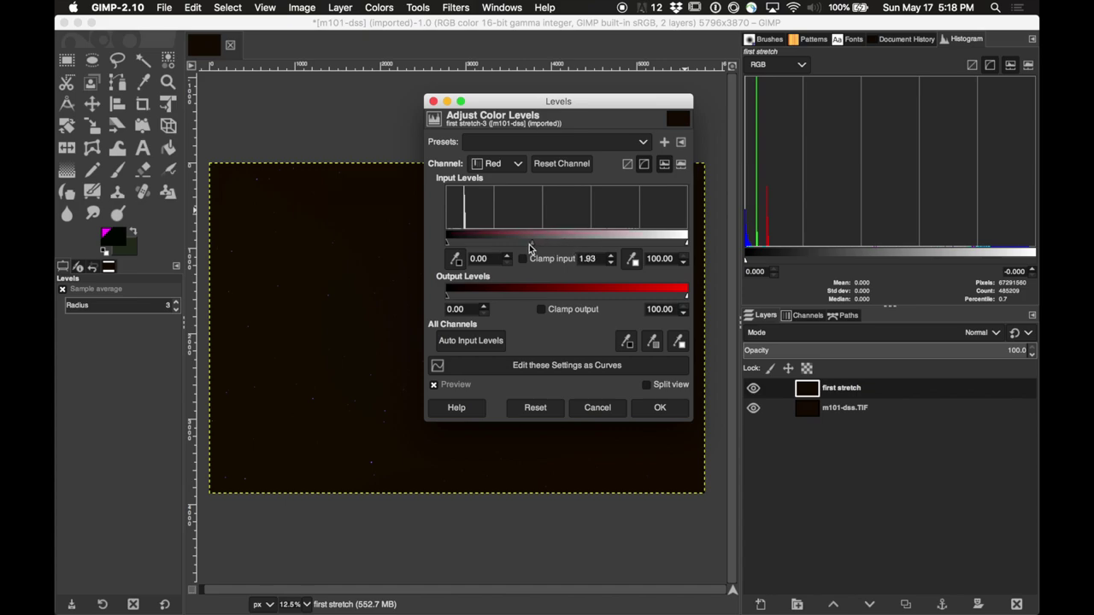
left_click_drag(529, 248, 493, 247)
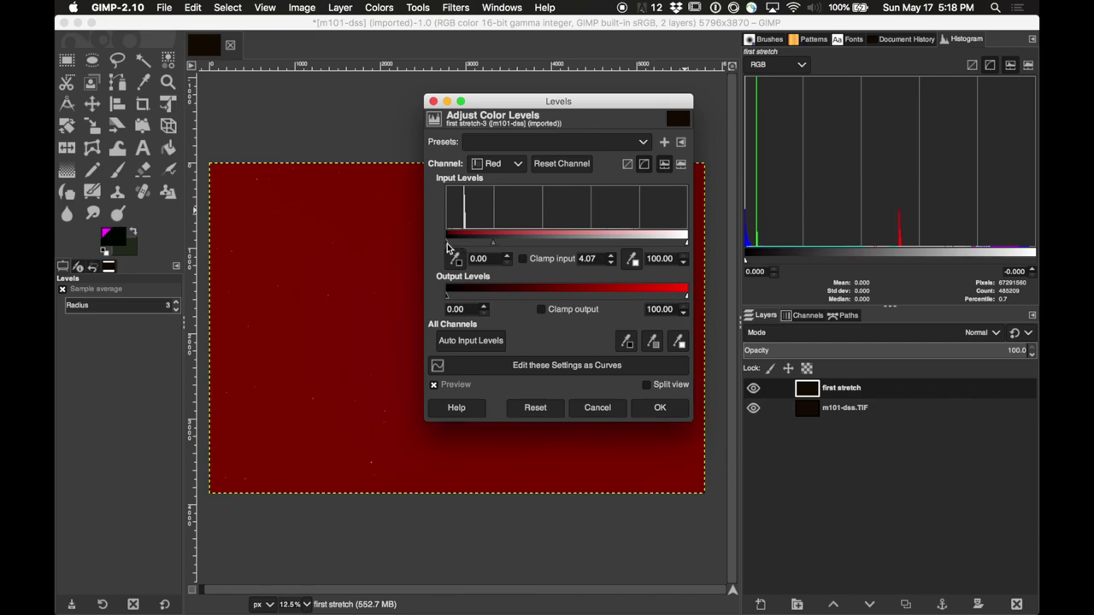
left_click_drag(447, 245, 459, 248)
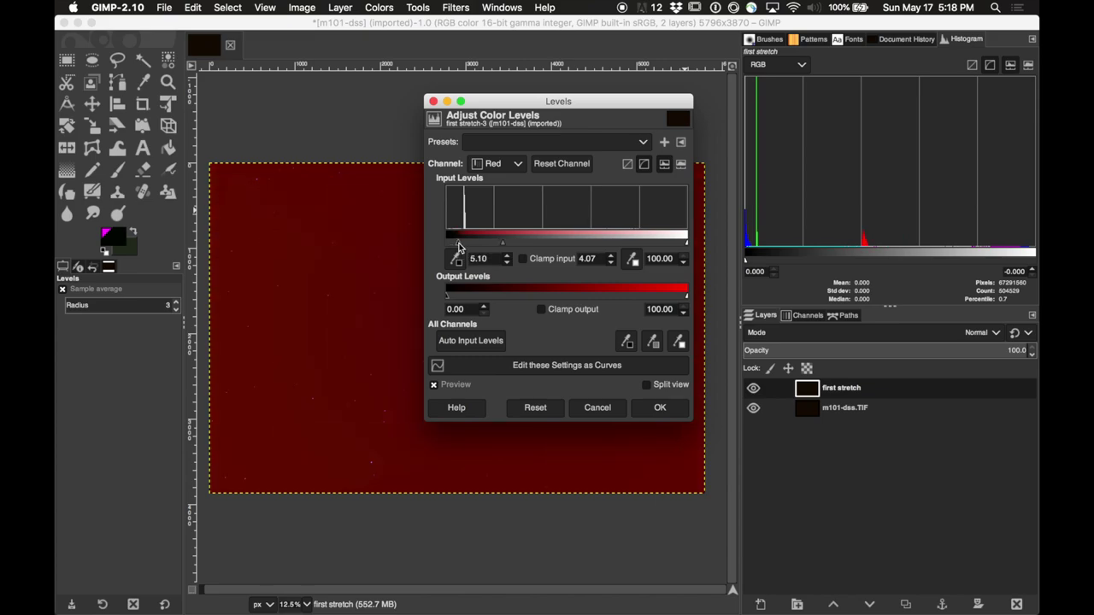
left_click(660, 408)
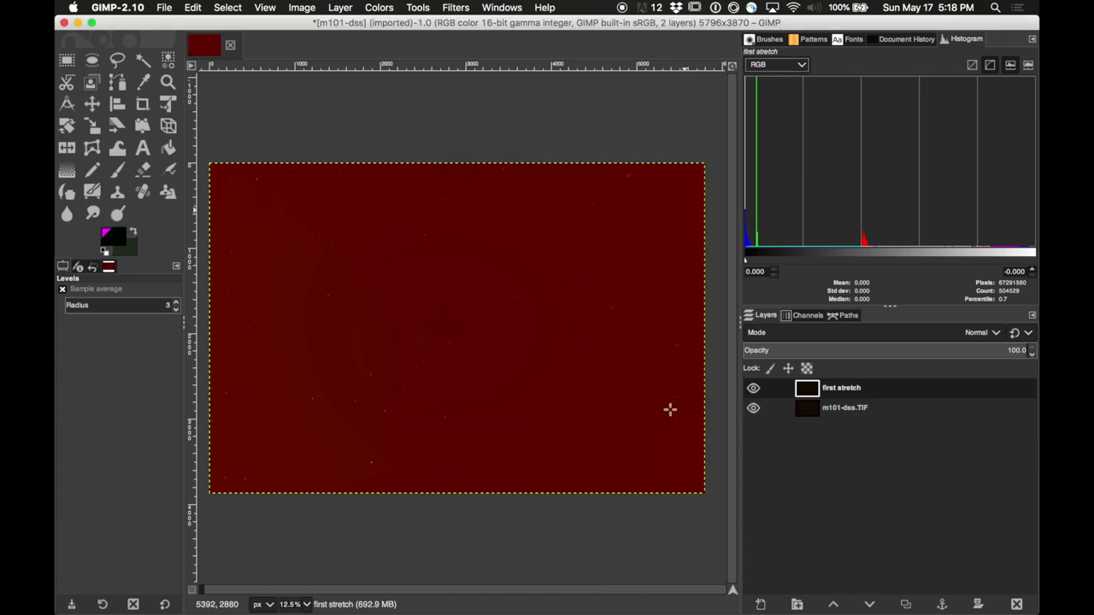
- Apply a second Red-channel Levels pass with black point 35.41 and gamma 2.03
left_click(302, 6)
mouse_move(370, 80)
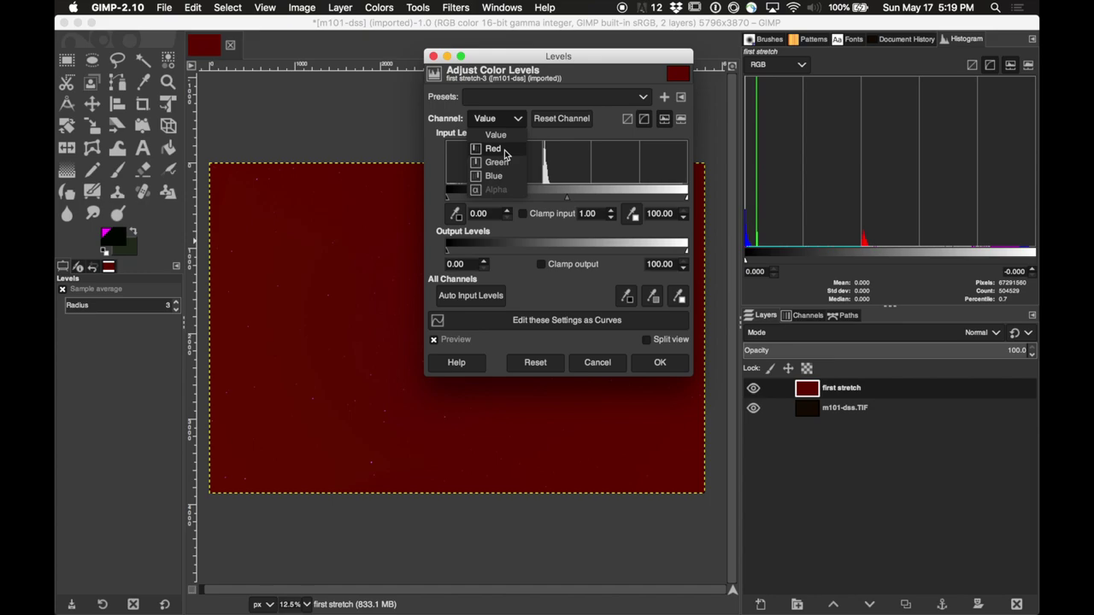
left_click(505, 153)
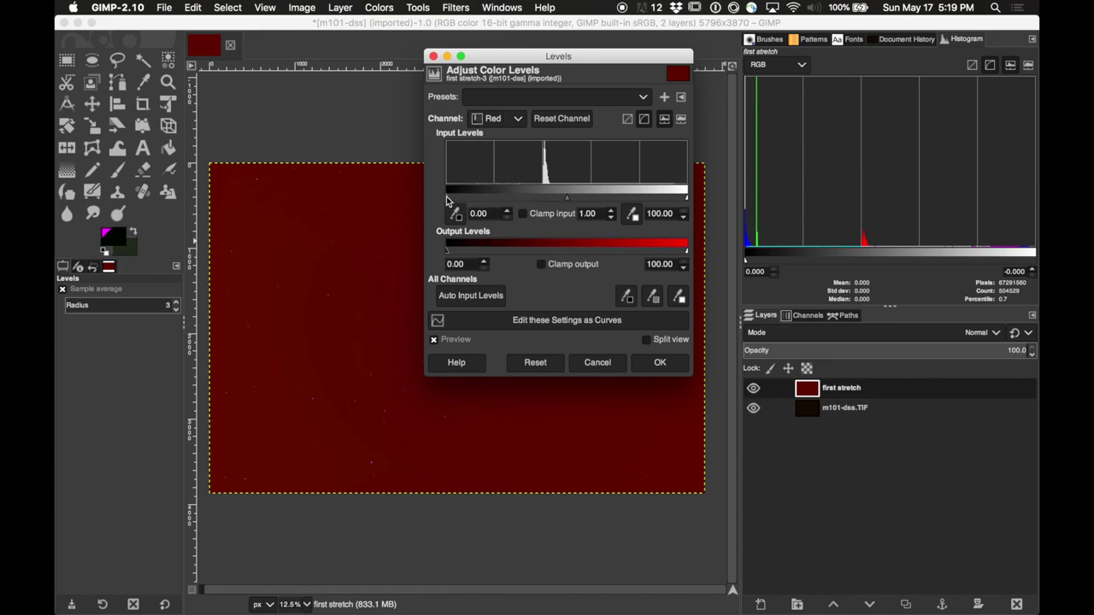
left_click_drag(446, 200, 531, 193)
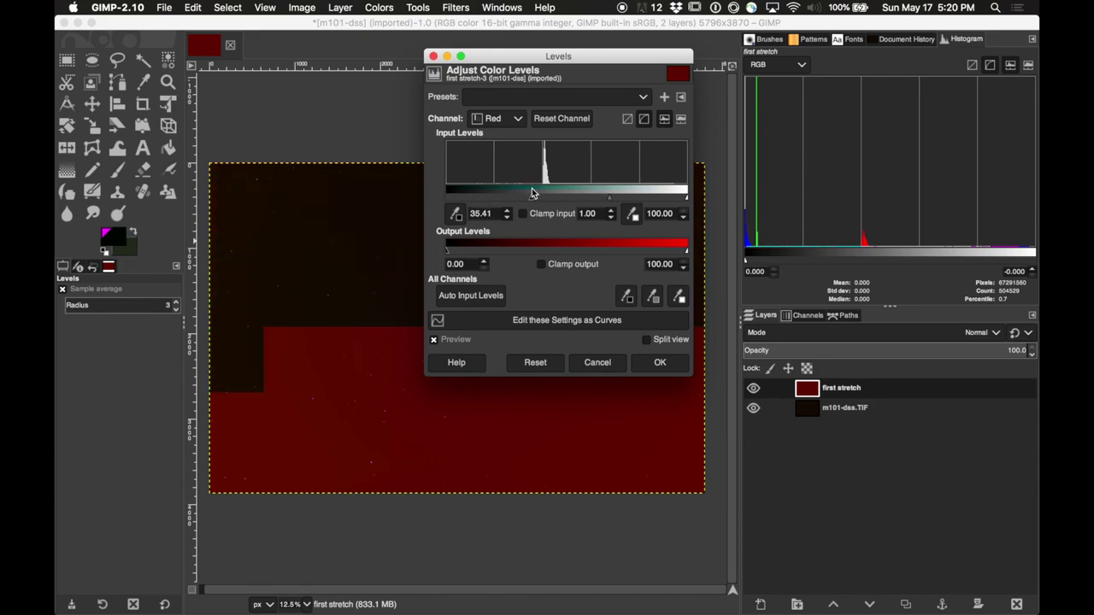
left_click_drag(608, 198, 586, 201)
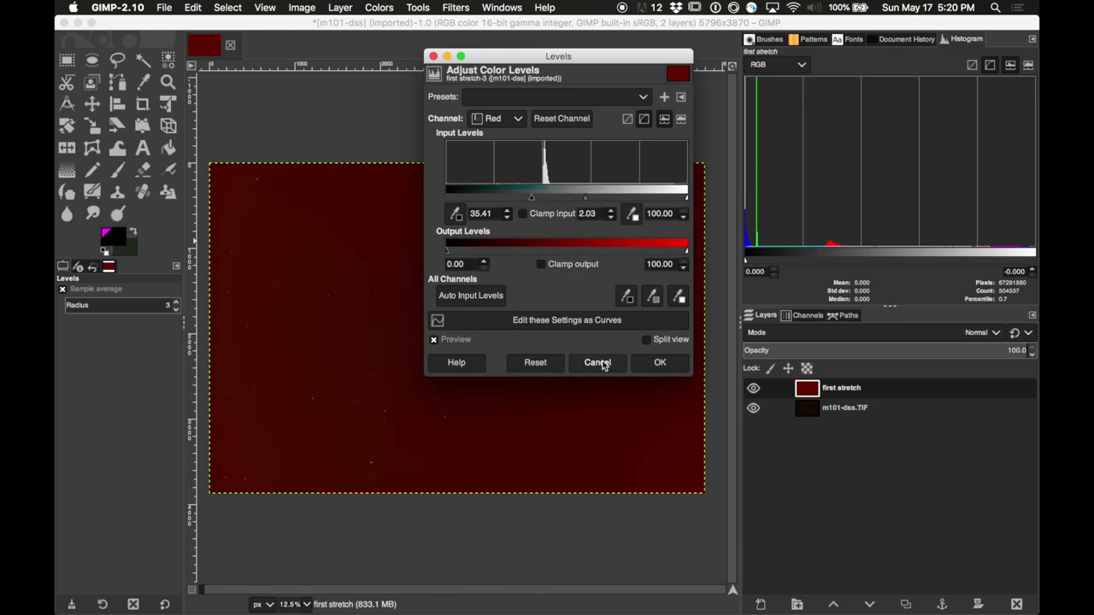
left_click(660, 363)
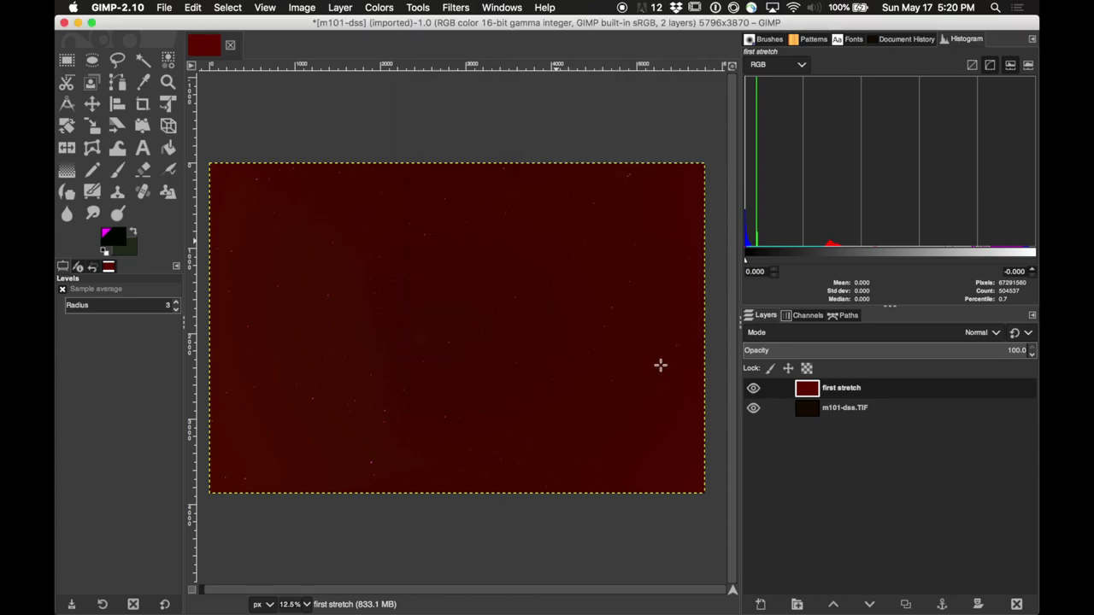
left_click(337, 6)
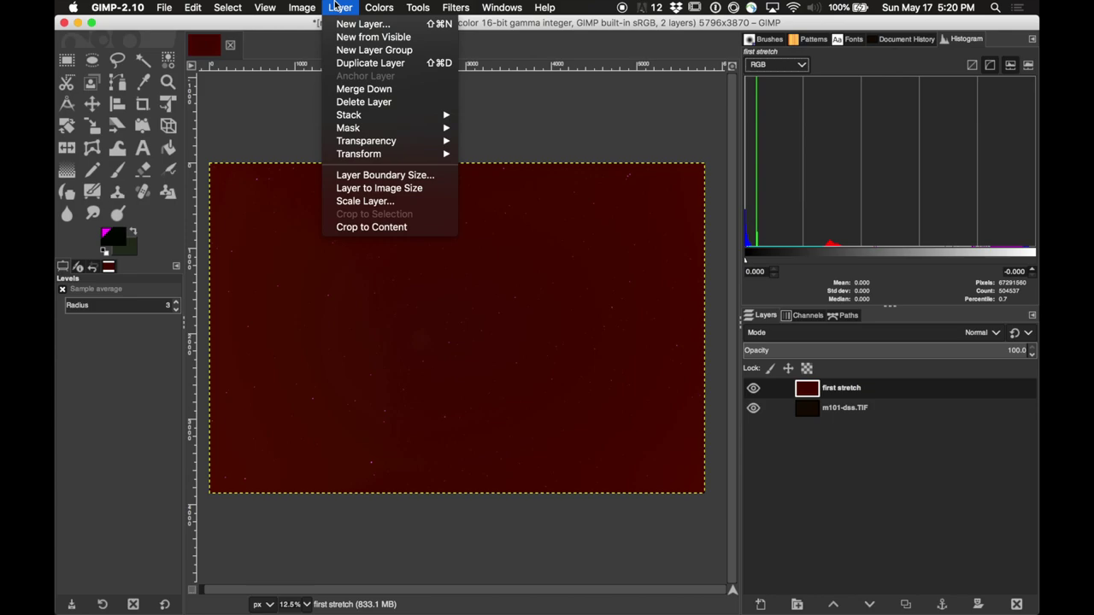
- Apply a quick Levels pass that raises the black point to darken the background
left_click(406, 129)
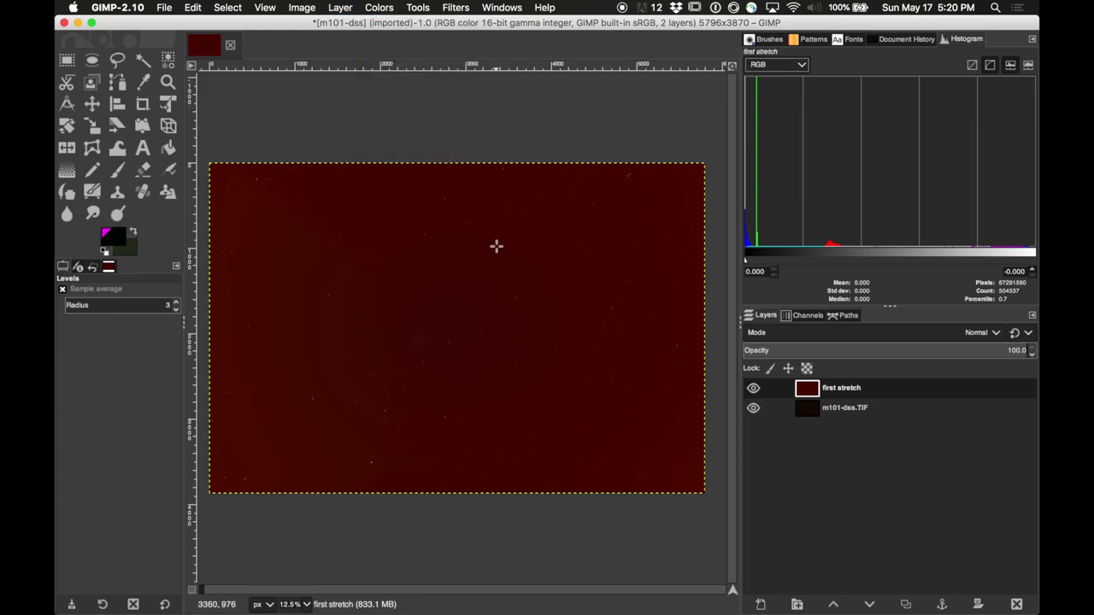
left_click_drag(447, 188, 506, 183)
key("Return")
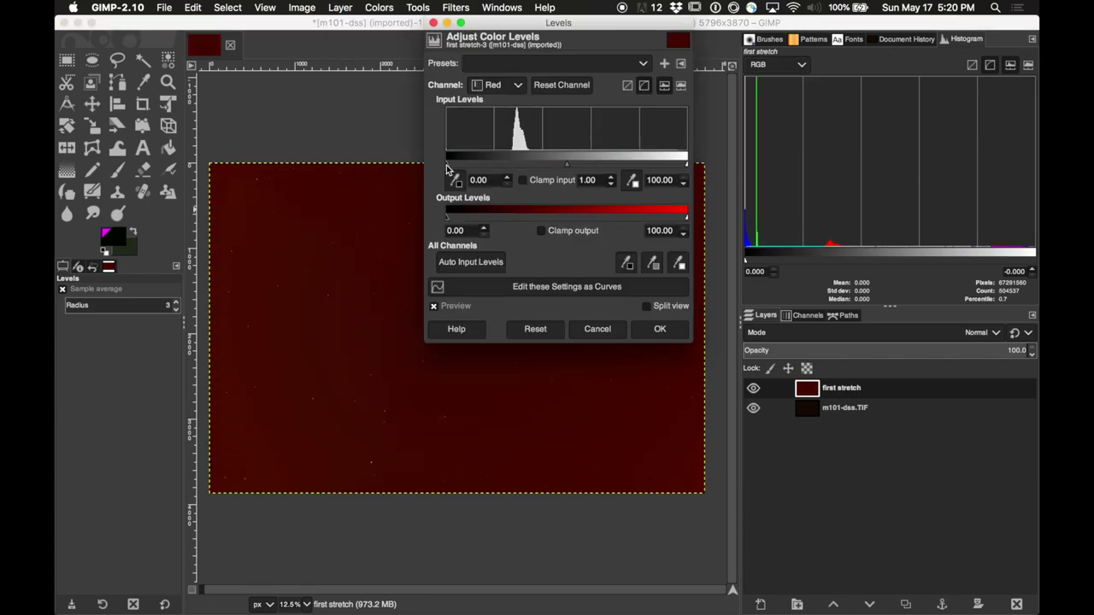
left_click(654, 328)
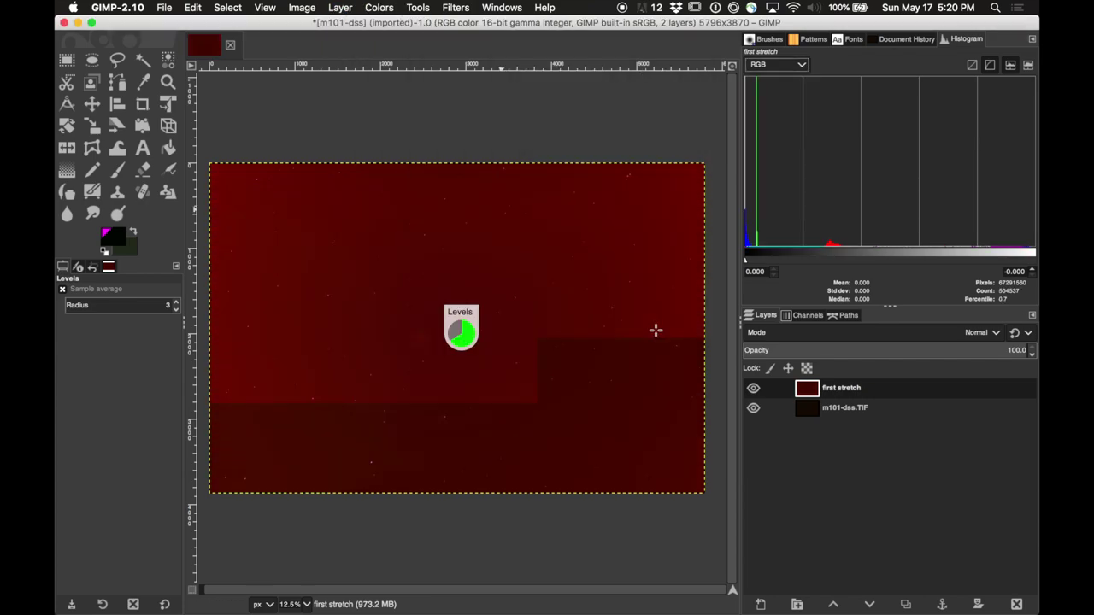
- Apply a Green-channel Levels pass with black point 45.89 and gamma 1.52
left_click(379, 7)
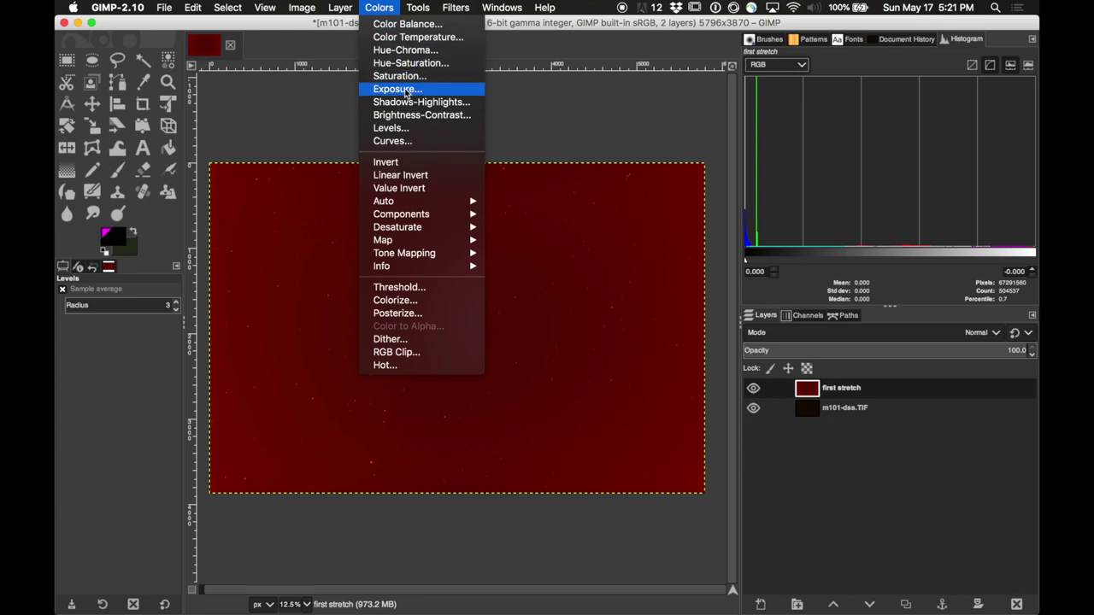
left_click(415, 127)
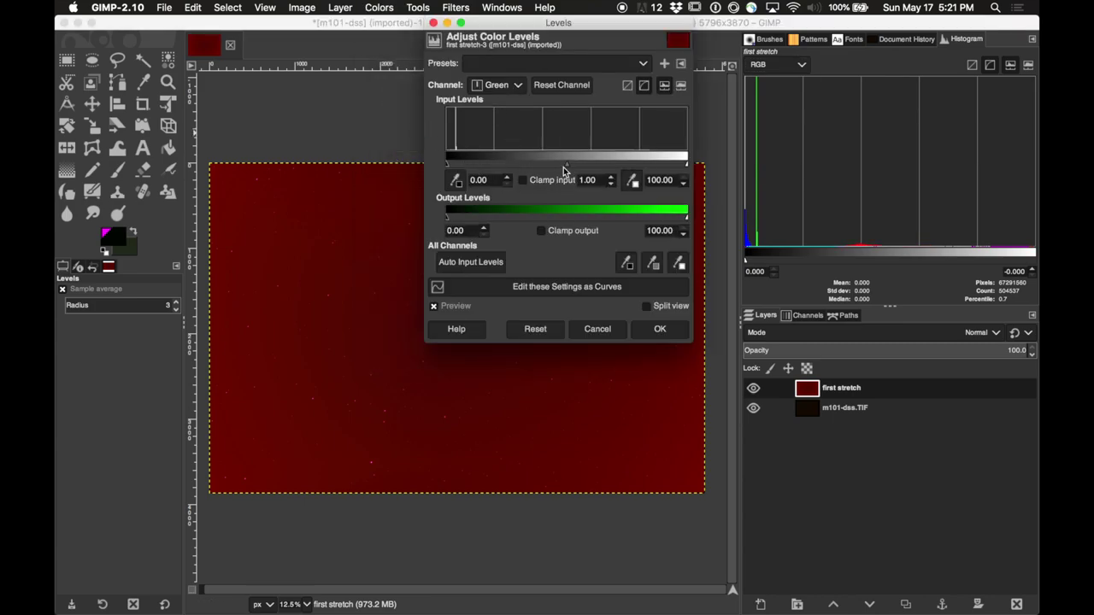
left_click(660, 328)
left_click(379, 7)
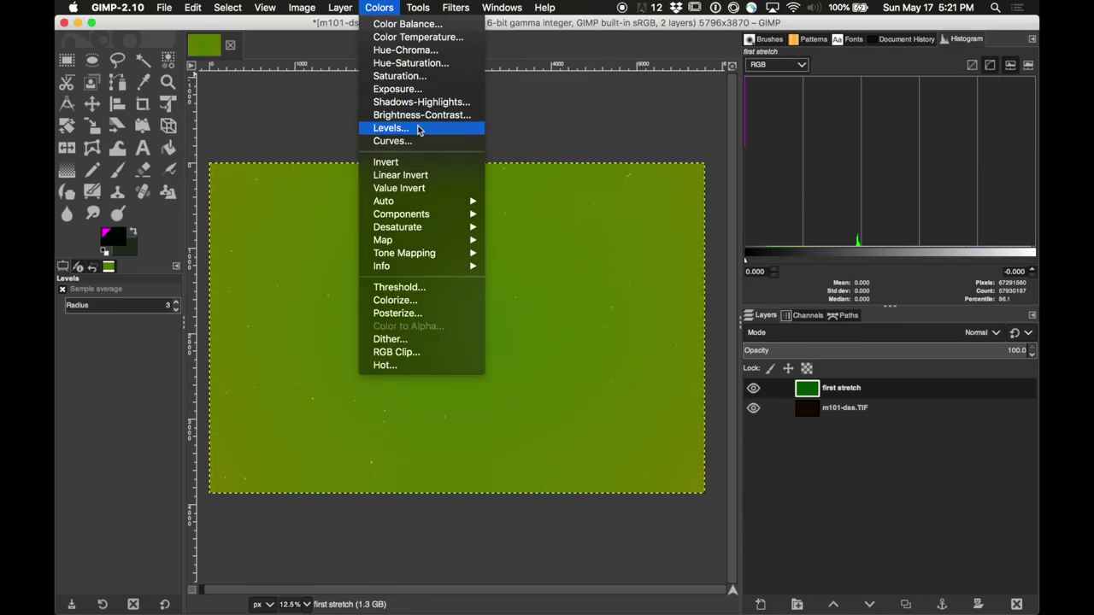
left_click(421, 129)
left_click_drag(446, 163, 610, 164)
left_click(620, 165)
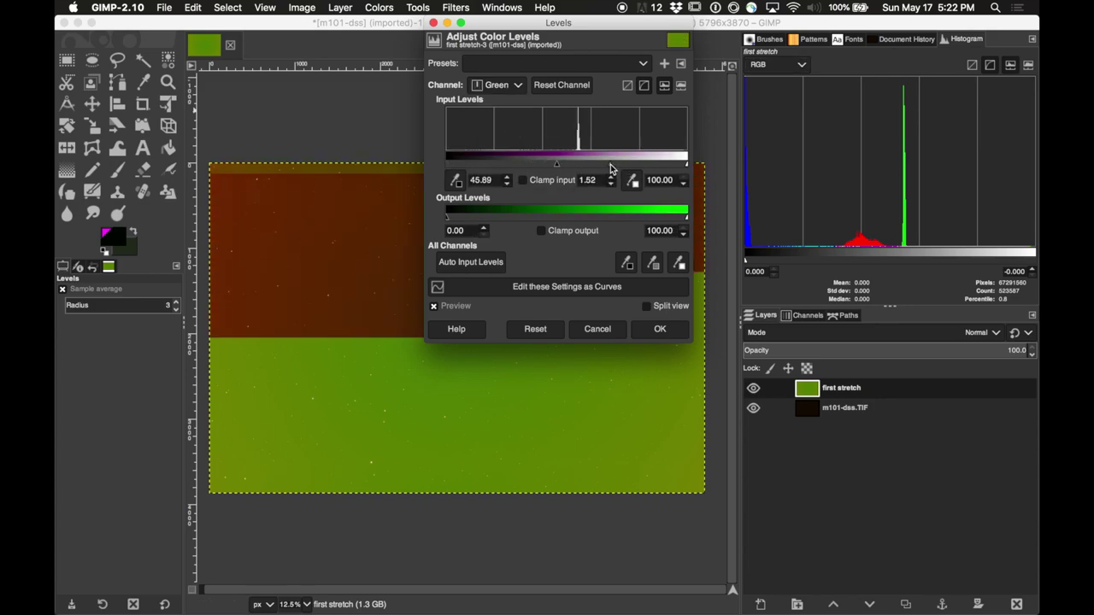
left_click(660, 329)
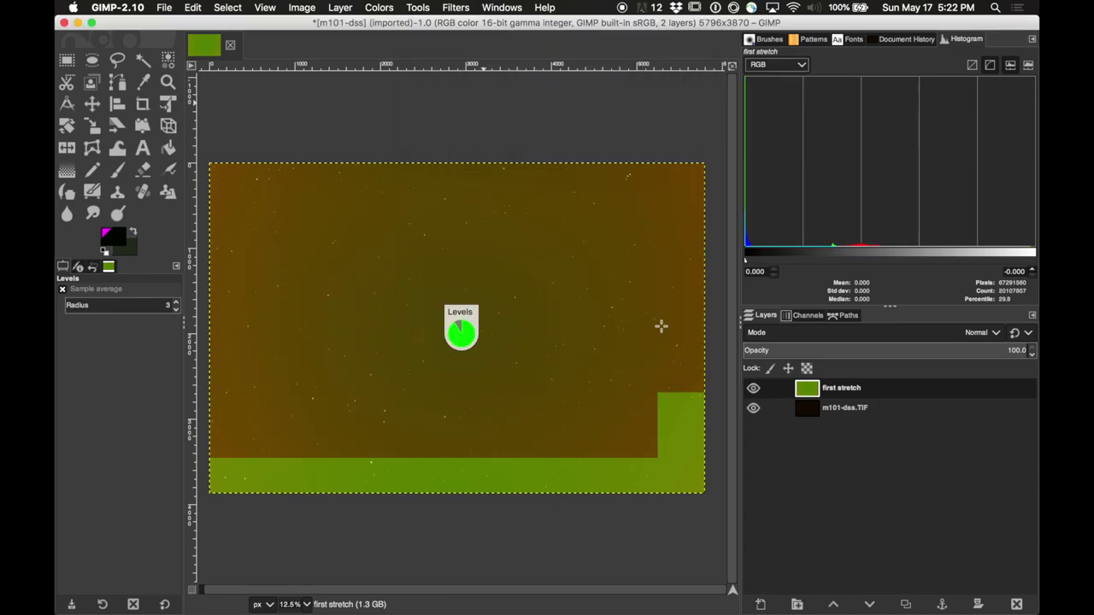
- Apply a Green-channel Levels pass raising the black point to 47.03
left_click(379, 7)
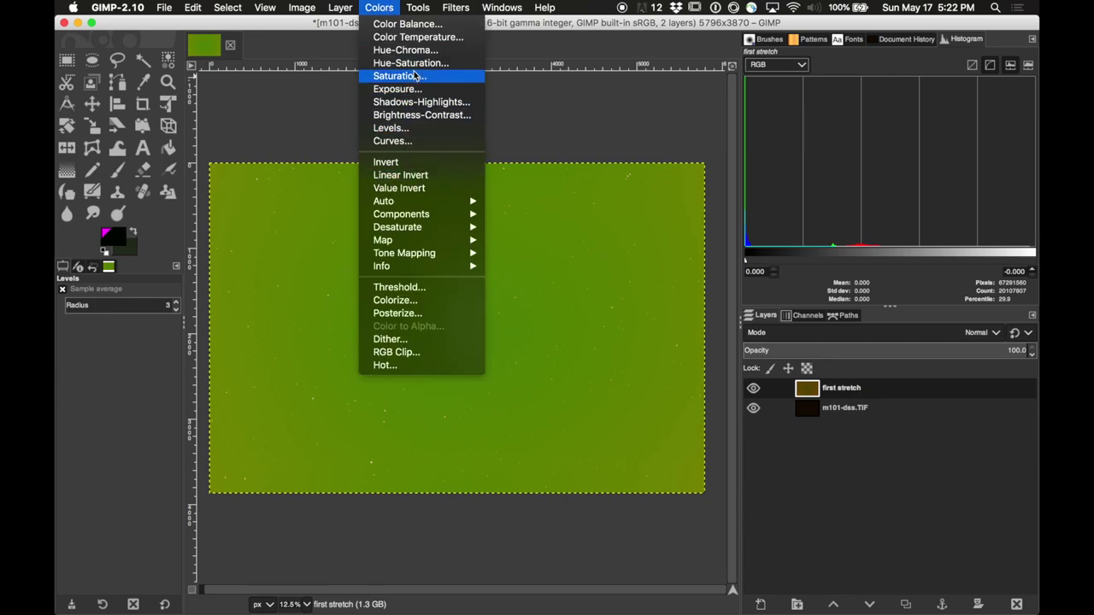
left_click(397, 125)
left_click(498, 85)
left_click(497, 129)
left_click_drag(589, 163, 603, 166)
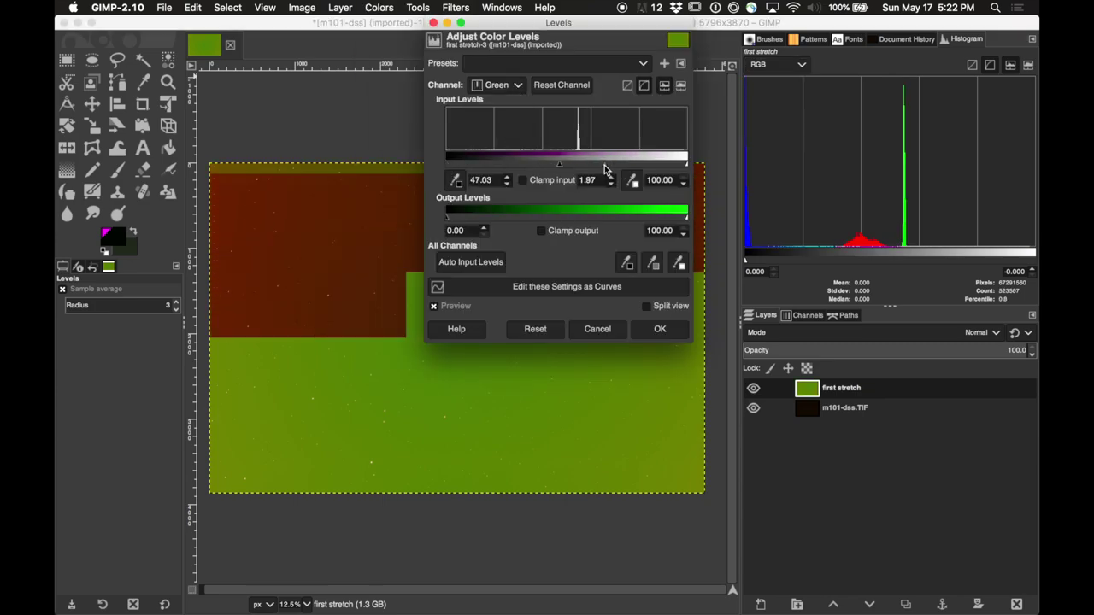
left_click(655, 328)
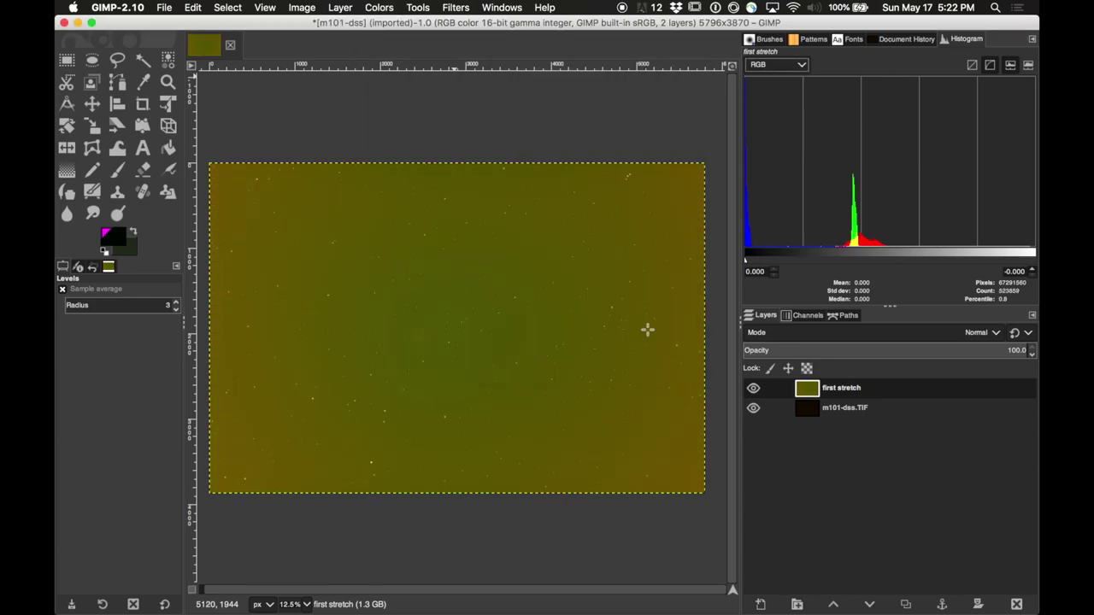
- Apply another Green-channel Levels pass, raising the black point to 64.02
left_click(378, 7)
left_click(397, 125)
left_click(518, 86)
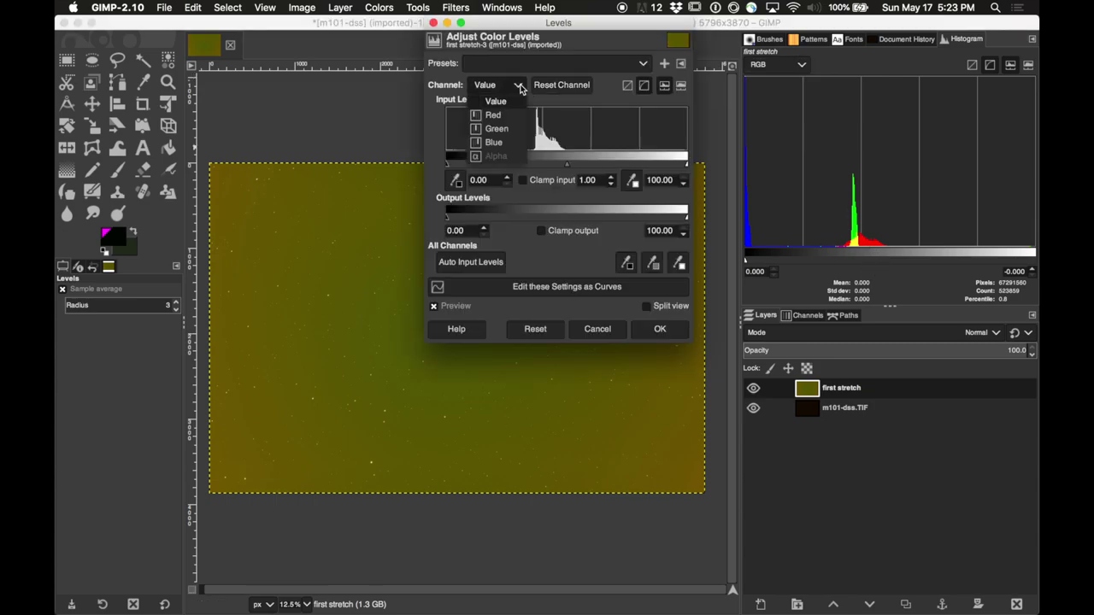
left_click(516, 131)
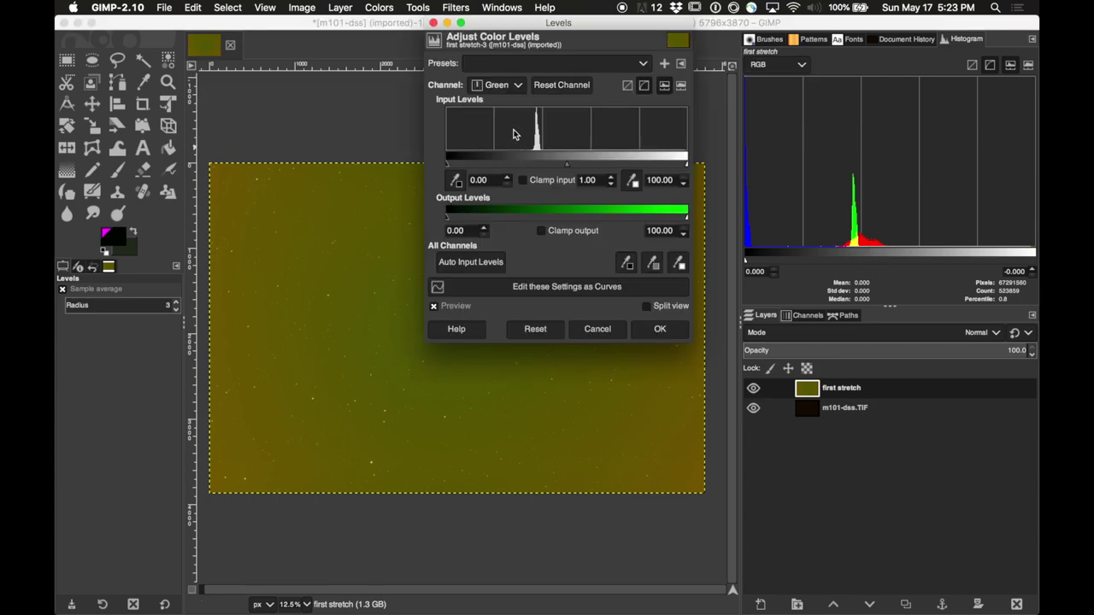
left_click_drag(449, 167, 514, 163)
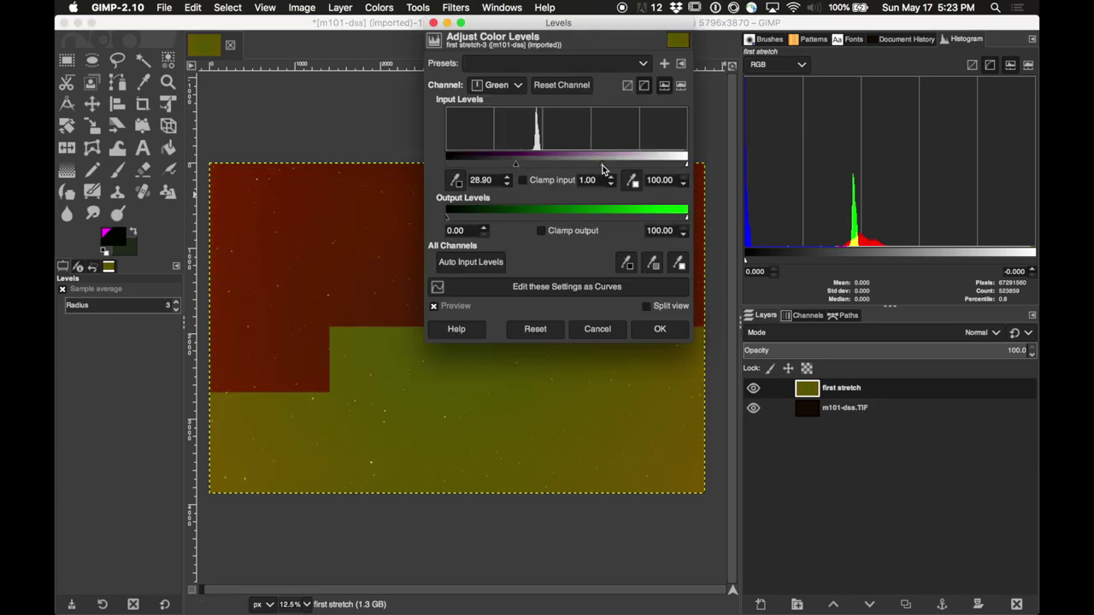
left_click(658, 329)
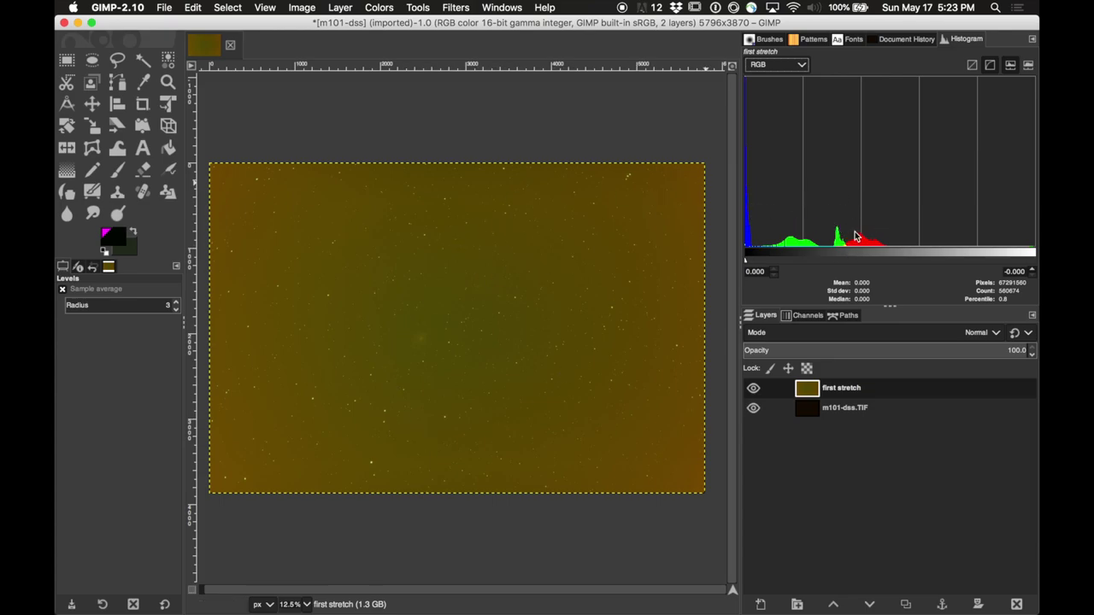
- Apply a Blue-channel Levels pass, then zoom in toward the galaxy
left_click(386, 11)
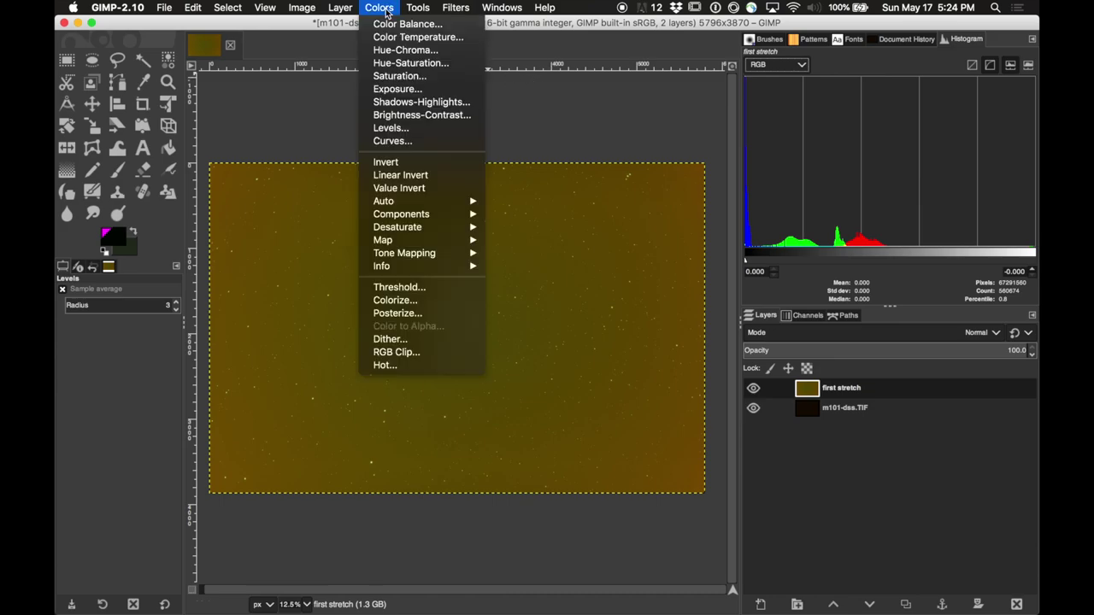
left_click(426, 130)
left_click(510, 89)
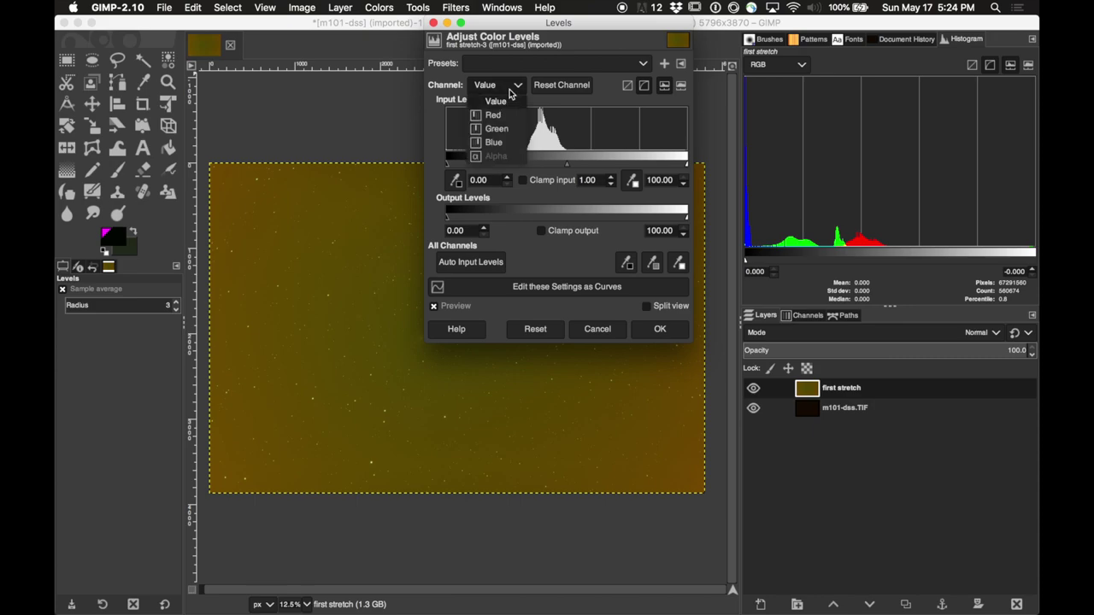
left_click(512, 143)
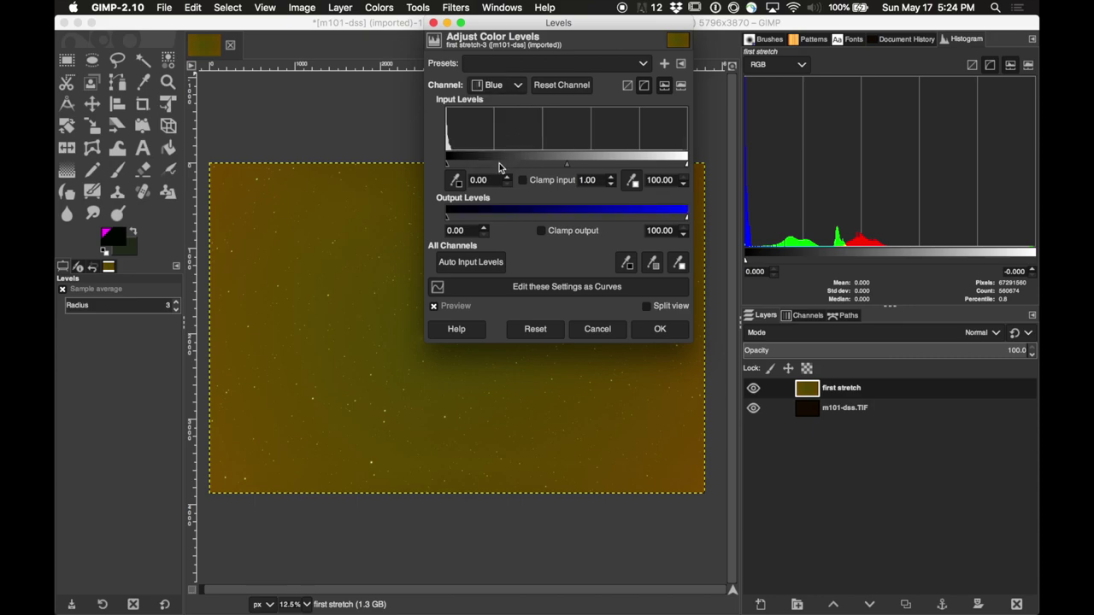
left_click(658, 329)
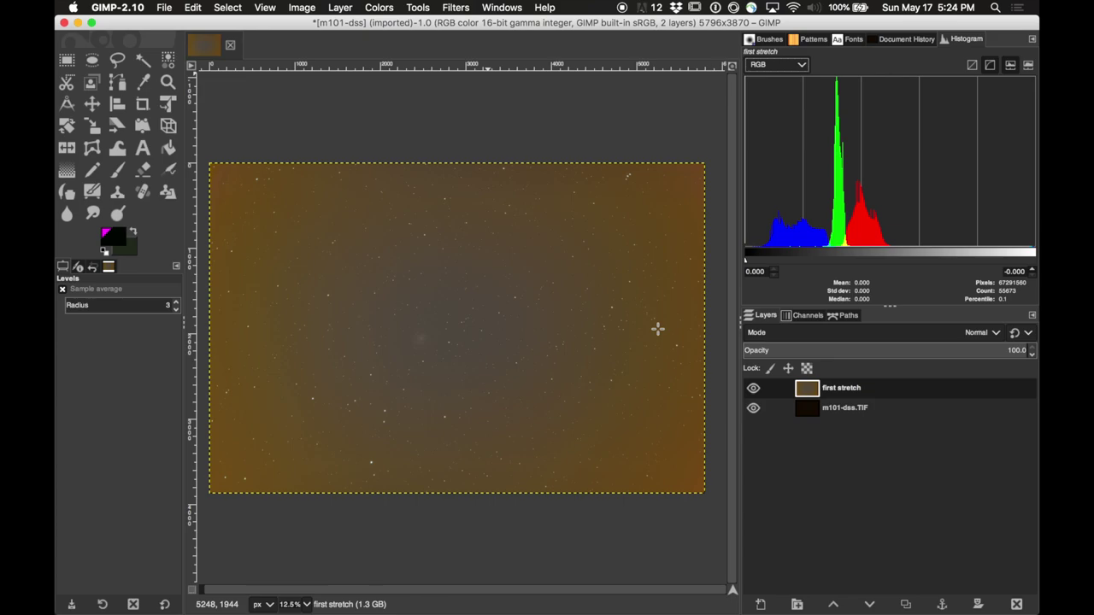
scroll(657, 329, "up", 3)
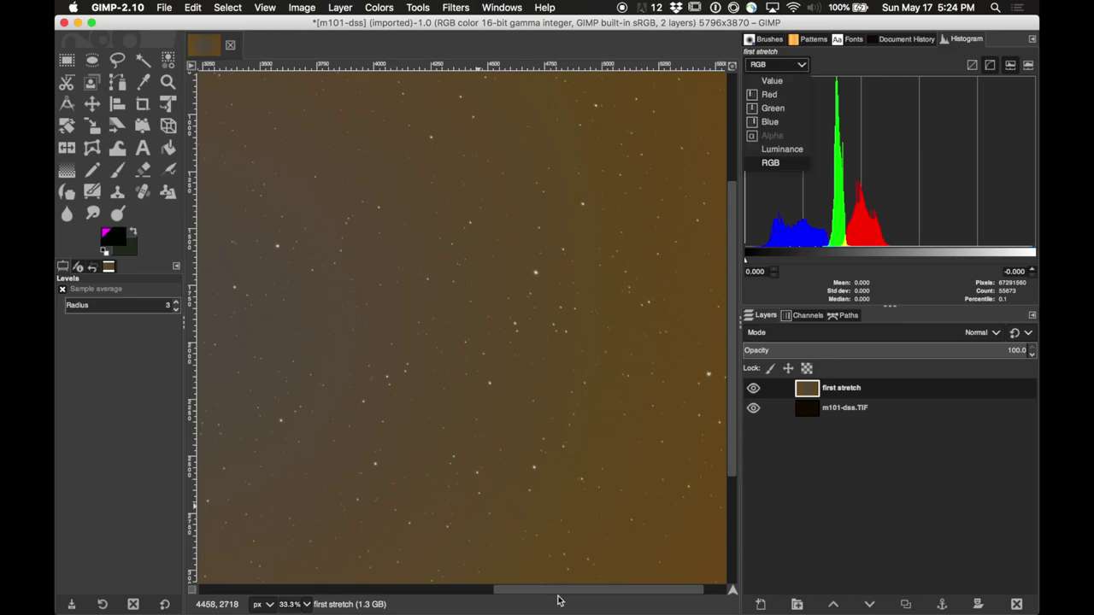
scroll(612, 442, "left", 10)
scroll(576, 240, "up", 2)
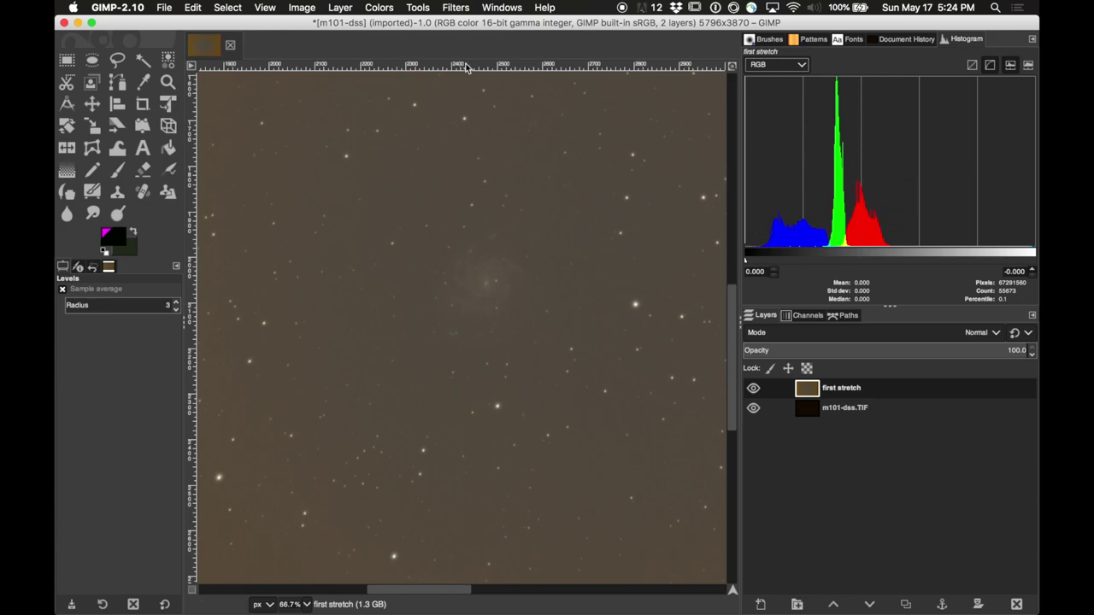
- Apply a Blue-channel Levels pass with gamma about 1.59, tinting the sky purple
left_click(381, 6)
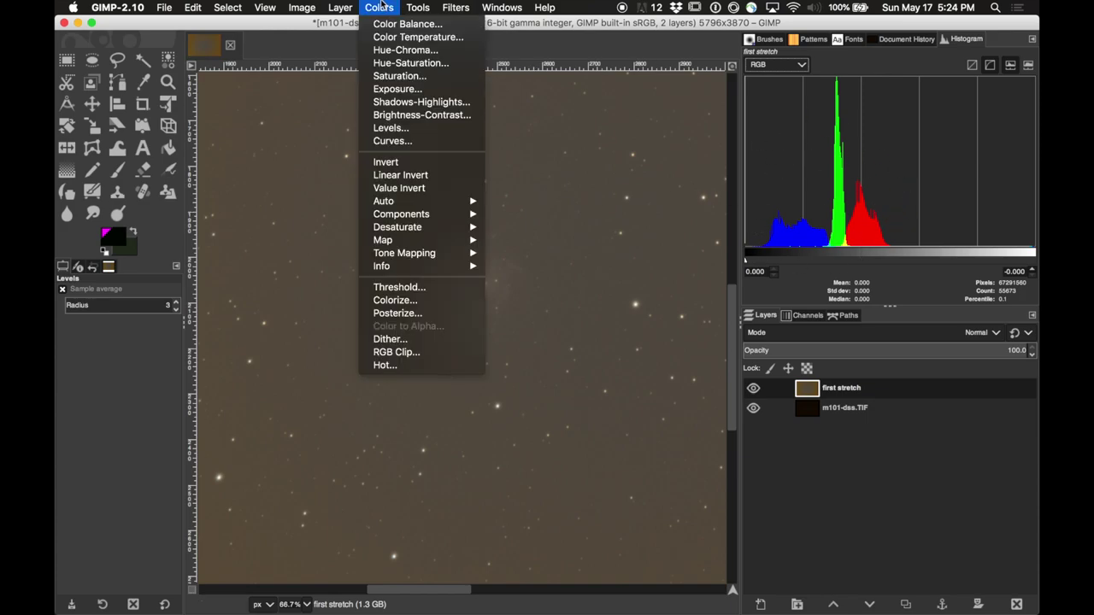
left_click(397, 129)
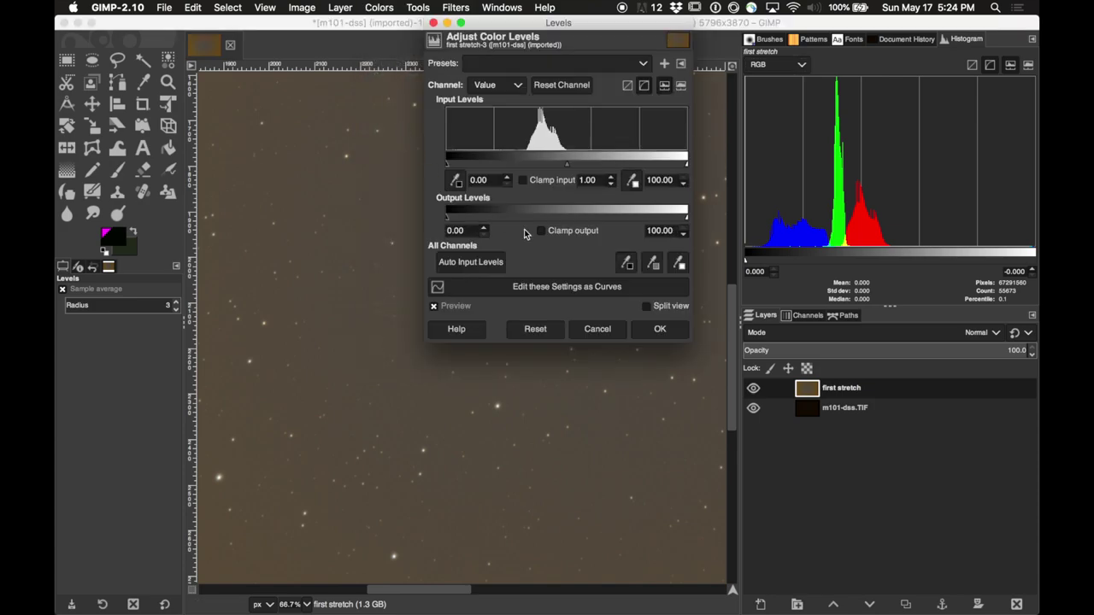
left_click(518, 85)
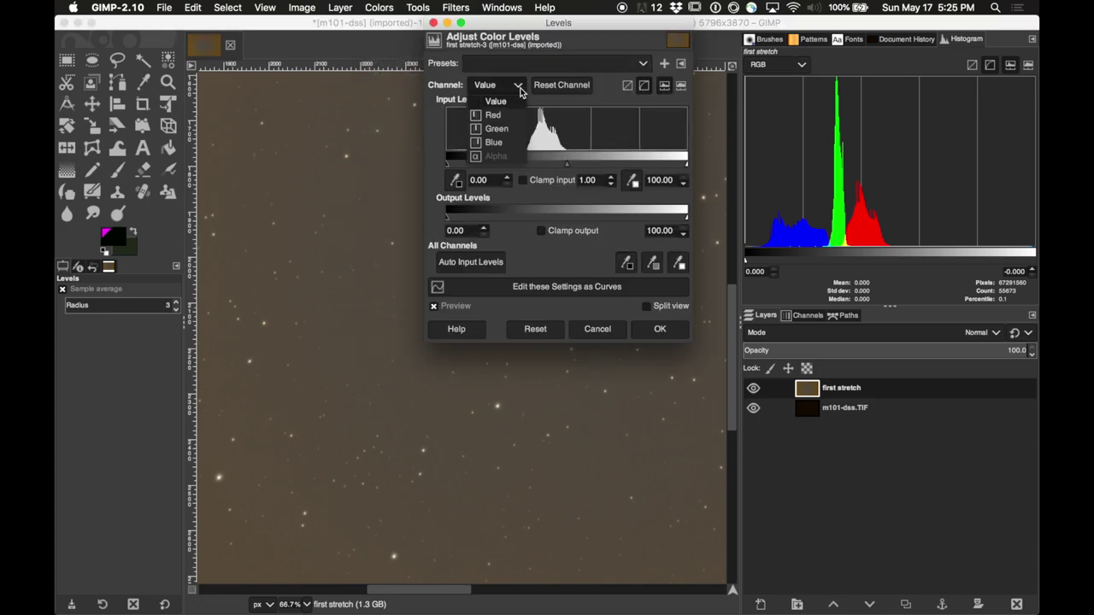
left_click(506, 147)
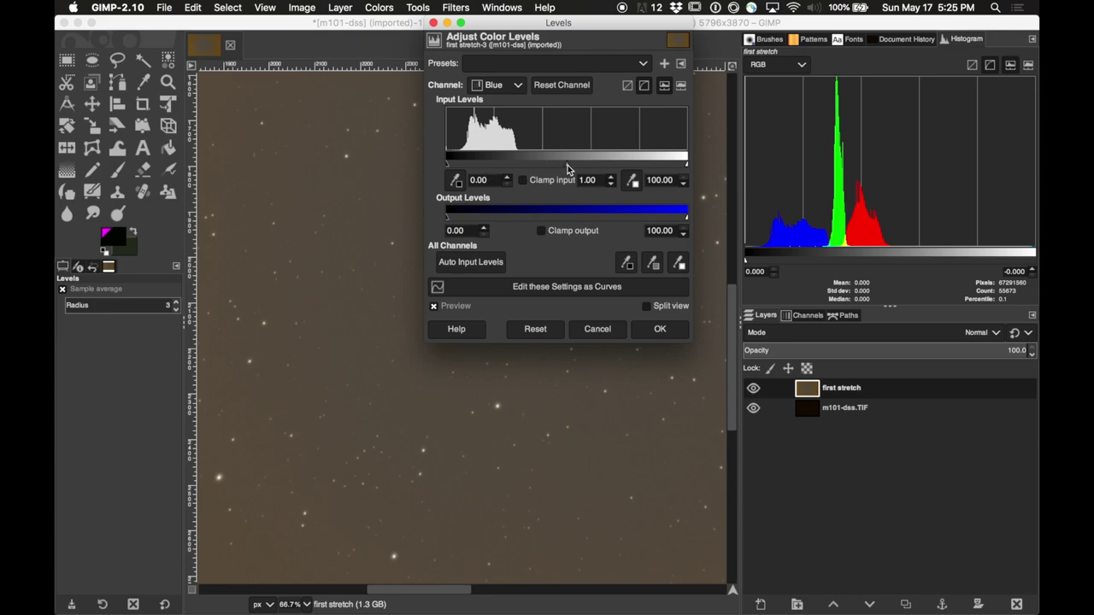
left_click_drag(567, 166, 546, 162)
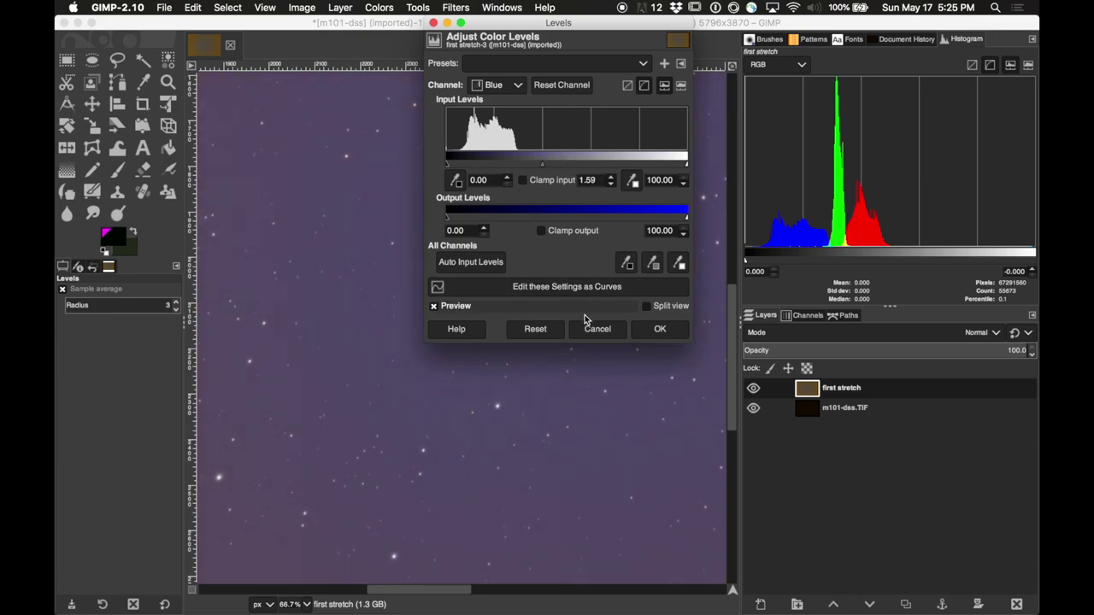
left_click(652, 335)
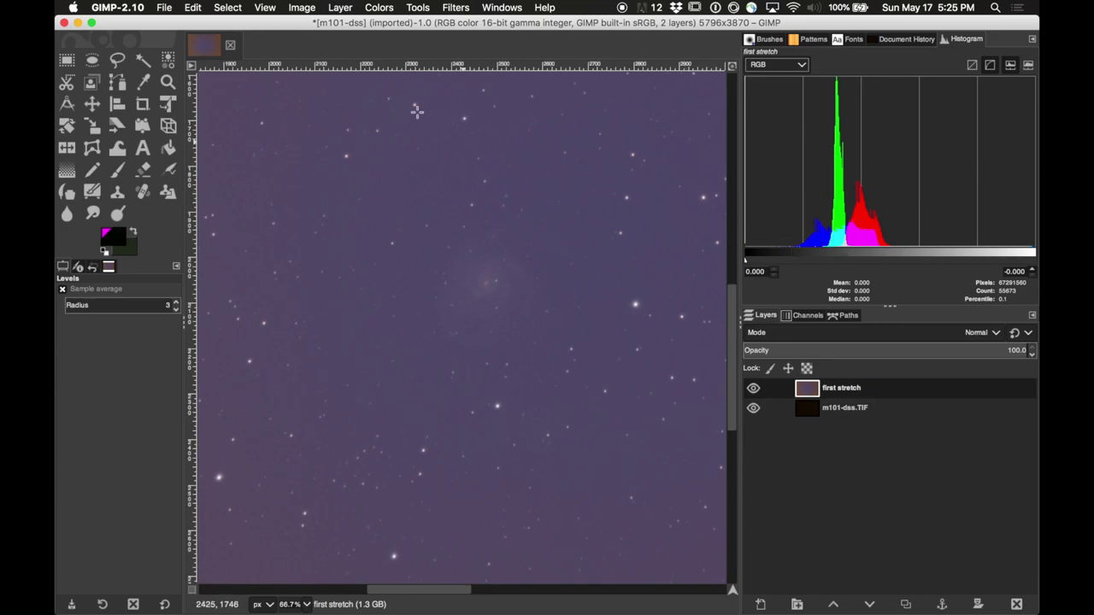
left_click(340, 8)
mouse_move(379, 8)
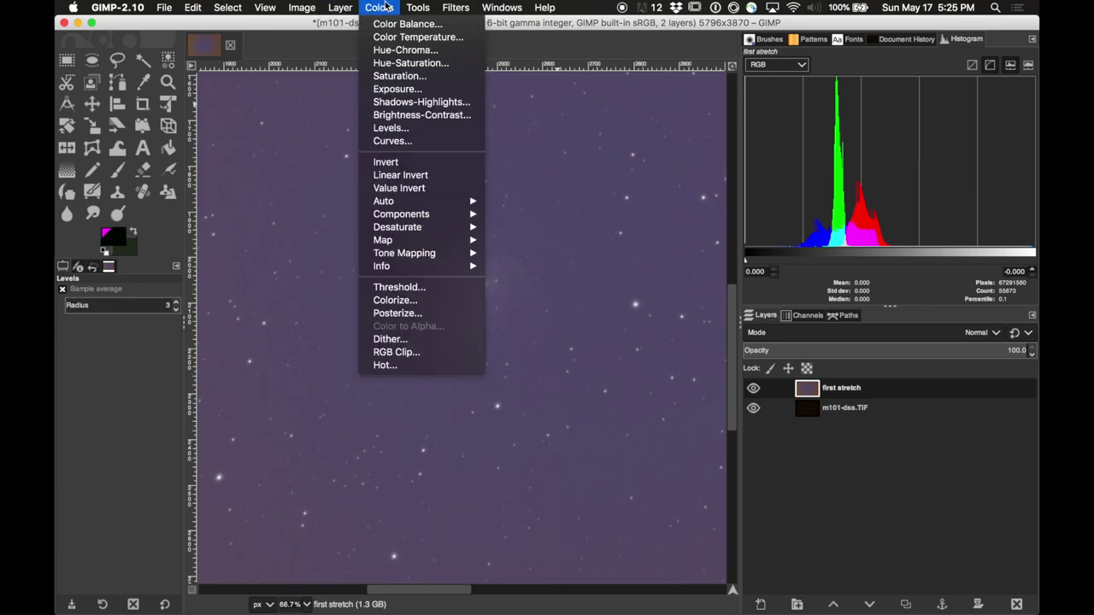
left_click(422, 128)
left_click(502, 85)
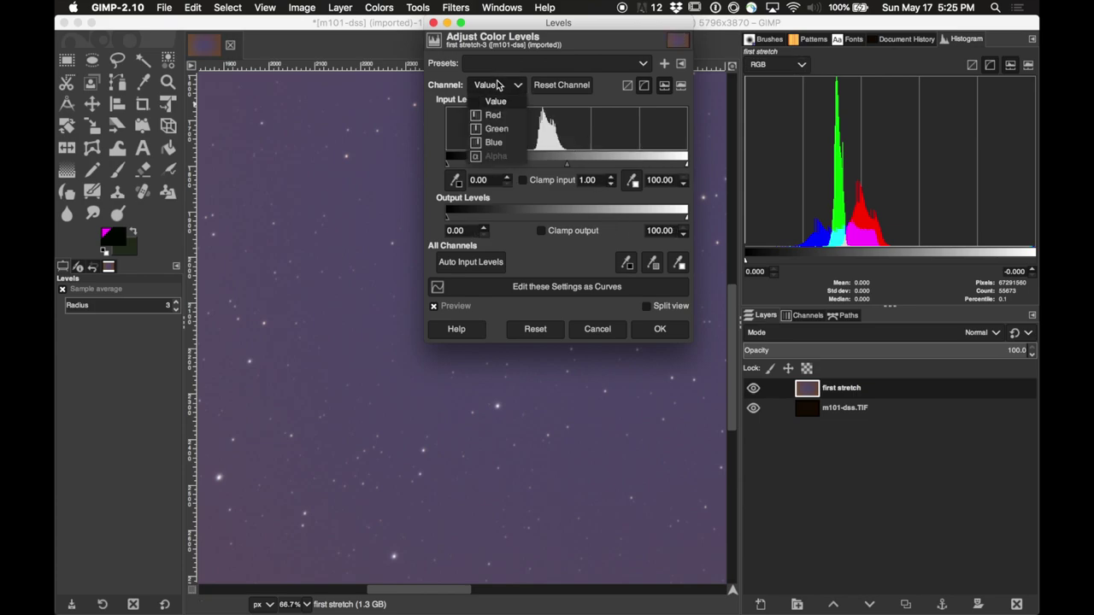
left_click(508, 114)
left_click_drag(448, 162, 498, 165)
left_click(654, 326)
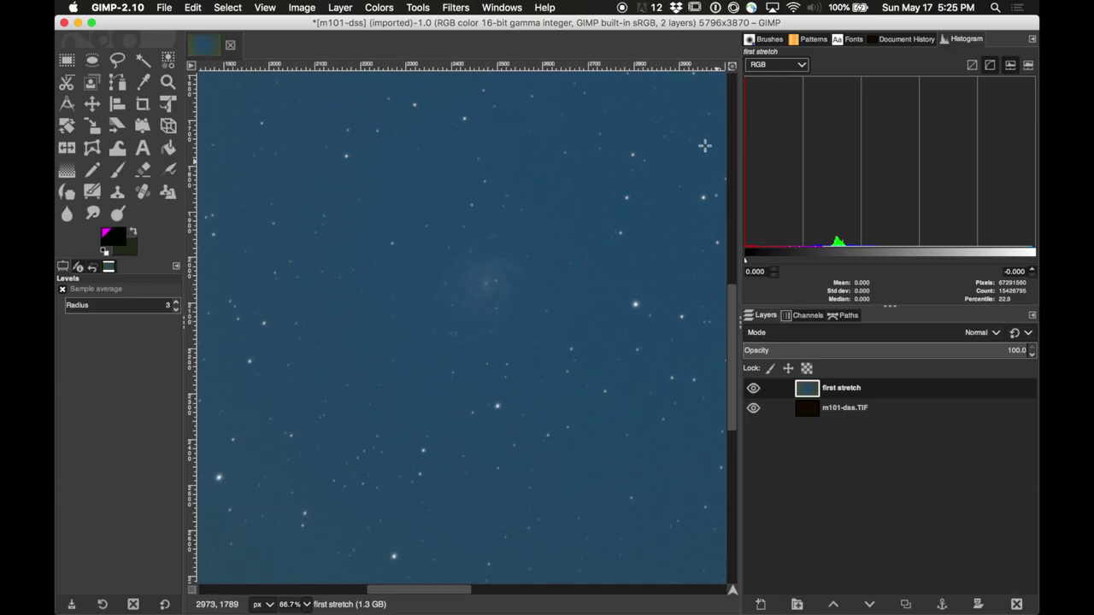
left_click(192, 8)
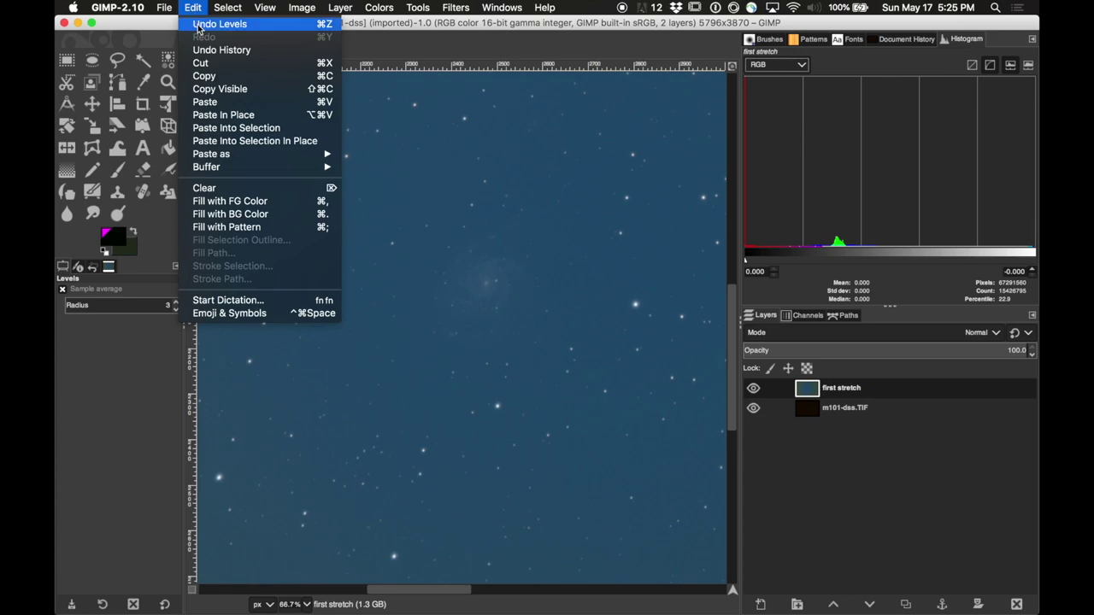
left_click(197, 24)
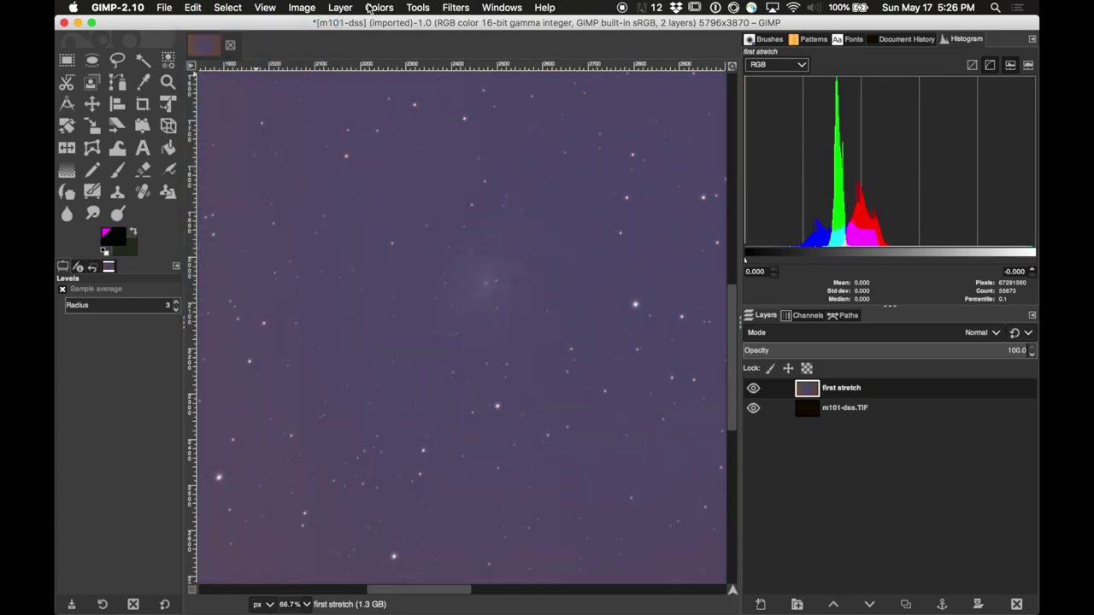
- Apply a Red-channel Levels pass with black point 17.56 and gamma 1.07
left_click(340, 7)
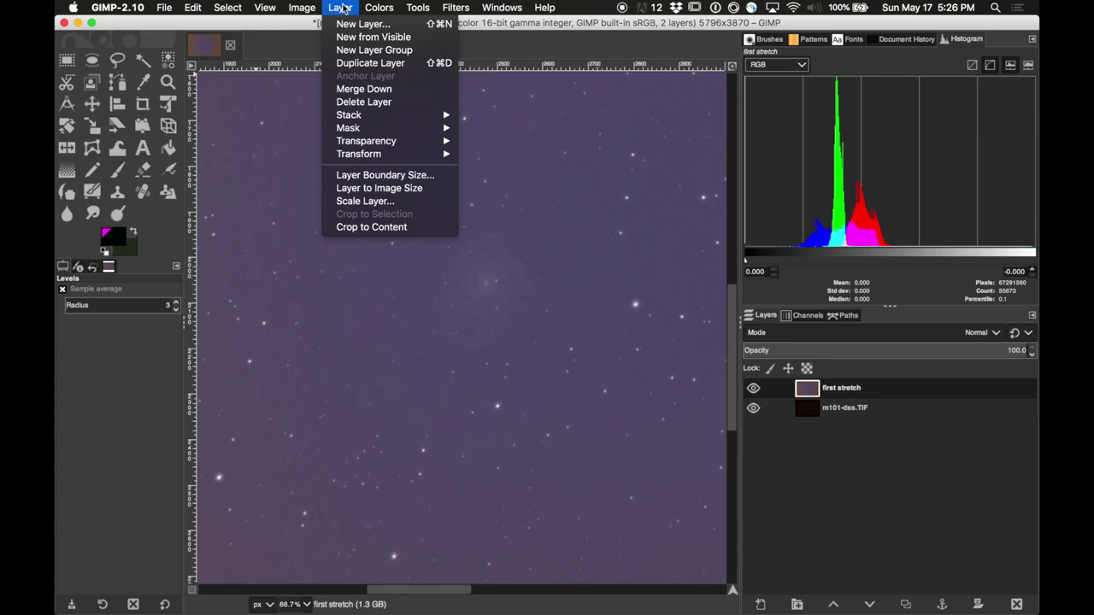
mouse_move(304, 7)
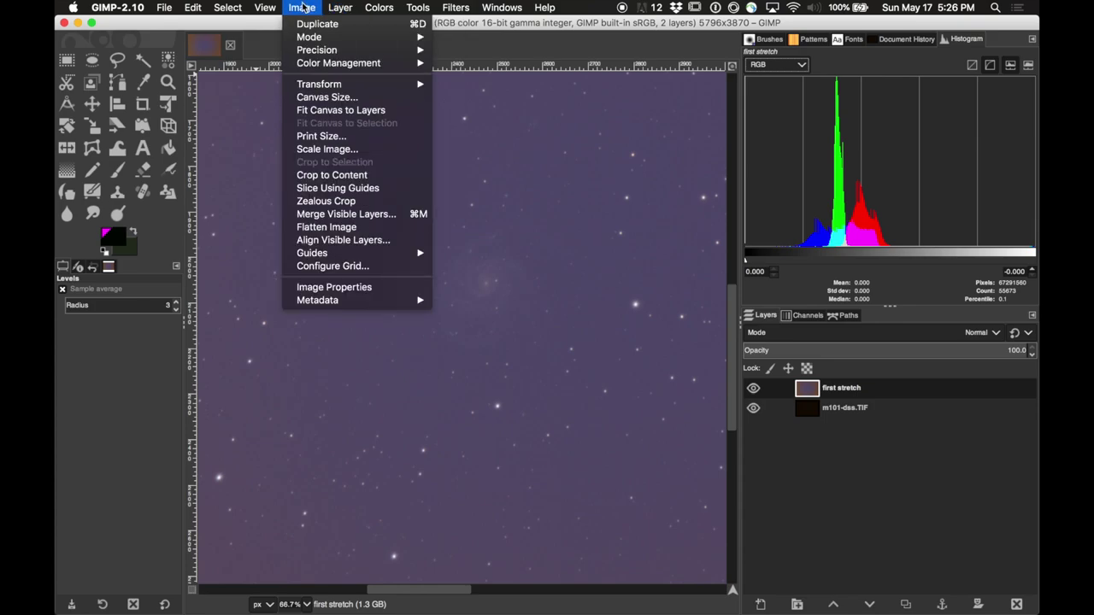
mouse_move(379, 8)
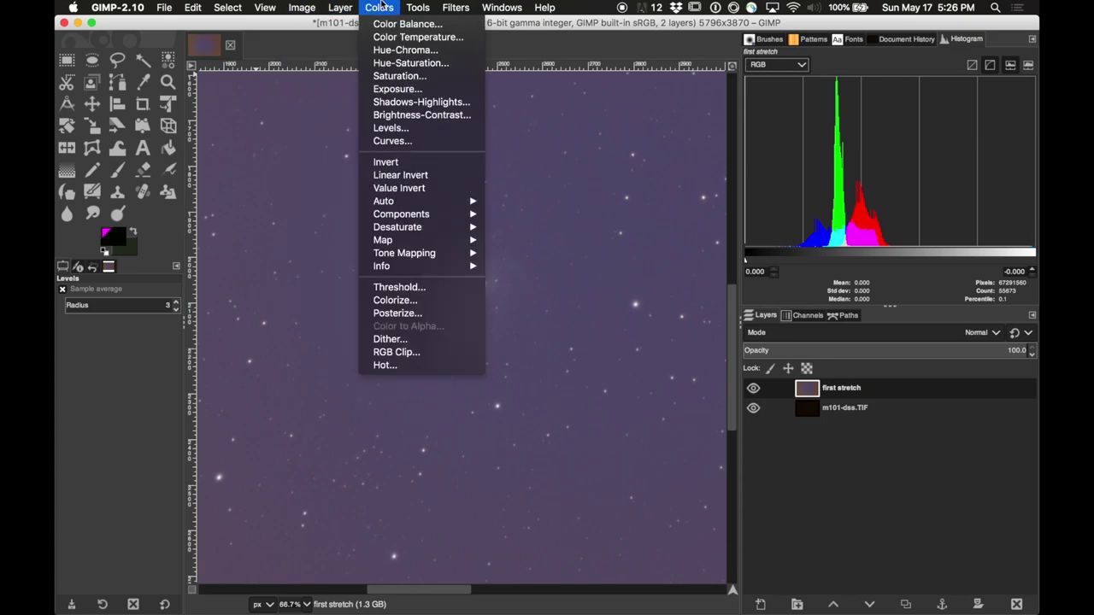
left_click(395, 128)
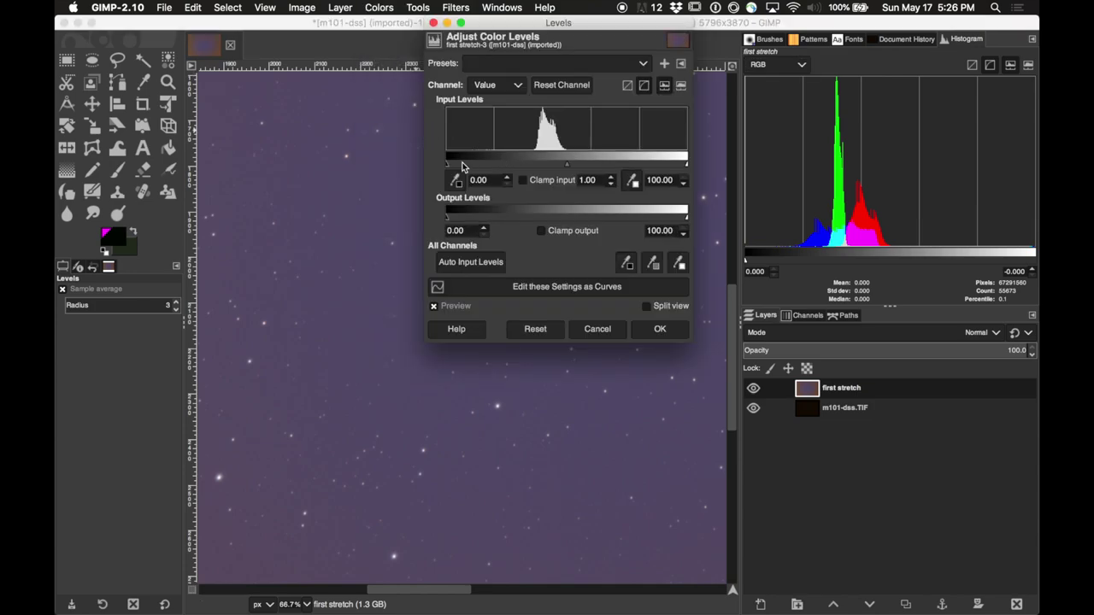
left_click(504, 84)
key("Escape")
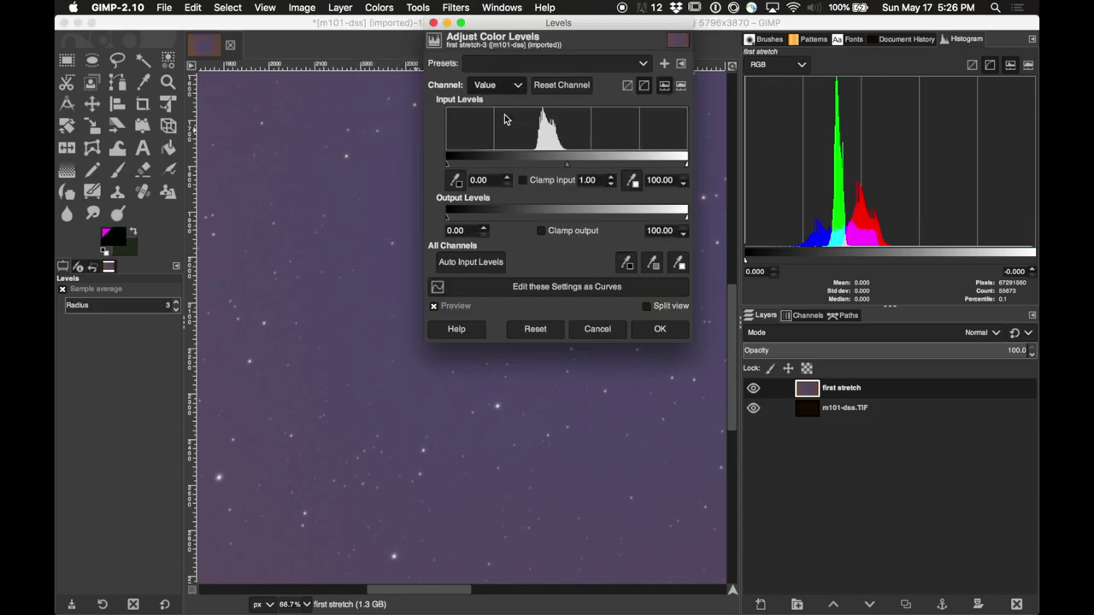
key("Down")
left_click_drag(448, 164, 464, 168)
left_click_drag(573, 166, 572, 170)
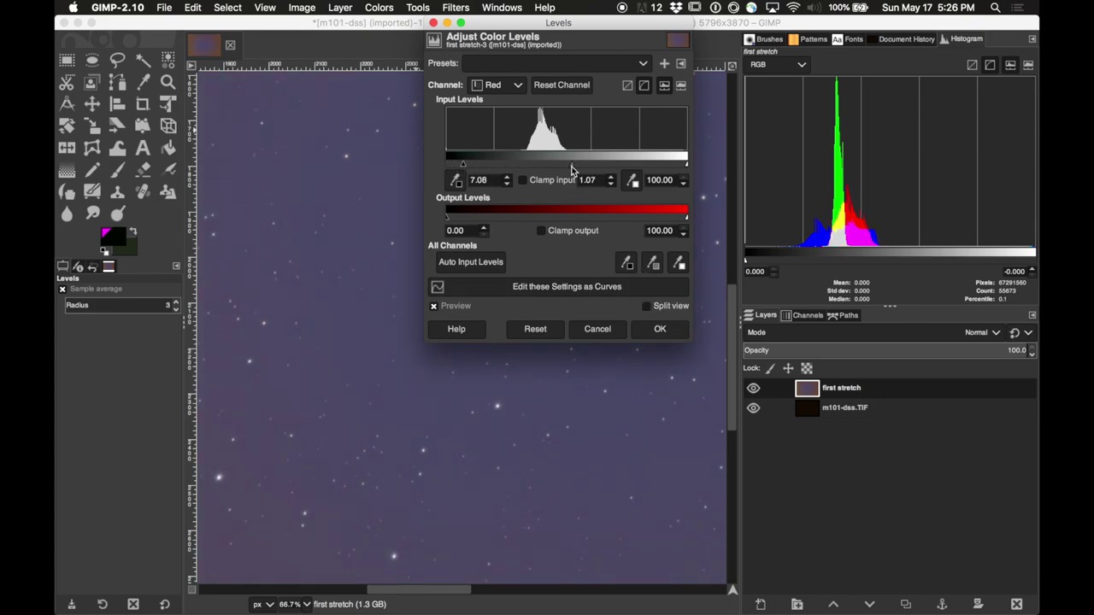
left_click_drag(462, 164, 489, 170)
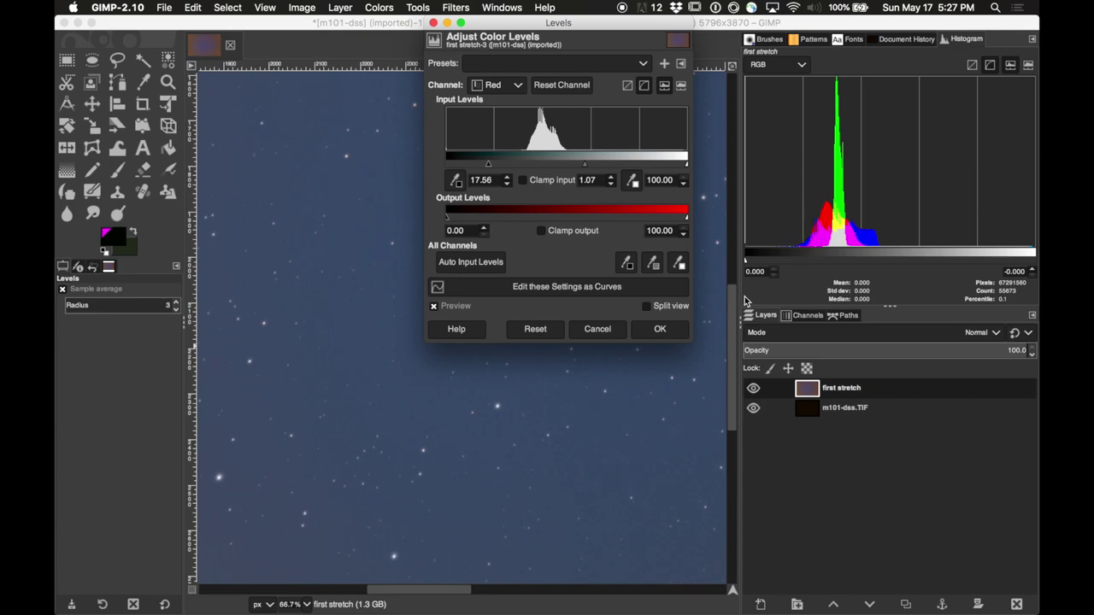
left_click(662, 331)
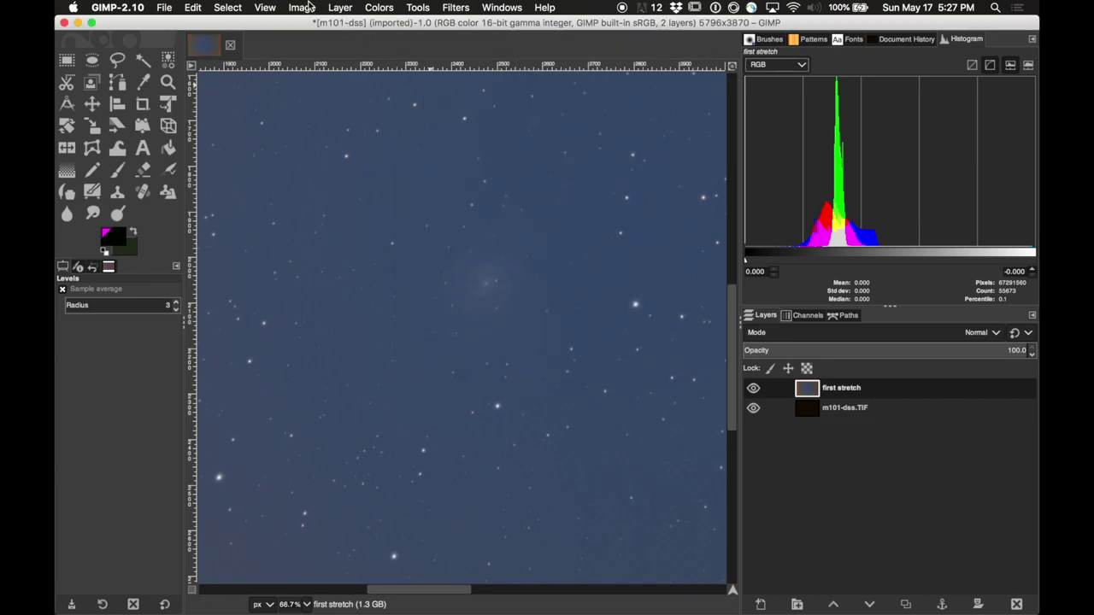
- Try a Green-channel Levels adjustment, then cancel it
left_click(345, 7)
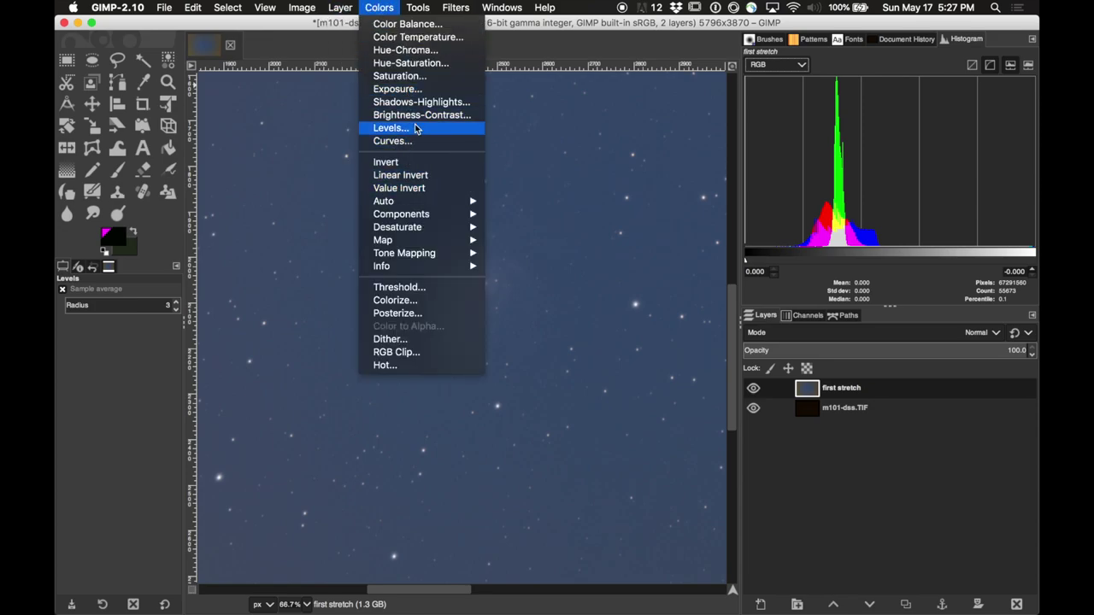
left_click(416, 128)
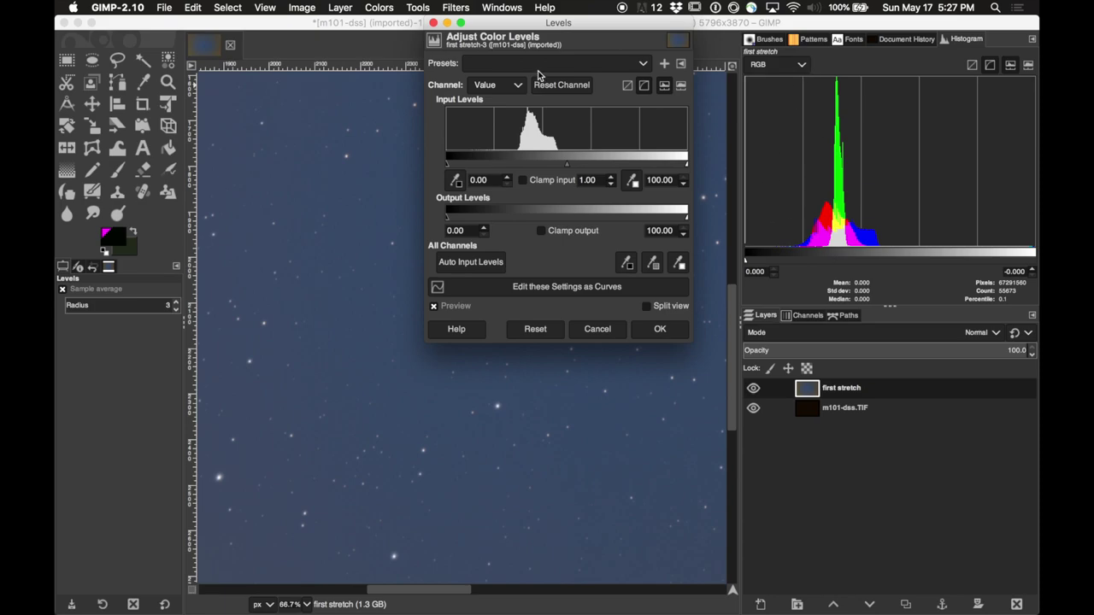
left_click(517, 84)
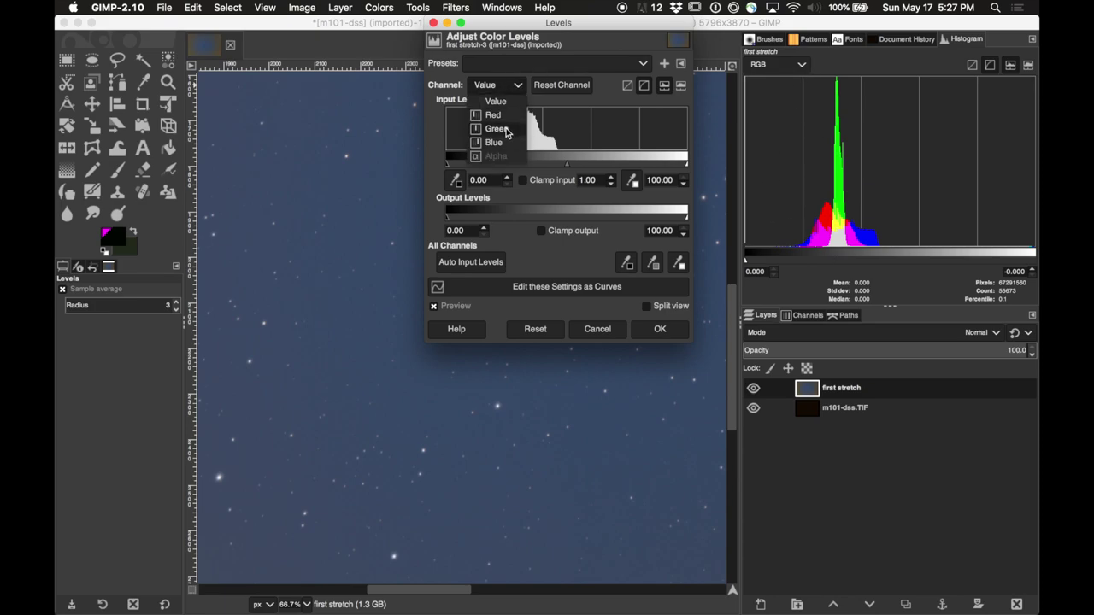
left_click(505, 129)
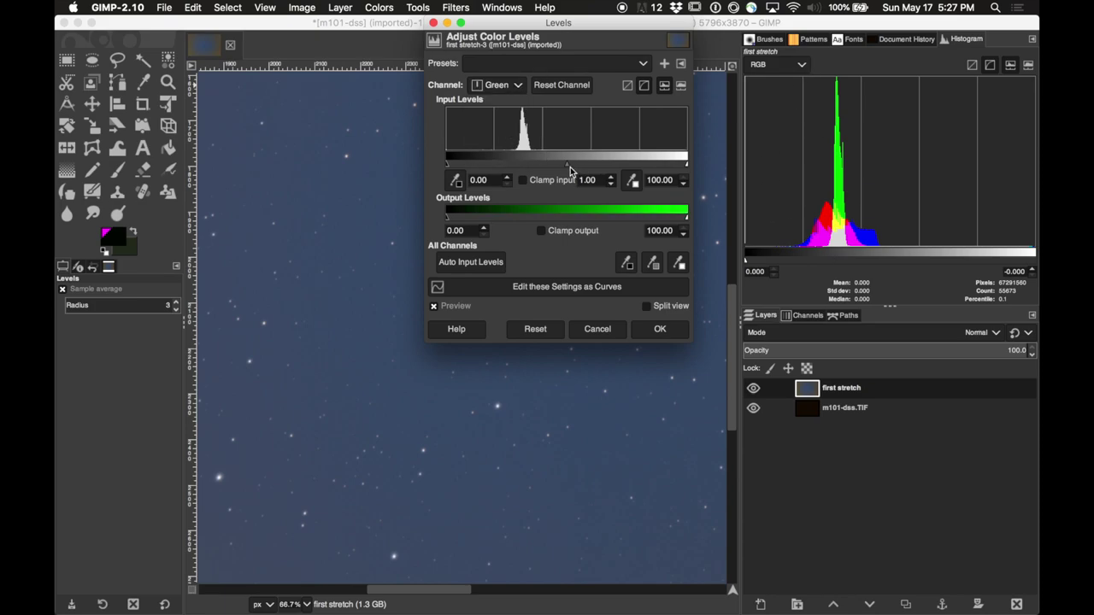
left_click_drag(570, 168, 560, 169)
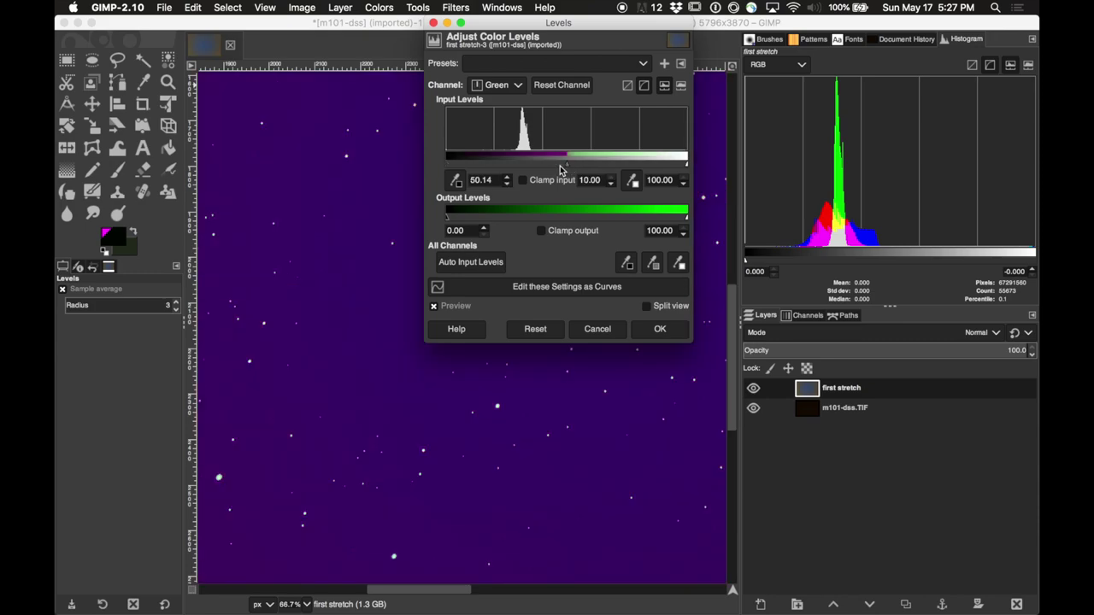
left_click(602, 331)
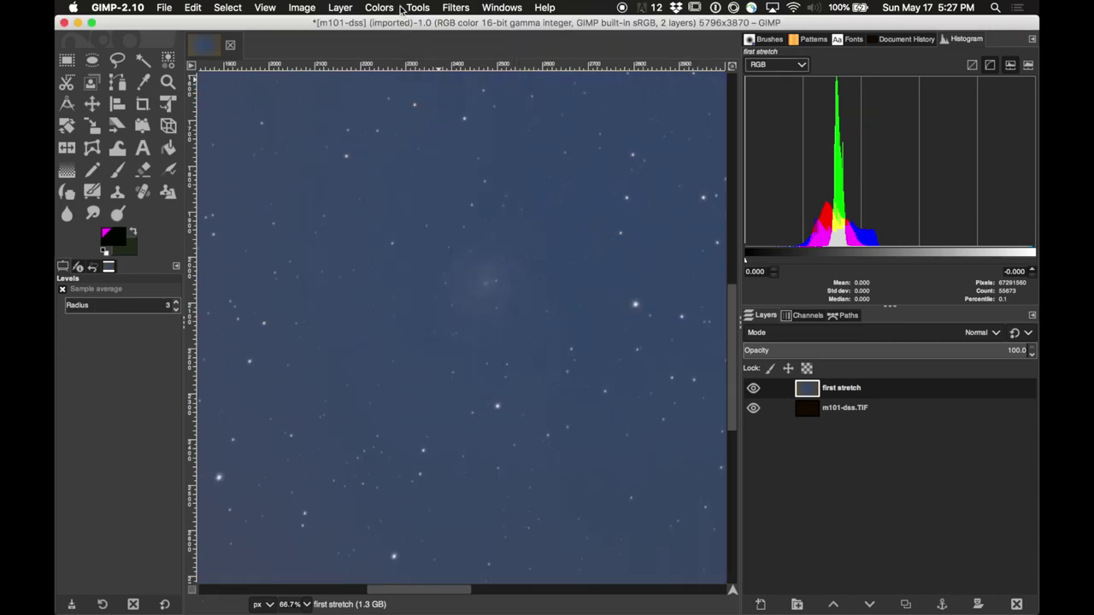
- Redo Green-channel Levels, settling on black point 25.78 and gamma 2.02, and apply
left_click(399, 8)
left_click(427, 127)
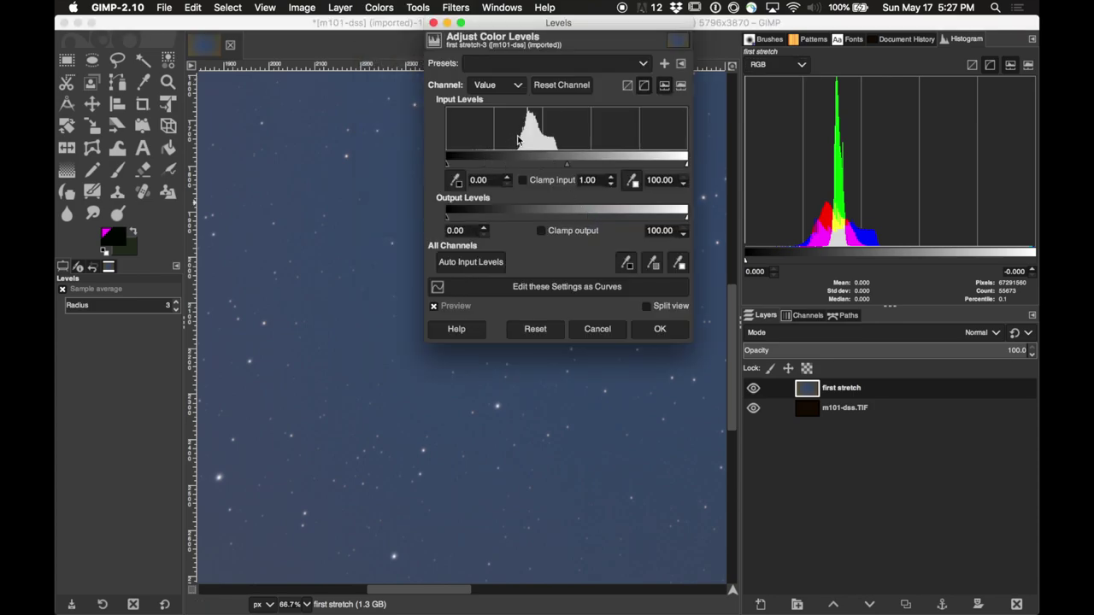
left_click(518, 87)
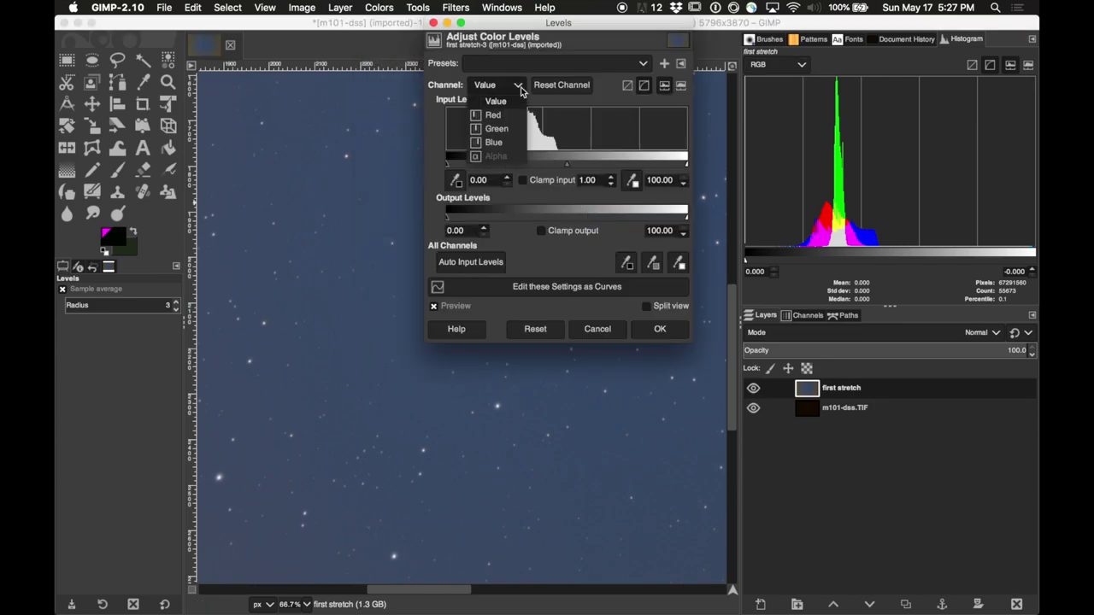
left_click(513, 130)
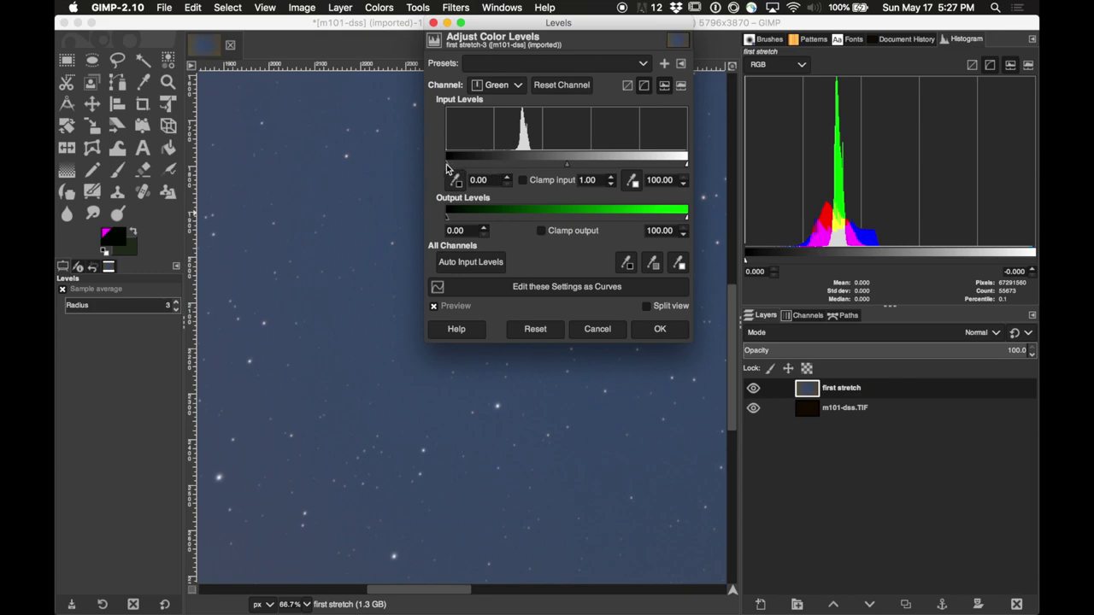
left_click_drag(446, 168, 483, 167)
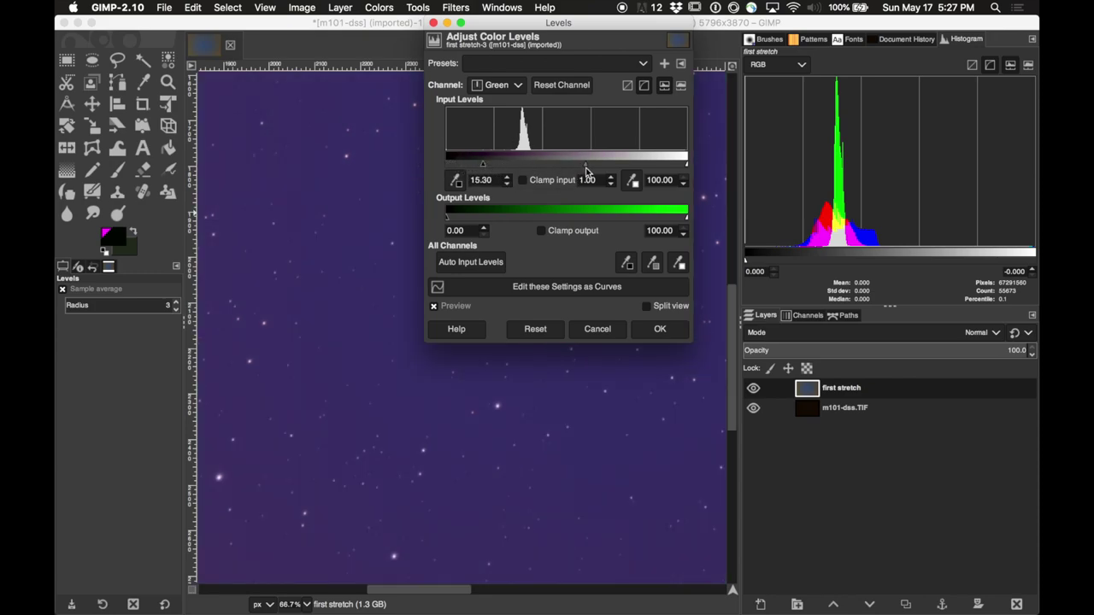
left_click(586, 167)
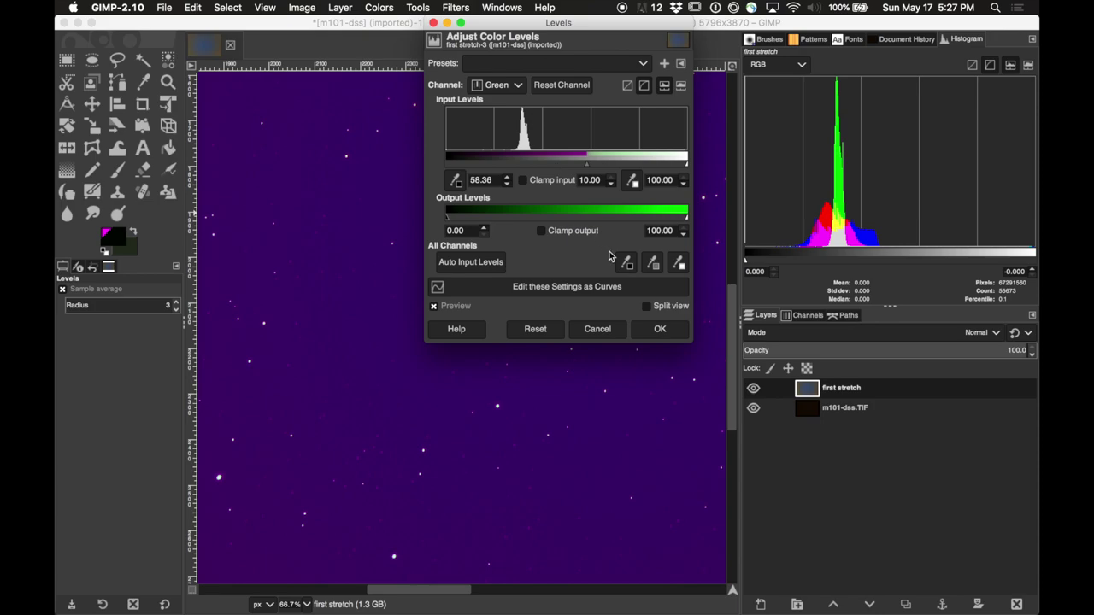
left_click(560, 329)
left_click(501, 166)
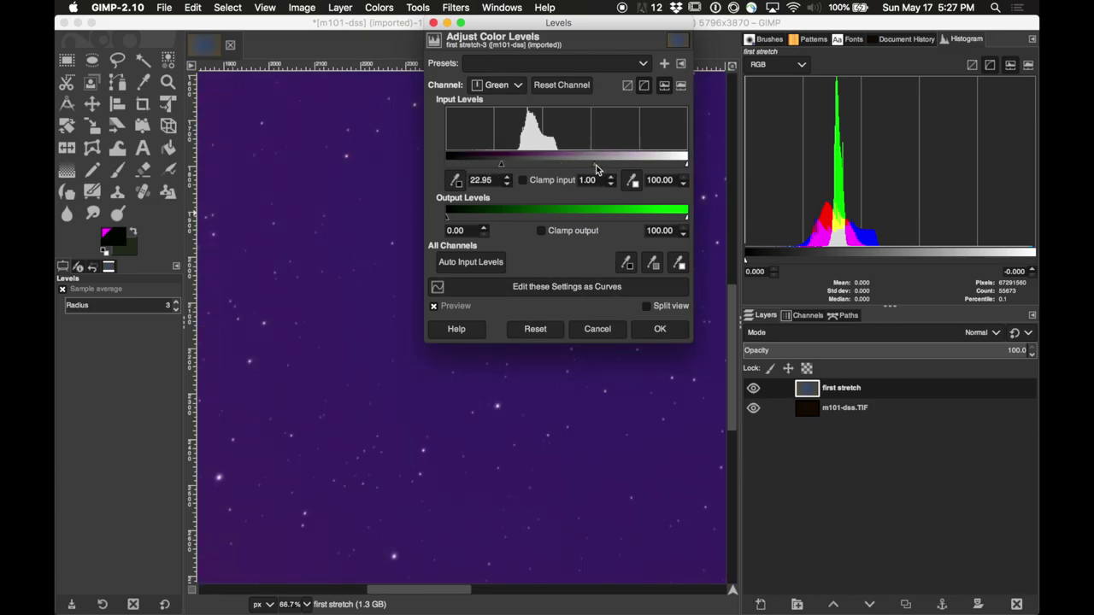
left_click_drag(595, 167, 574, 170)
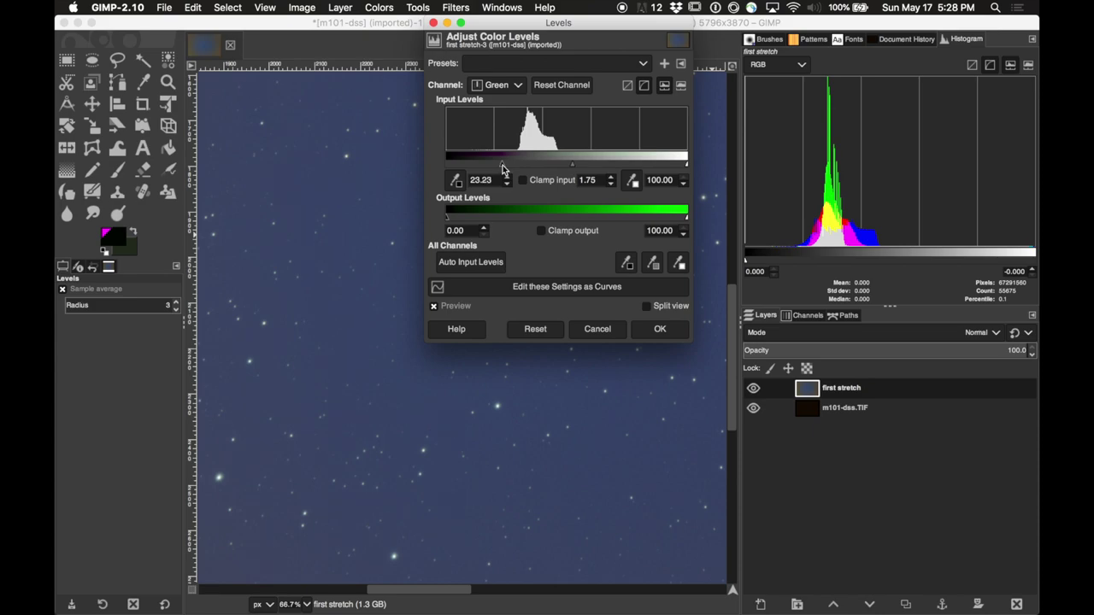
left_click_drag(502, 168, 508, 166)
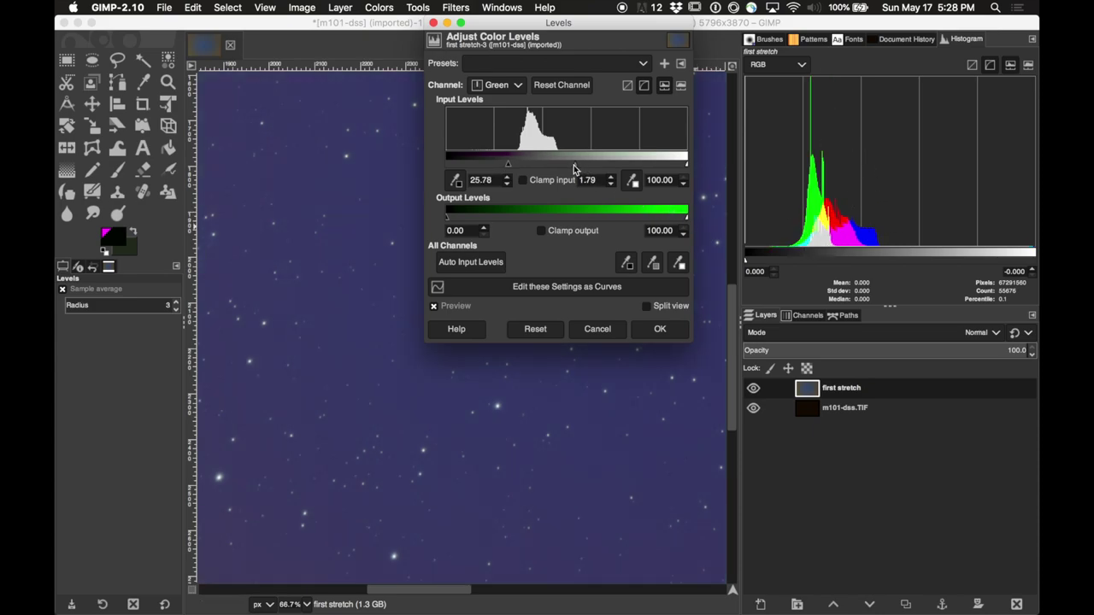
left_click_drag(574, 169, 571, 165)
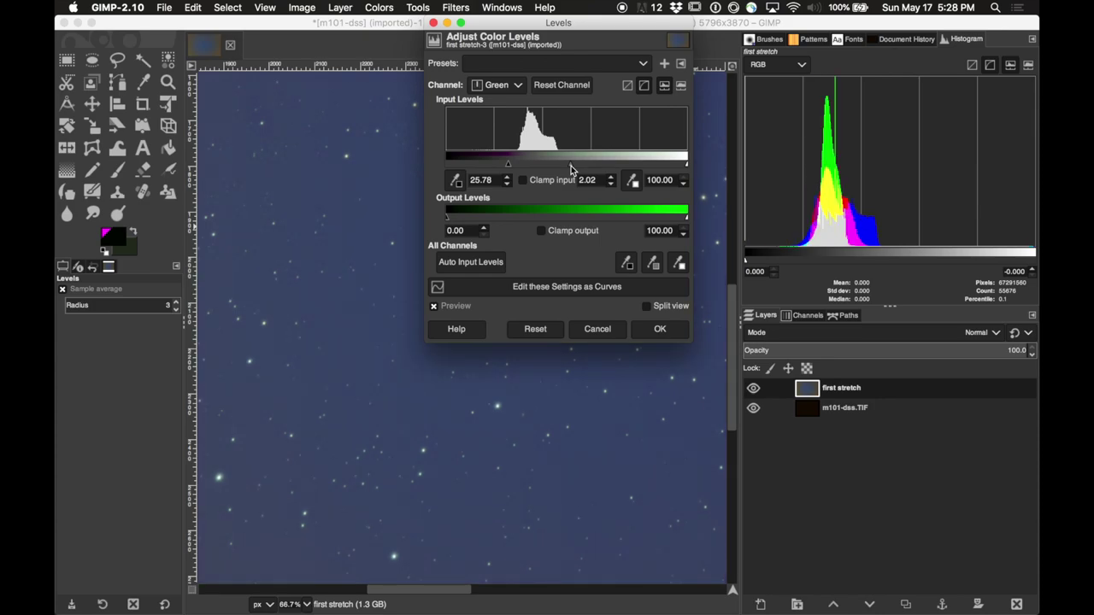
left_click(660, 329)
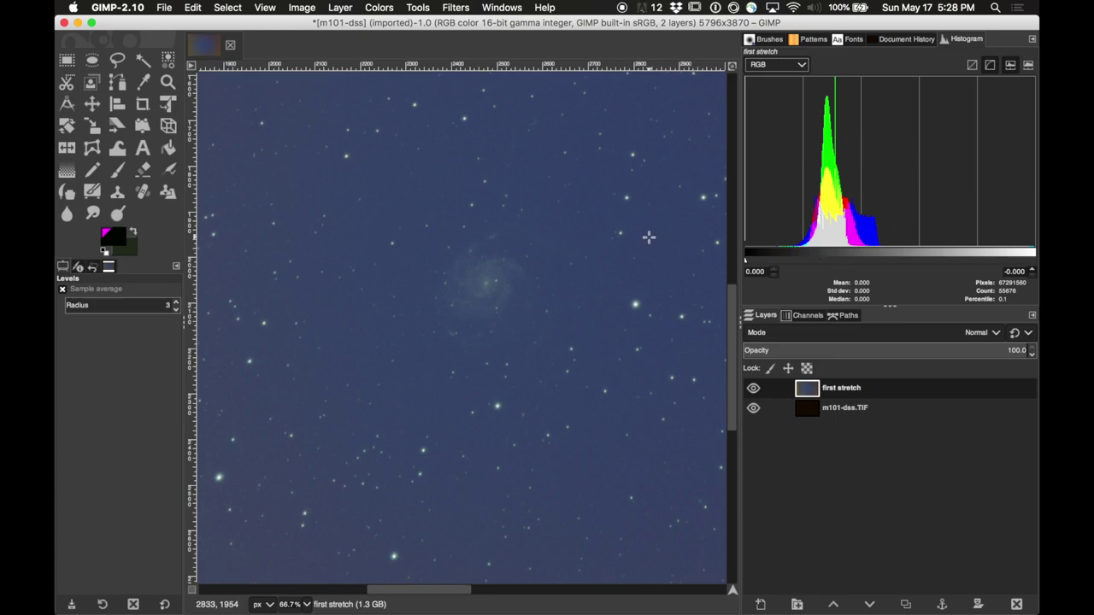
- Zoom out to 12.5% to see the full star field and its edge gradients
key("minus")
key("minus")
key("minus")
key("minus")
key("minus")
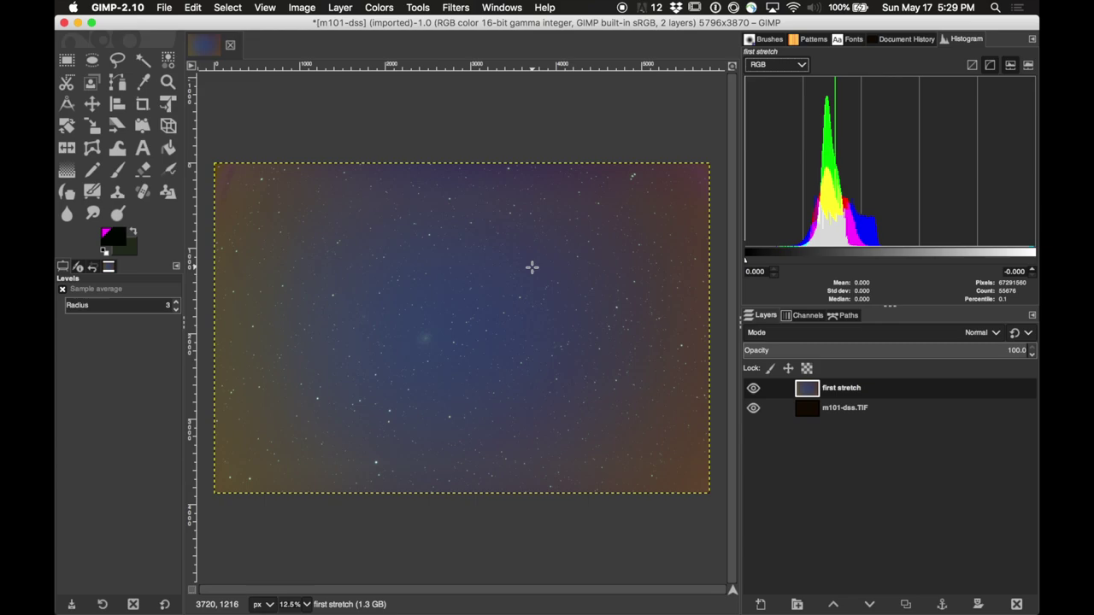
- Create a copy of 'first stretch' named 'background' at the top of the layer stack
right_click(869, 392)
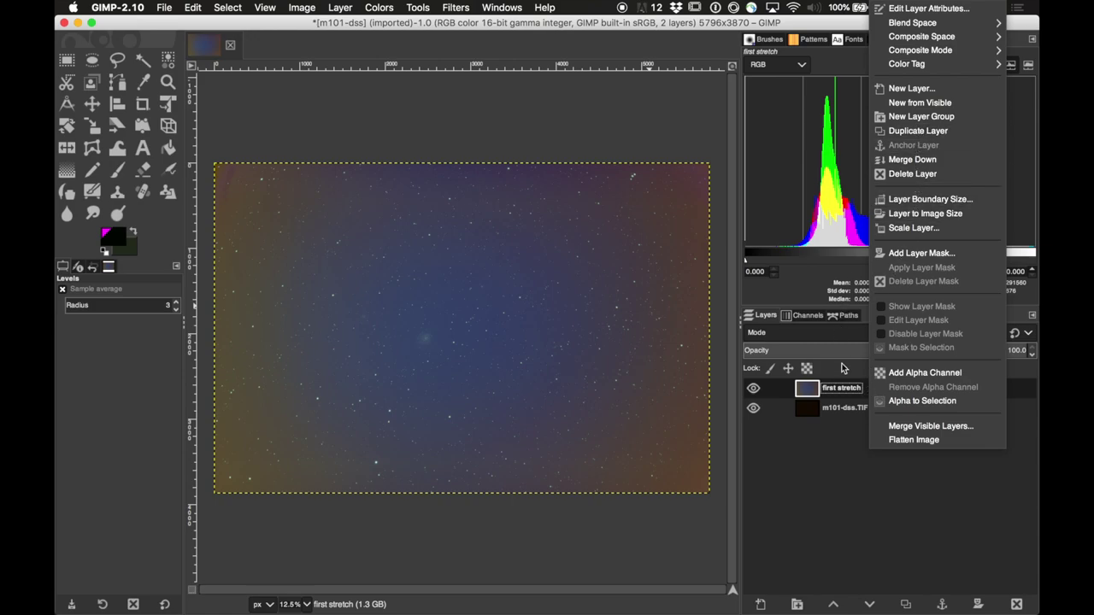
left_click(867, 392)
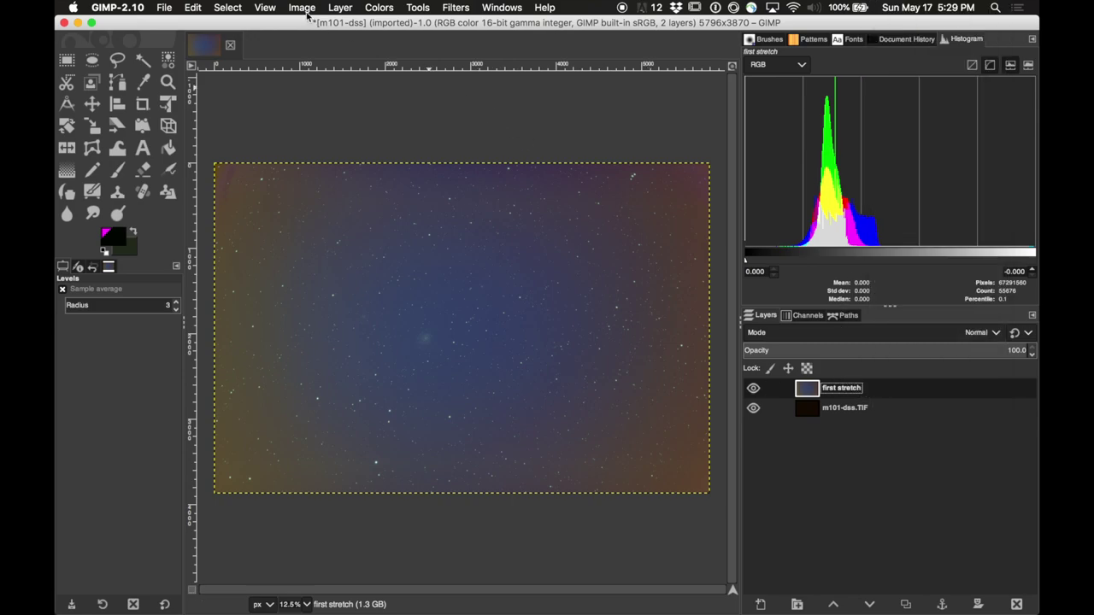
left_click(340, 7)
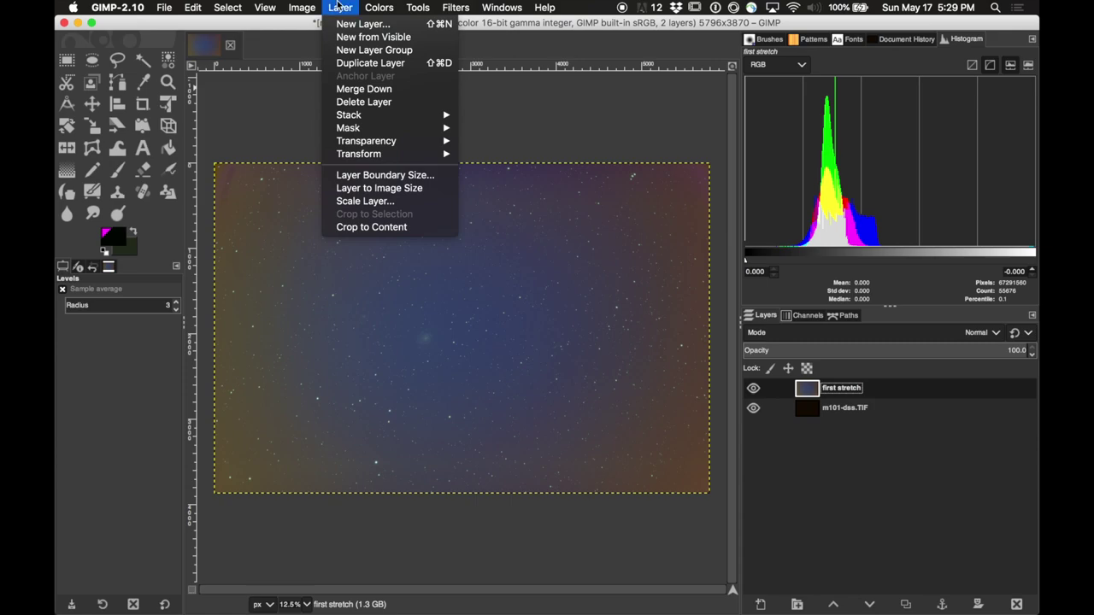
left_click(347, 63)
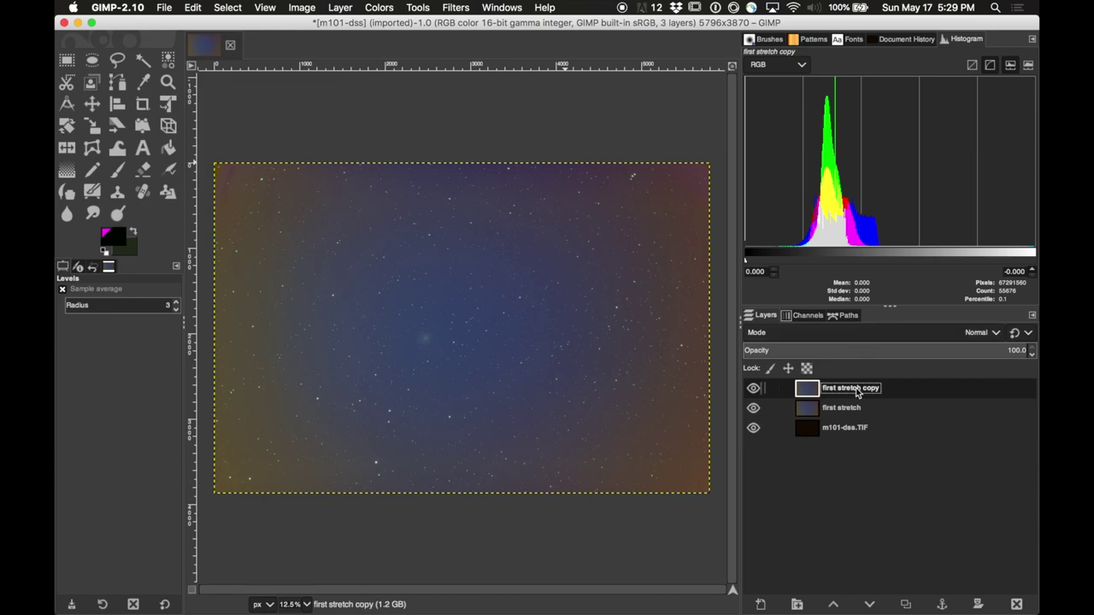
double_click(857, 390)
type("b")
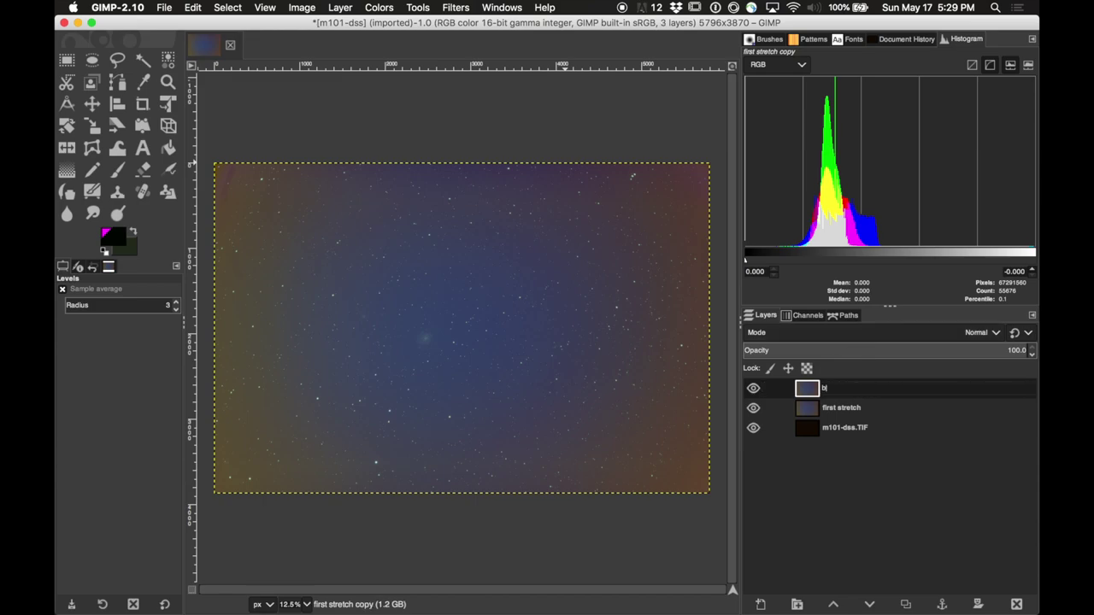
type("ackground")
key("Return")
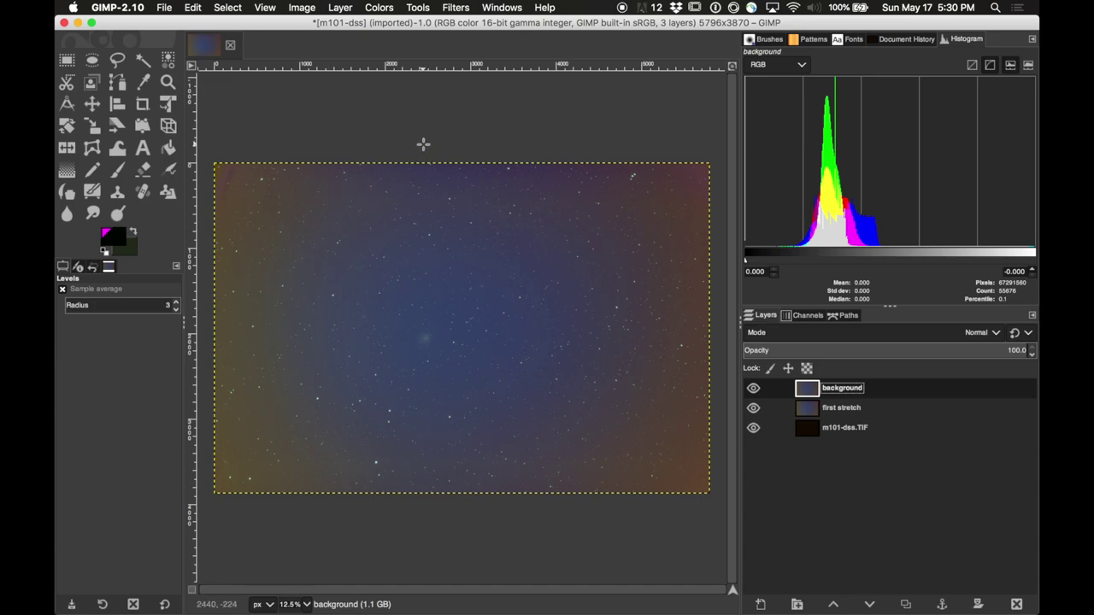
- Apply Despeckle with radius 30 (black 35, white 93) to the background layer, erasing the stars
left_click(463, 11)
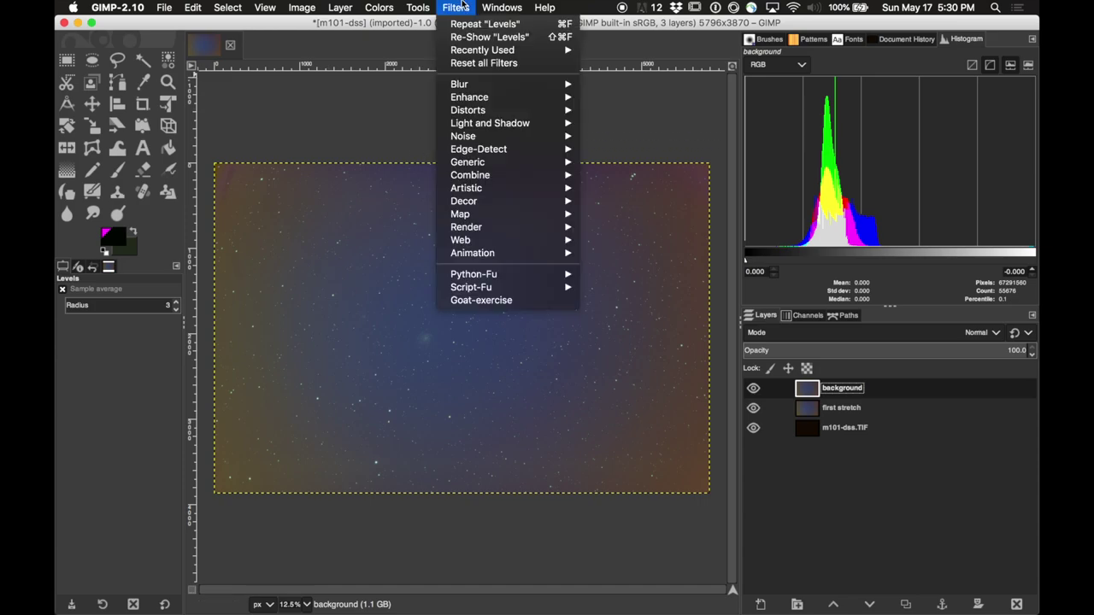
mouse_move(488, 102)
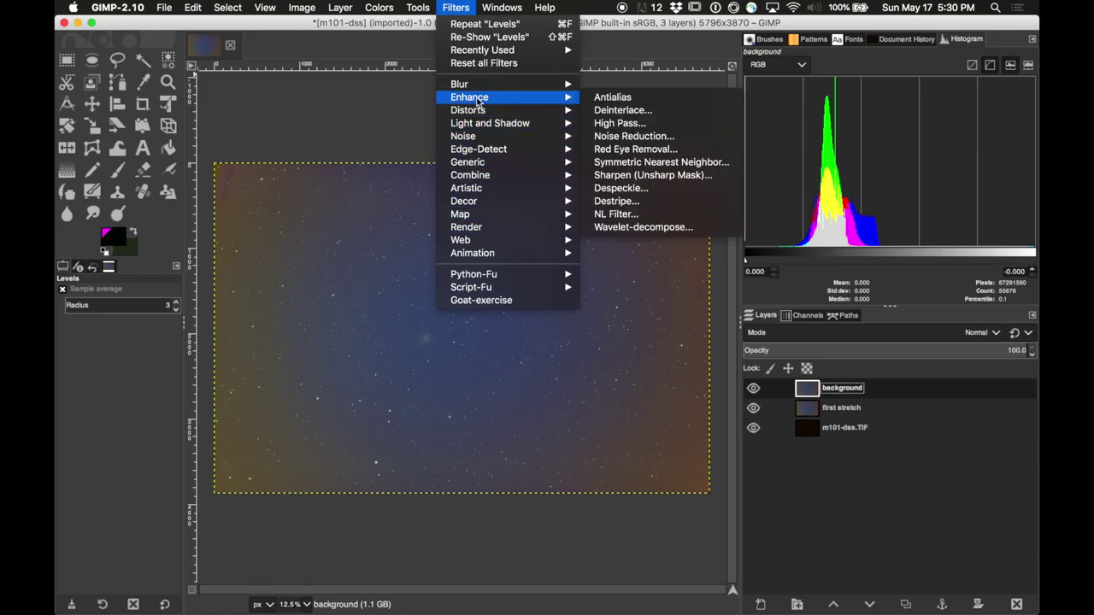
left_click(633, 190)
left_click_drag(727, 416, 689, 418)
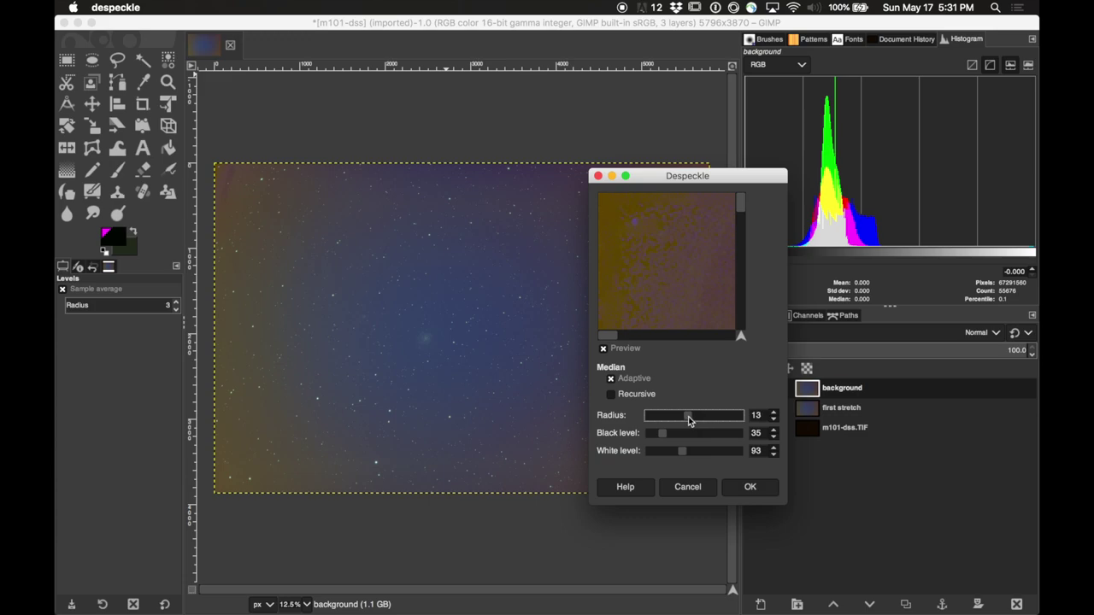
left_click_drag(740, 208, 744, 237)
left_click_drag(612, 339, 661, 337)
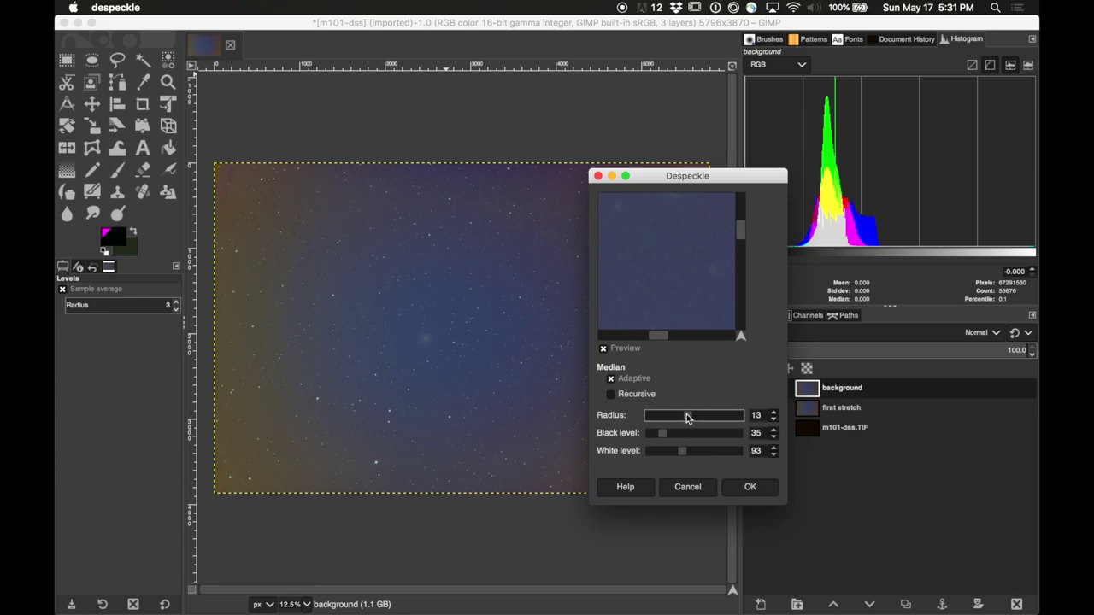
left_click_drag(686, 416, 661, 418)
left_click_drag(740, 244, 740, 233)
left_click_drag(662, 416, 787, 410)
left_click_drag(743, 229, 743, 217)
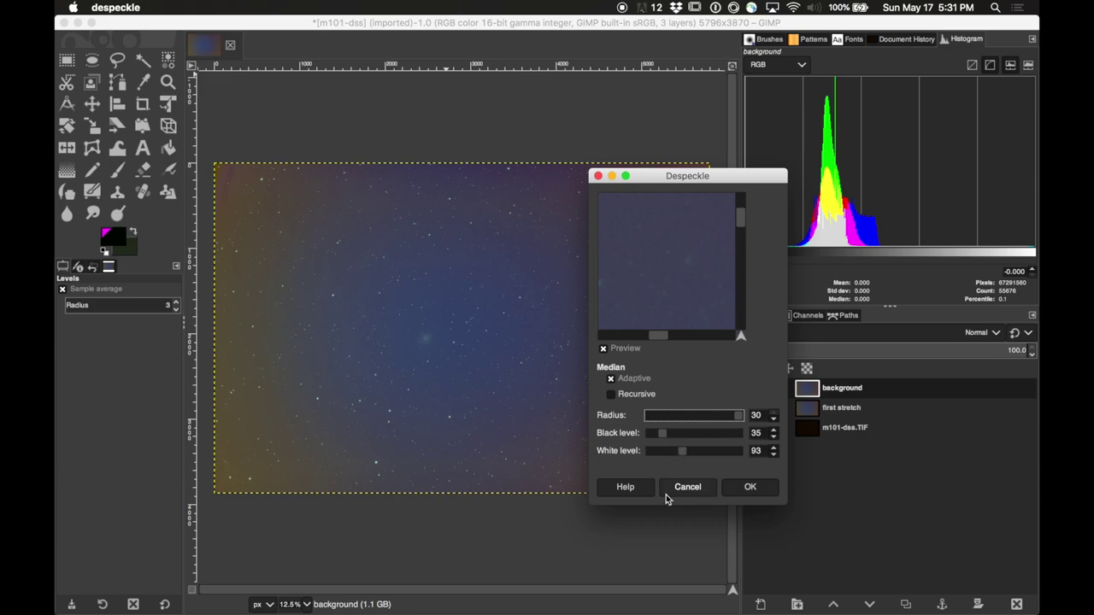
left_click(749, 487)
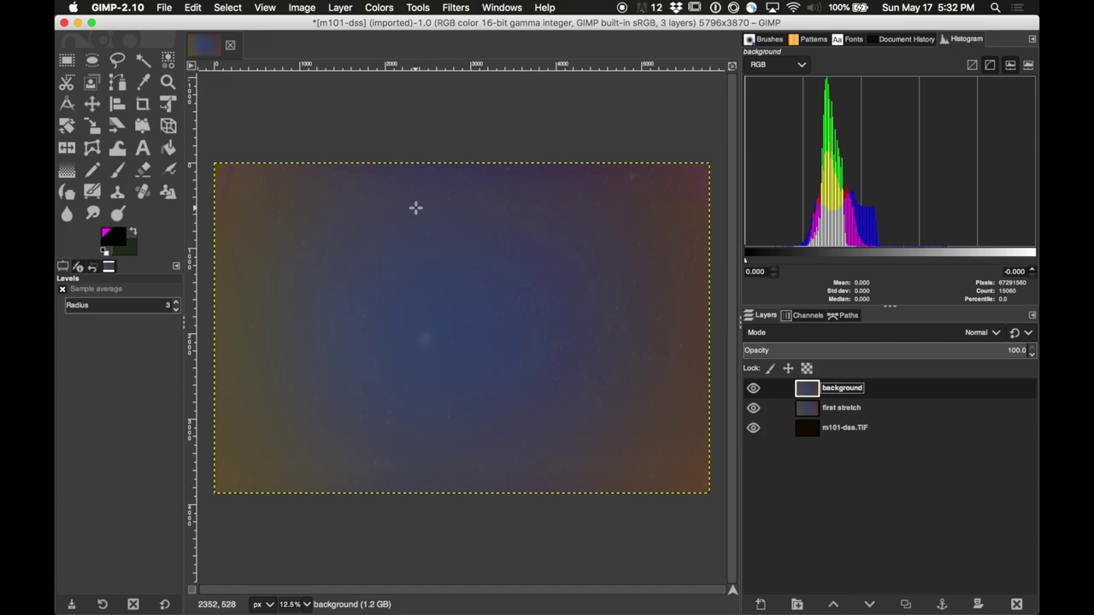
- Reapply the Despeckle filter for a second pass on the background layer
left_click(460, 7)
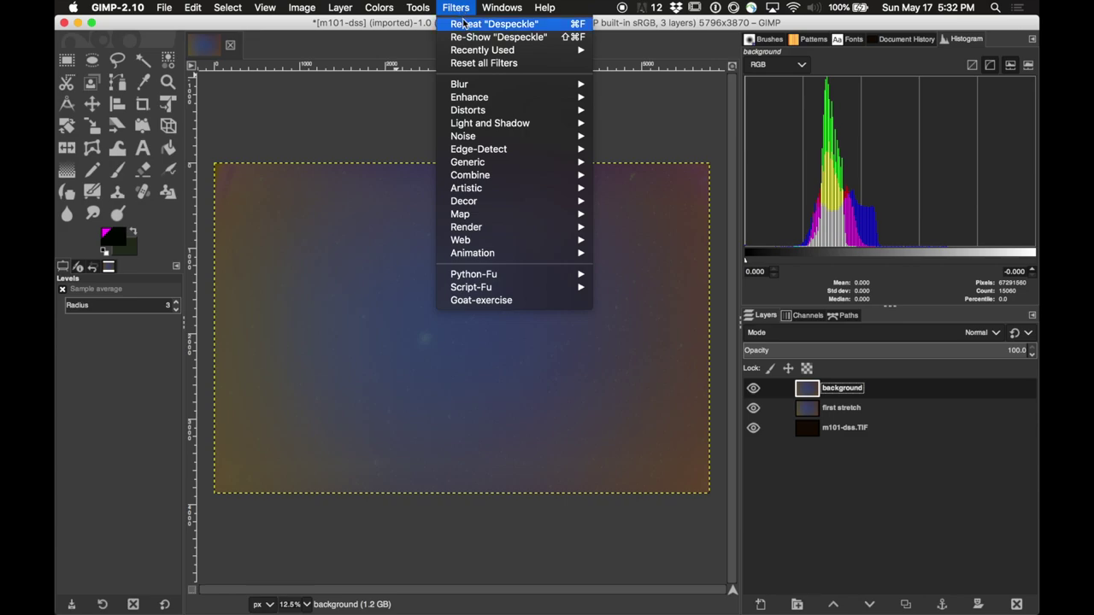
left_click(464, 24)
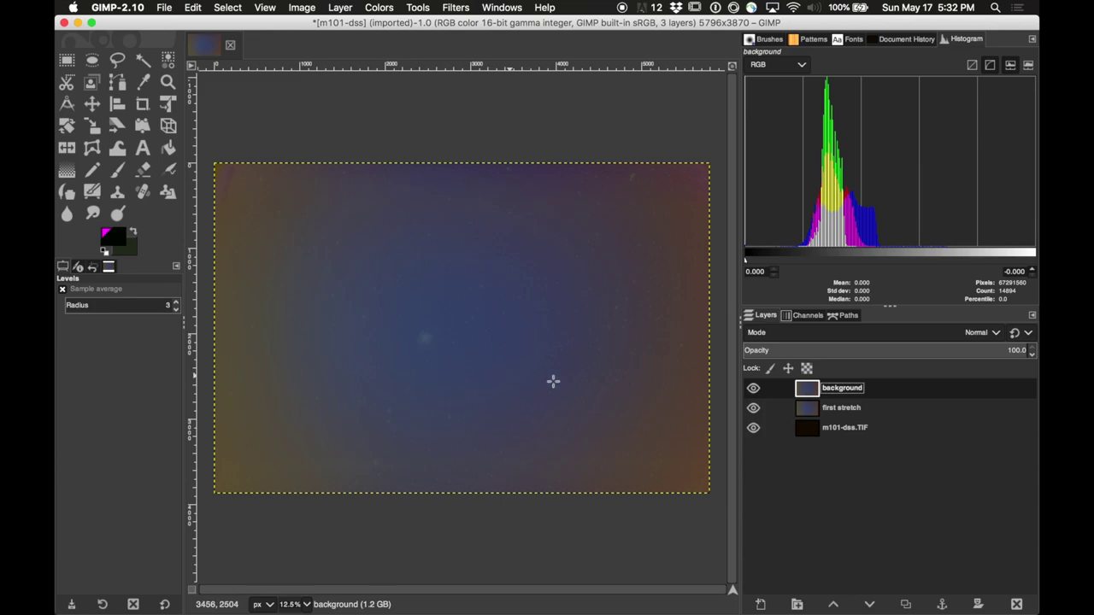
left_click(453, 8)
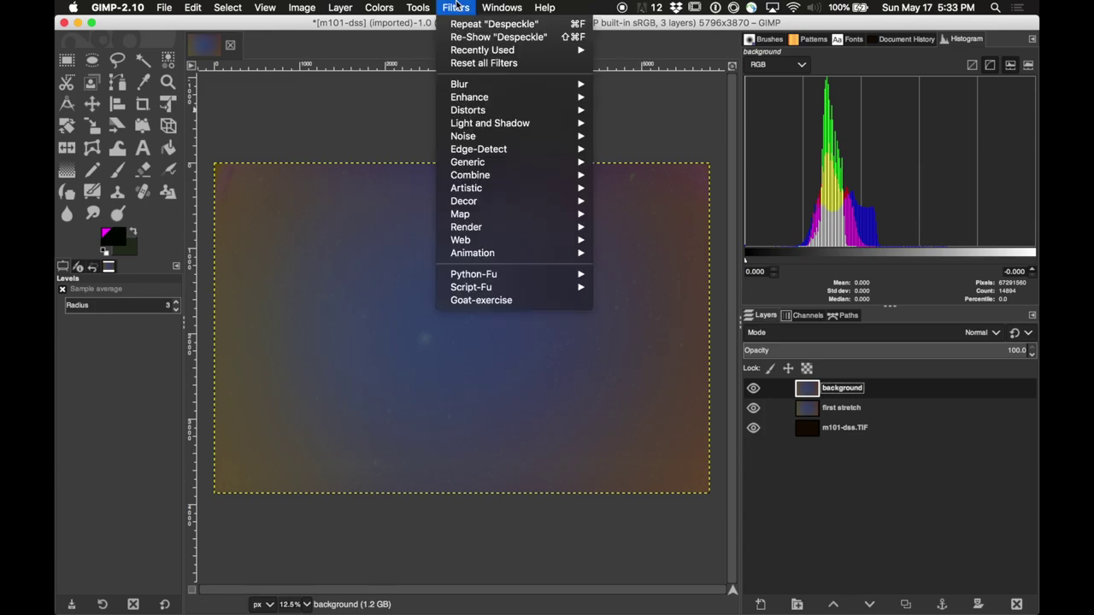
- Apply a Gaussian Blur of size 200 on both axes to the background layer
mouse_move(483, 85)
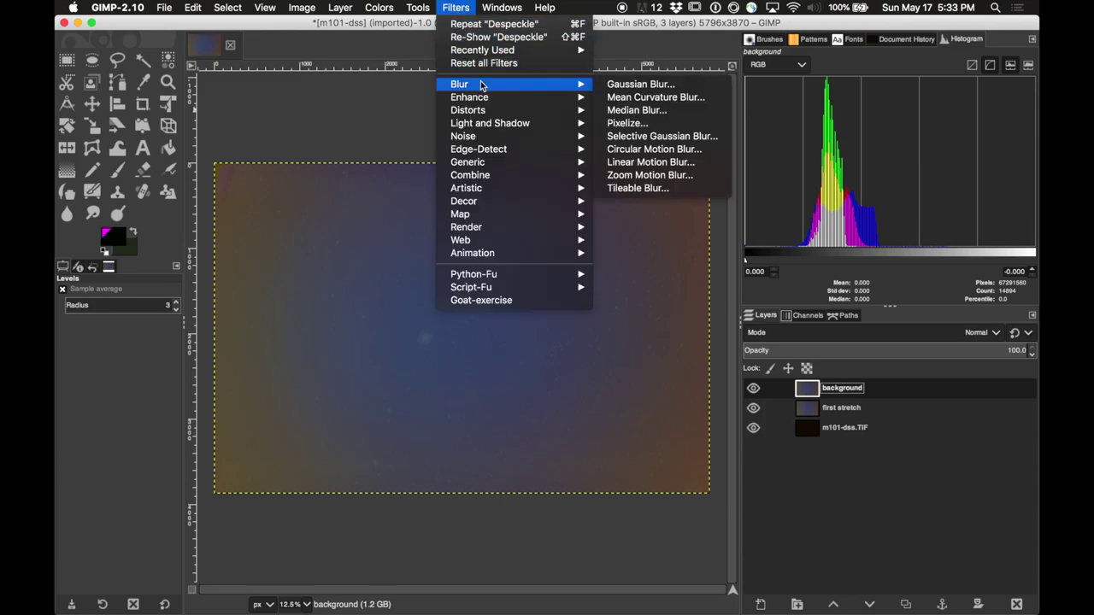
left_click(623, 86)
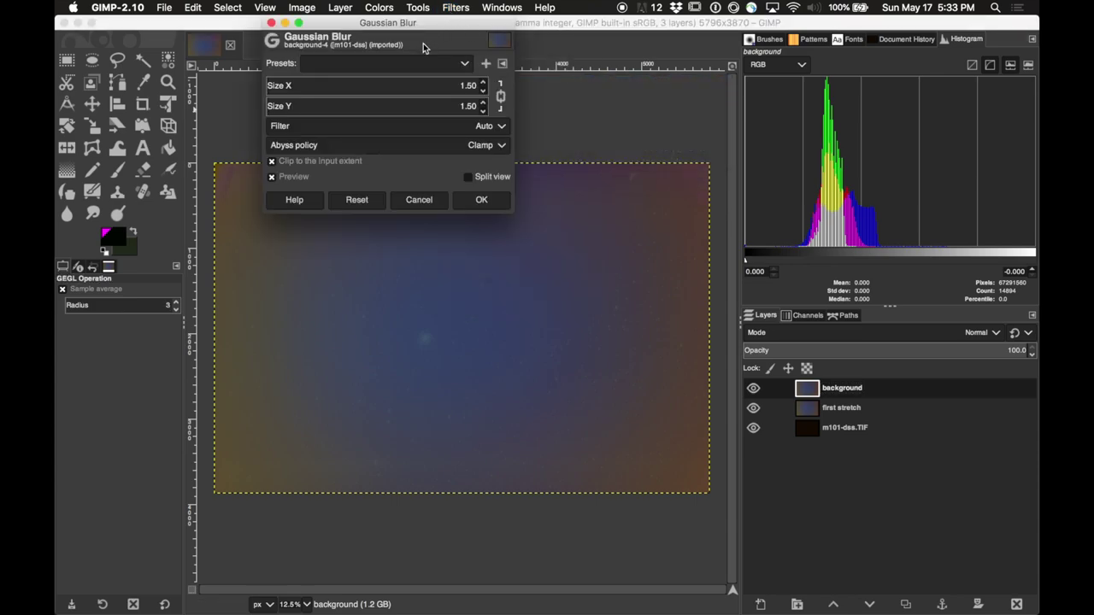
left_click_drag(425, 30, 879, 189)
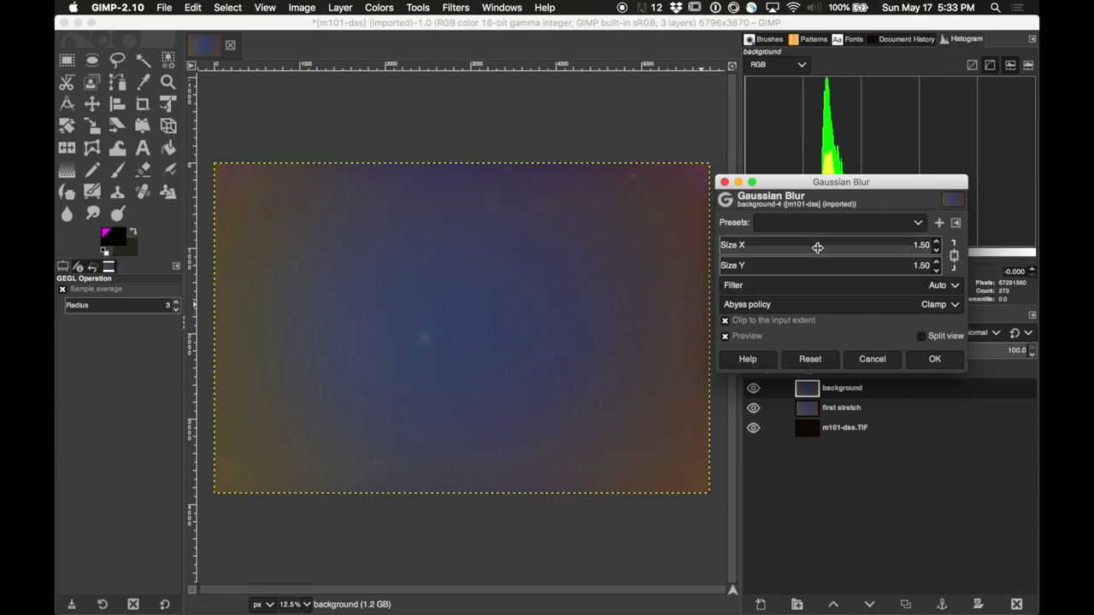
left_click(760, 245)
left_click_drag(735, 248, 900, 245)
type("28.75")
key("Return")
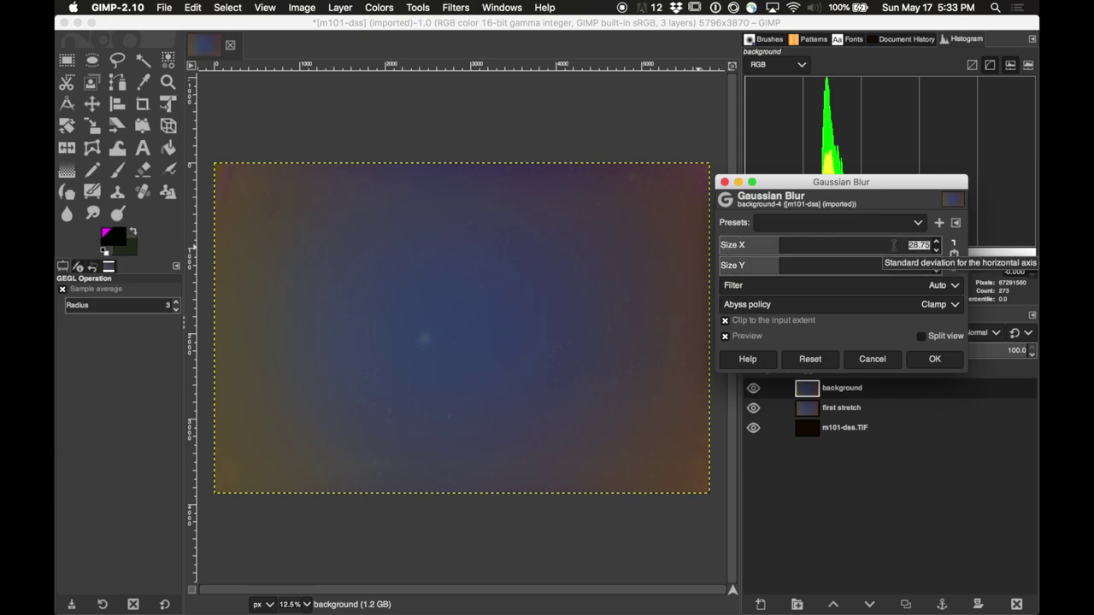
type("200")
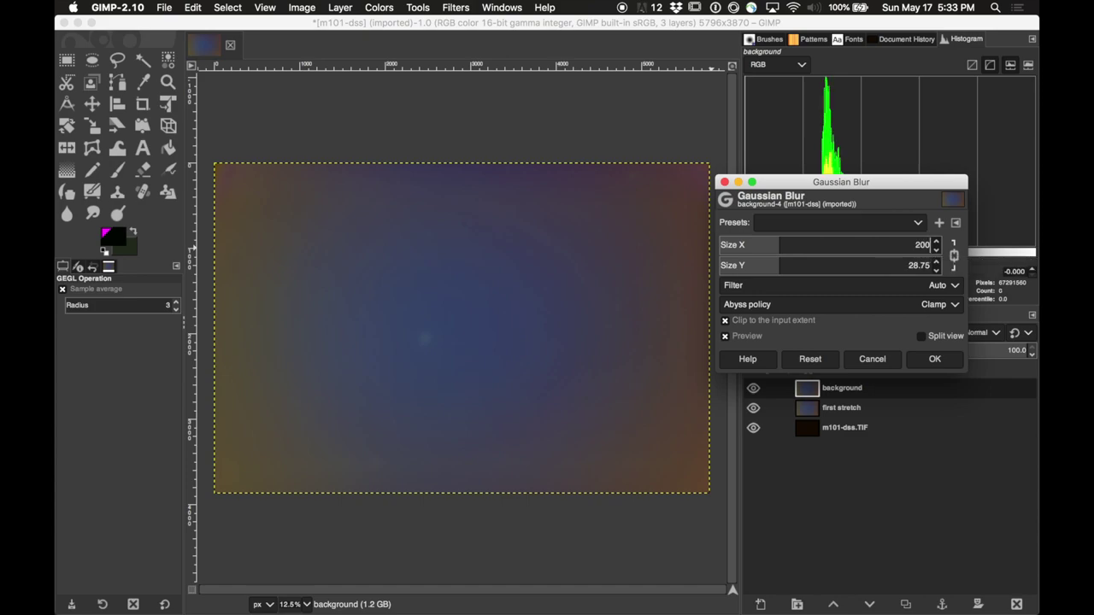
key("Tab")
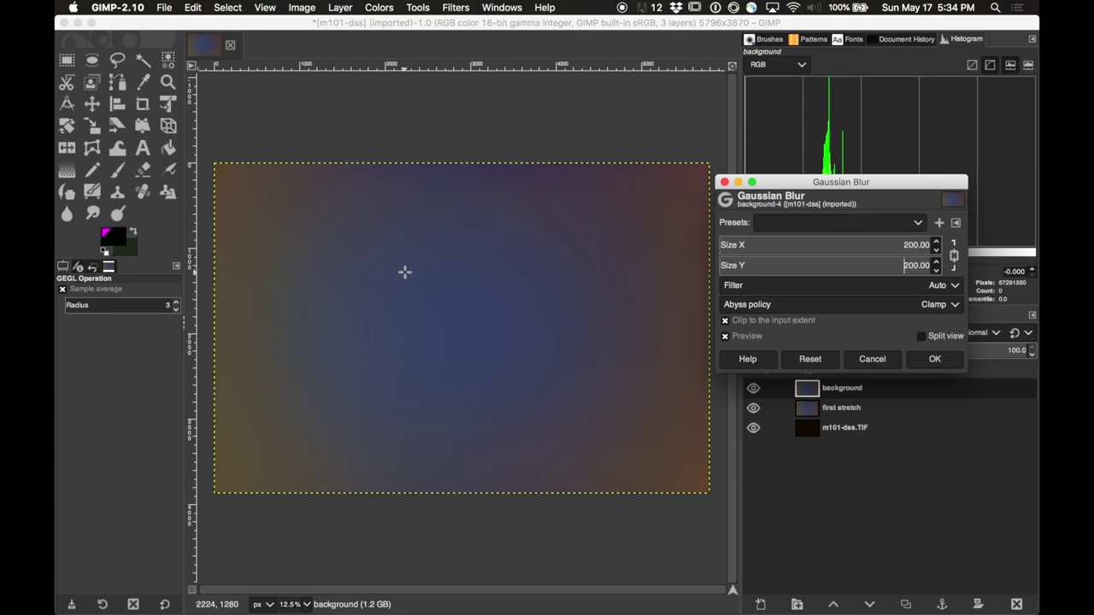
left_click(925, 364)
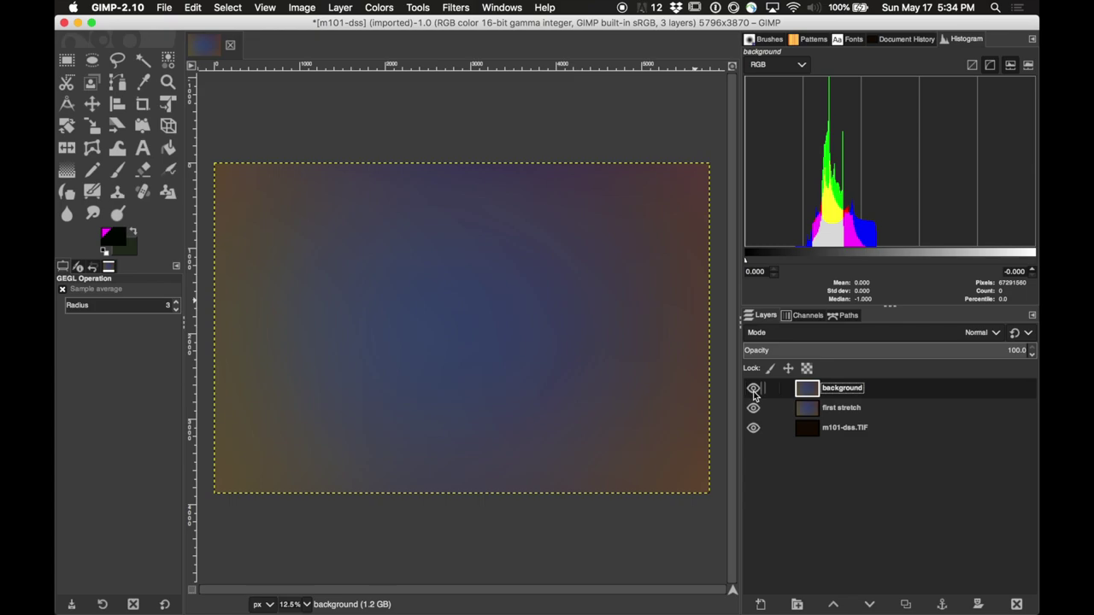
left_click(754, 390)
left_click(754, 392)
left_click(754, 392)
left_click(754, 392)
left_click(753, 389)
left_click(875, 416)
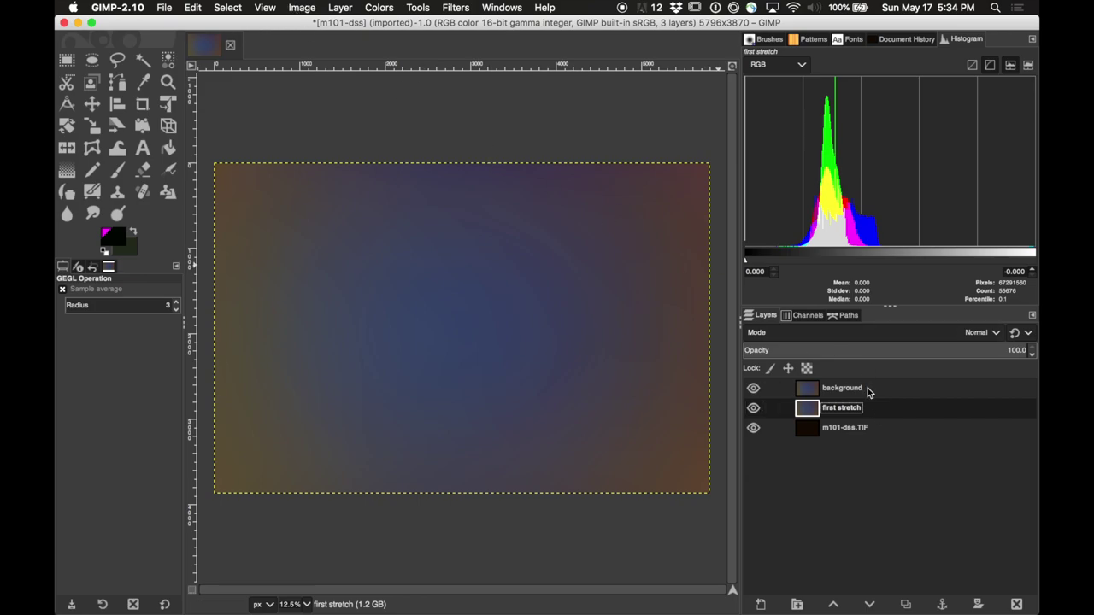
- Duplicate the first stretch layer and rename the copy 'bg-removed'
right_click(884, 409)
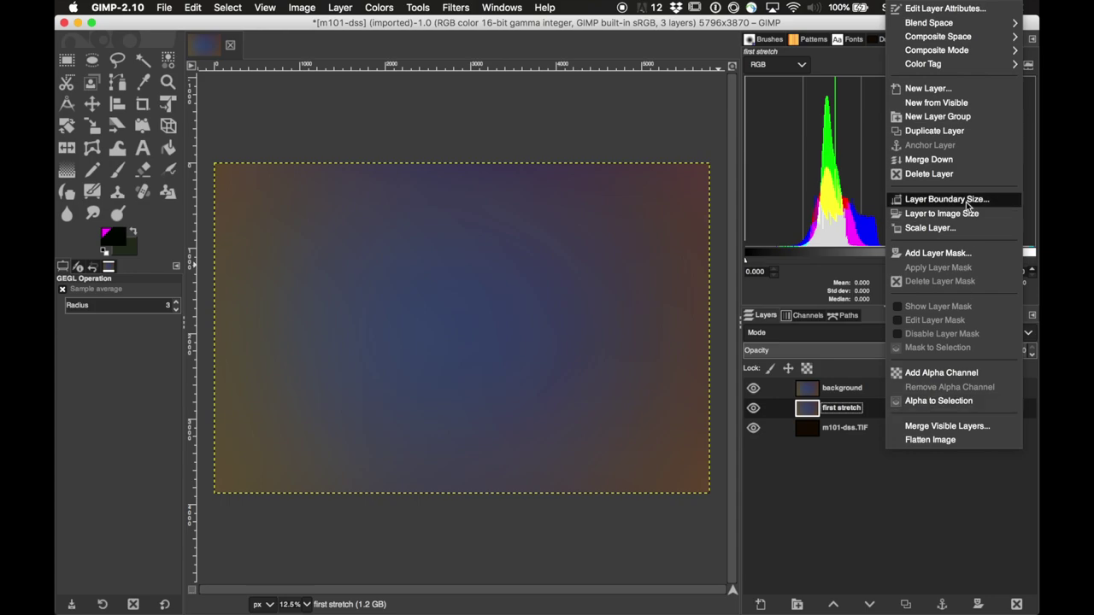
left_click(940, 130)
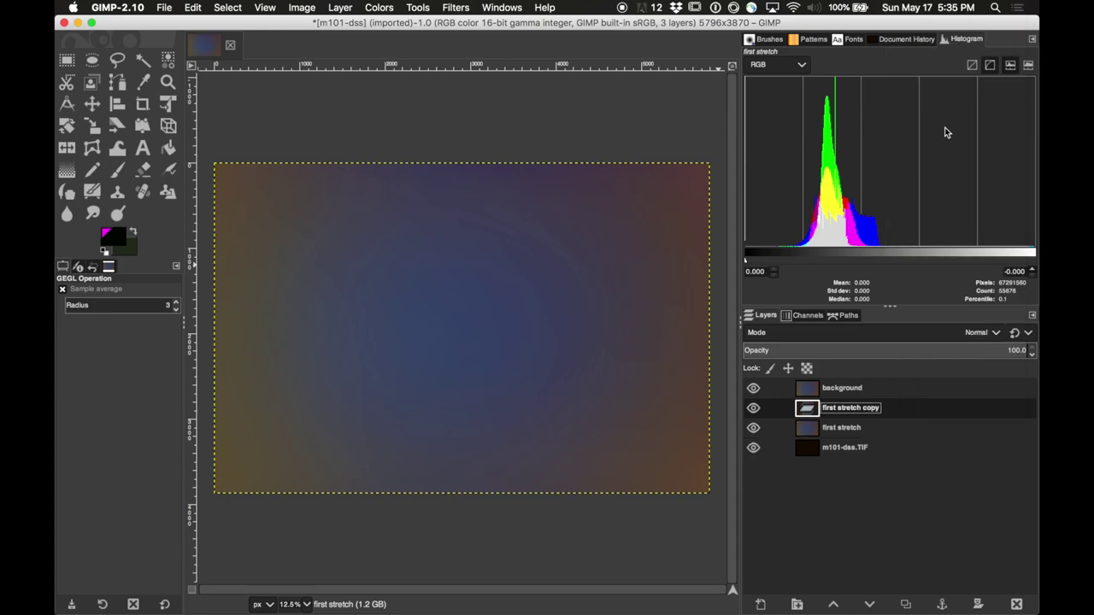
double_click(853, 412)
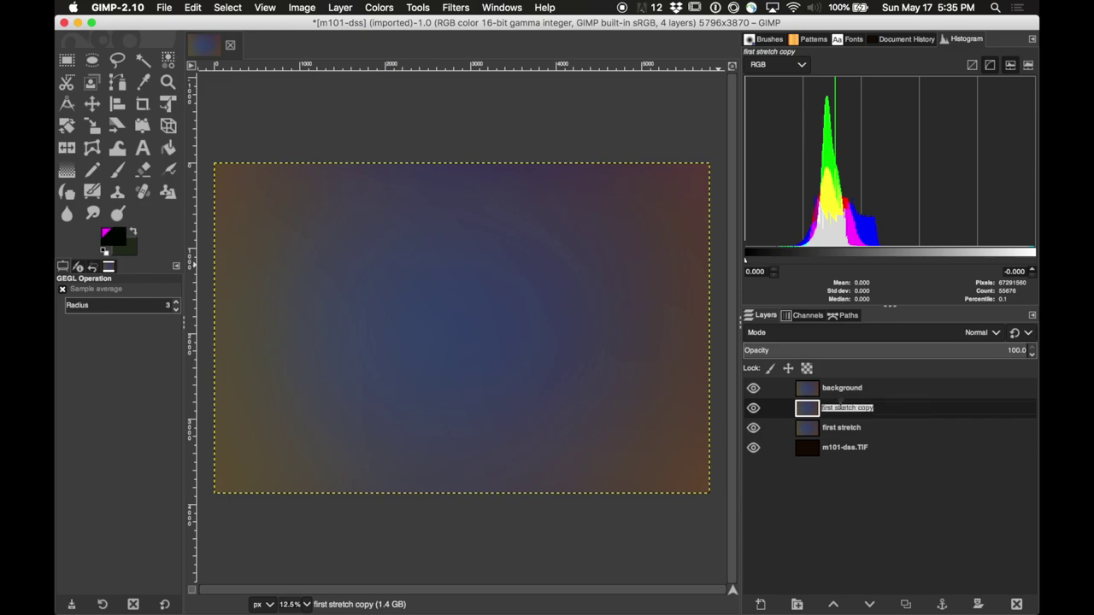
type("bg-removed")
key("Return")
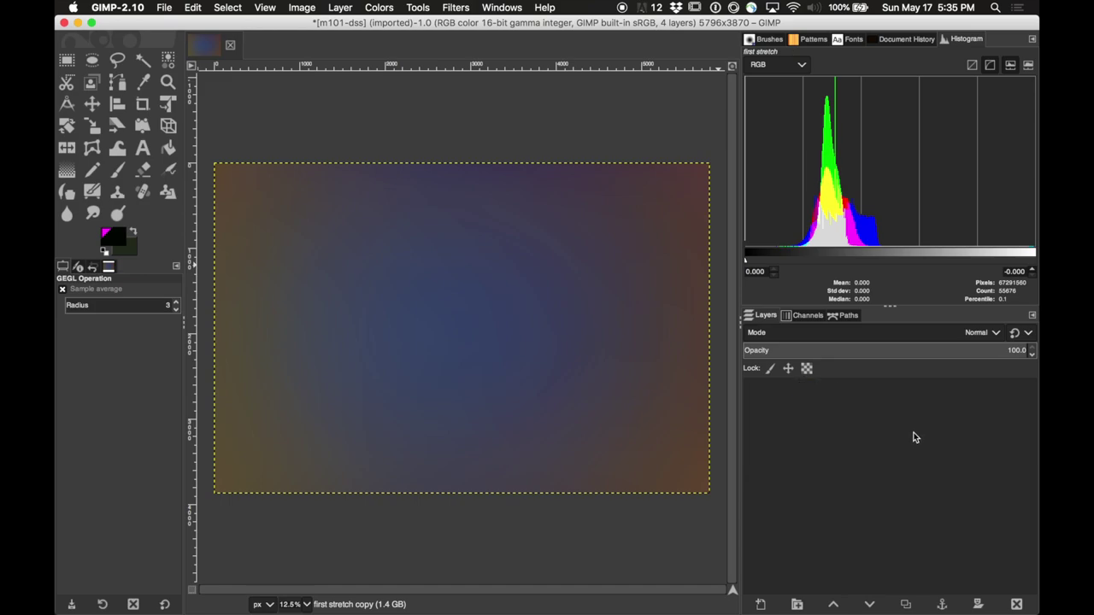
left_click(906, 425)
left_click(901, 408)
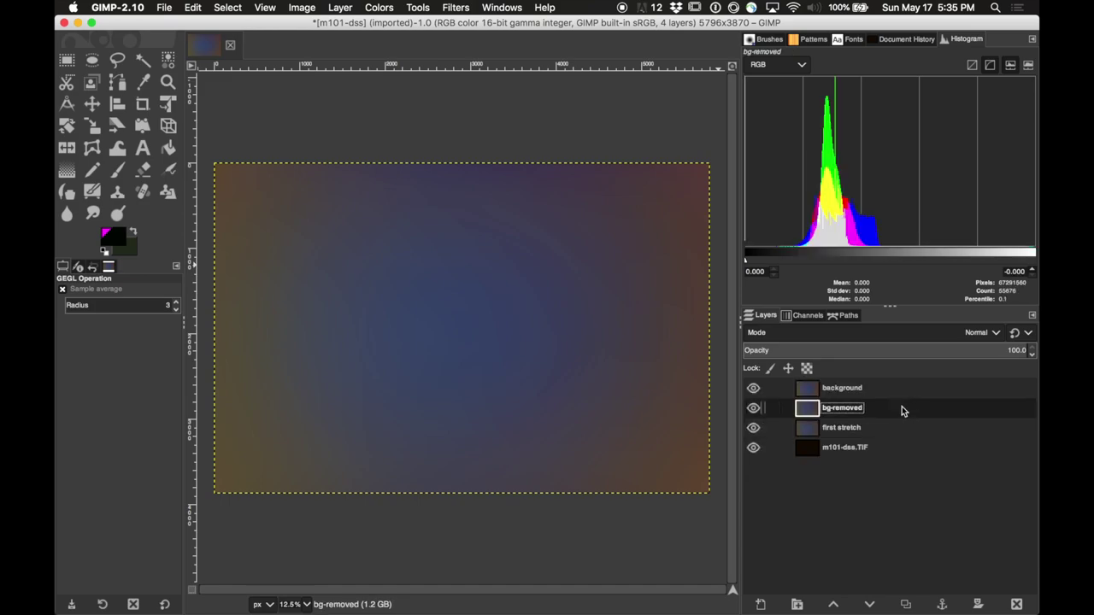
- Briefly hide and reshow the background layer, then make it the active layer
left_click(753, 389)
left_click(753, 391)
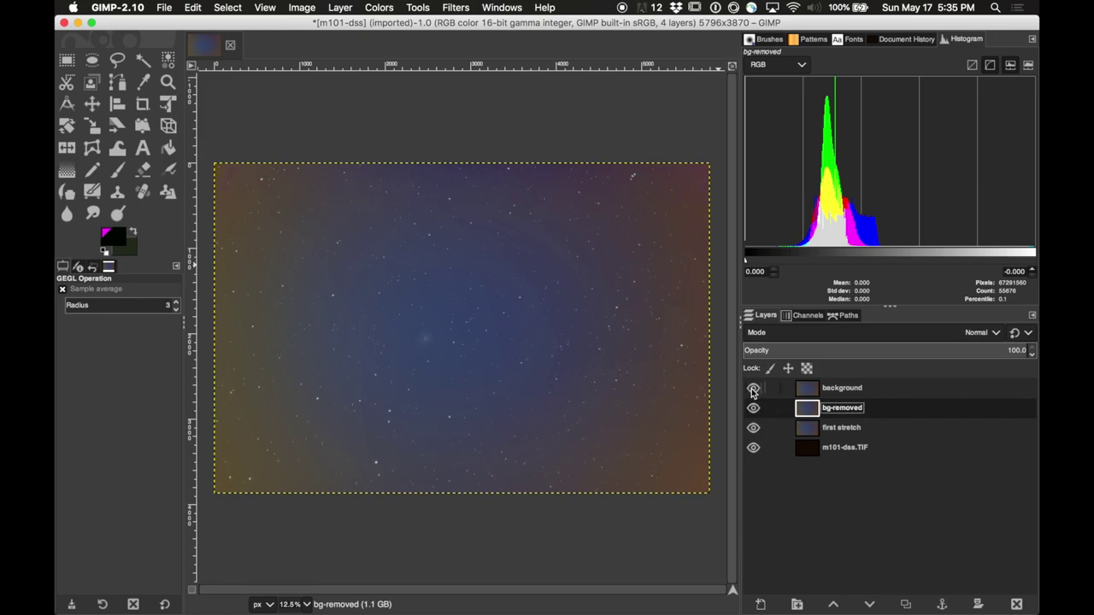
left_click(898, 395)
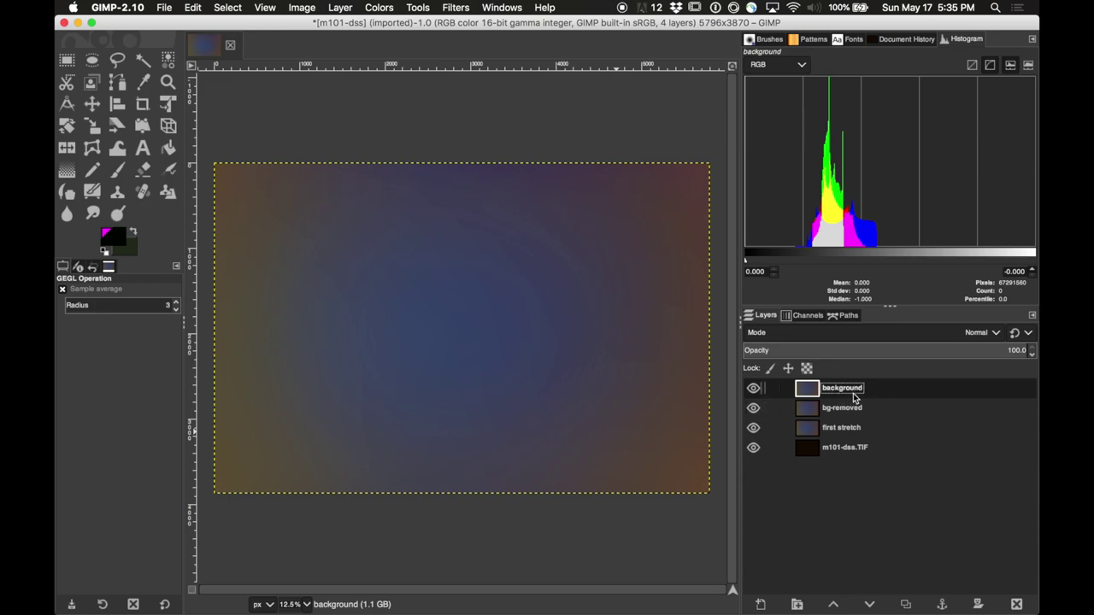
- Switch the background layer's blend mode to Subtract
left_click(995, 333)
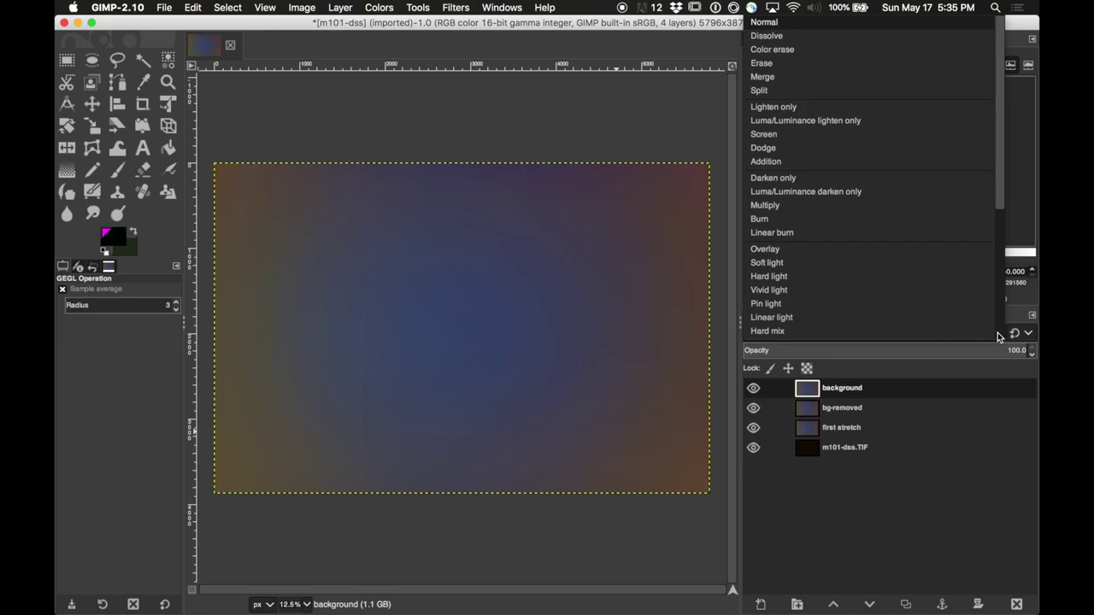
left_click(998, 336)
left_click(997, 334)
left_click(1001, 200)
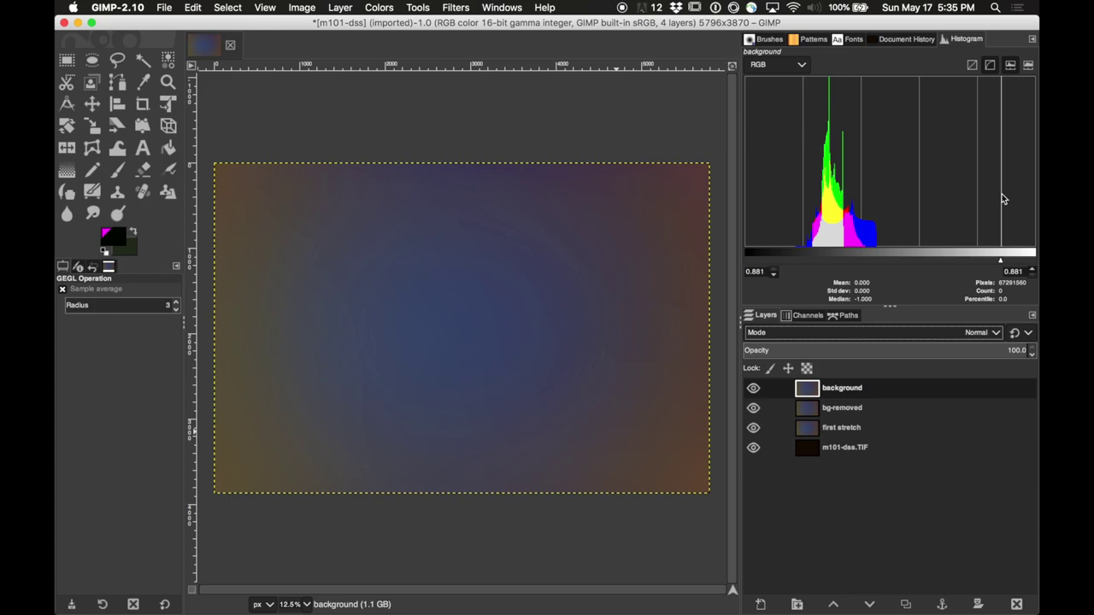
left_click(998, 333)
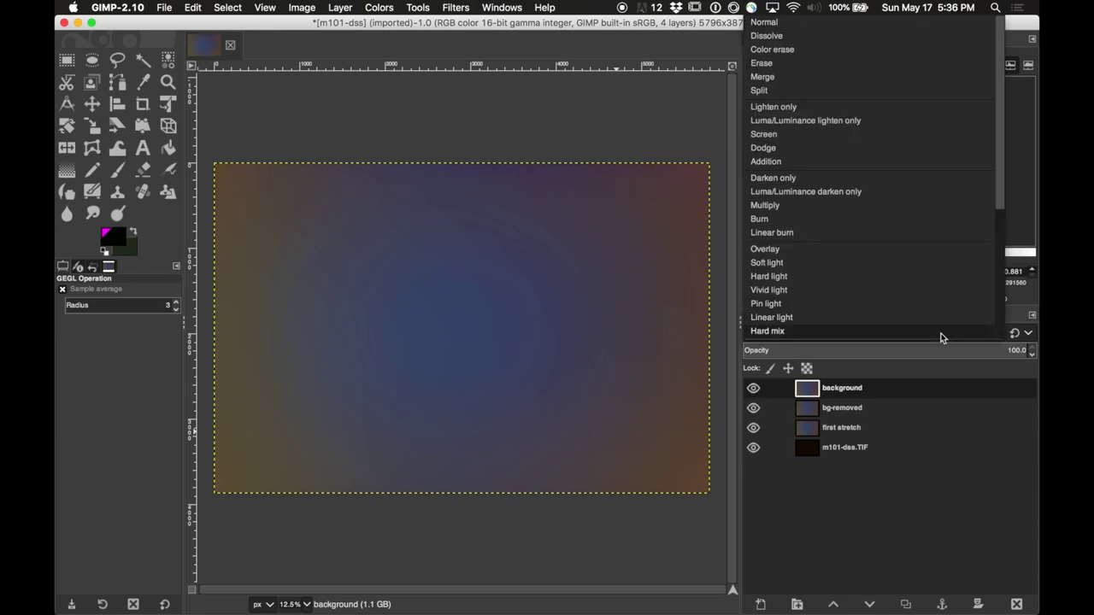
mouse_move(943, 341)
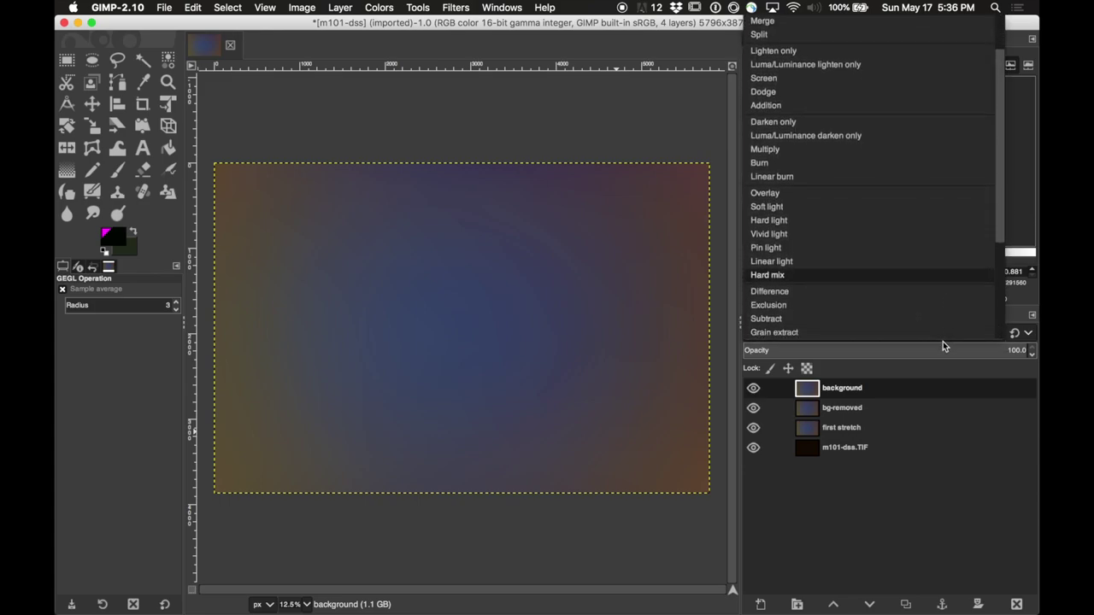
left_click(766, 292)
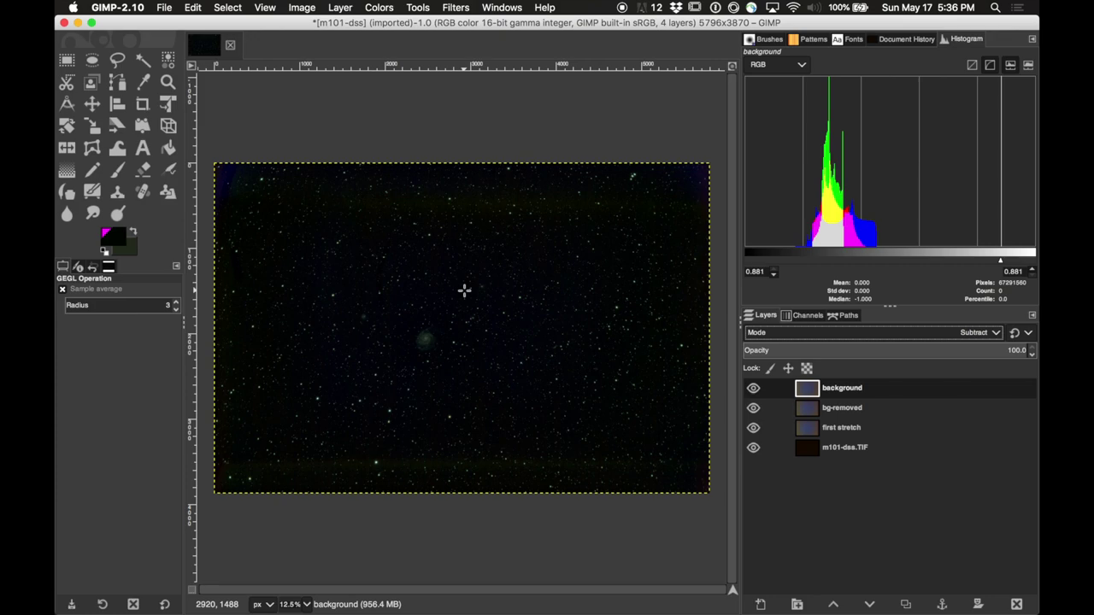
- Zoom in on the galaxy and set the Subtract background layer's opacity to 80
scroll(464, 291, "up", 2)
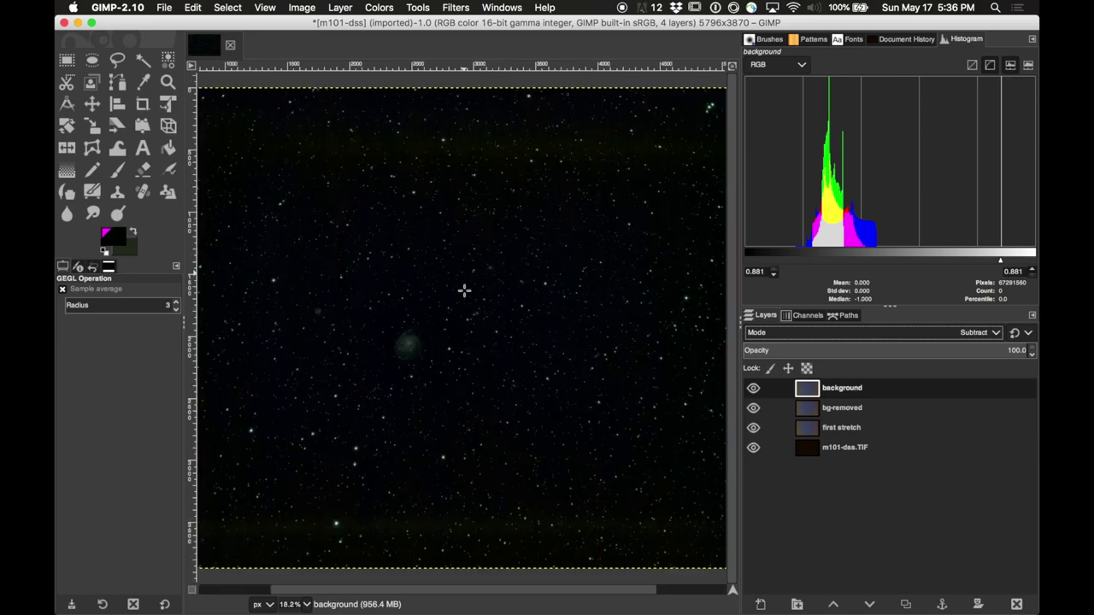
scroll(464, 290, "up", 1)
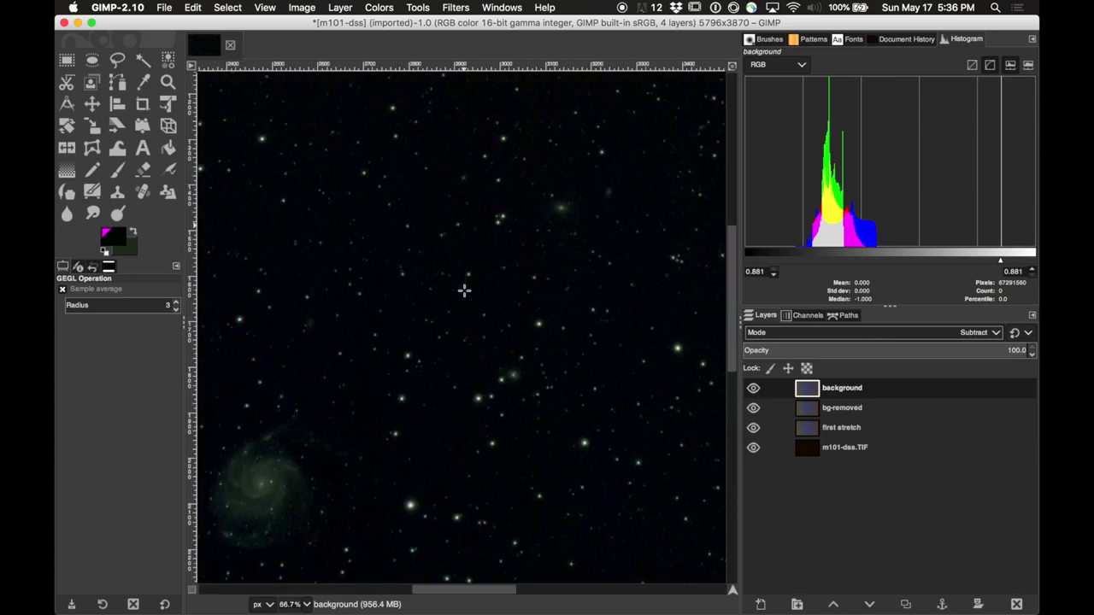
left_click_drag(733, 346, 732, 411)
left_click_drag(488, 592, 443, 592)
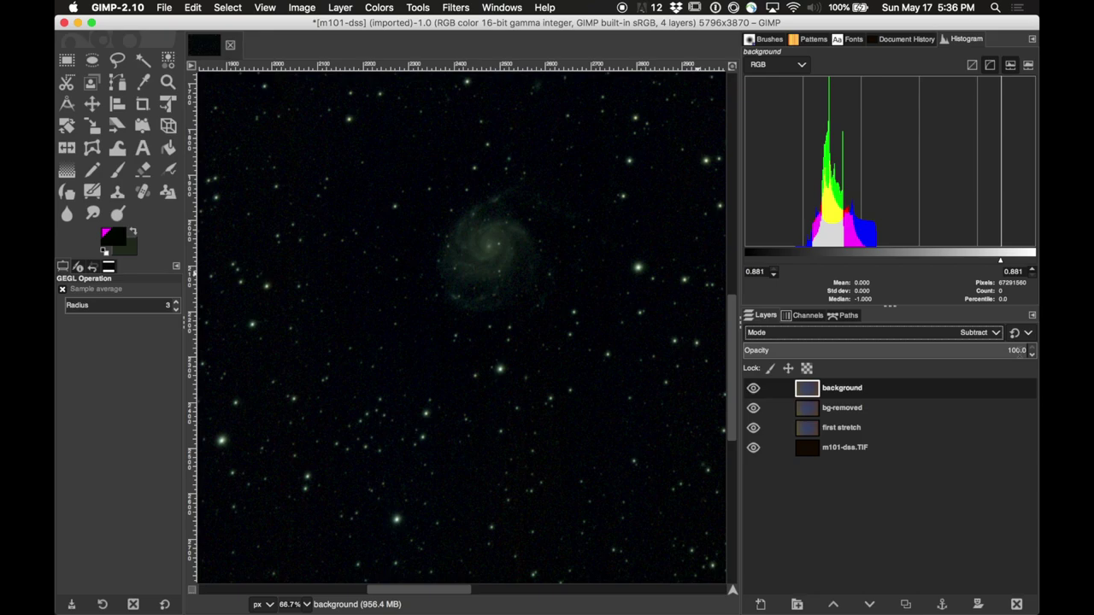
left_click(1033, 355)
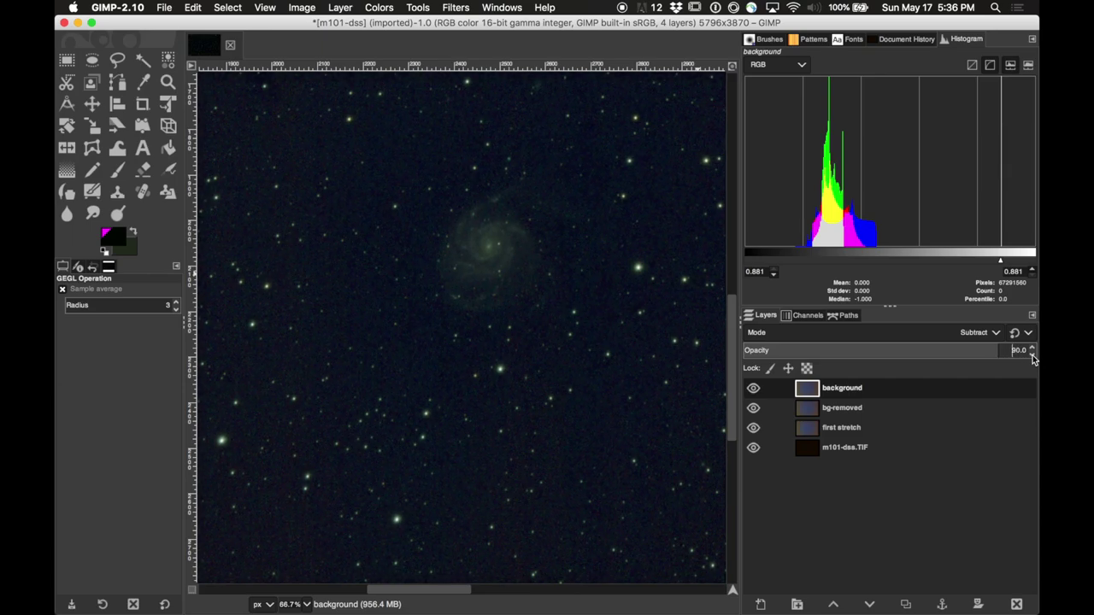
left_click(1032, 355)
left_click(1032, 355)
left_click(1033, 355)
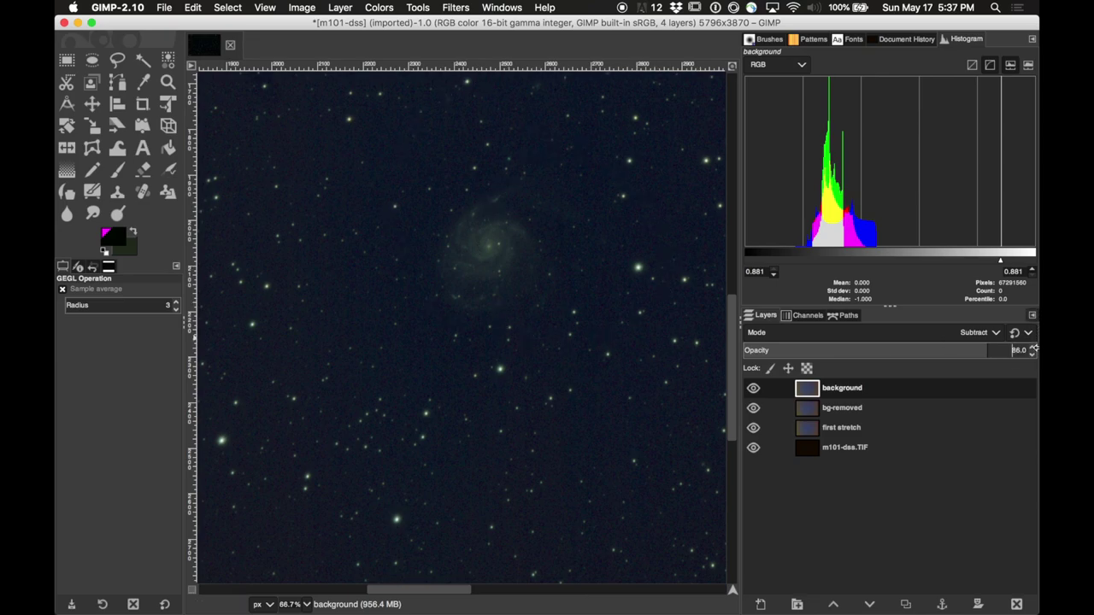
left_click(1032, 356)
left_click(1033, 356)
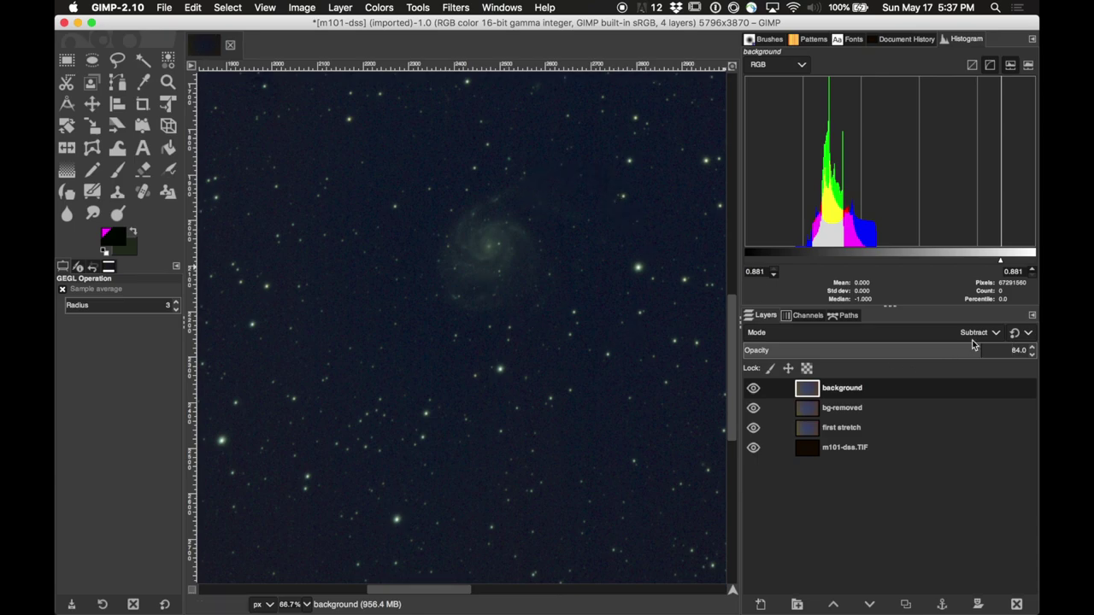
left_click(1033, 356)
left_click(1033, 356)
left_click(1032, 356)
left_click(1032, 356)
left_click(1034, 350)
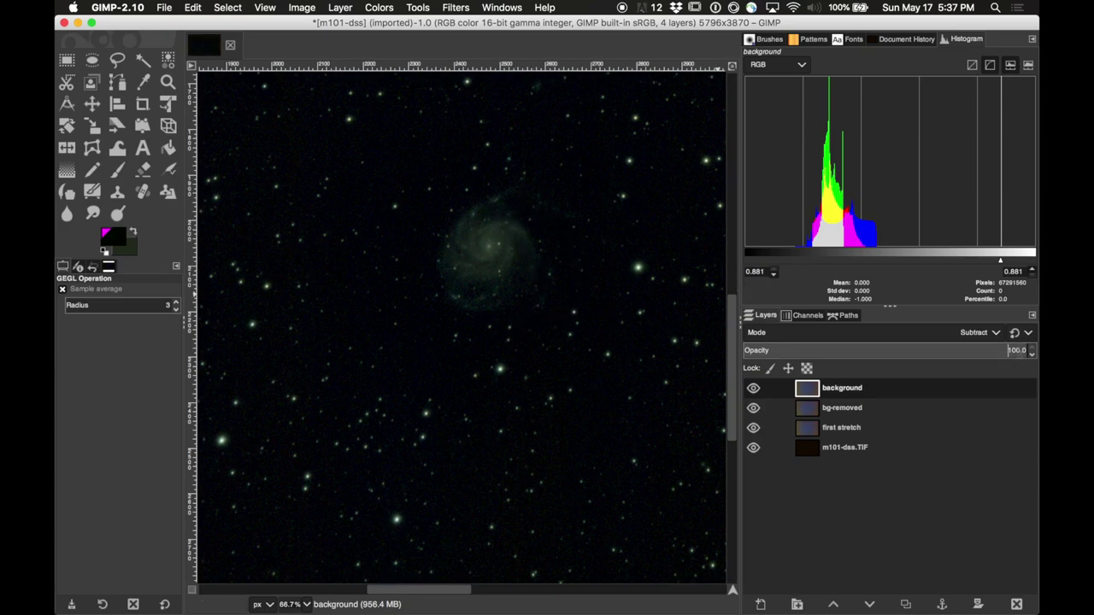
double_click(1015, 351)
type("80")
key("Return")
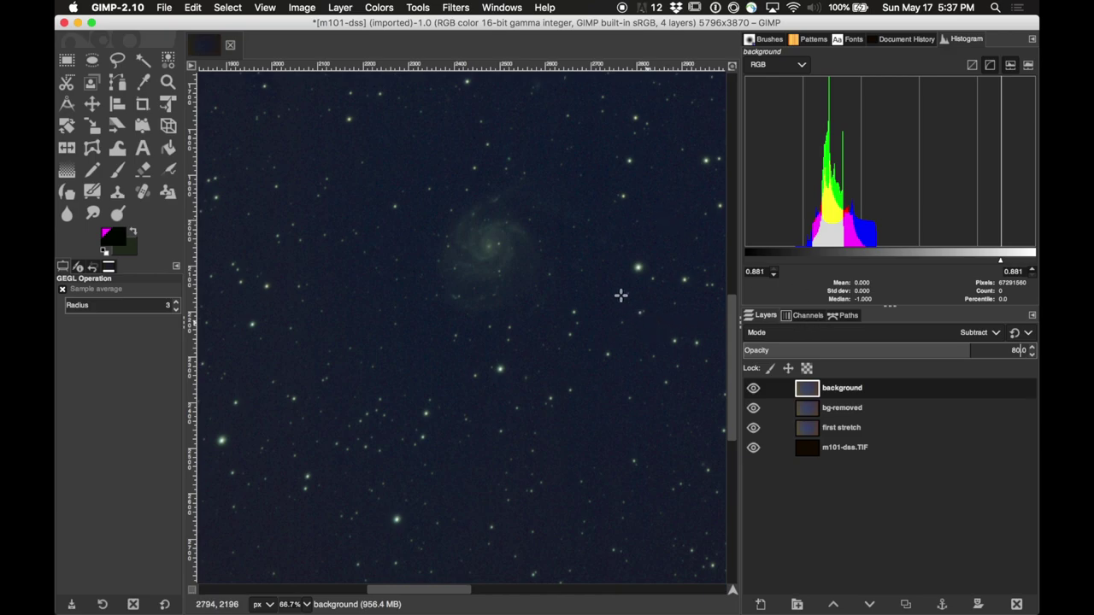
left_click(909, 410)
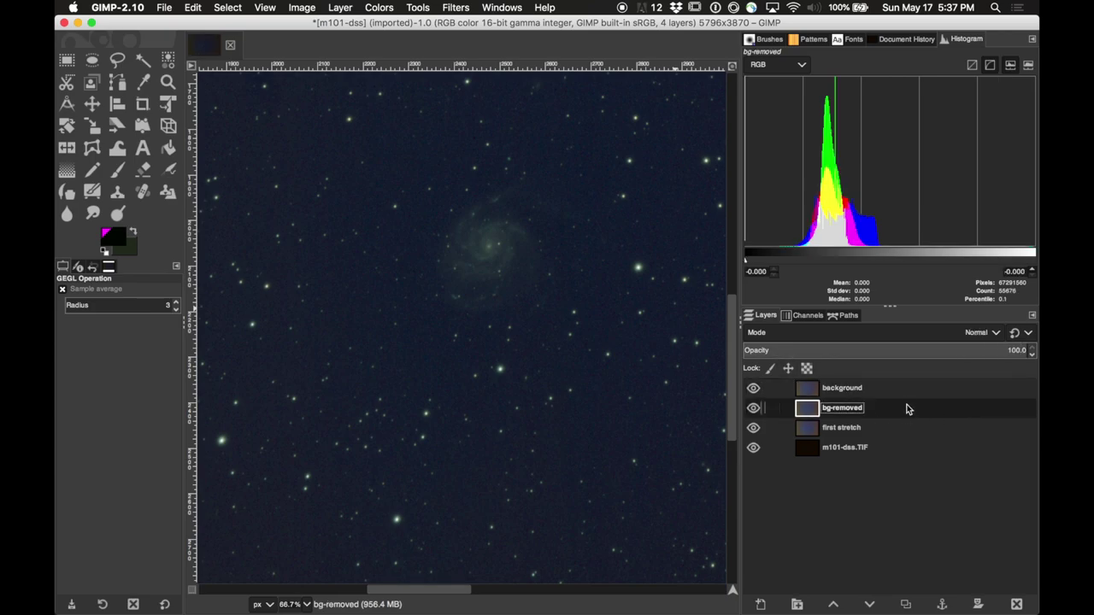
left_click(909, 388)
scroll(603, 271, "down", 5)
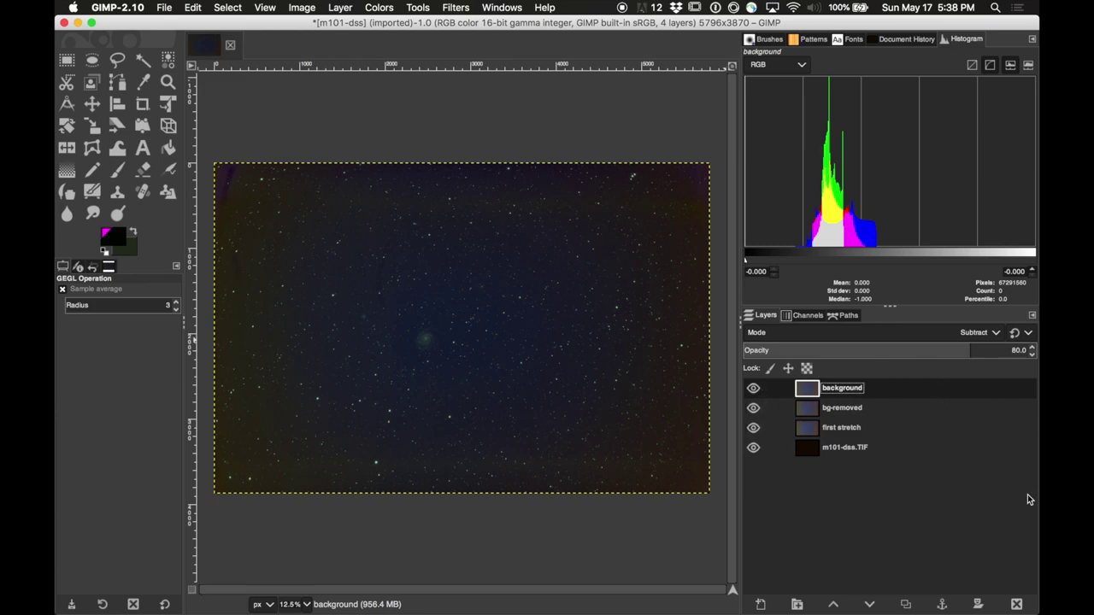
left_click(898, 404)
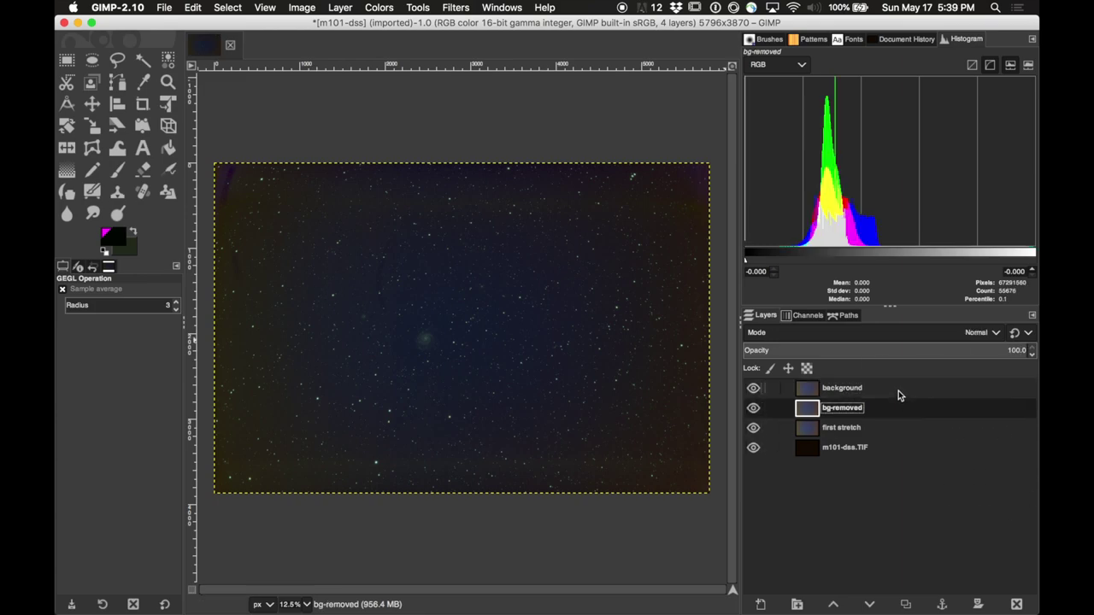
left_click(899, 395)
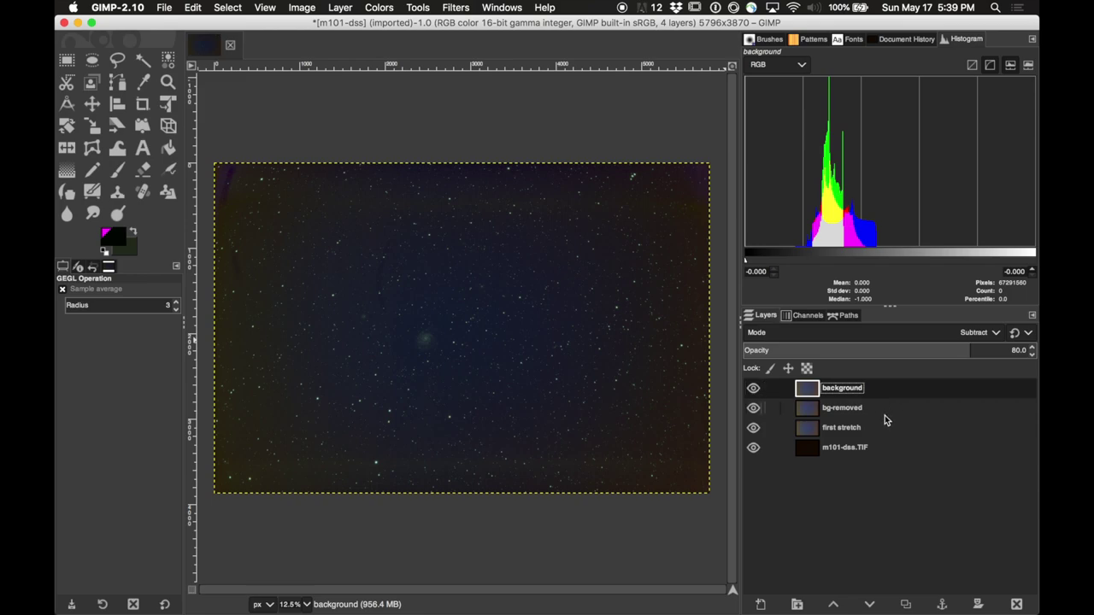
- Merge the Subtract-mode background layer down into bg-removed with Layer > Merge Down
right_click(885, 397)
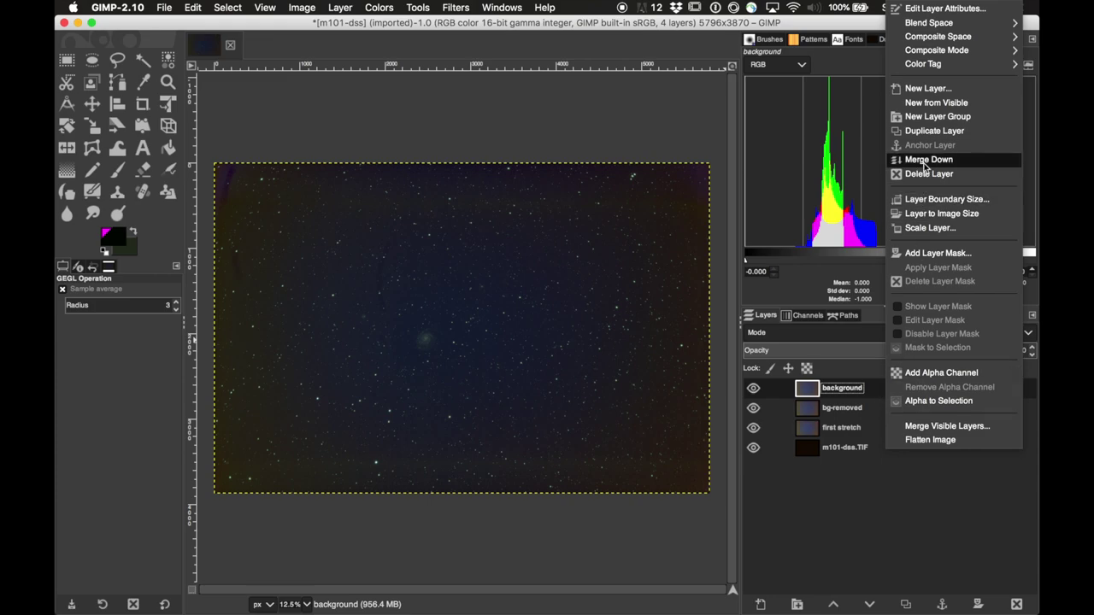
left_click(872, 390)
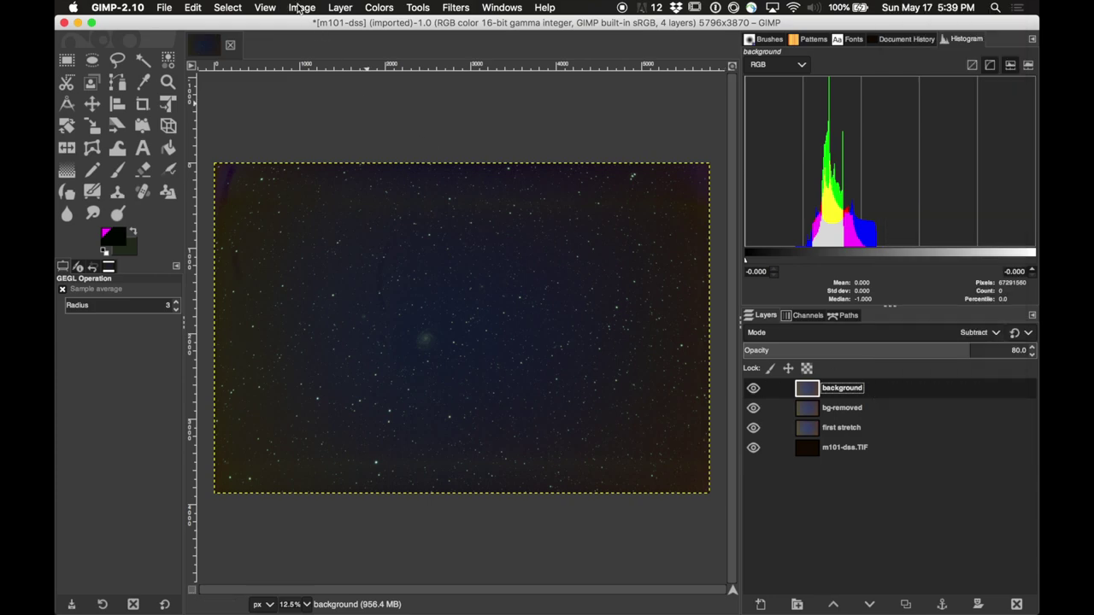
left_click(334, 7)
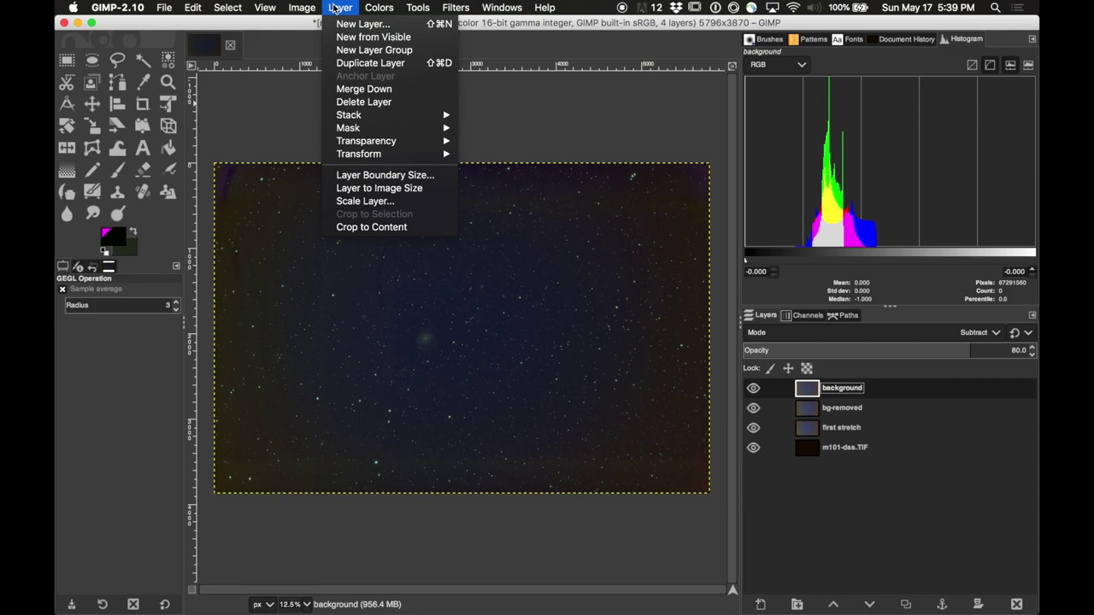
left_click(350, 91)
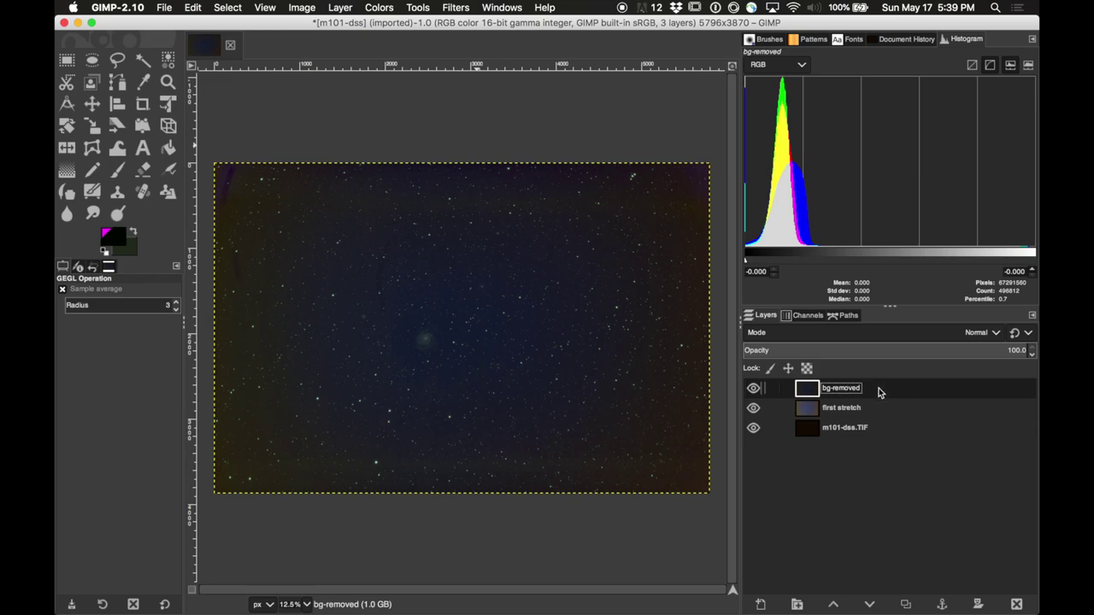
left_click(753, 390)
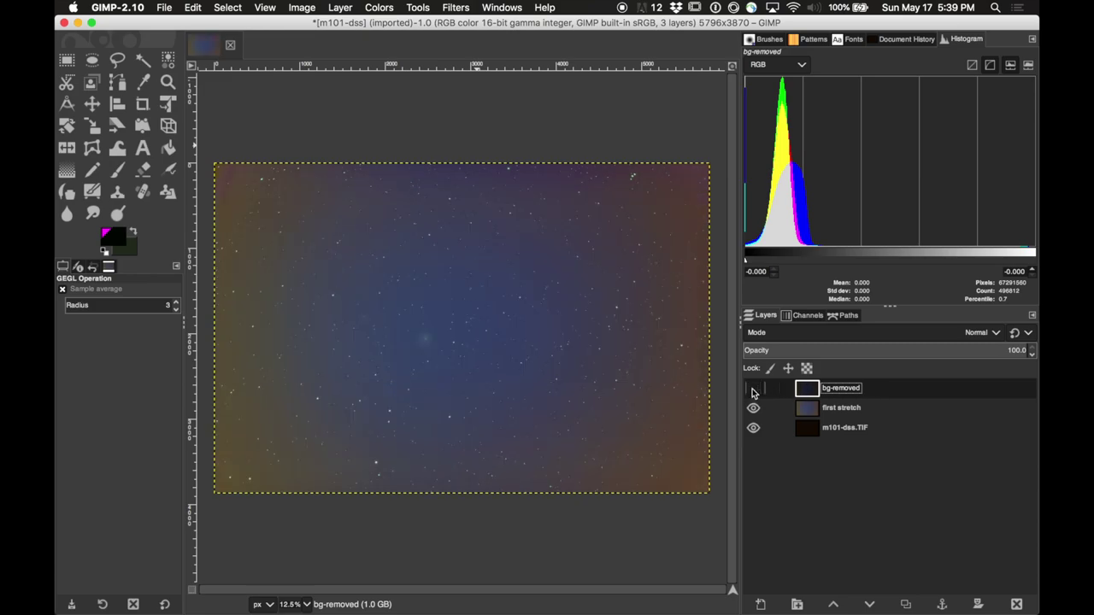
left_click(753, 389)
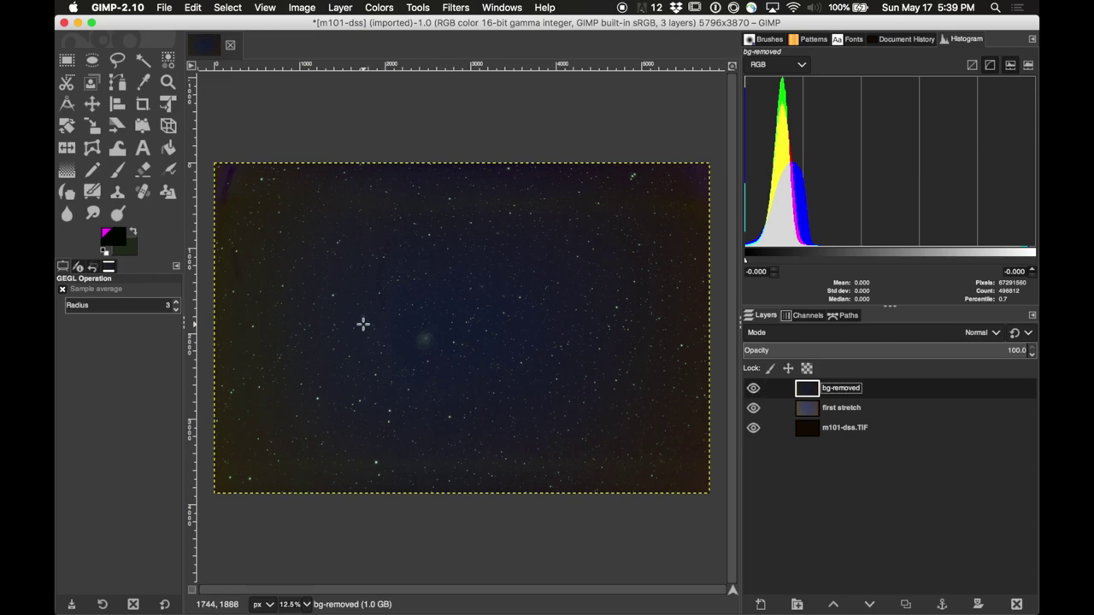
scroll(363, 323, "up", 3)
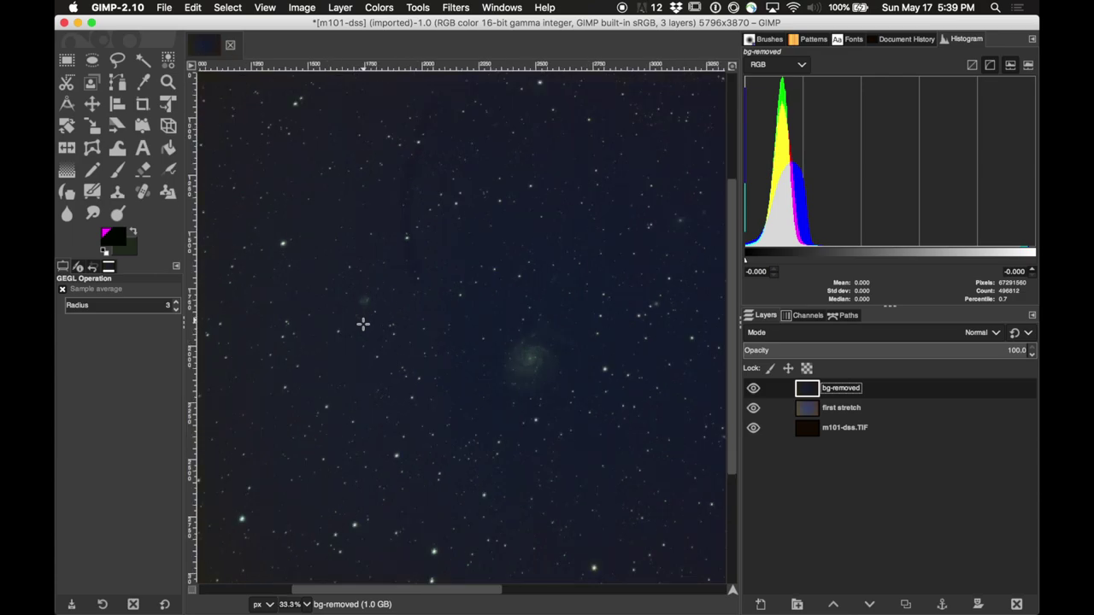
scroll(364, 323, "right", 5)
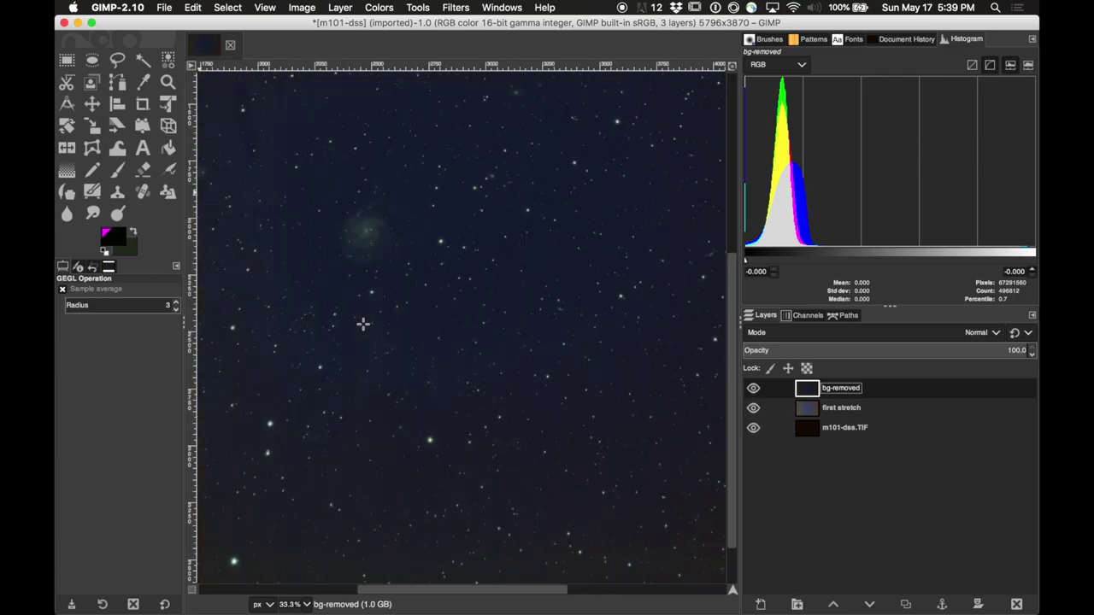
scroll(363, 323, "up", 4)
scroll(363, 323, "down", 4)
scroll(363, 323, "left", 12)
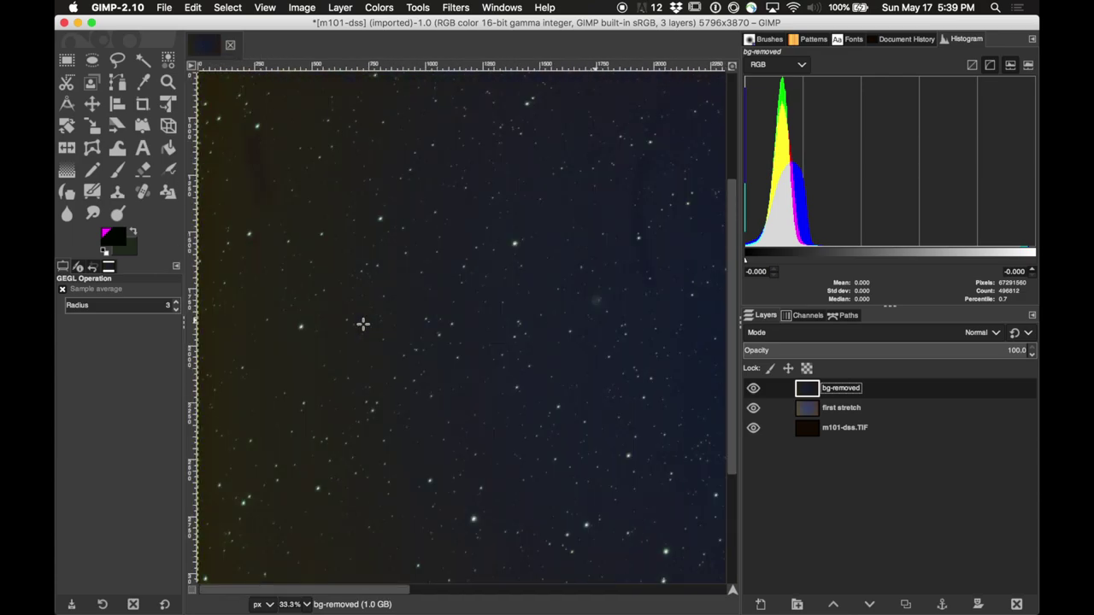
scroll(363, 323, "down", 4)
scroll(363, 323, "right", 15)
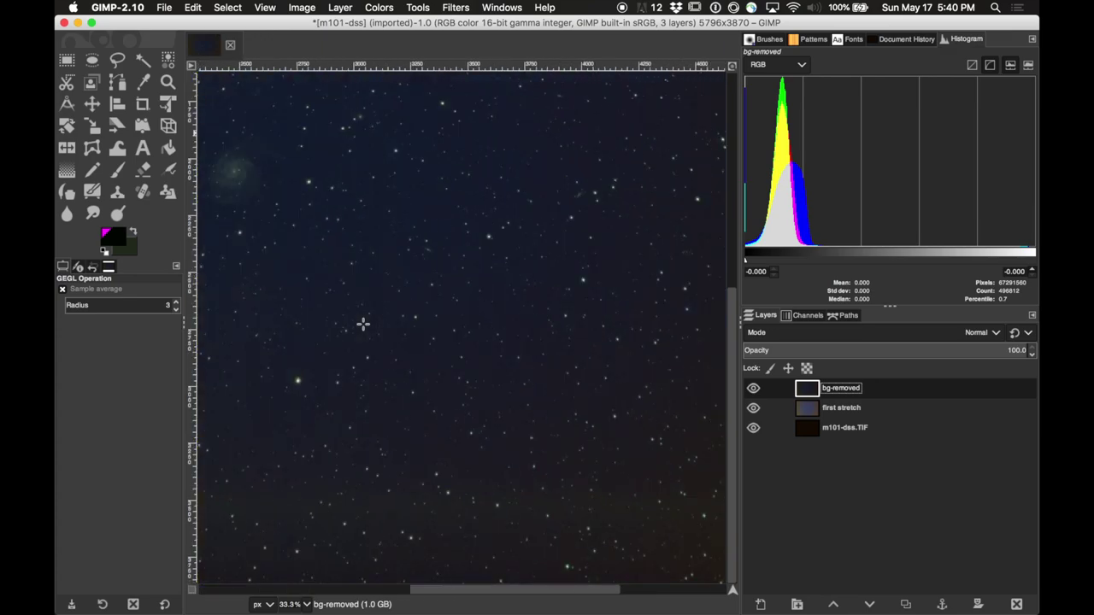
scroll(363, 324, "up", 2)
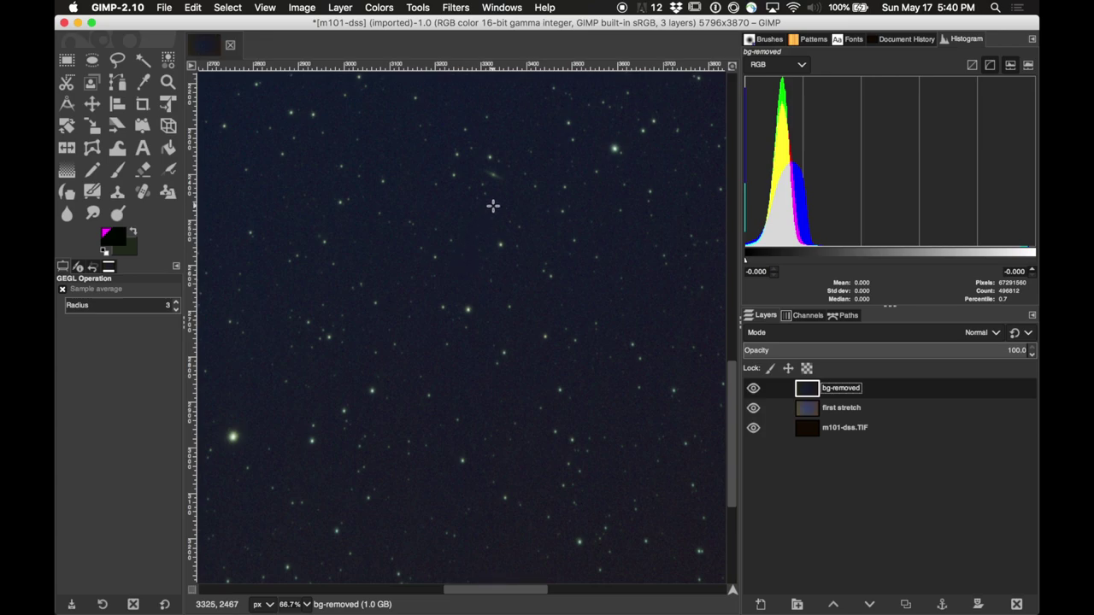
scroll(493, 206, "up", 3)
scroll(493, 205, "left", 5)
scroll(493, 206, "right", 5)
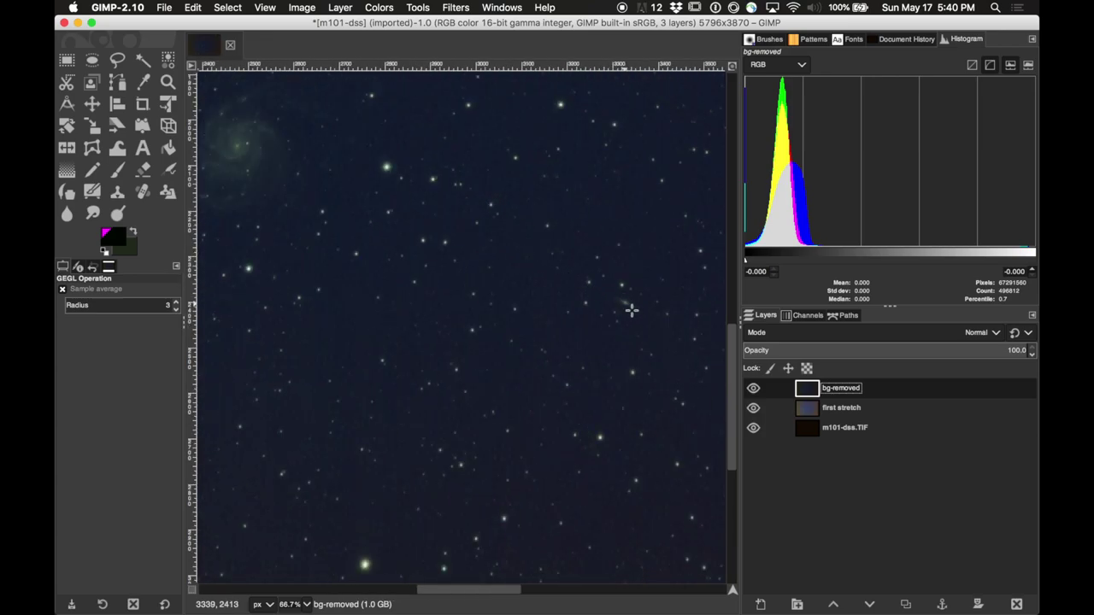
scroll(519, 278, "left", 2)
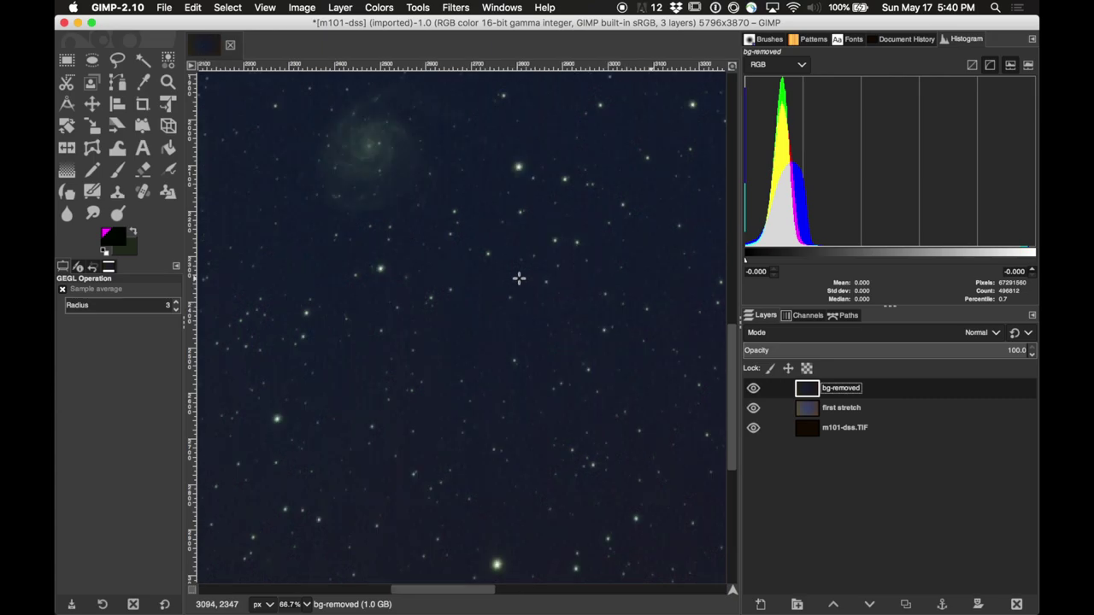
scroll(518, 278, "left", 5)
scroll(519, 278, "up", 3)
scroll(518, 278, "left", 2)
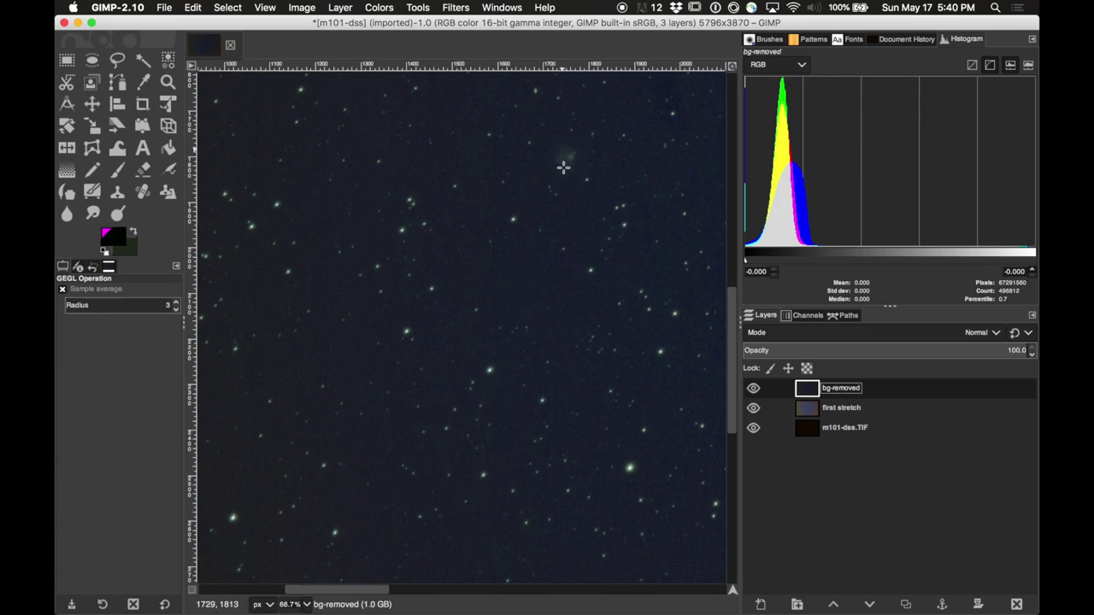
scroll(566, 170, "right", 6)
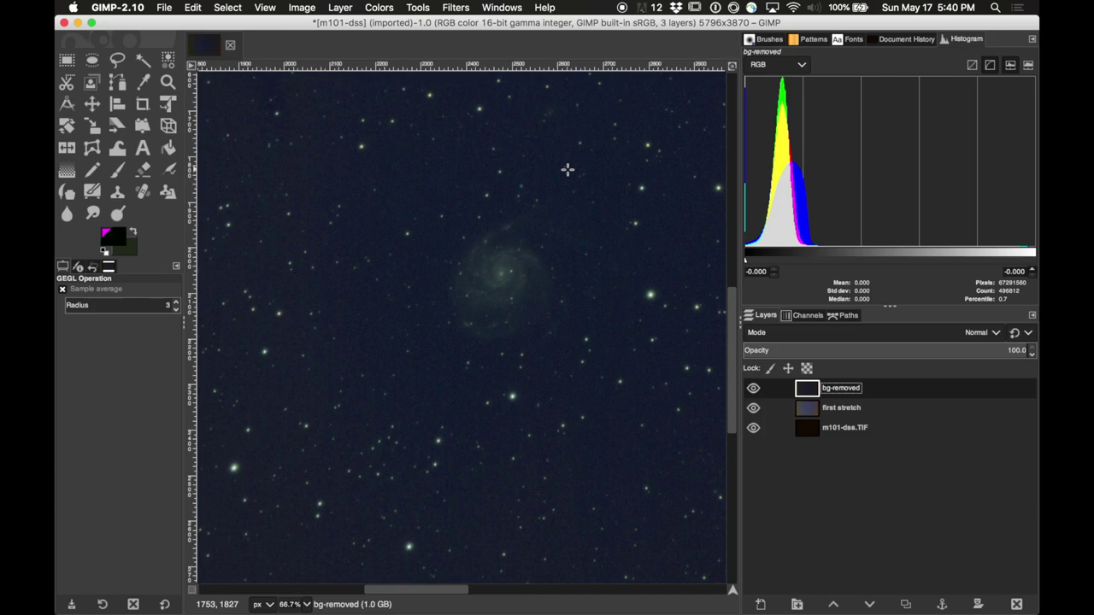
scroll(567, 170, "down", 3)
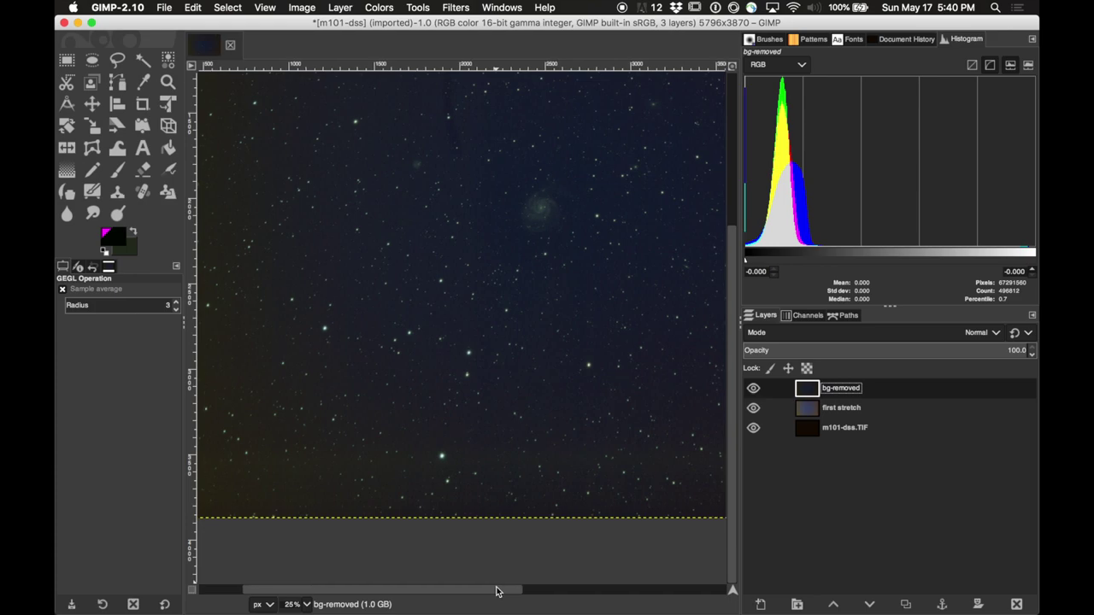
left_click_drag(498, 591, 562, 589)
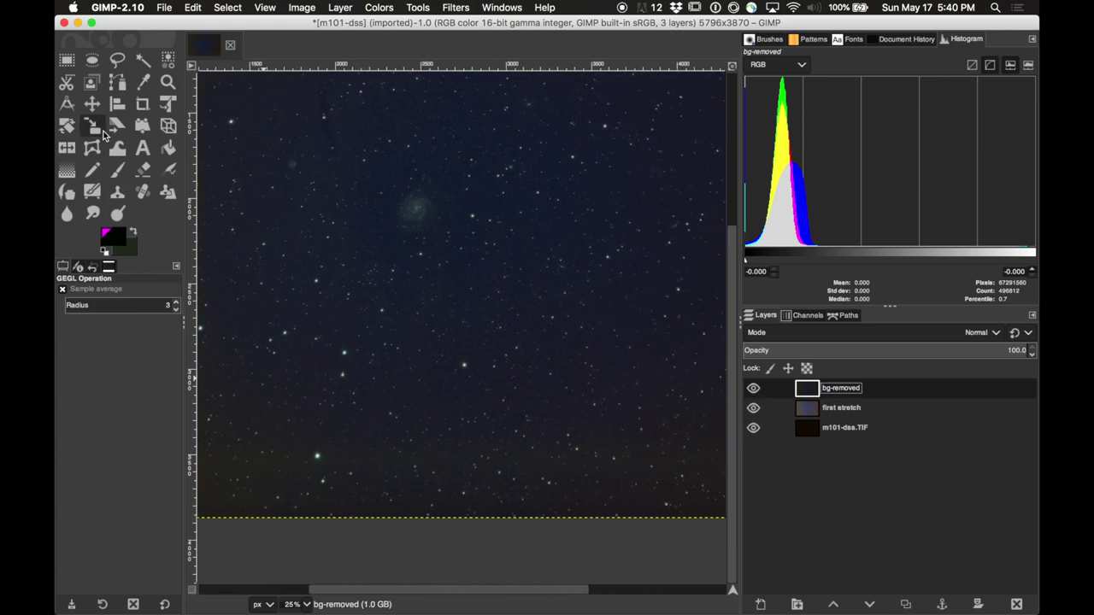
- Draw a crop rectangle around the galaxy, raise its top edge, and crop to 1988×1444
left_click(142, 108)
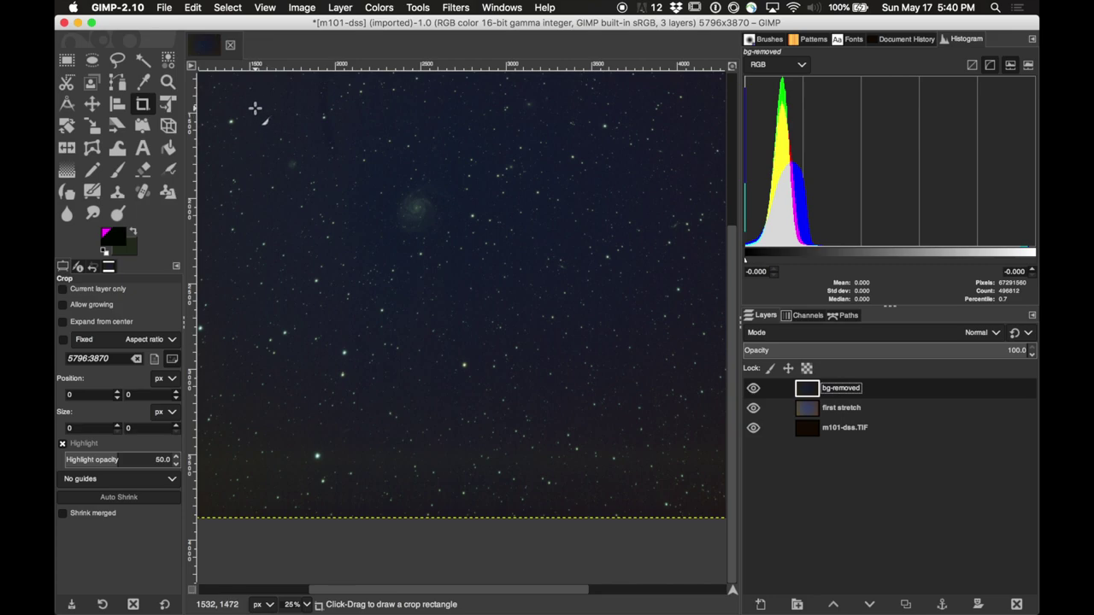
left_click_drag(257, 113, 599, 345)
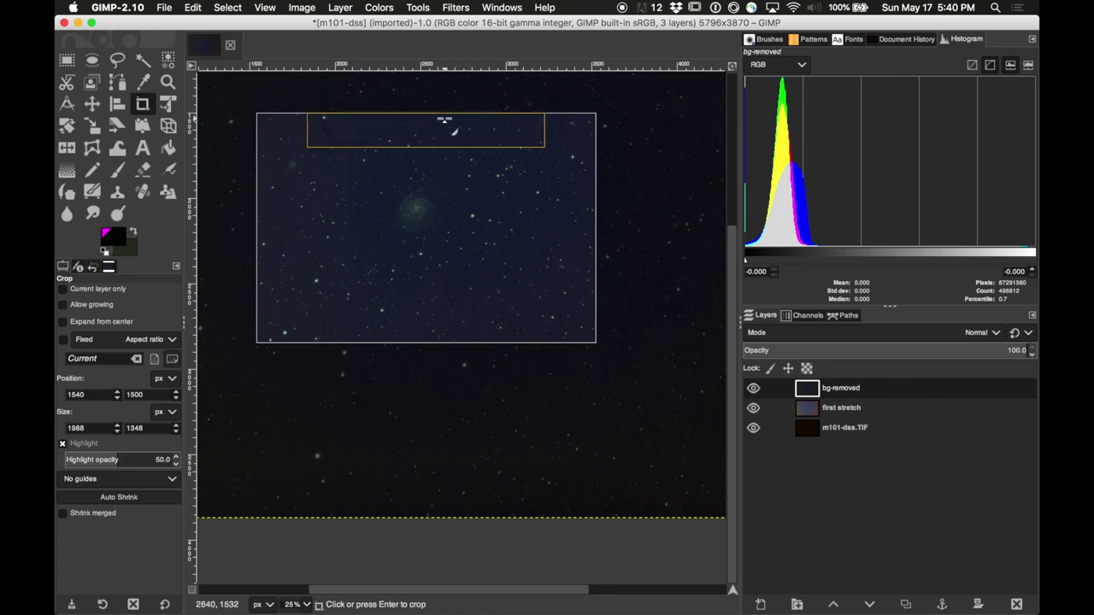
left_click_drag(444, 117, 447, 103)
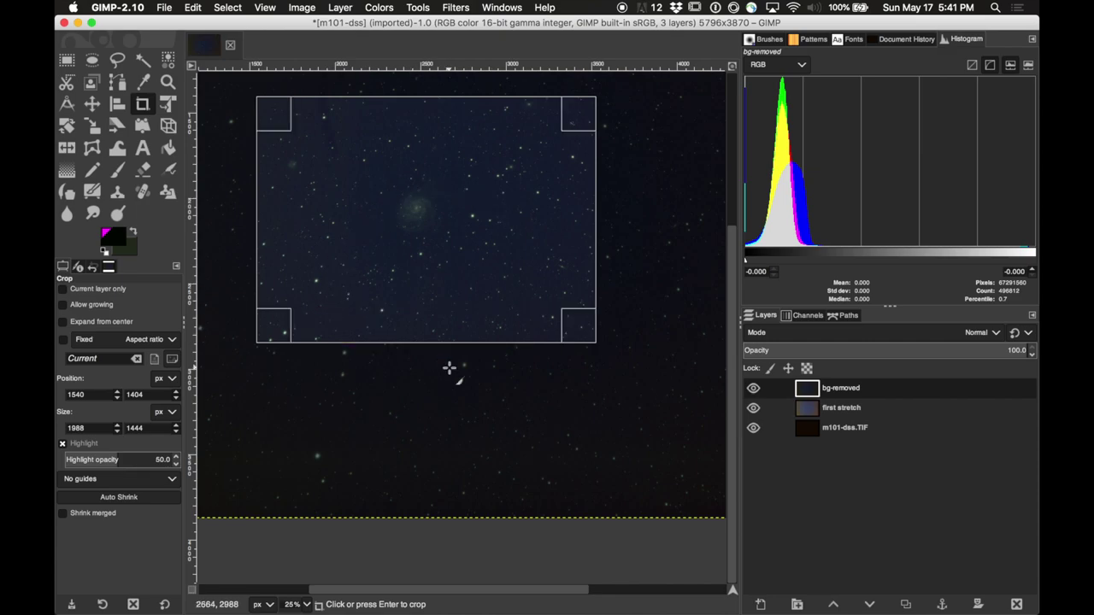
key("Return")
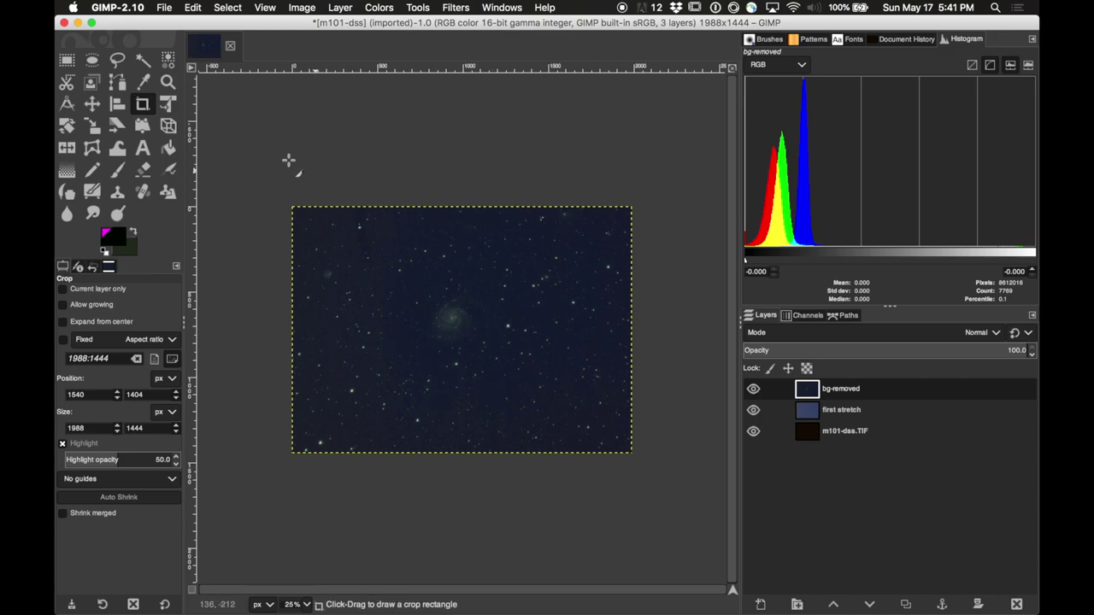
left_click(333, 7)
- In Levels, raise the blue channel's black input to 7.08
mouse_move(368, 7)
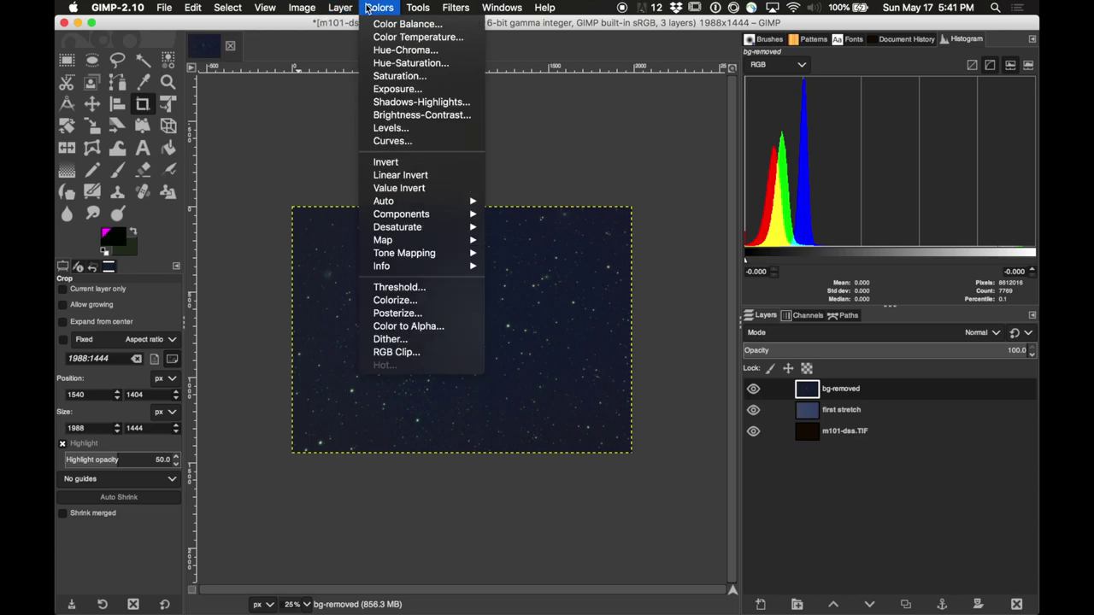
left_click(397, 128)
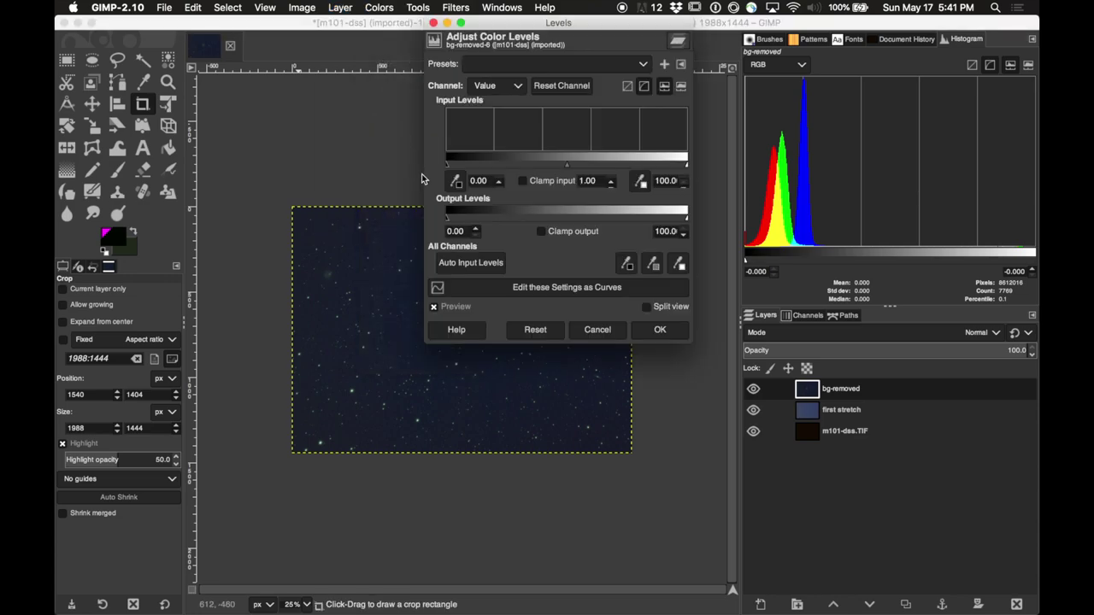
left_click(519, 86)
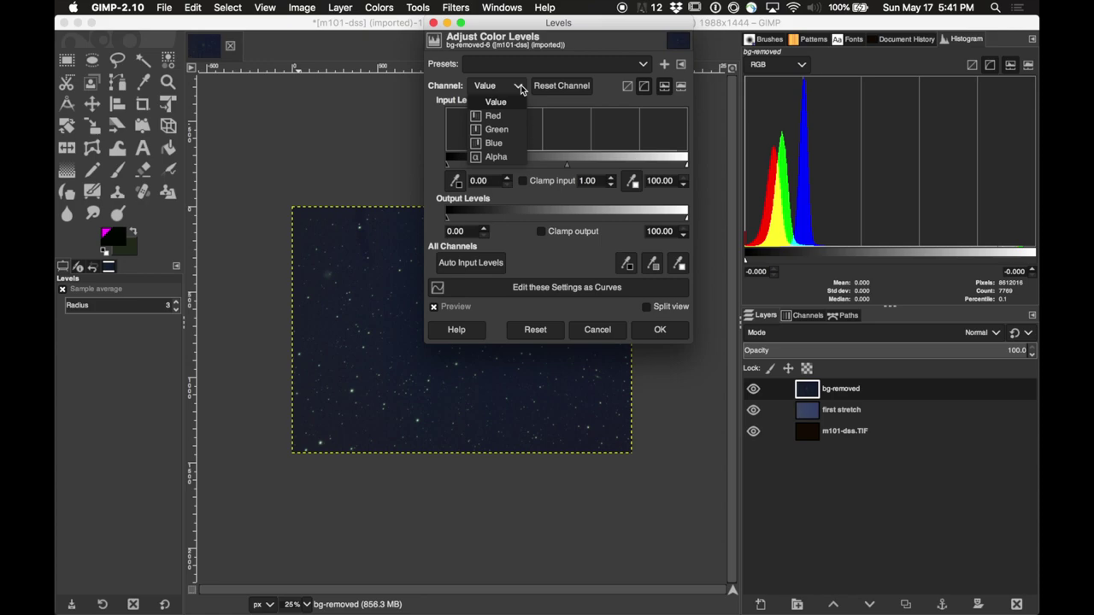
left_click(497, 144)
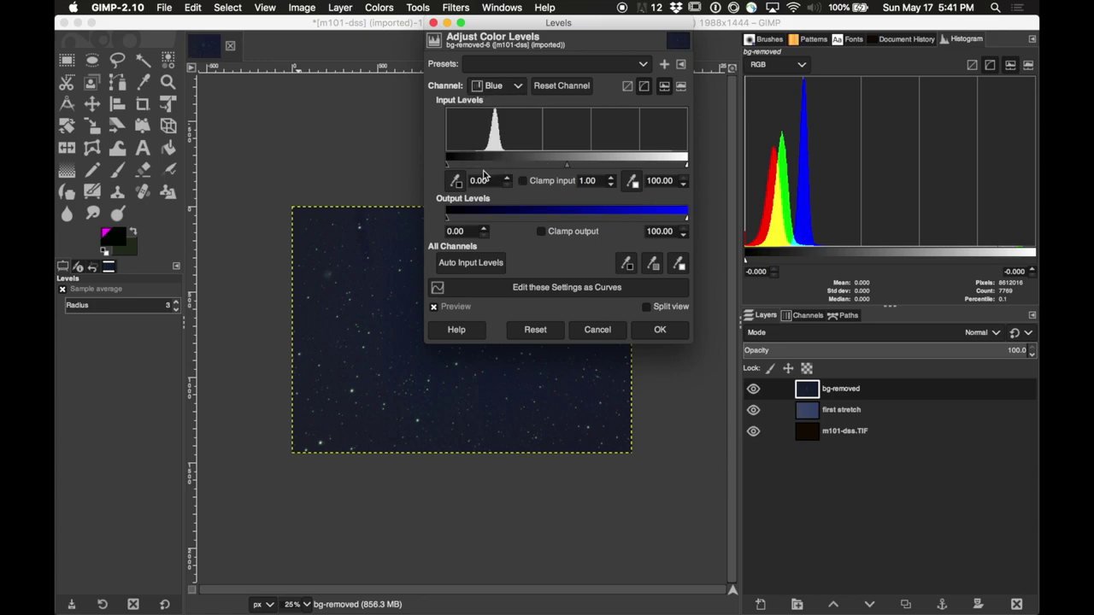
left_click_drag(448, 169, 462, 170)
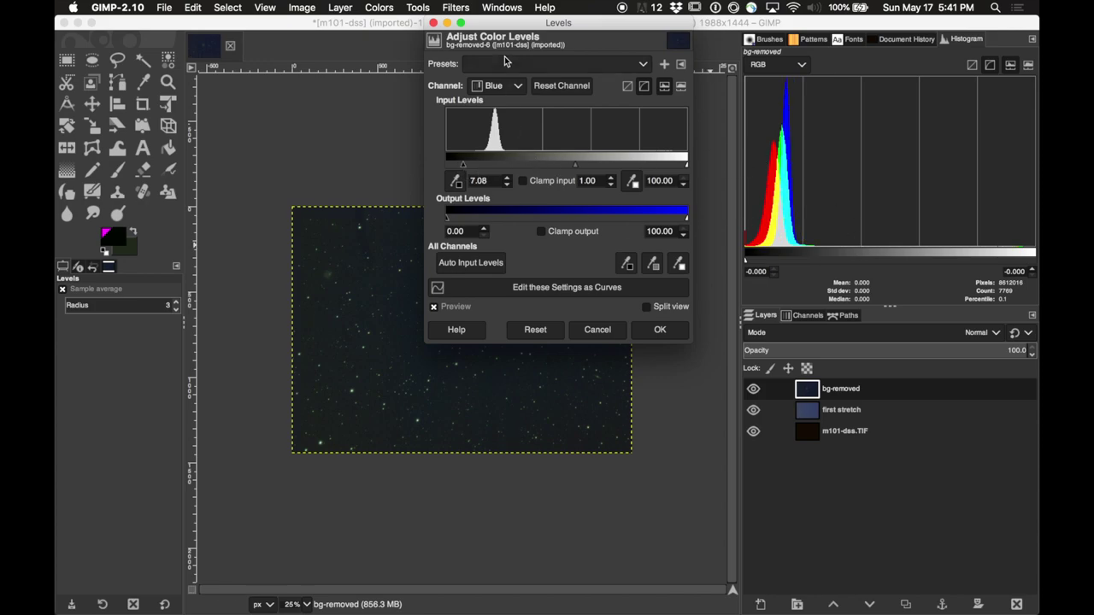
- Set the red channel's midtone gamma to 1.16 and apply the Levels adjustment
left_click(519, 86)
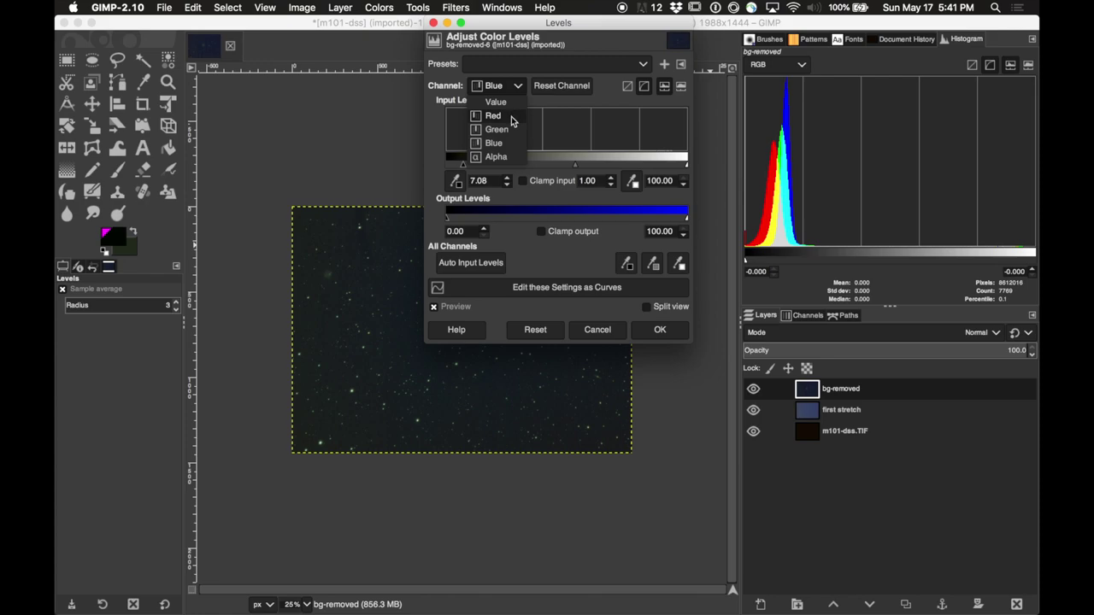
left_click(511, 121)
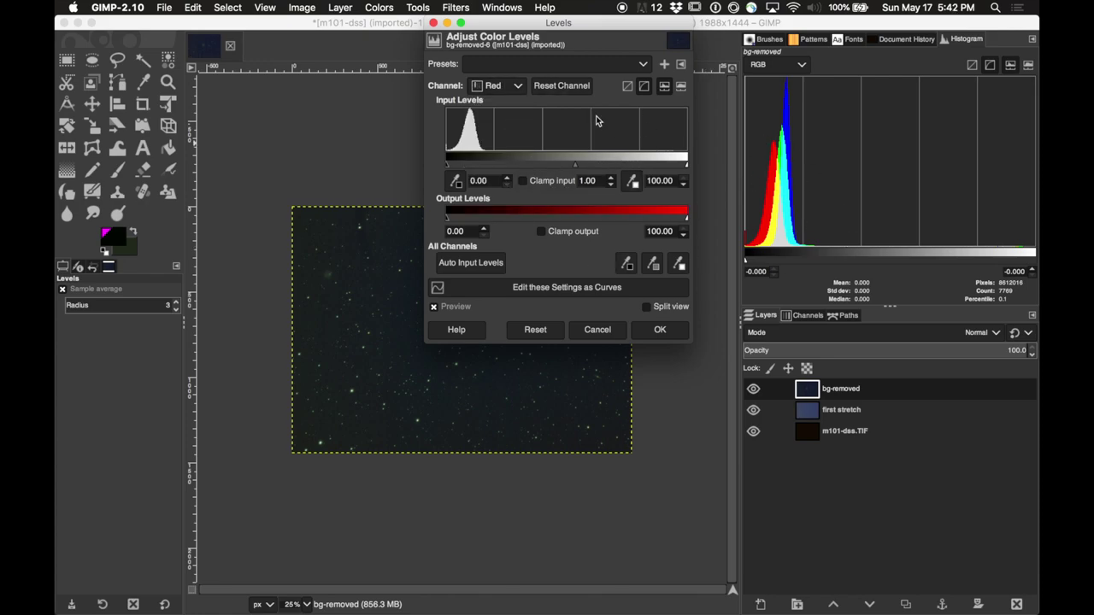
left_click(519, 89)
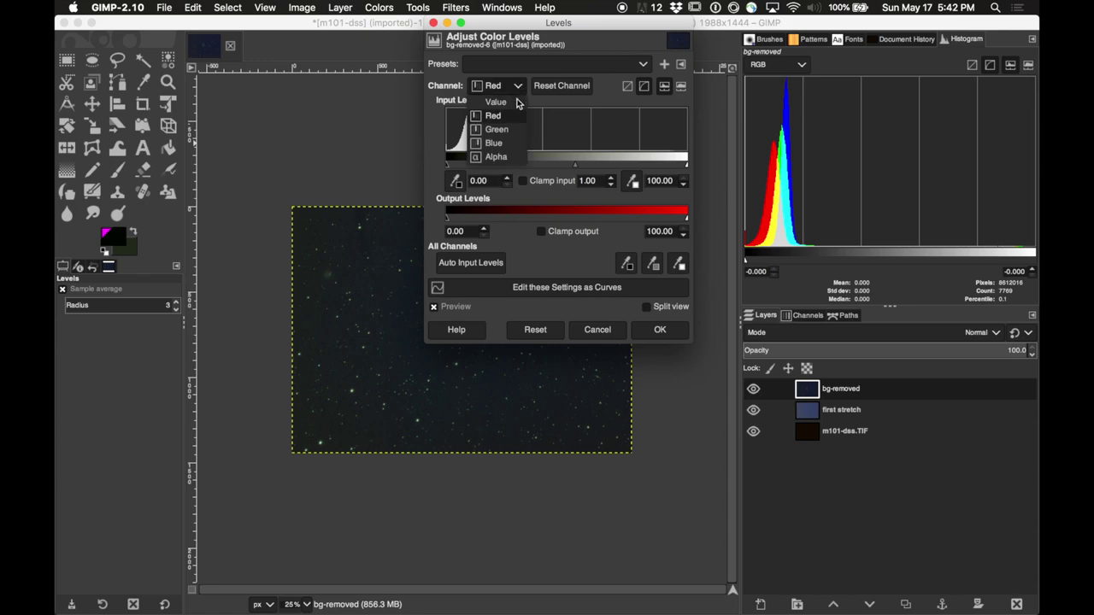
left_click(514, 145)
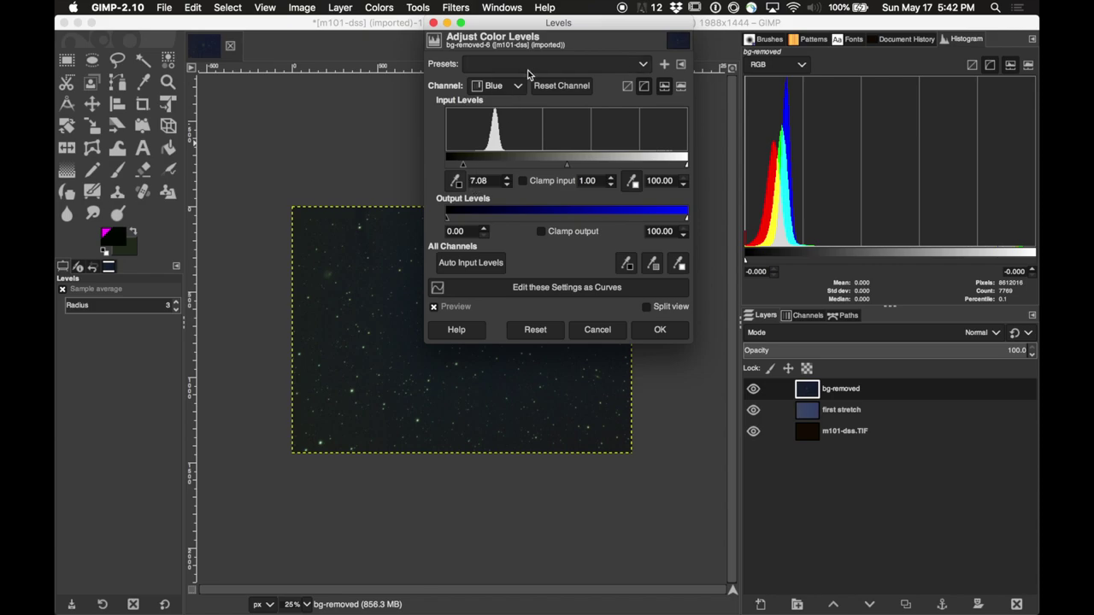
left_click(519, 89)
left_click(519, 117)
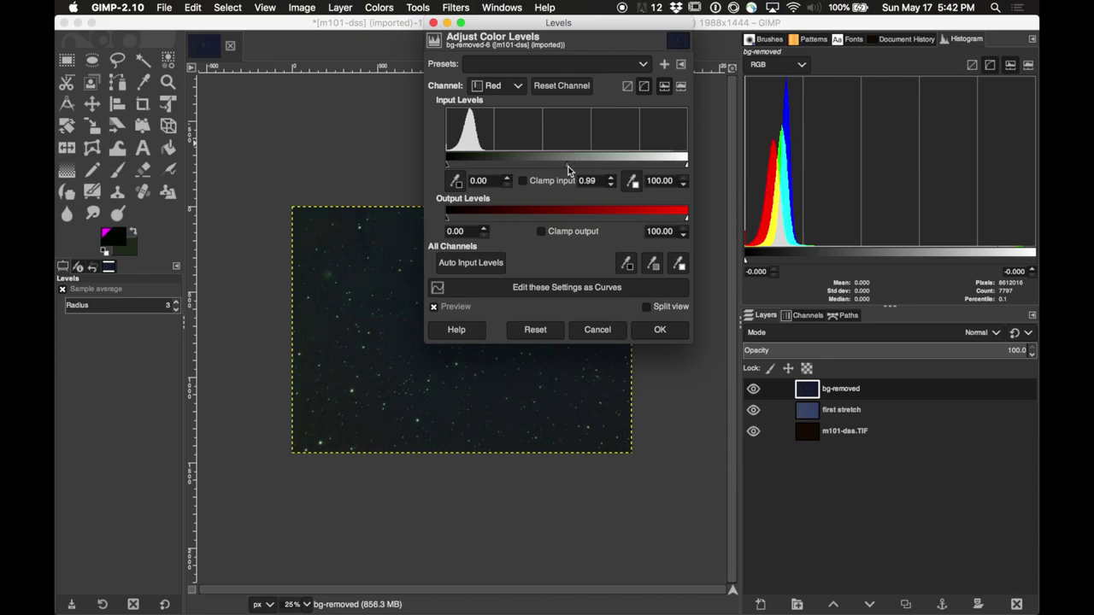
left_click_drag(568, 169, 561, 169)
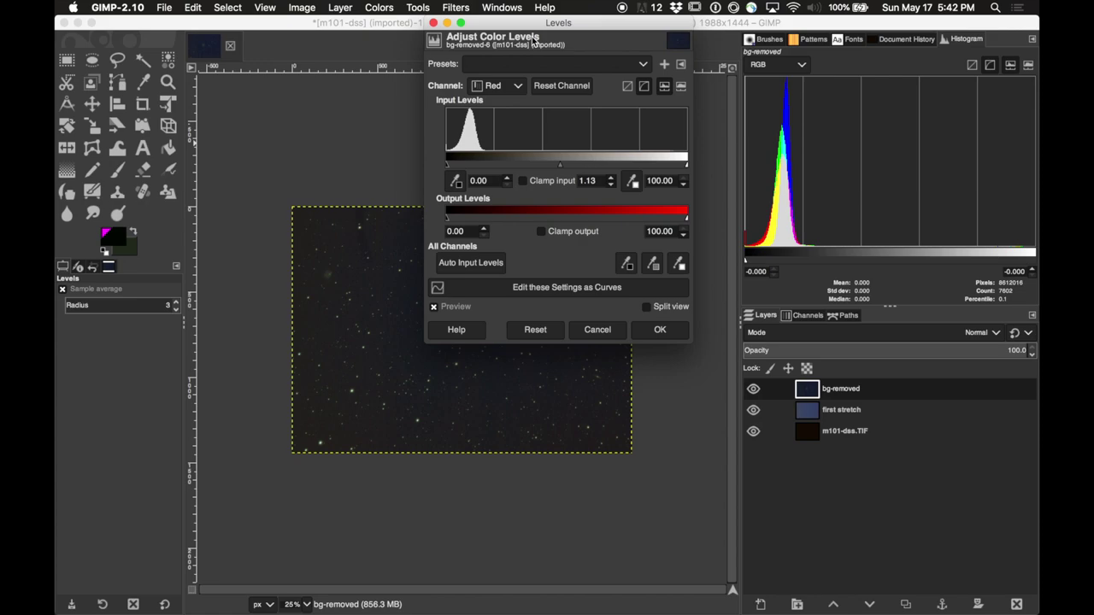
left_click_drag(535, 26, 681, 116)
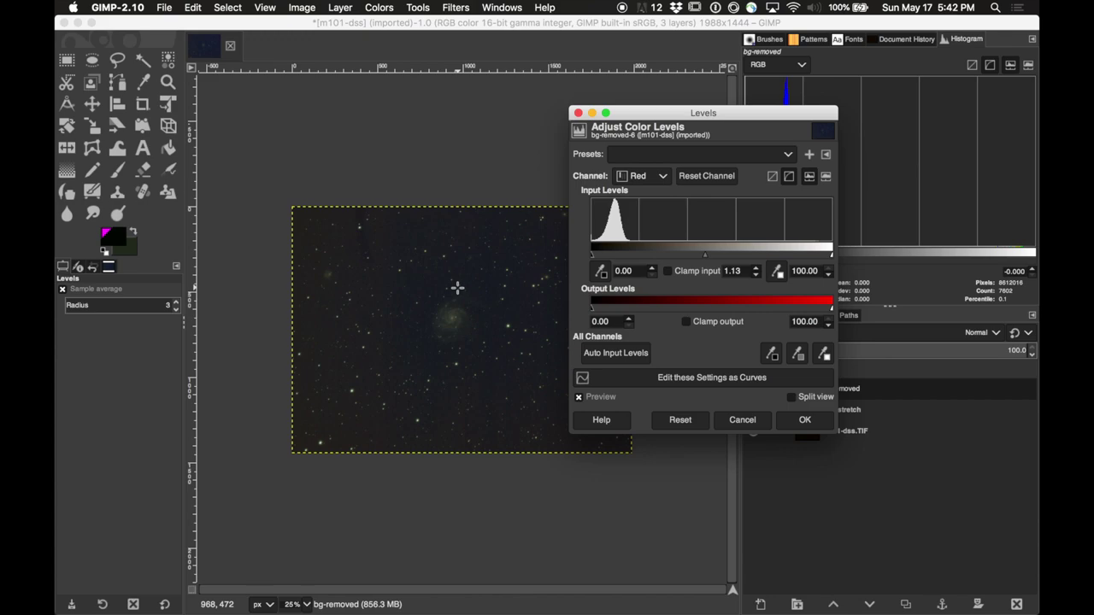
left_click_drag(642, 117, 561, 128)
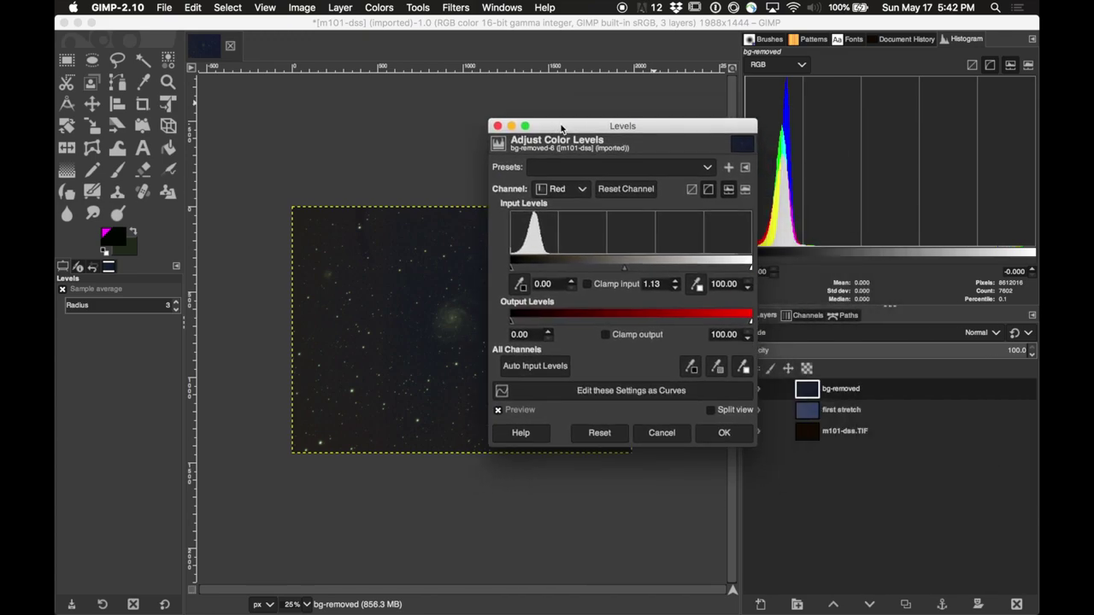
left_click_drag(561, 128, 488, 127)
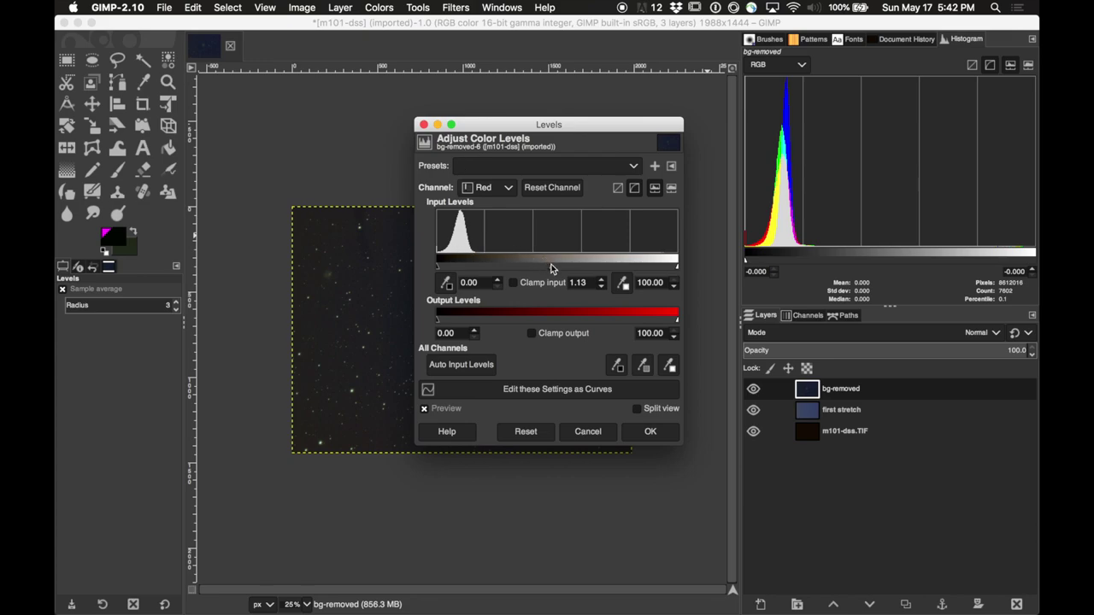
left_click_drag(552, 271, 548, 272)
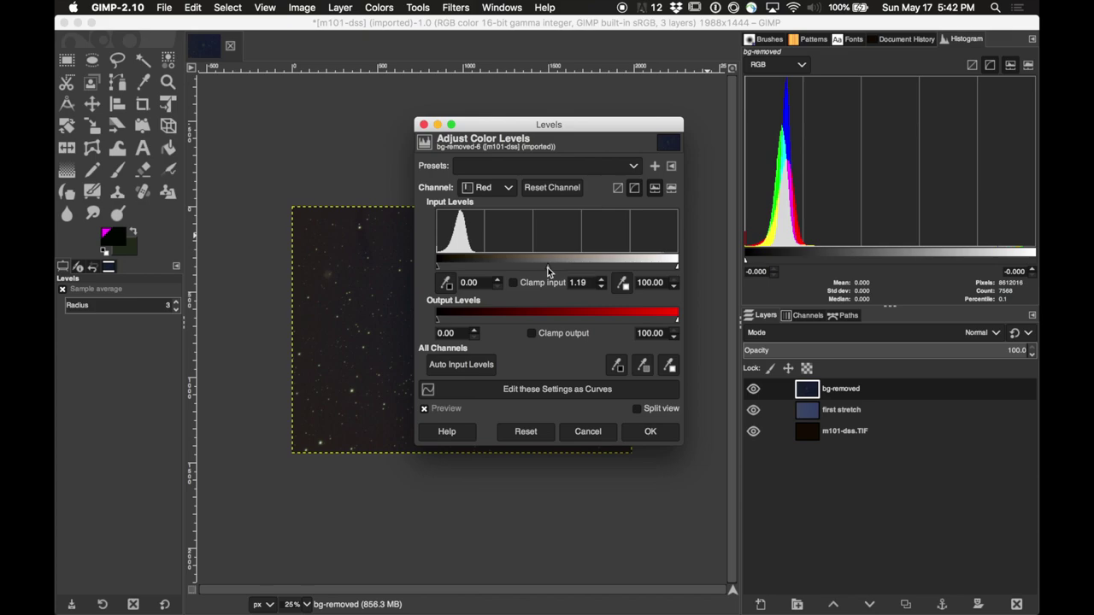
left_click_drag(548, 268, 550, 271)
left_click_drag(528, 129, 682, 112)
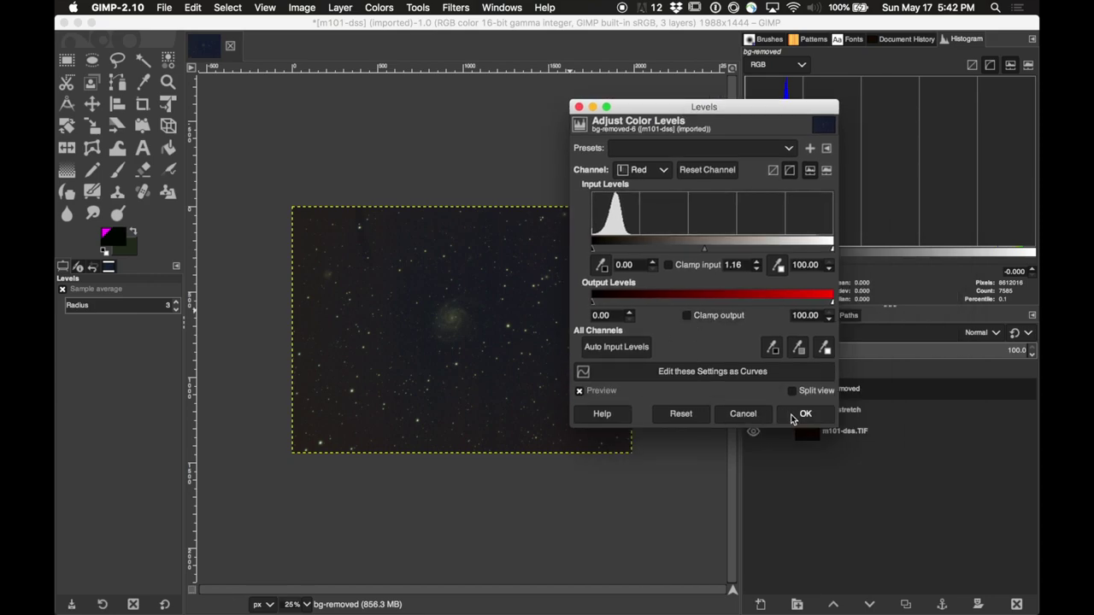
left_click(802, 415)
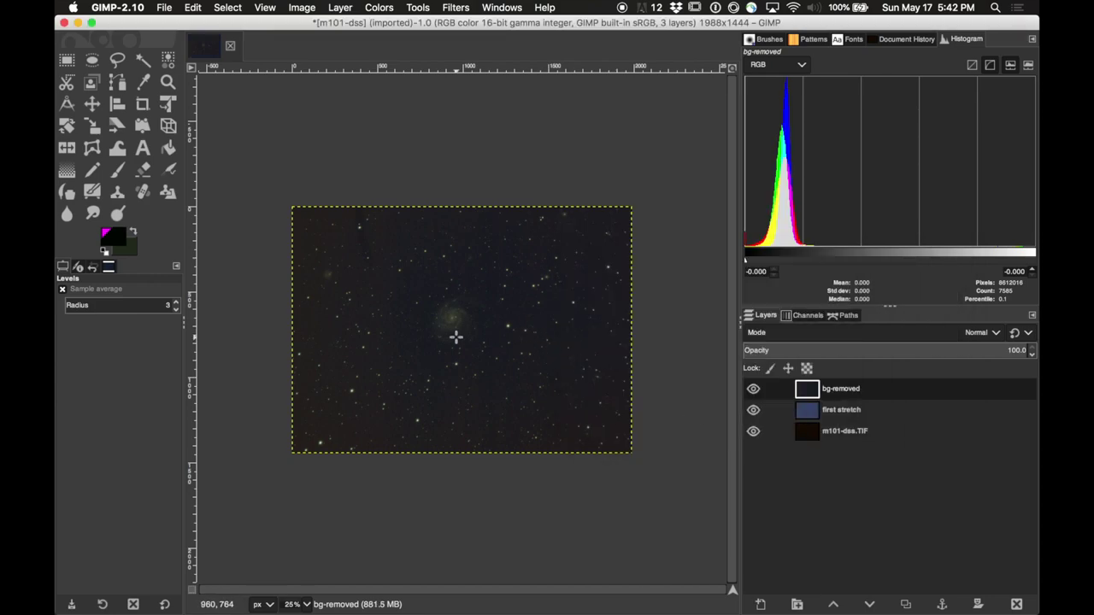
- Zoom out from 150% to 33.3% so the whole star field is visible
scroll(456, 337, "up", 6)
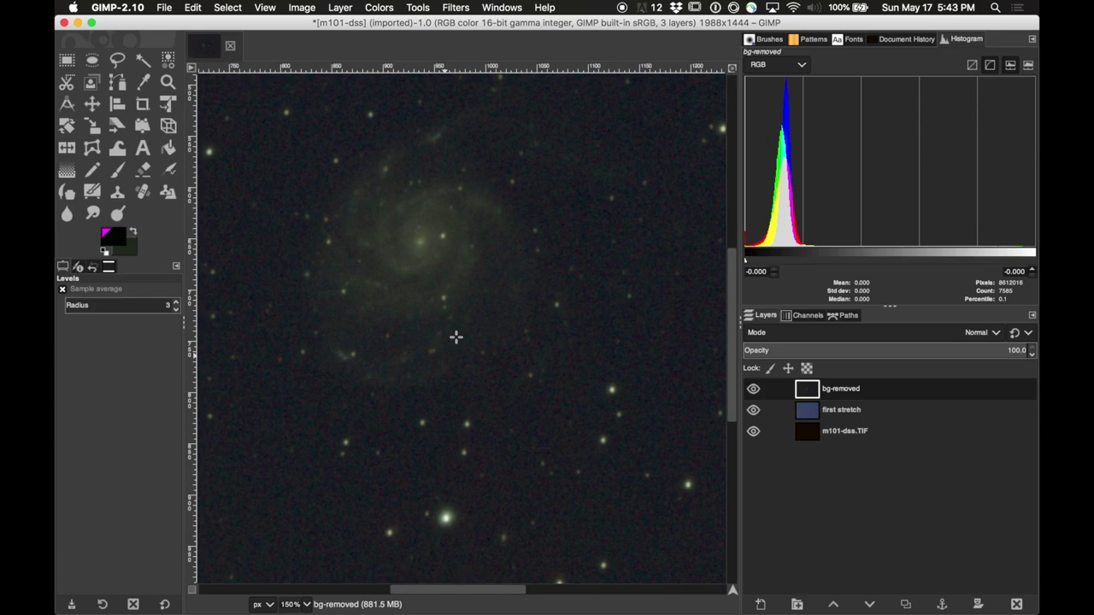
scroll(456, 337, "down", 2)
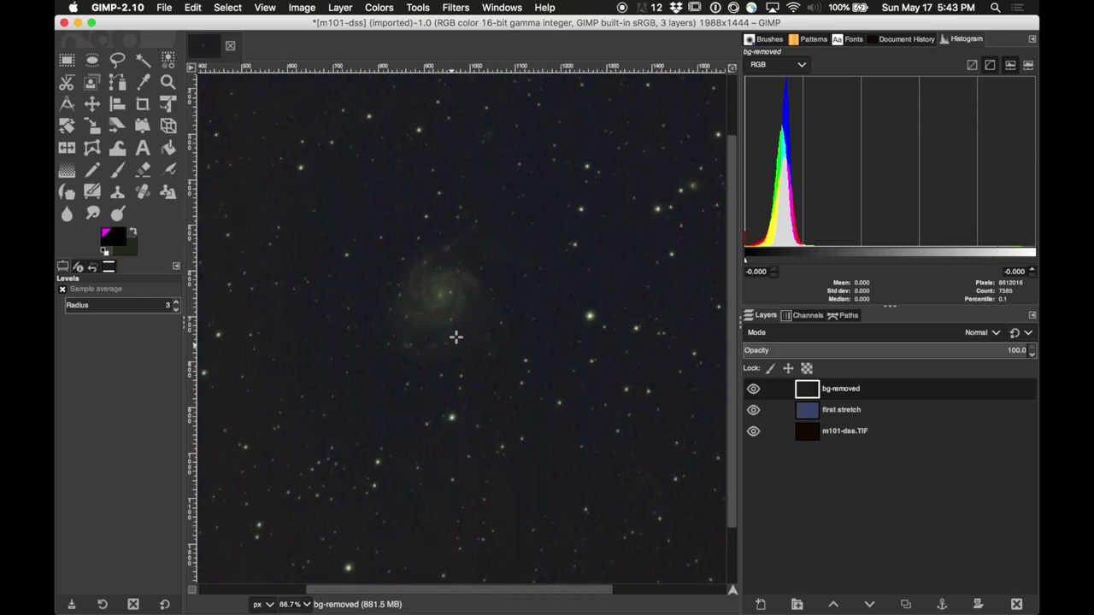
scroll(456, 336, "down", 2)
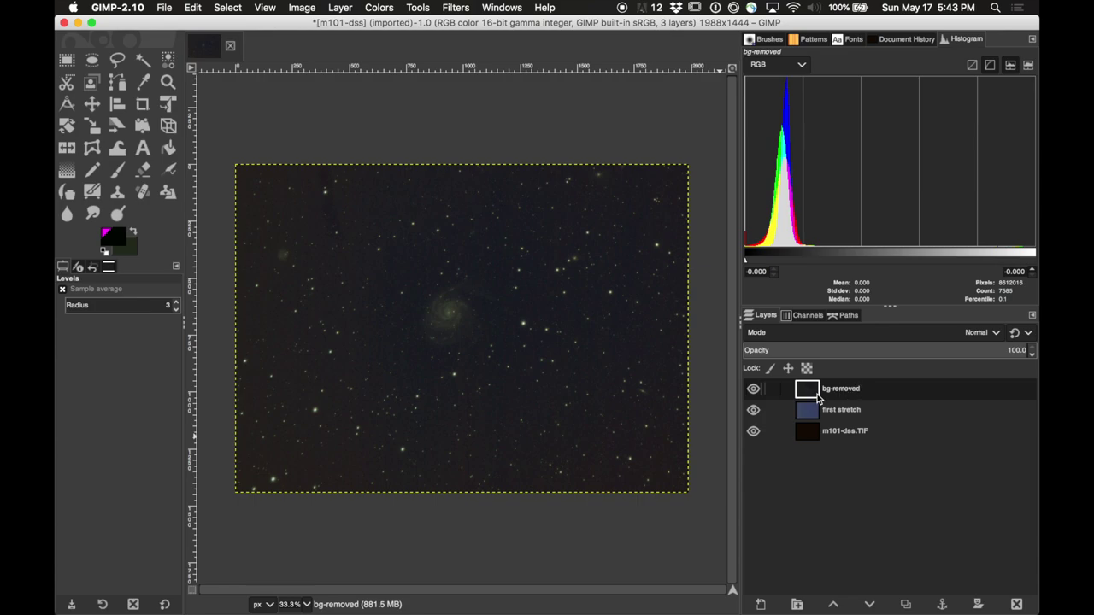
- Duplicate the bg-removed layer and rename the copy 'luminance'
right_click(867, 392)
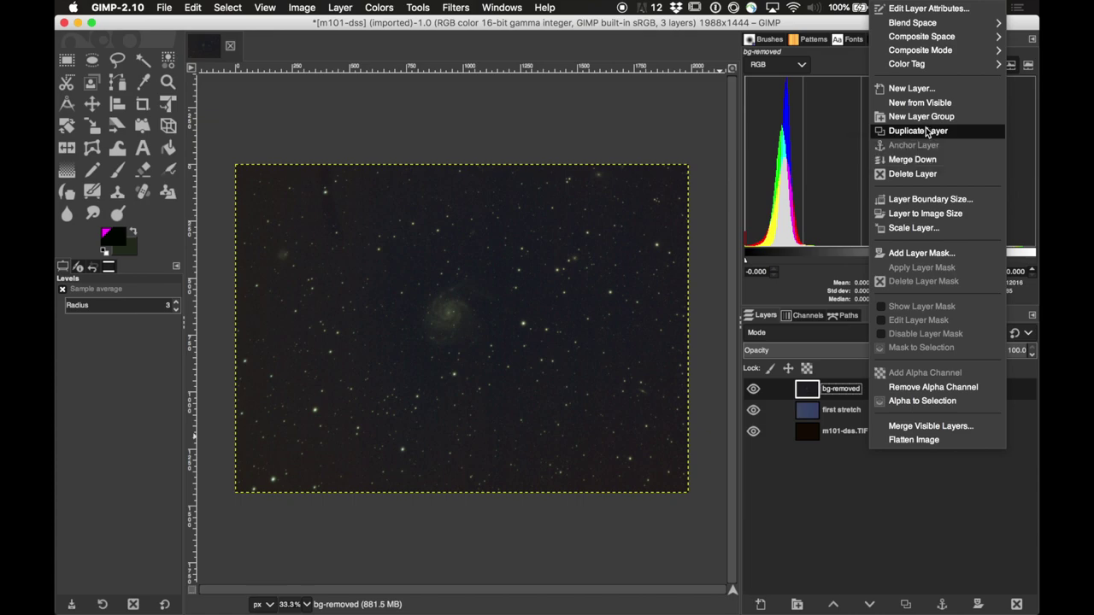
left_click(927, 131)
double_click(853, 388)
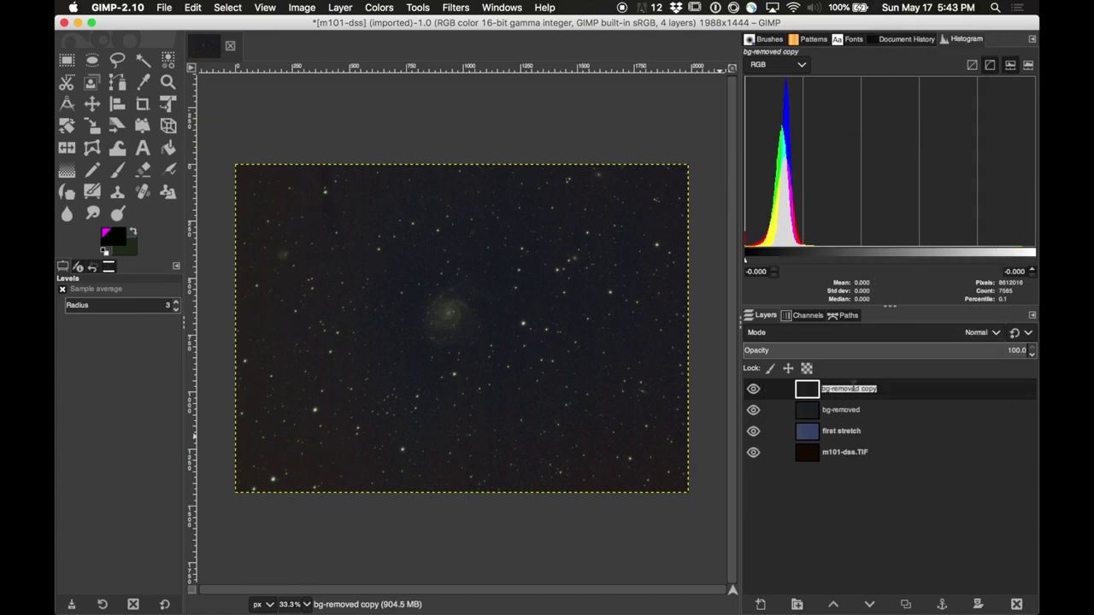
type("luminance")
key("Return")
- Make luminance grayscale with the Mono Mixer, red near 0.537 and blue raised
left_click(380, 7)
mouse_move(422, 226)
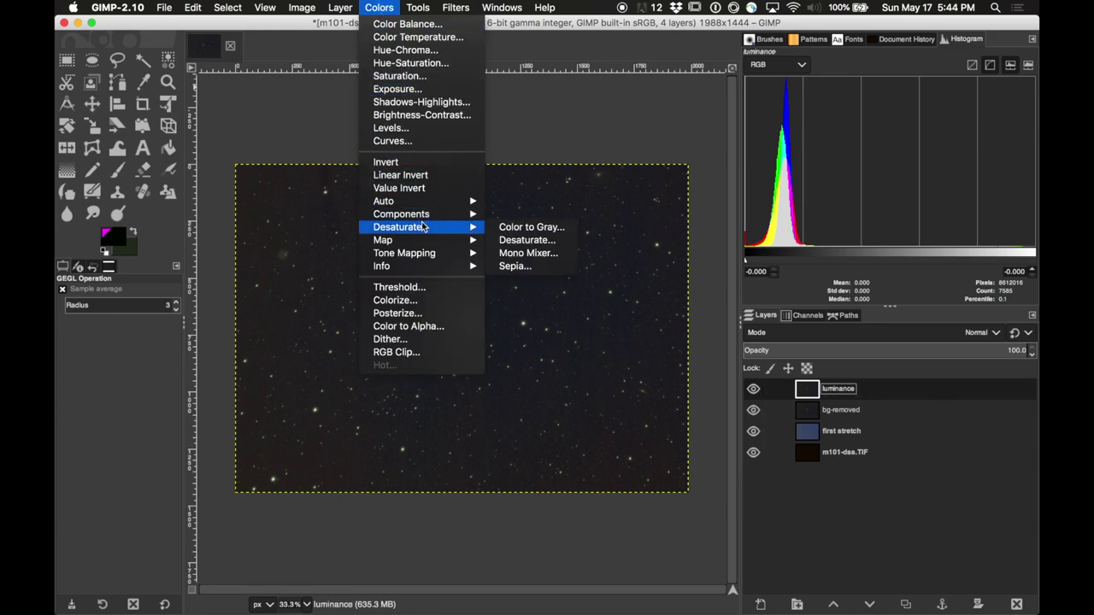
left_click(530, 253)
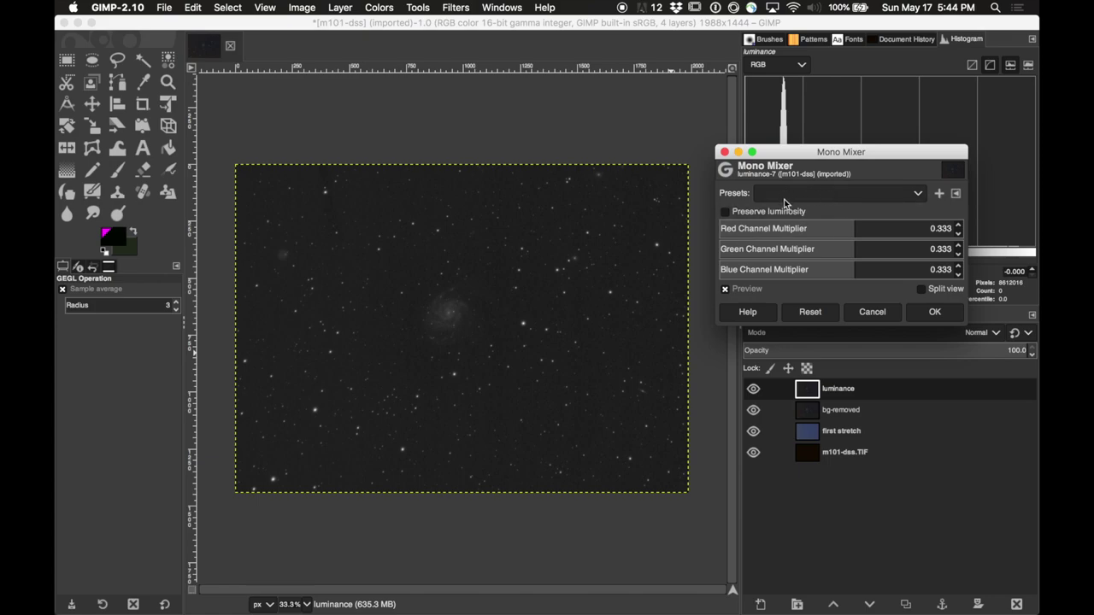
left_click(921, 196)
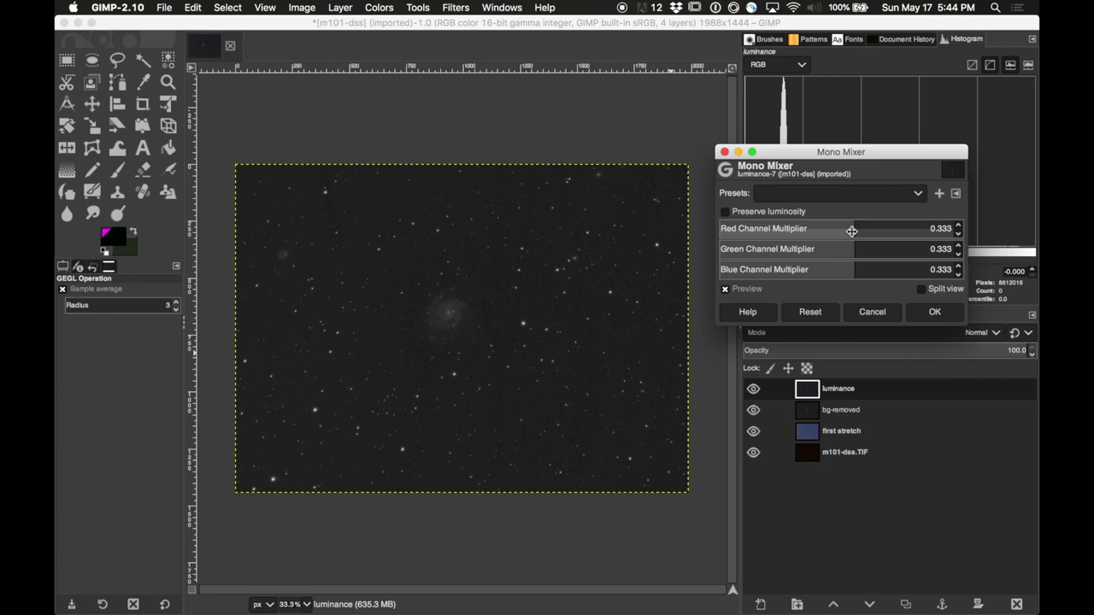
left_click(724, 213)
left_click(725, 212)
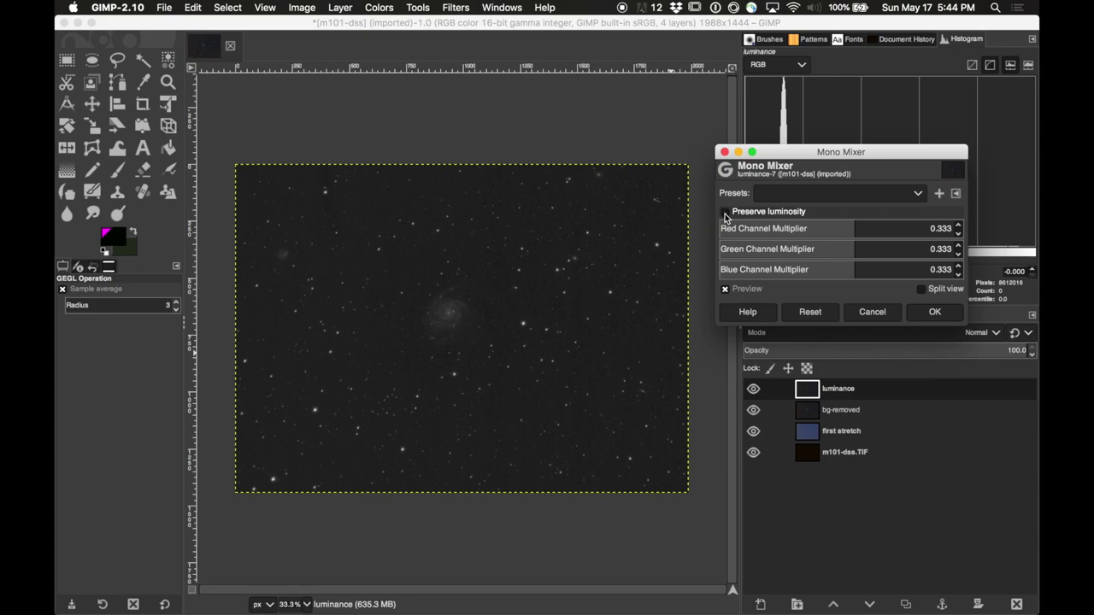
left_click_drag(854, 229, 867, 271)
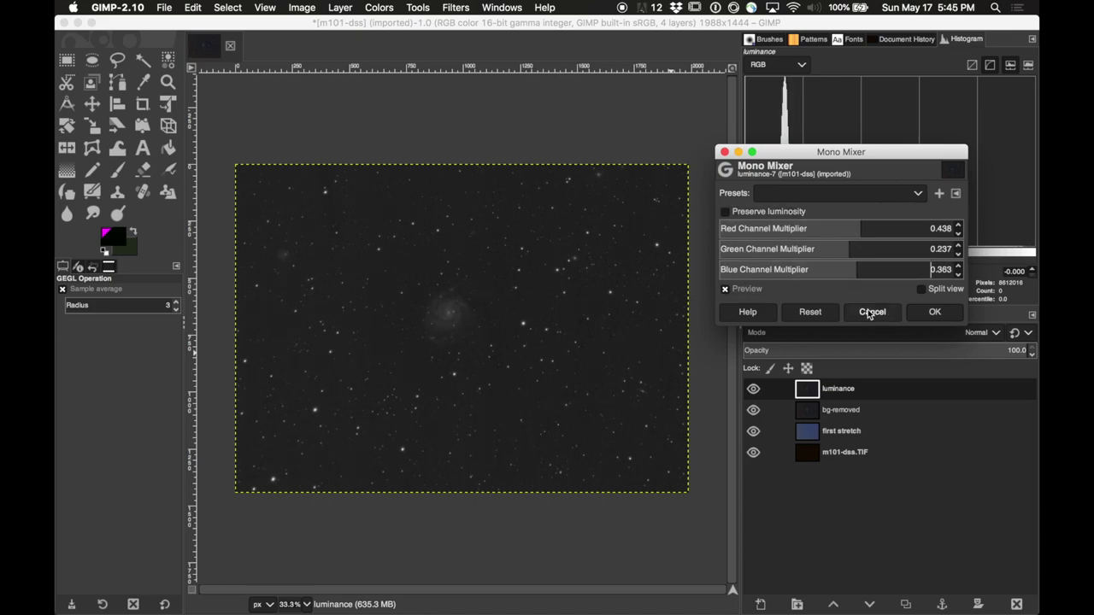
left_click_drag(854, 270, 892, 268)
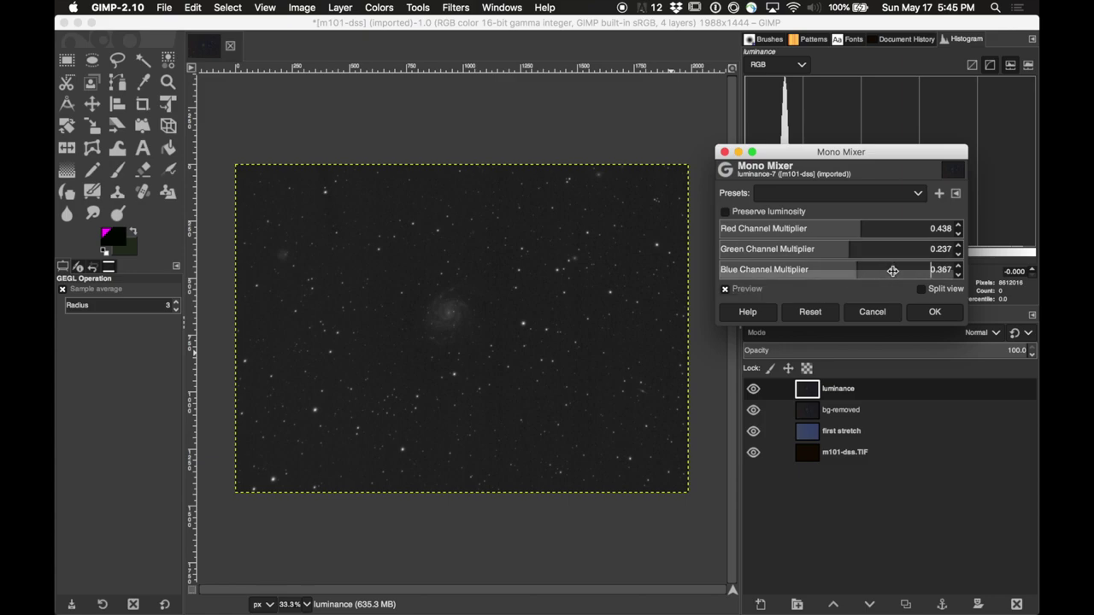
left_click_drag(855, 229, 845, 247)
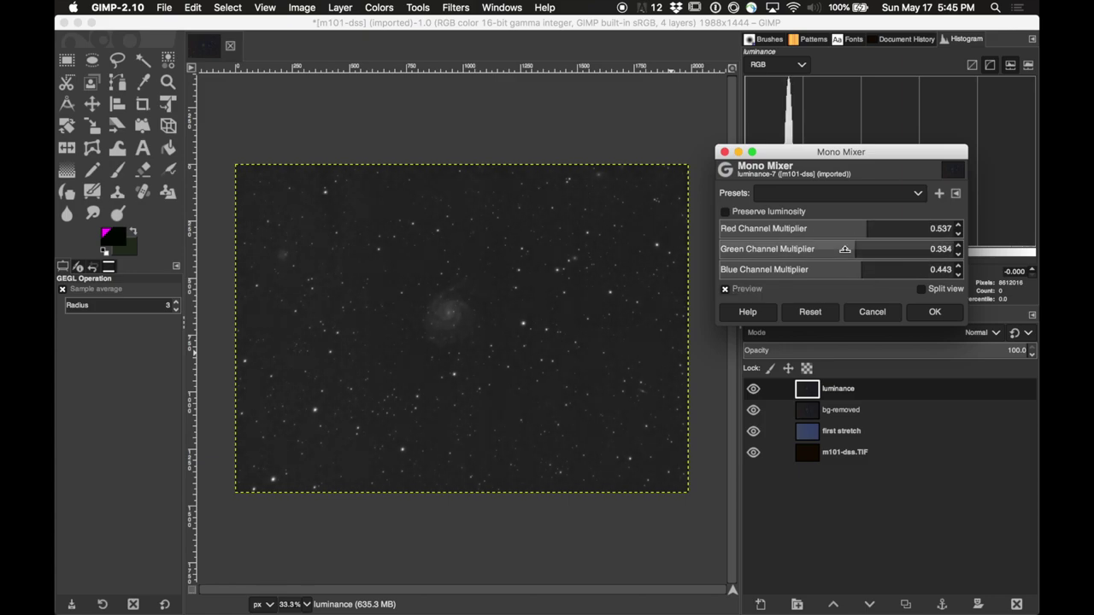
left_click(935, 312)
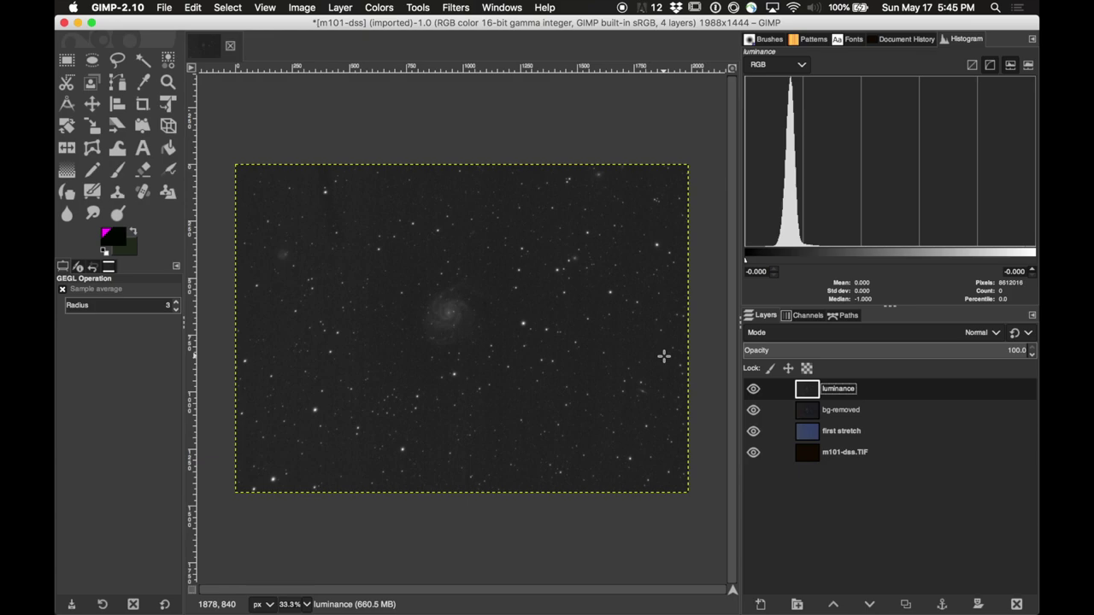
left_click(372, 8)
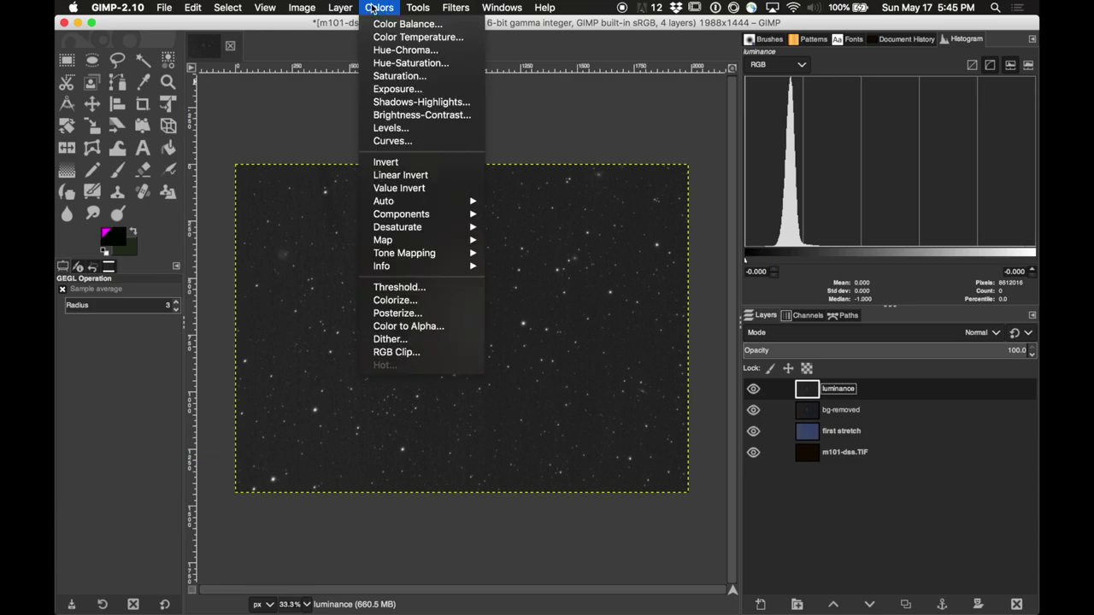
- Apply a first Curves stretch that lifts the midtones and lowers the shadow point
left_click(396, 141)
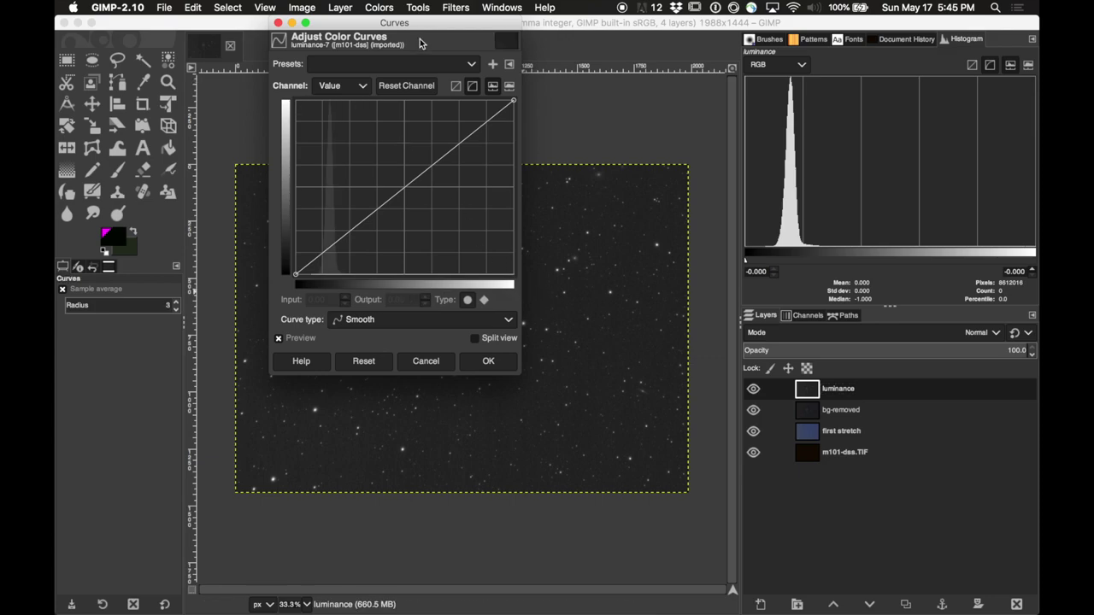
left_click_drag(431, 25, 770, 145)
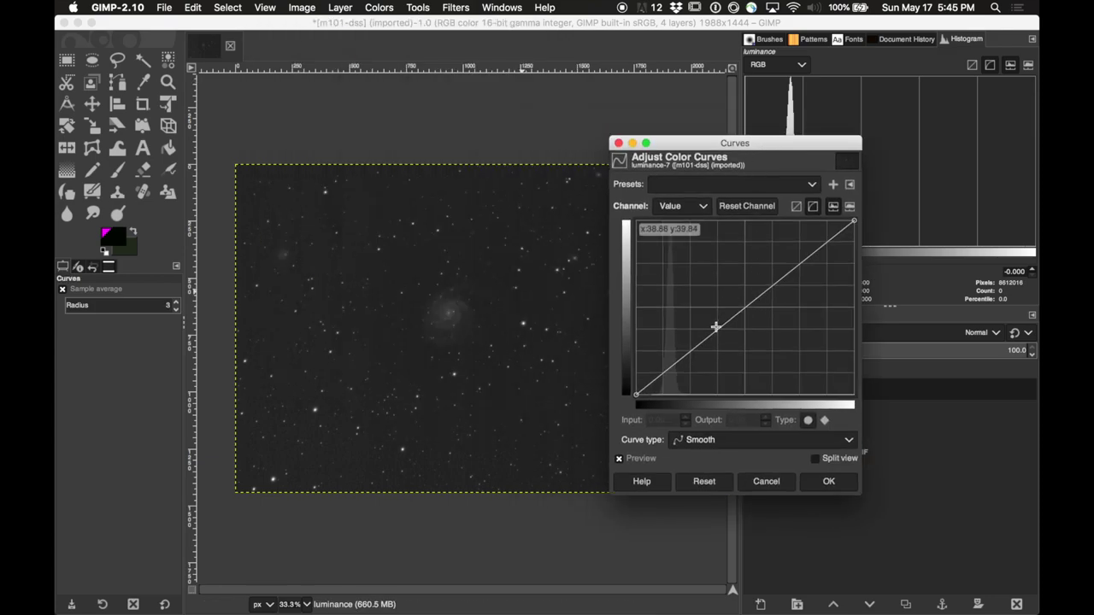
left_click_drag(710, 335, 709, 322)
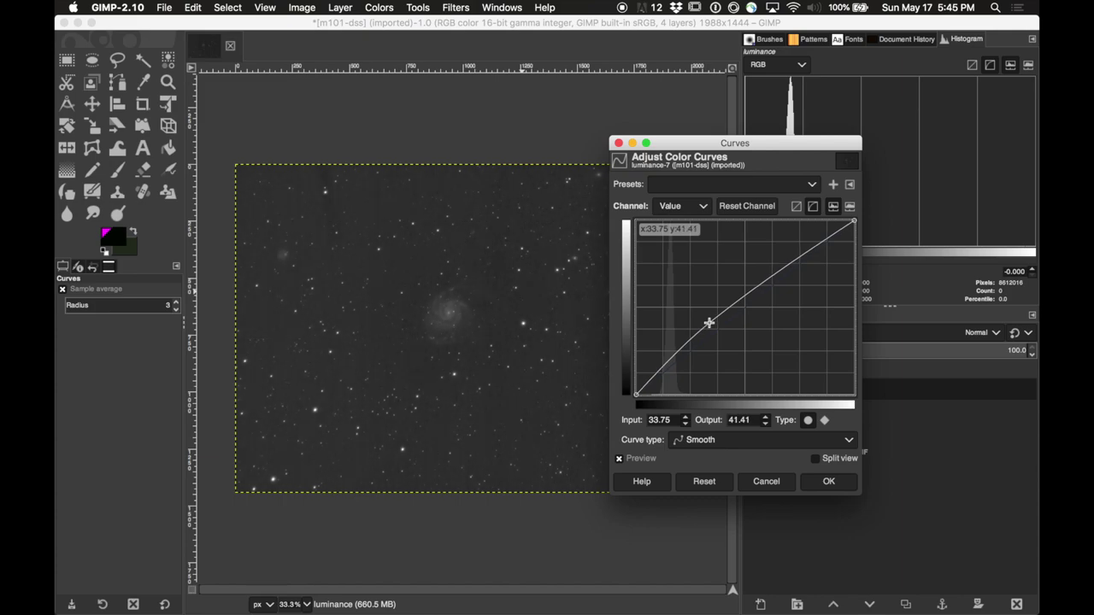
left_click_drag(659, 370, 663, 379)
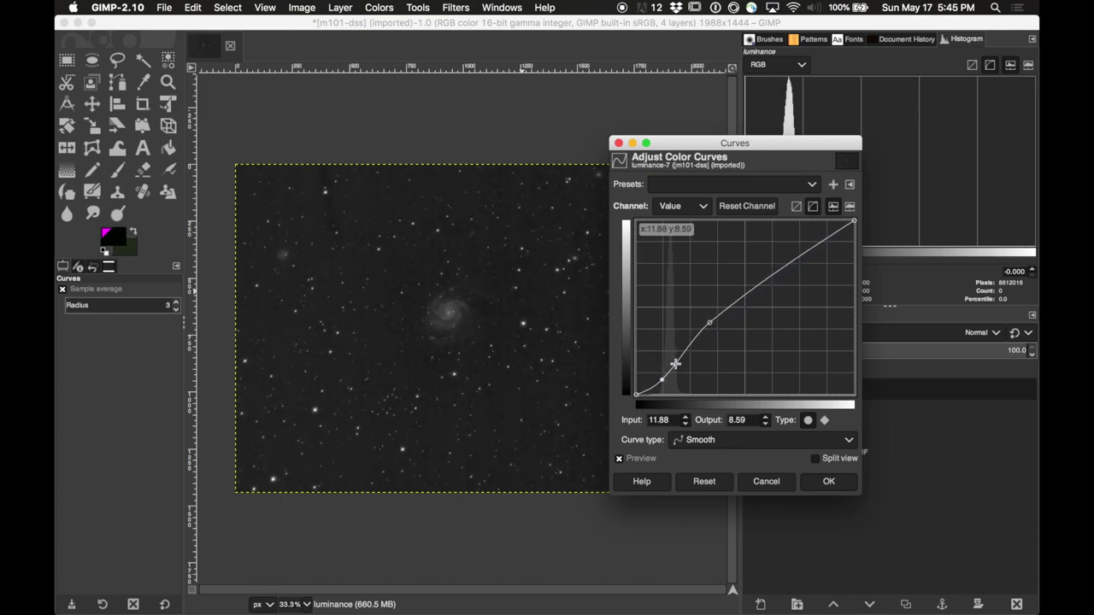
left_click_drag(709, 322, 709, 318)
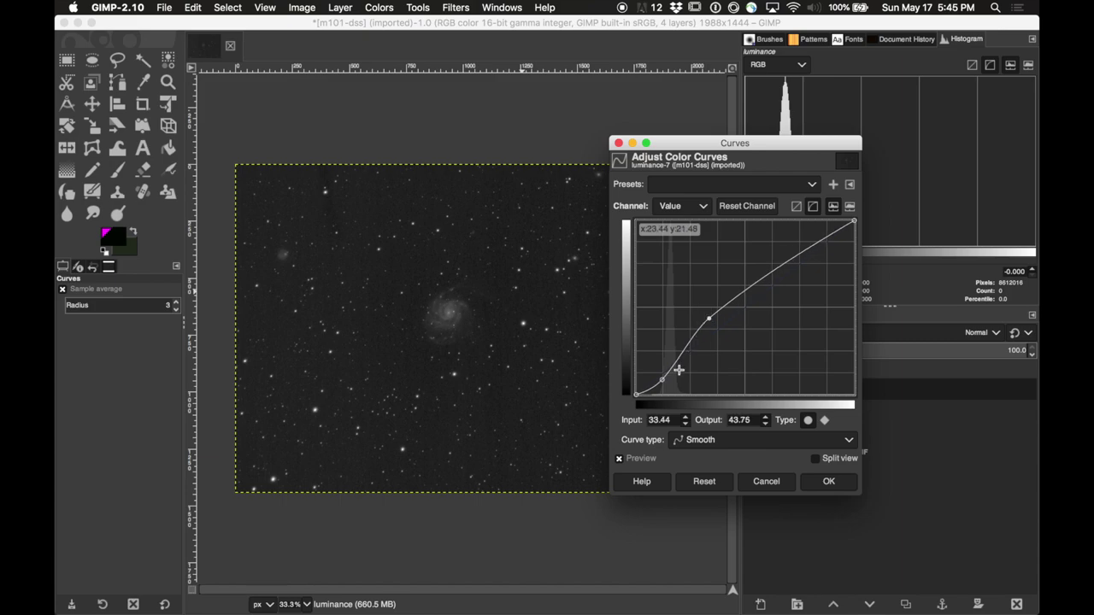
left_click_drag(660, 381, 661, 386)
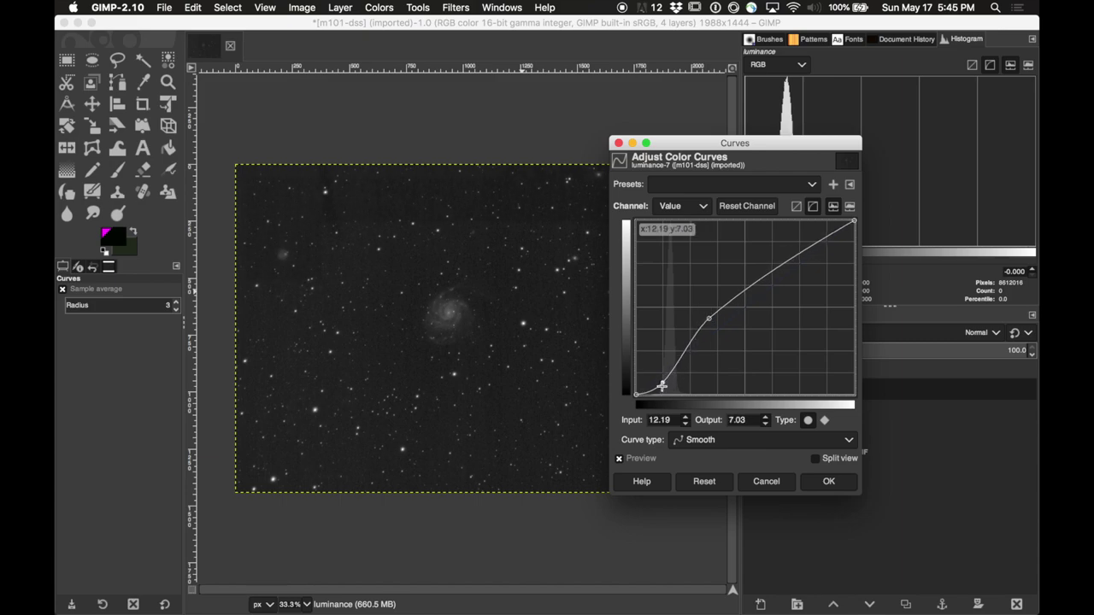
left_click(827, 481)
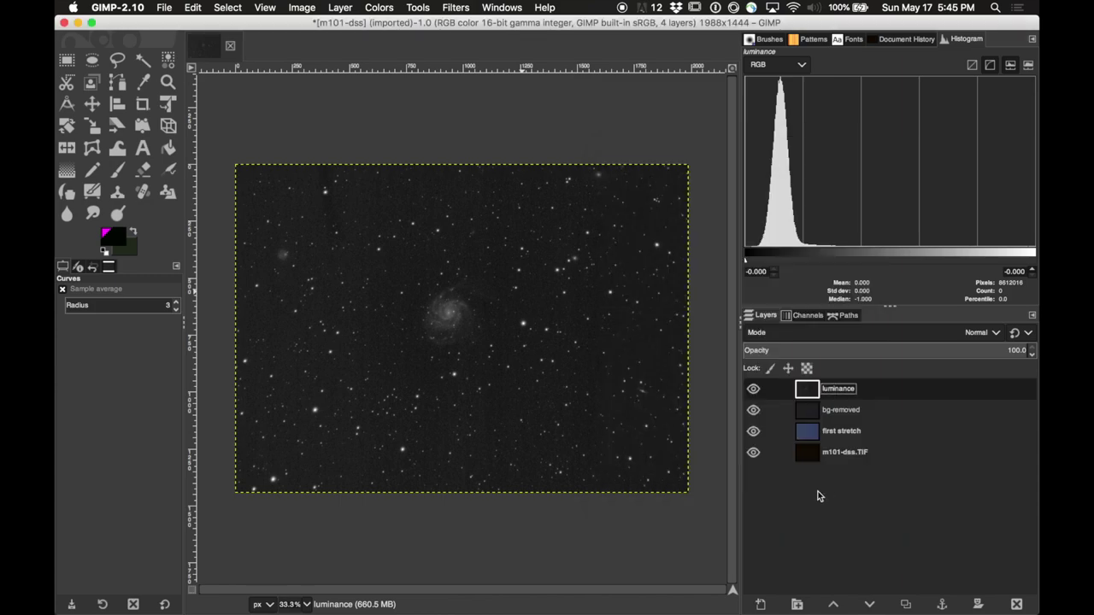
- Apply a second Curves stretch that brightens the galaxy and darkens the sky
left_click(418, 7)
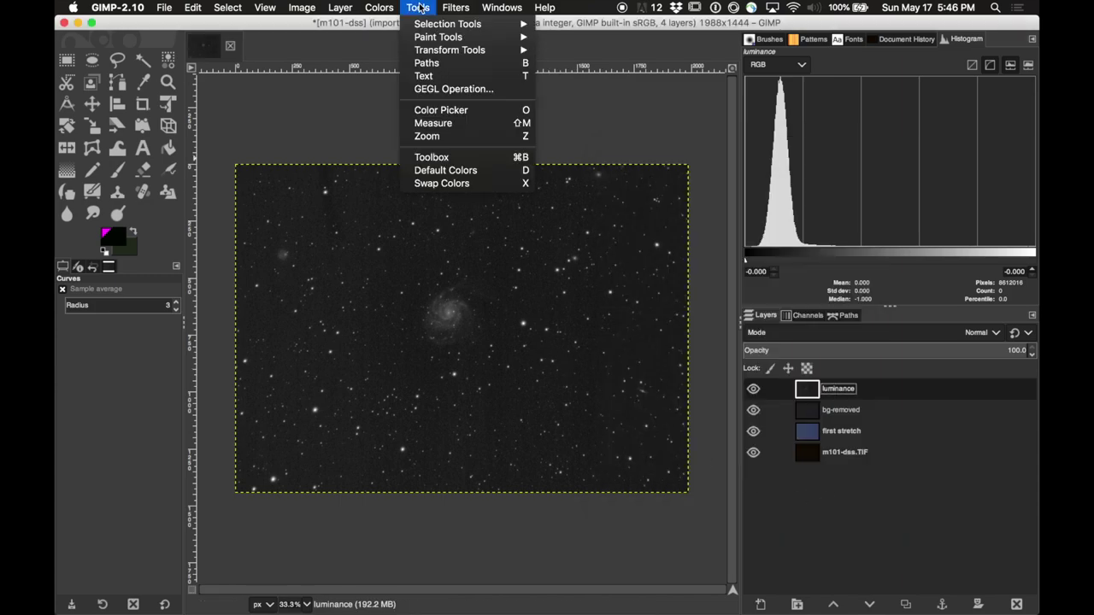
mouse_move(377, 9)
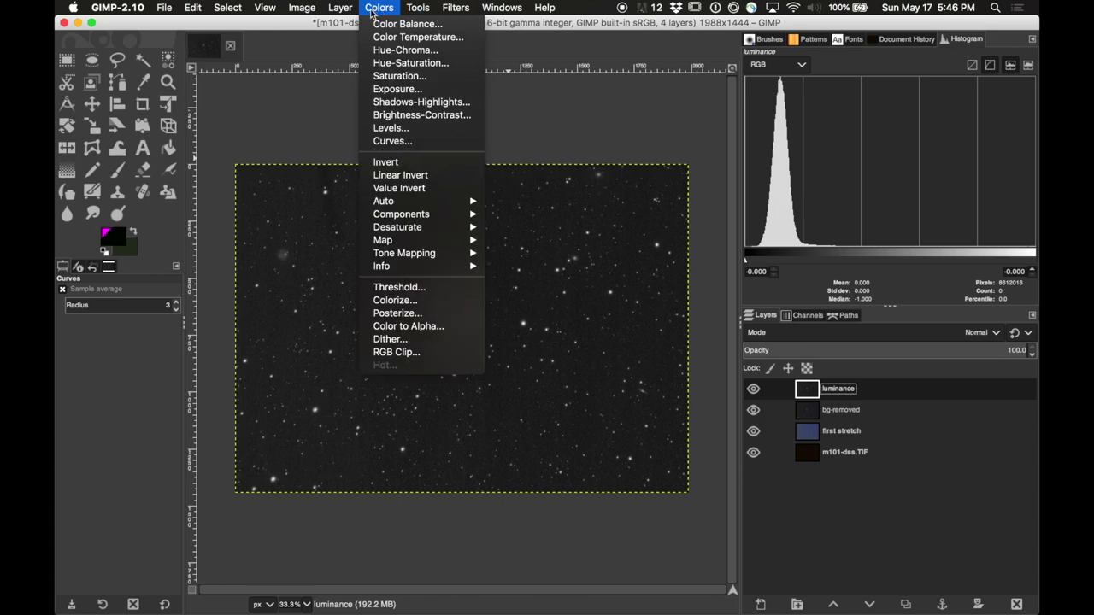
left_click(403, 142)
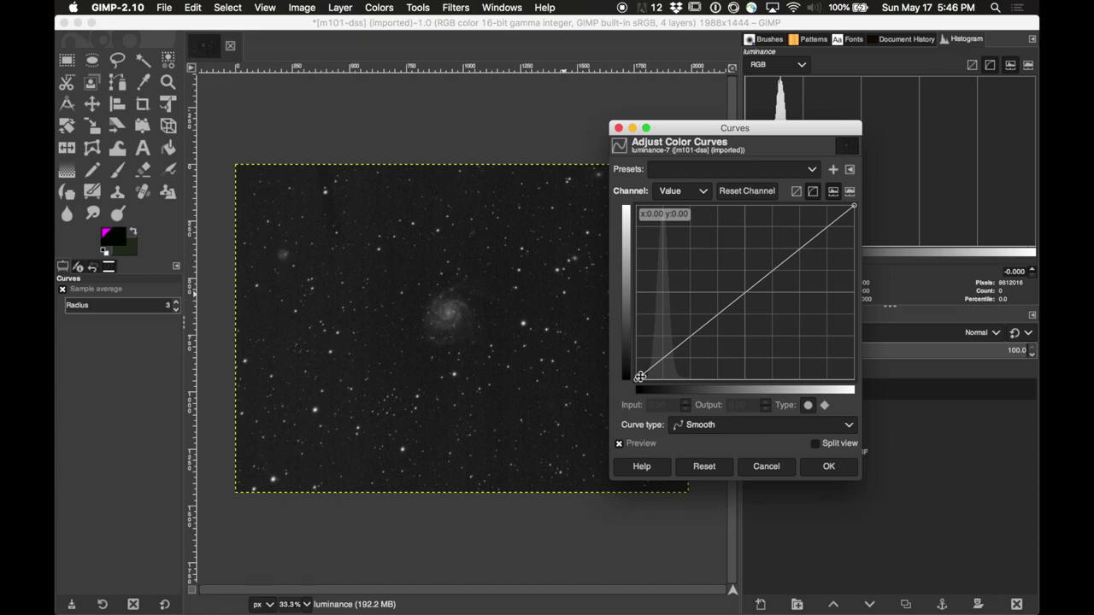
left_click(647, 372)
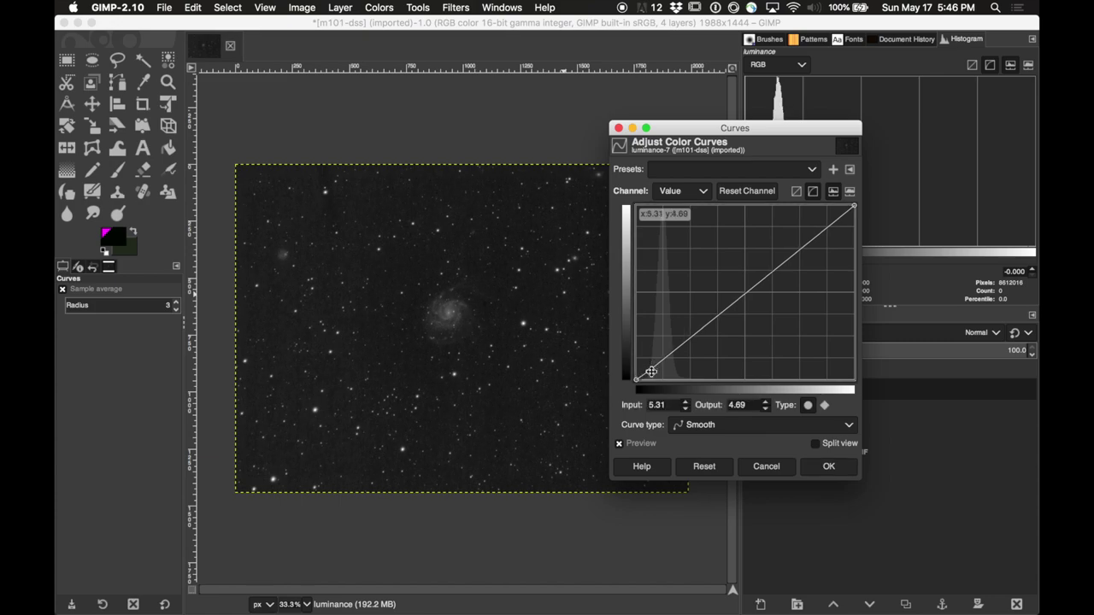
left_click_drag(689, 335, 686, 325)
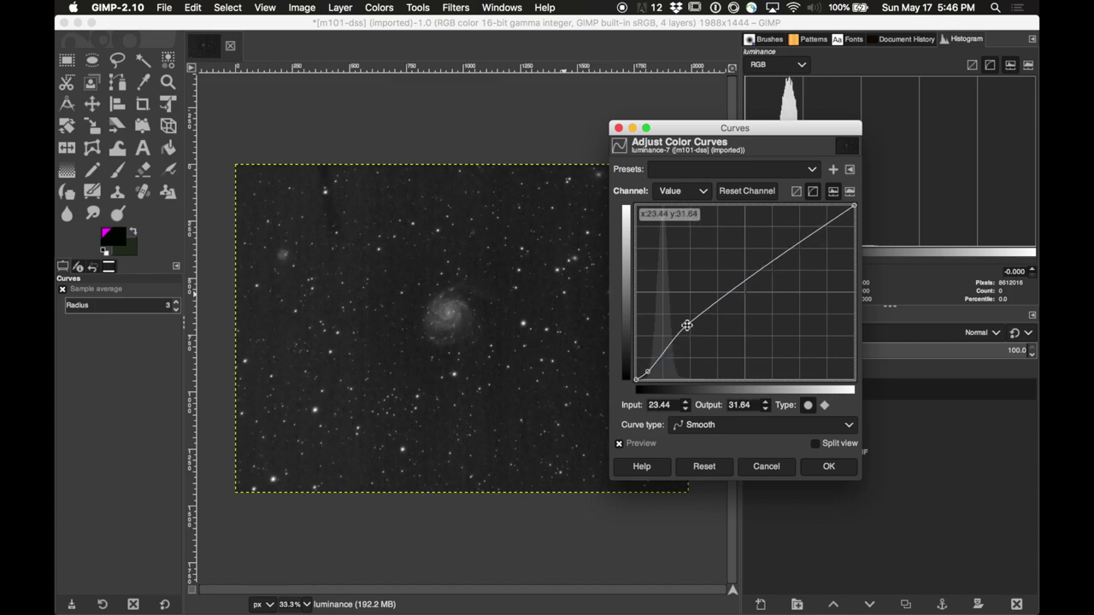
mouse_move(647, 371)
left_mouse_down()
mouse_move(651, 384)
mouse_move(650, 374)
left_mouse_up()
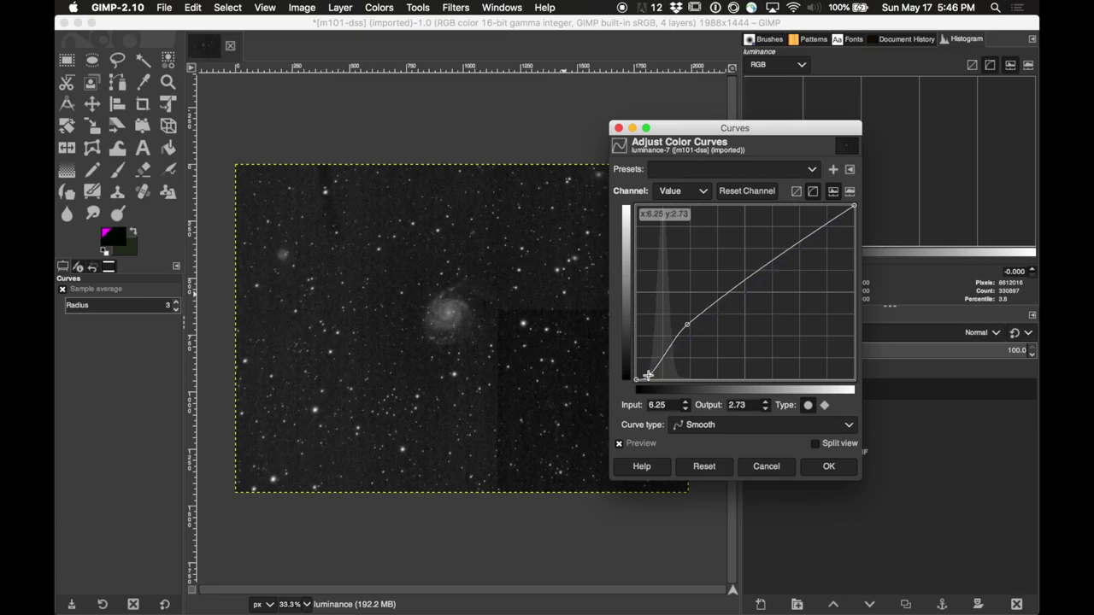
left_click(836, 468)
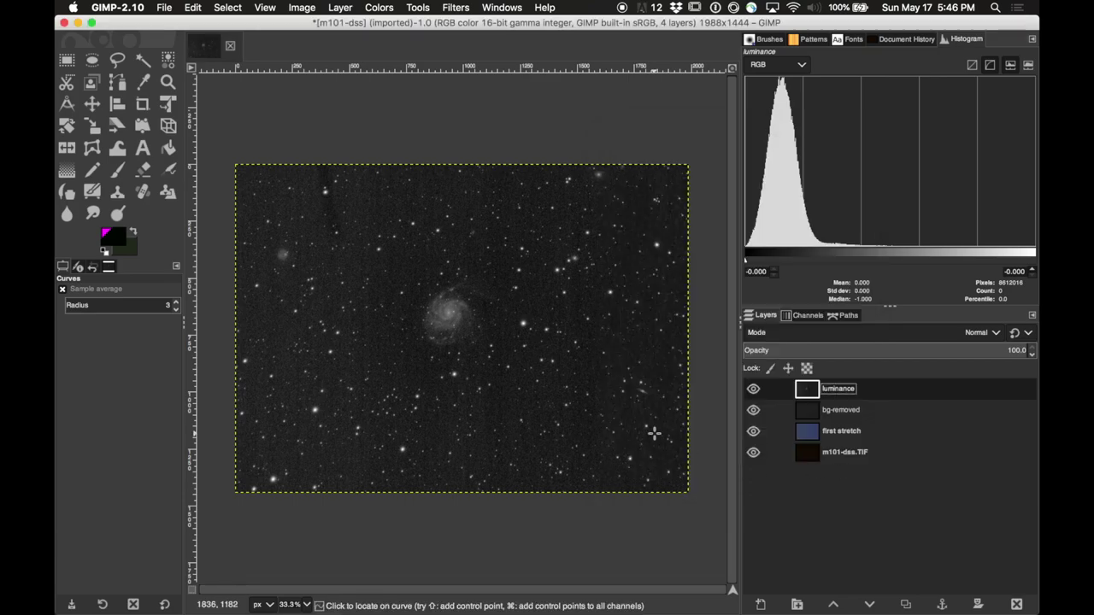
- Begin a third Curves pass, lifting the midtones further
left_click(418, 9)
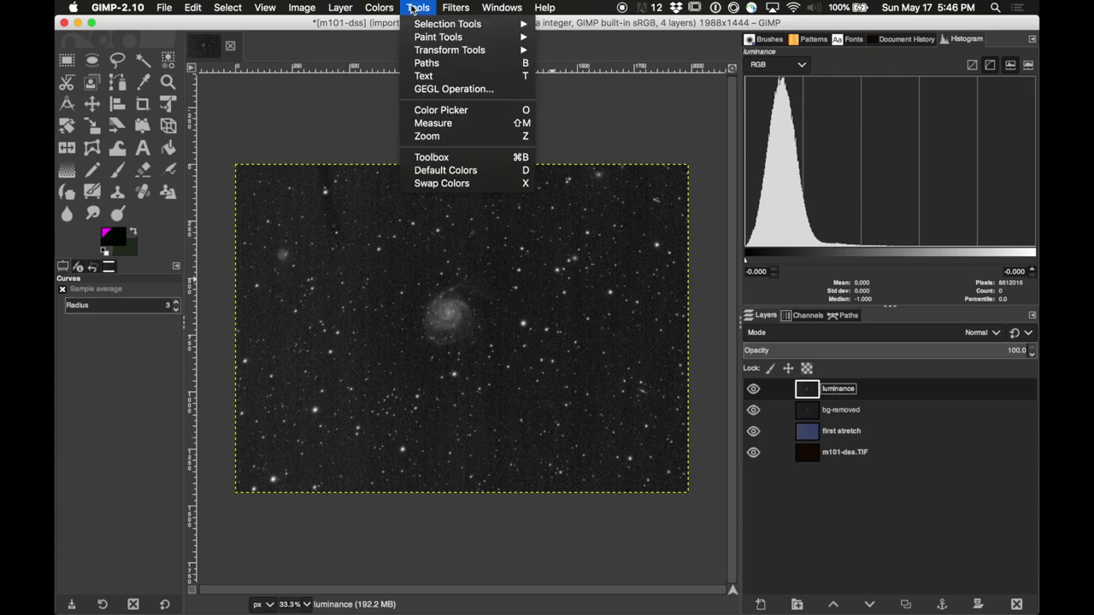
mouse_move(378, 8)
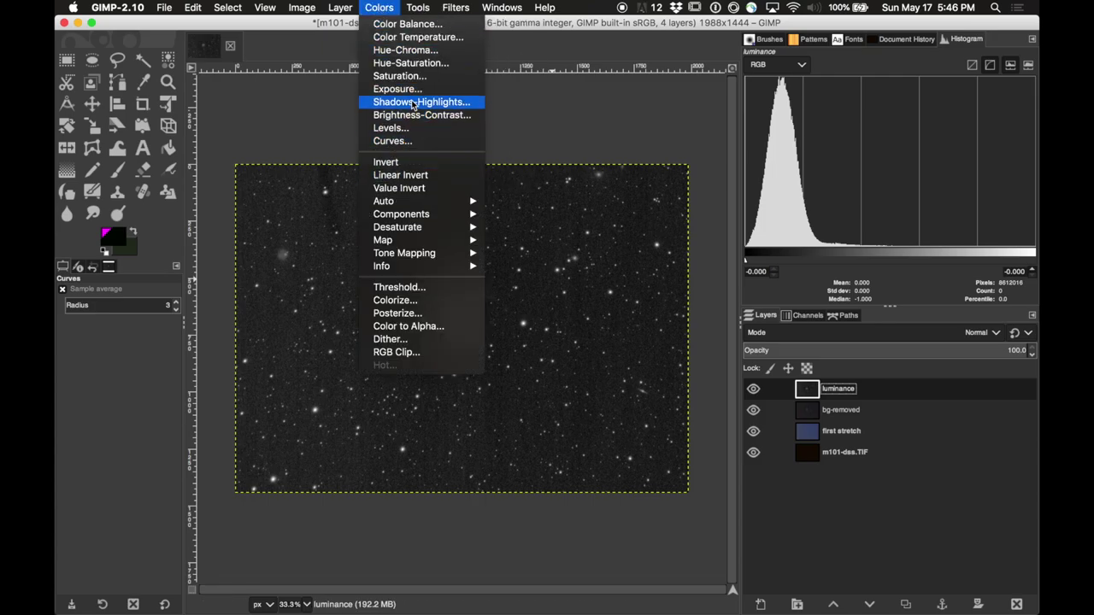
left_click(408, 141)
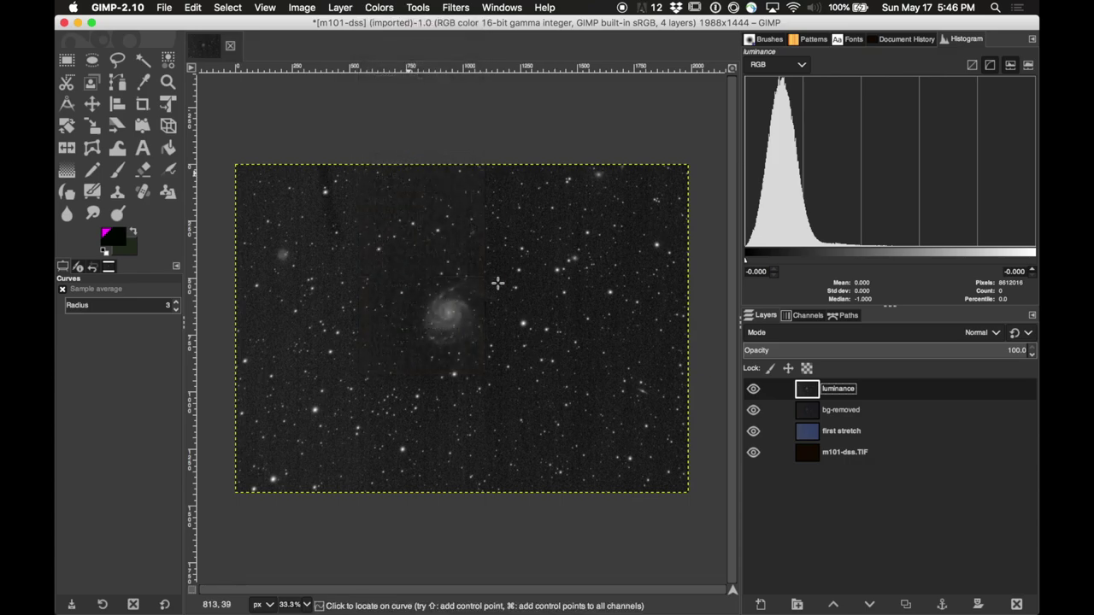
left_click_drag(693, 318, 665, 355)
- Apply the third curve, then another that darkens the background and bends the midtones
left_click(826, 454)
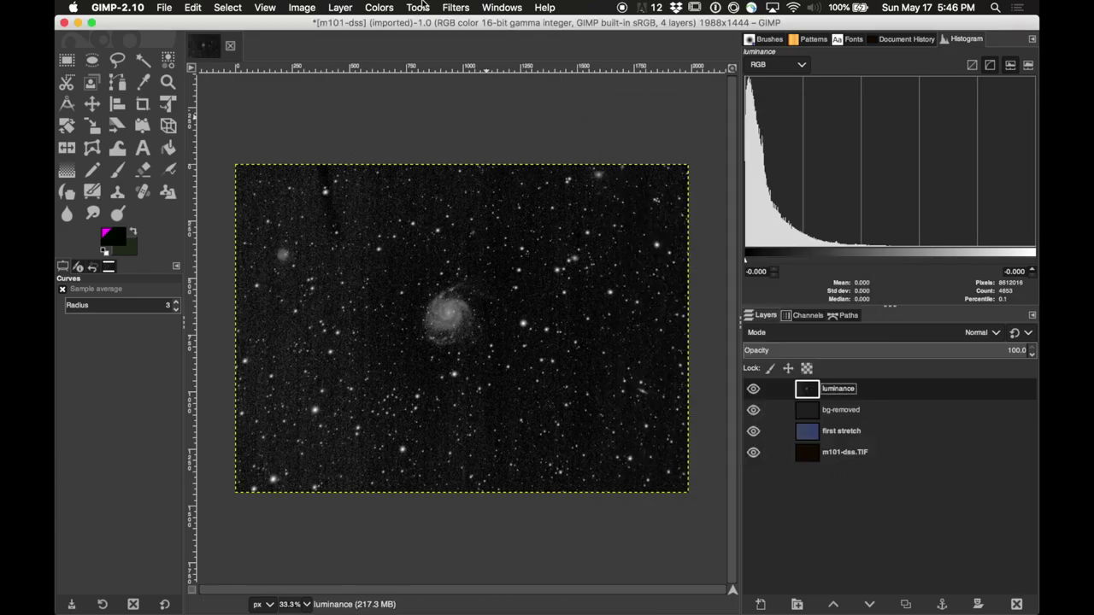
left_click(416, 8)
mouse_move(378, 8)
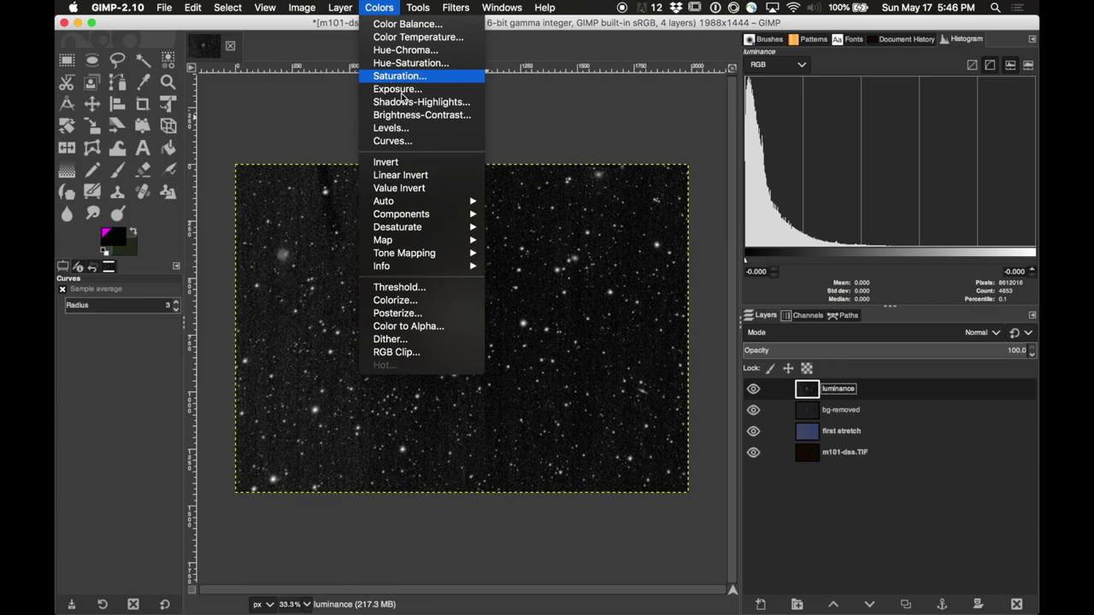
left_click(410, 140)
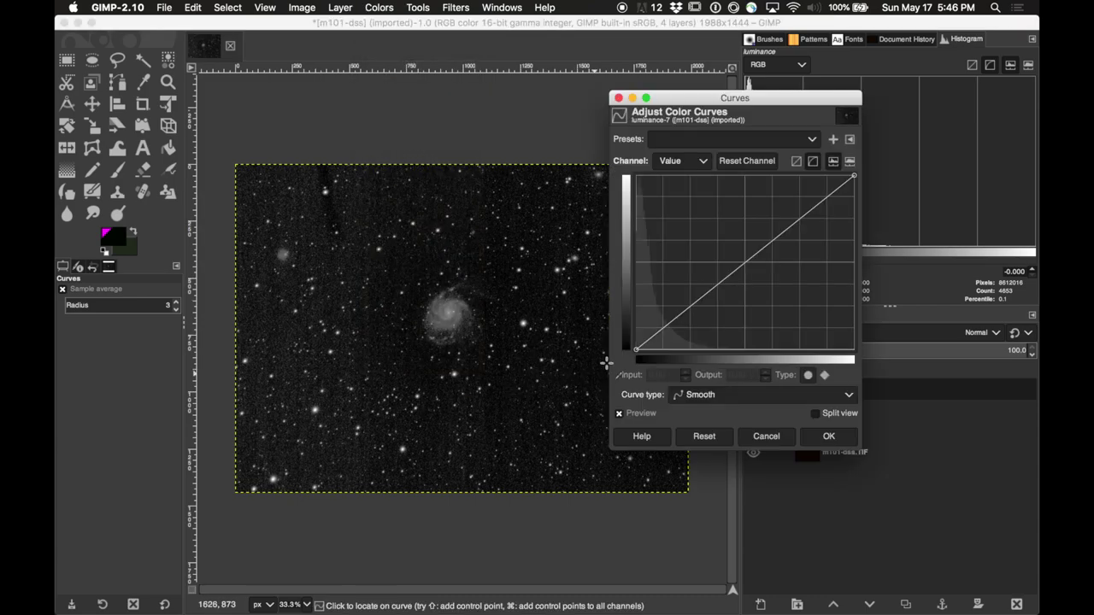
left_click_drag(637, 349, 659, 359)
left_click_drag(713, 298, 709, 258)
key("Return")
- Apply further Curves passes, finishing with the curve's shadow end pulled down
left_click(486, 319)
key("Return")
left_click(379, 7)
left_click(402, 186)
key("Return")
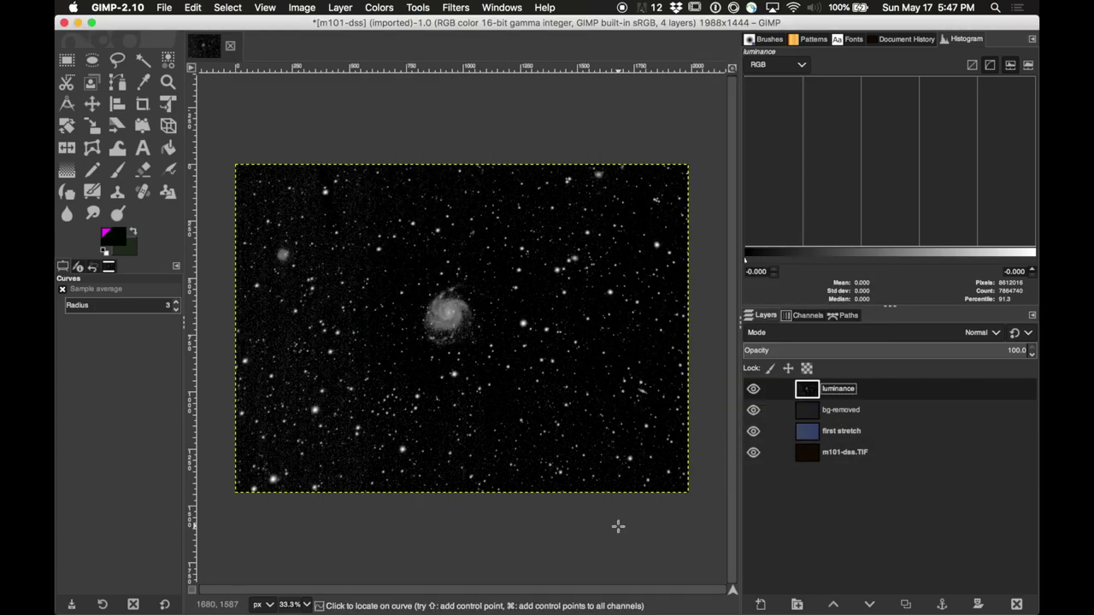
left_click(380, 8)
left_click(393, 141)
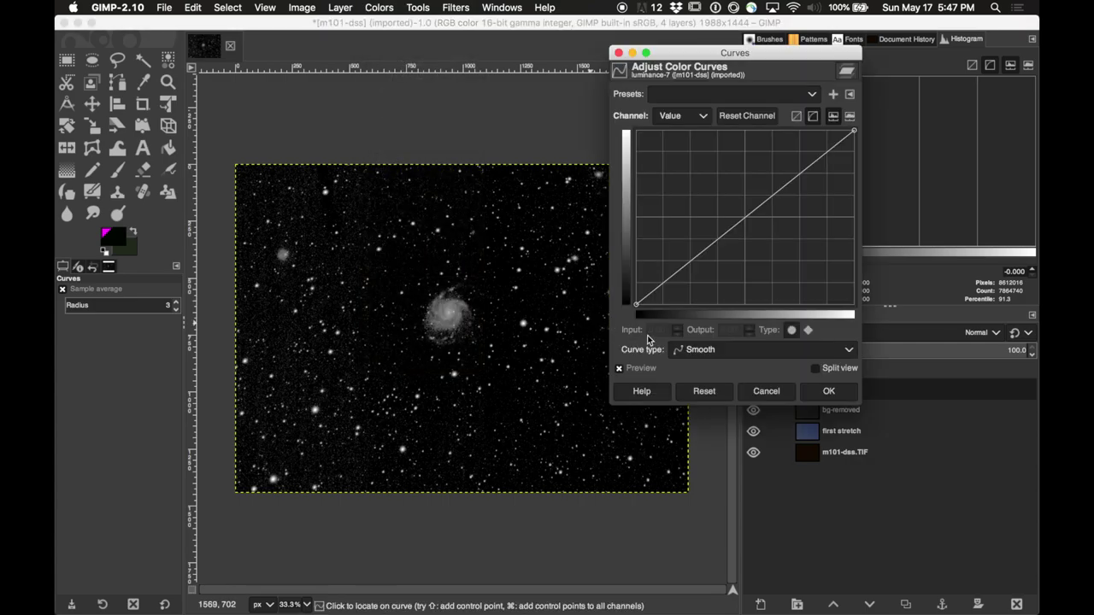
left_click_drag(692, 268, 664, 285)
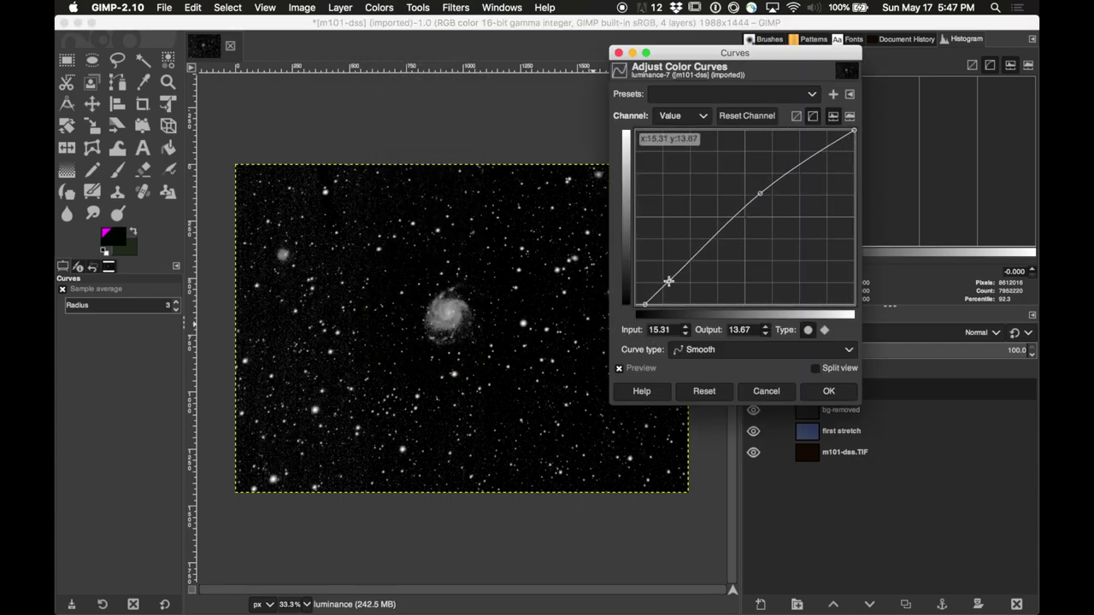
key("Return")
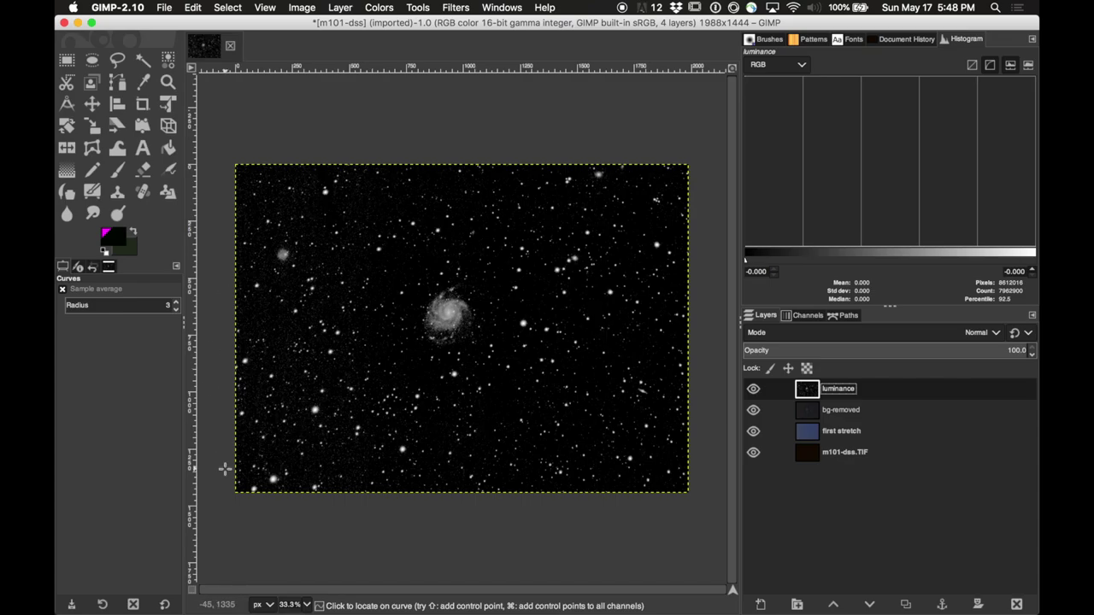
- Duplicate the bg-removed layer and name the copy 'saturate'
left_click(874, 413)
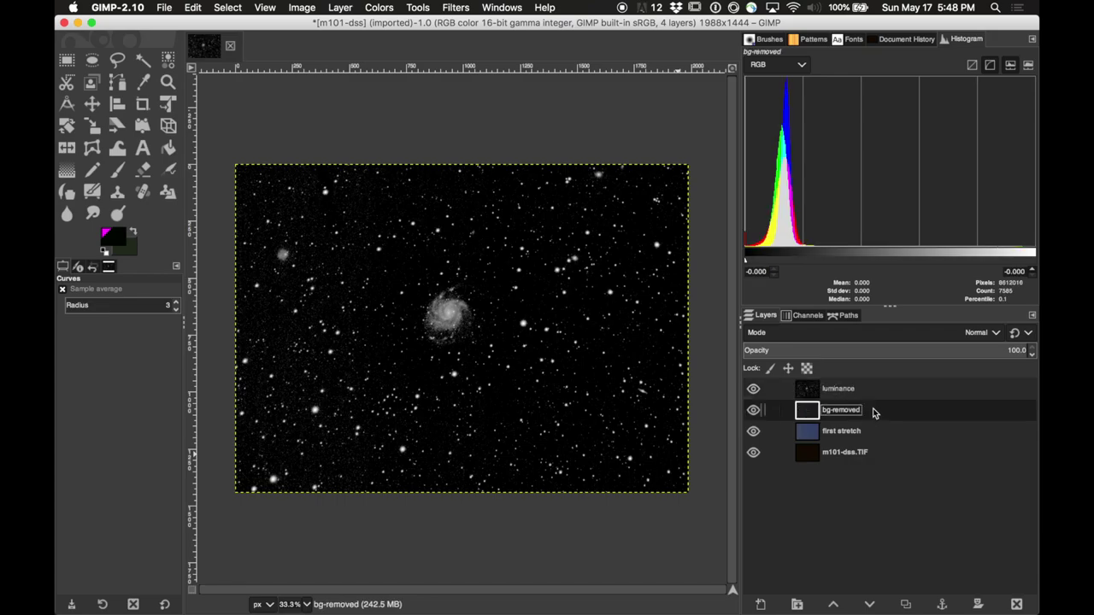
right_click(874, 413)
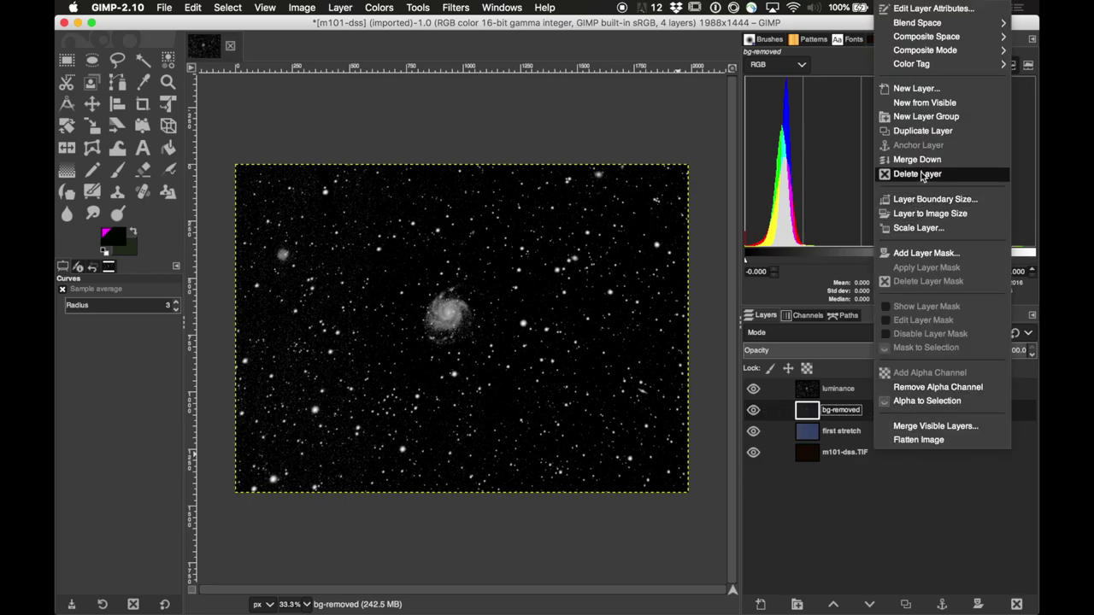
left_click(923, 131)
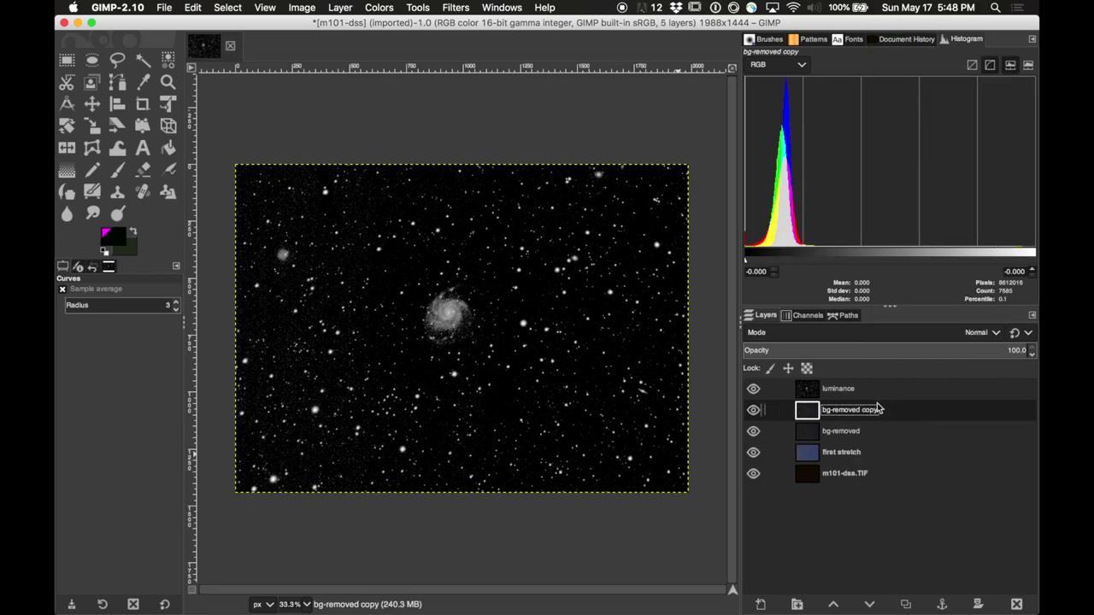
double_click(859, 411)
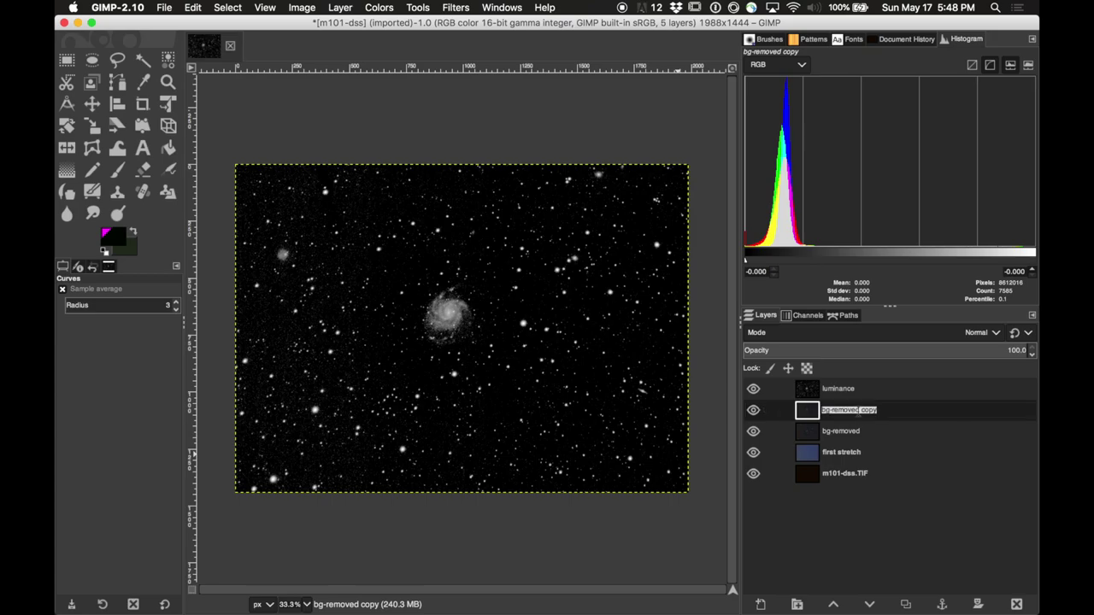
type("saturate")
left_click(880, 432)
- Duplicate the saturate layer and name the copy 'desaturate'
left_click(882, 415)
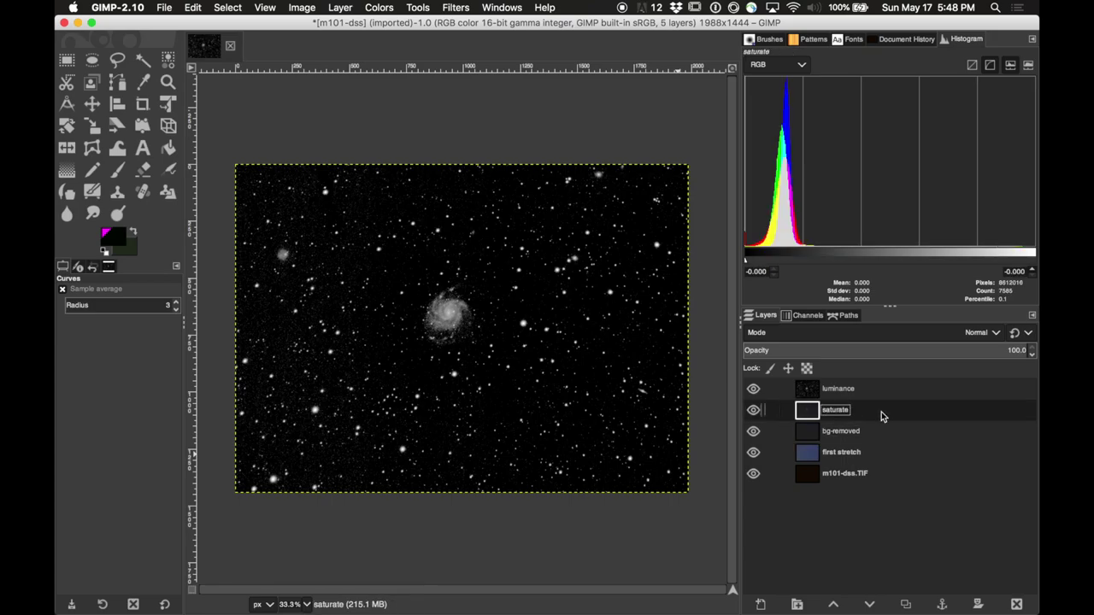
right_click(882, 417)
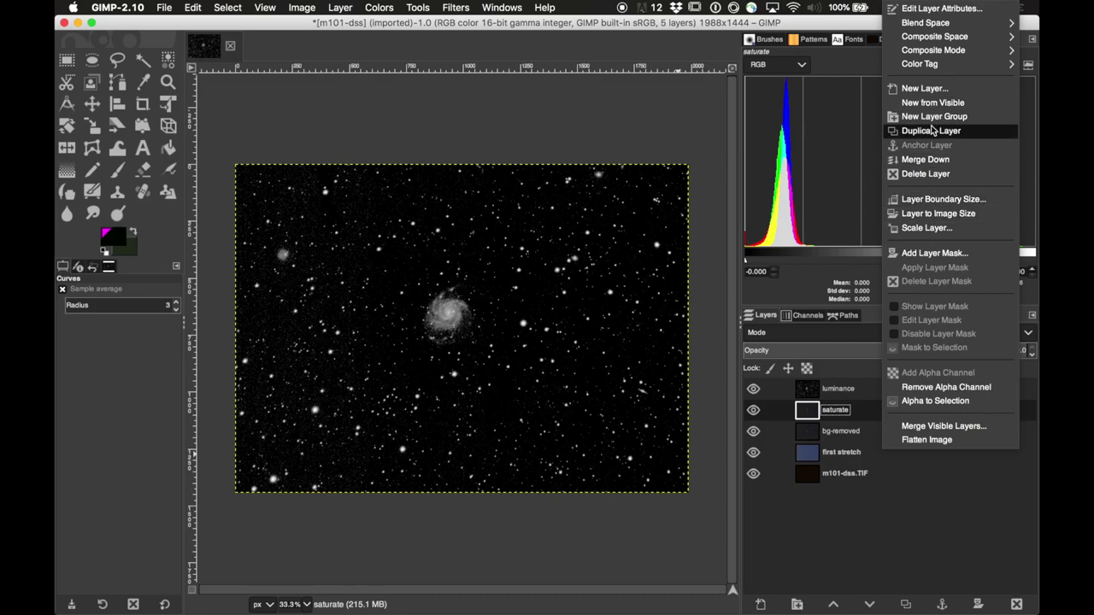
left_click(932, 130)
double_click(844, 410)
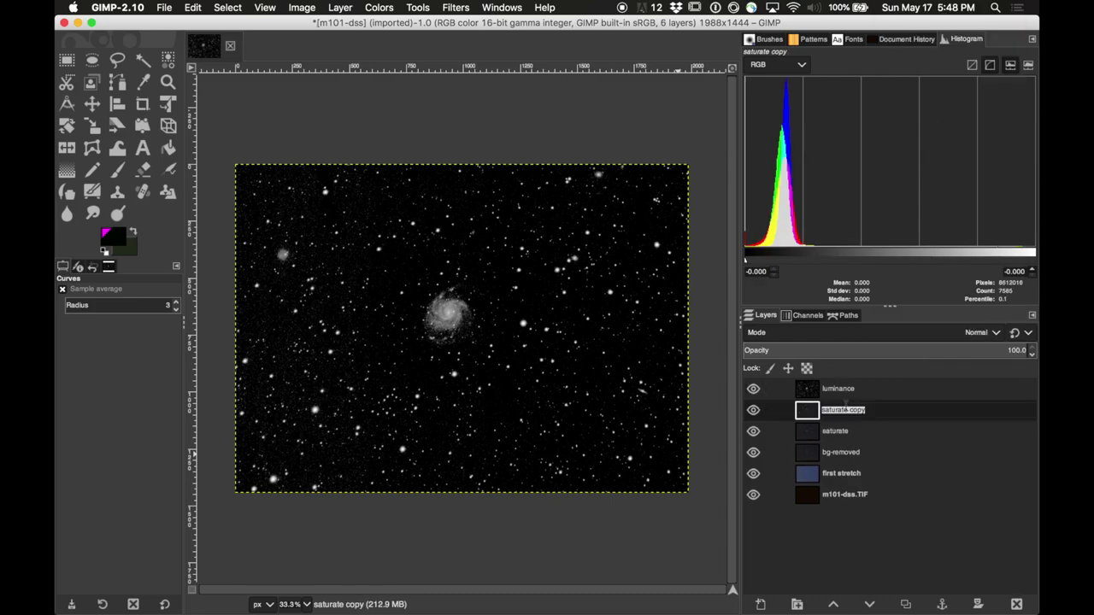
type("de")
left_click(863, 441)
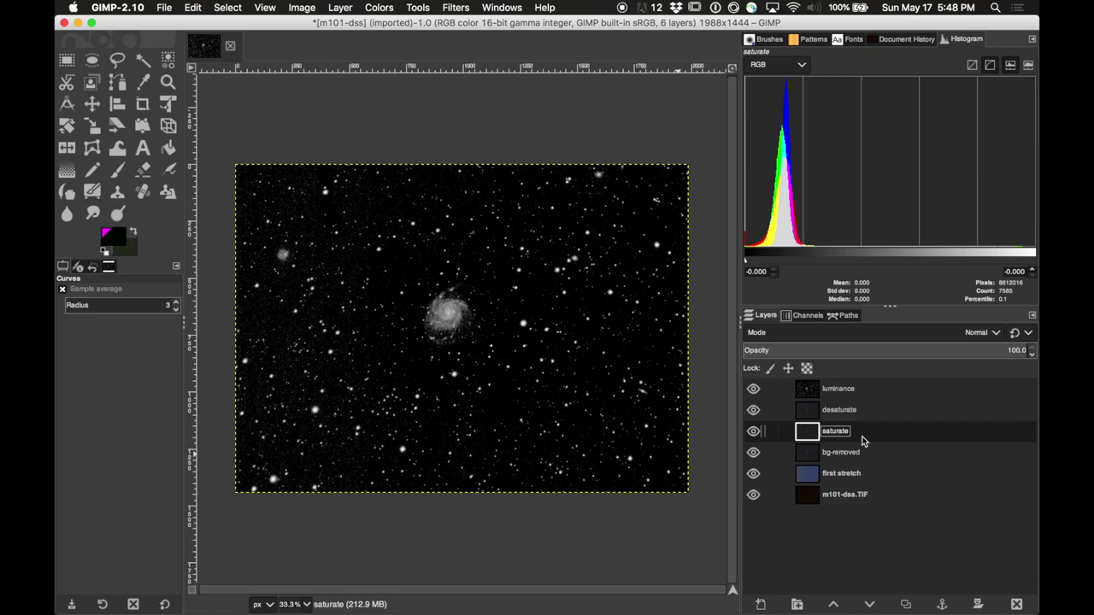
- Check the new layer stack and leave the saturate layer selected
left_click(875, 410)
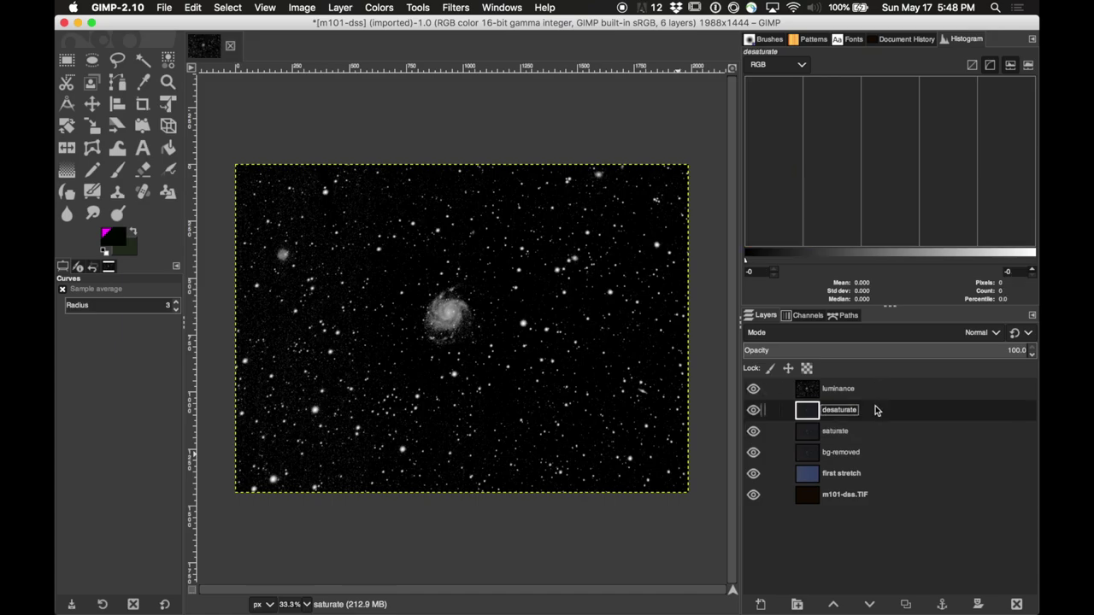
left_click(863, 436)
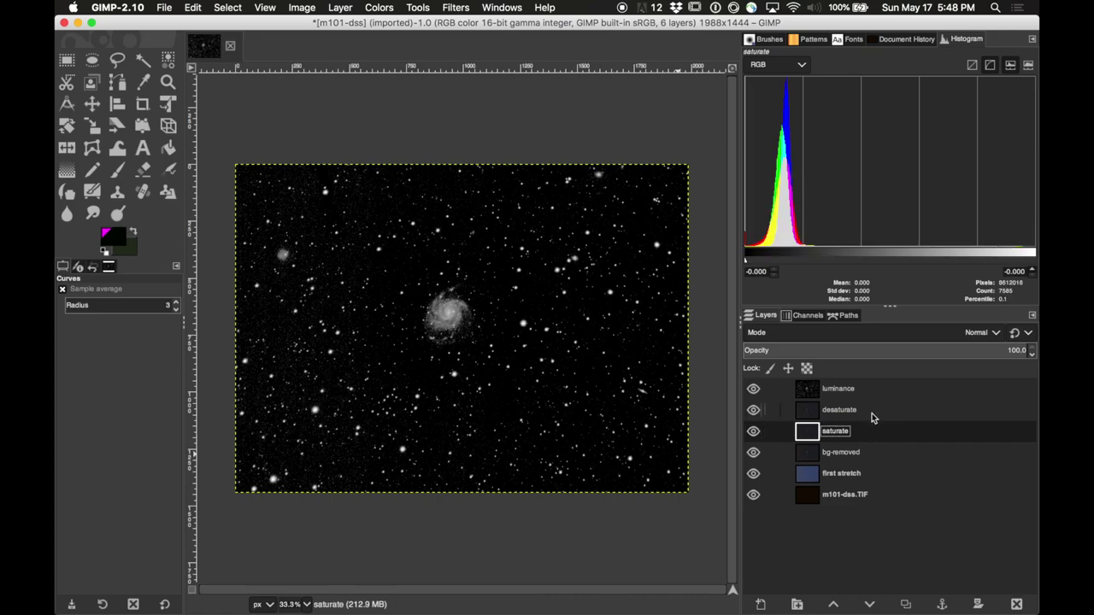
left_click(875, 415)
left_click(878, 438)
left_click(864, 389)
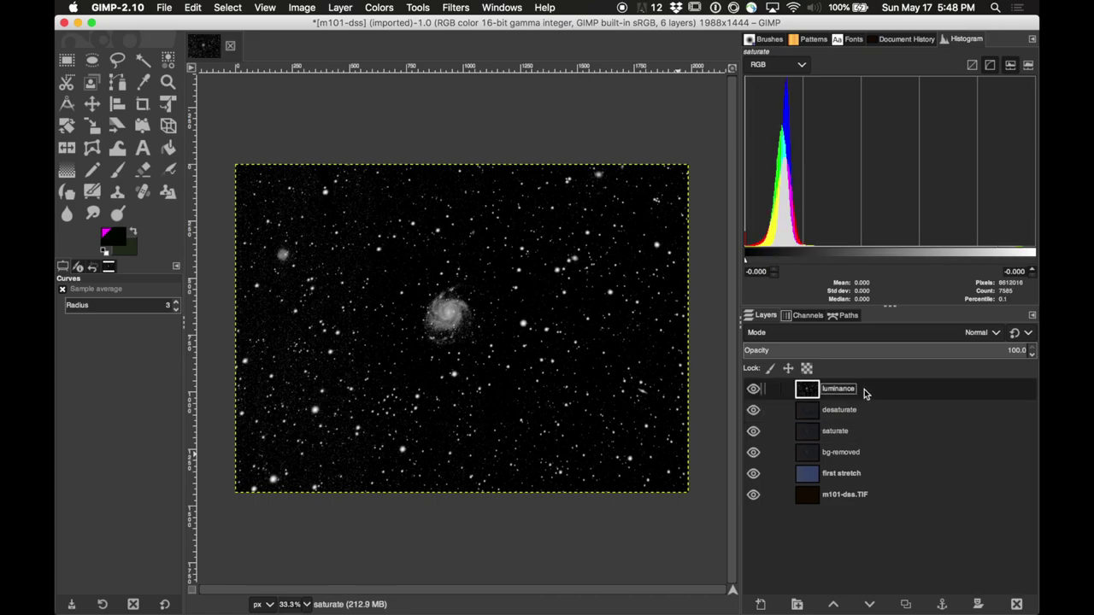
left_click(865, 439)
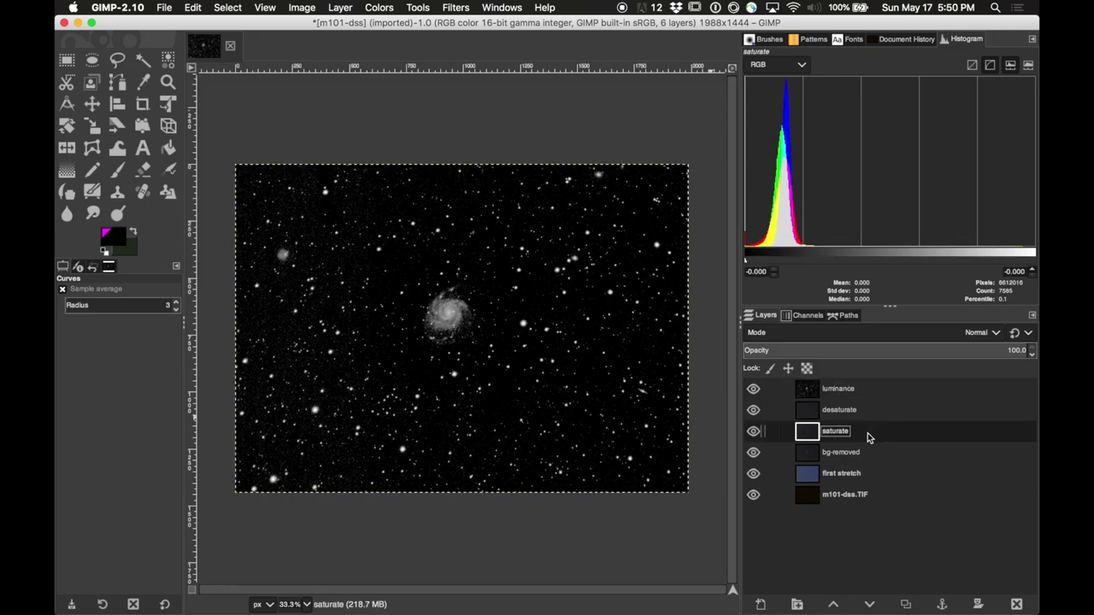
- Add a White (full opacity) layer mask to the saturate layer
right_click(868, 435)
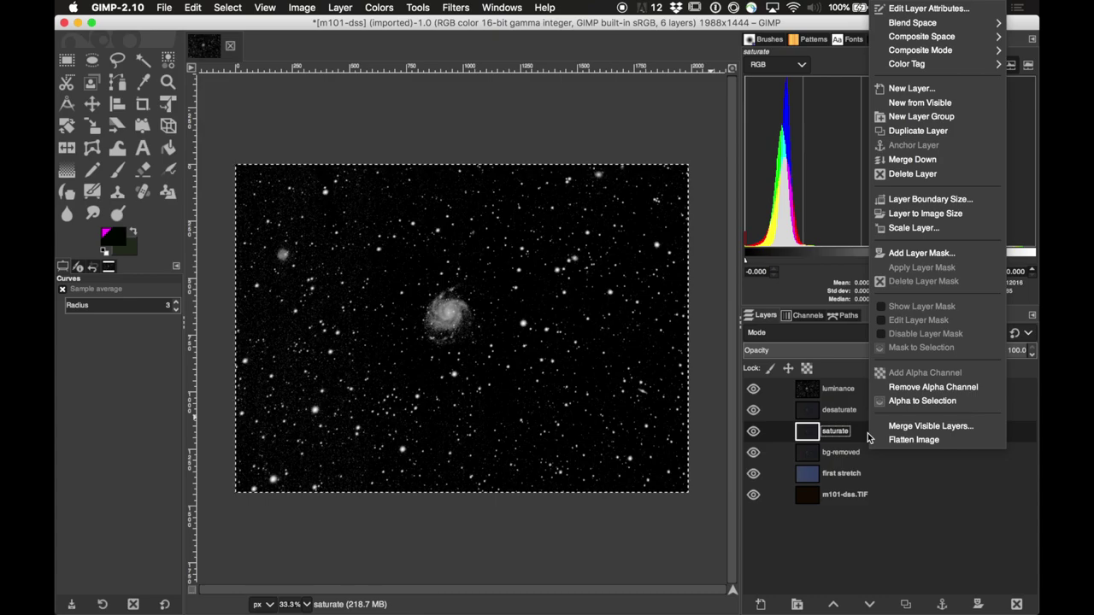
left_click(921, 253)
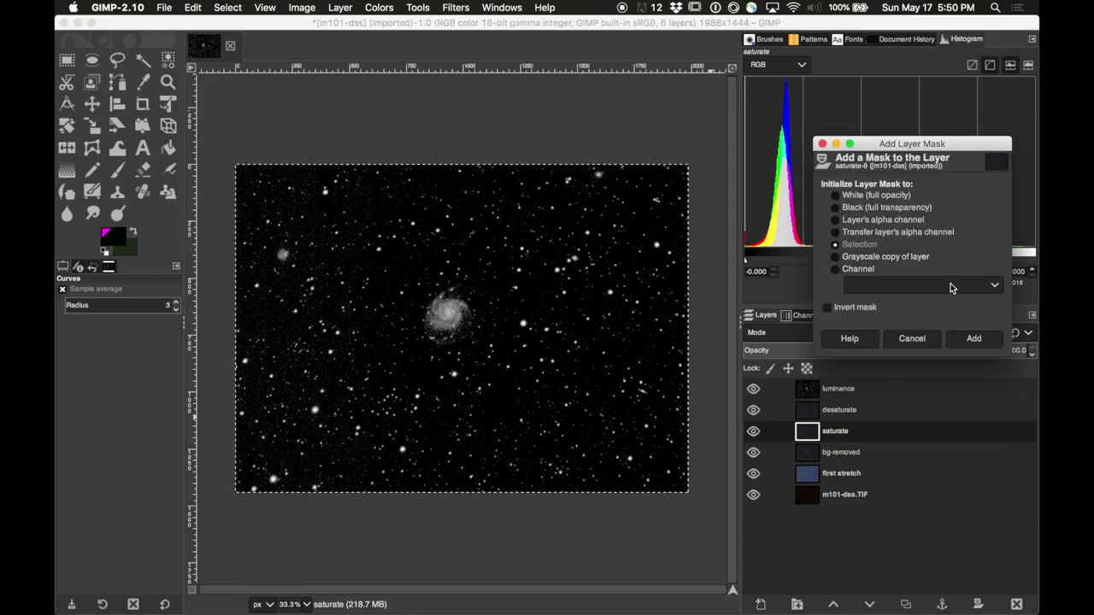
left_click(865, 195)
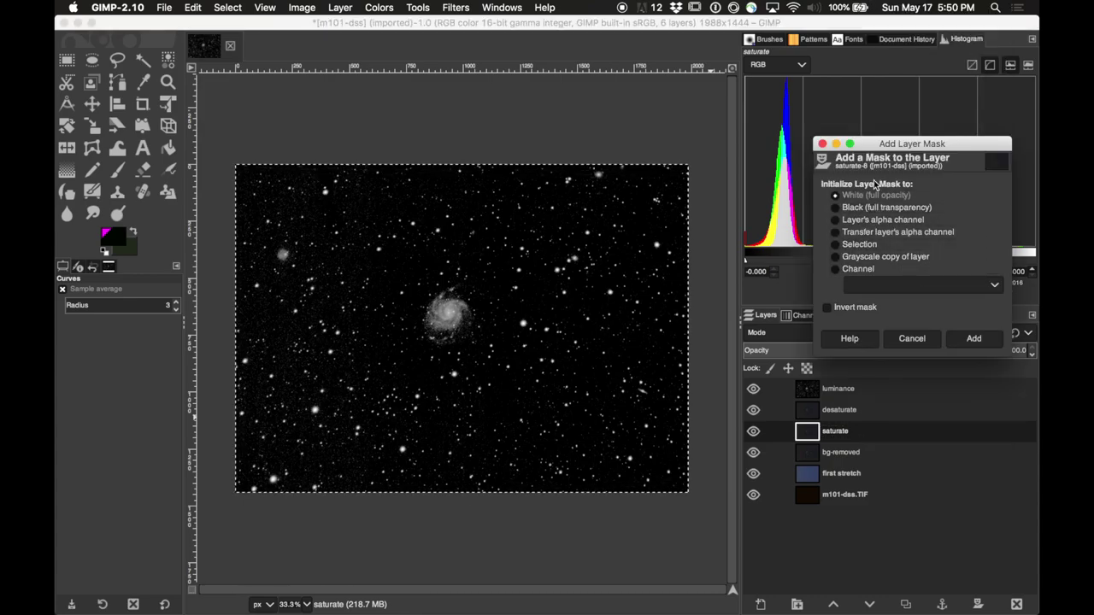
left_click(973, 340)
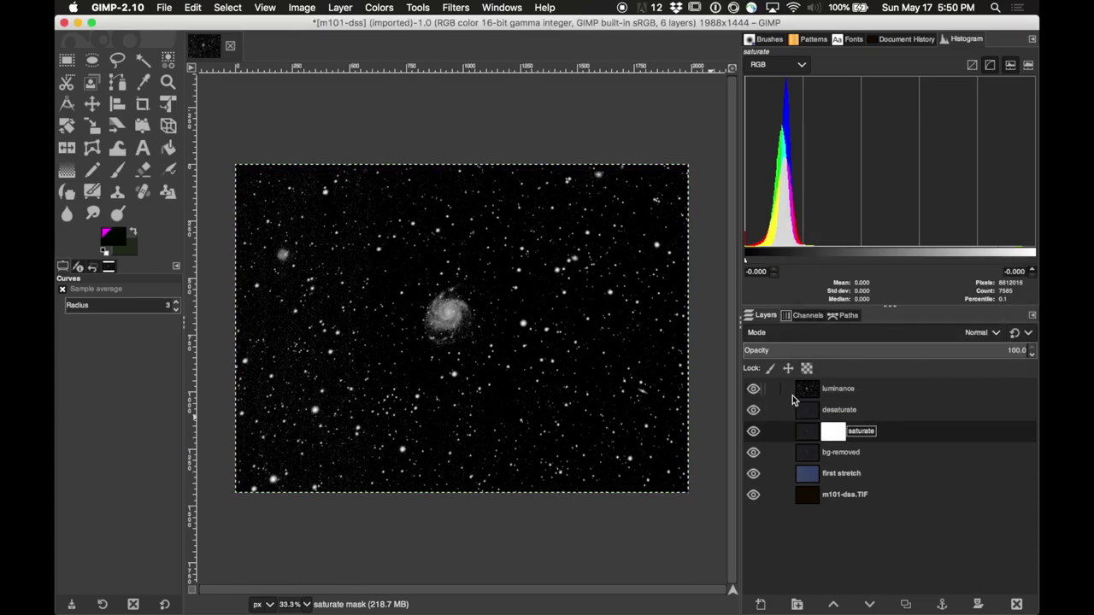
- Select all of the luminance layer and copy it to the clipboard
left_click(808, 391)
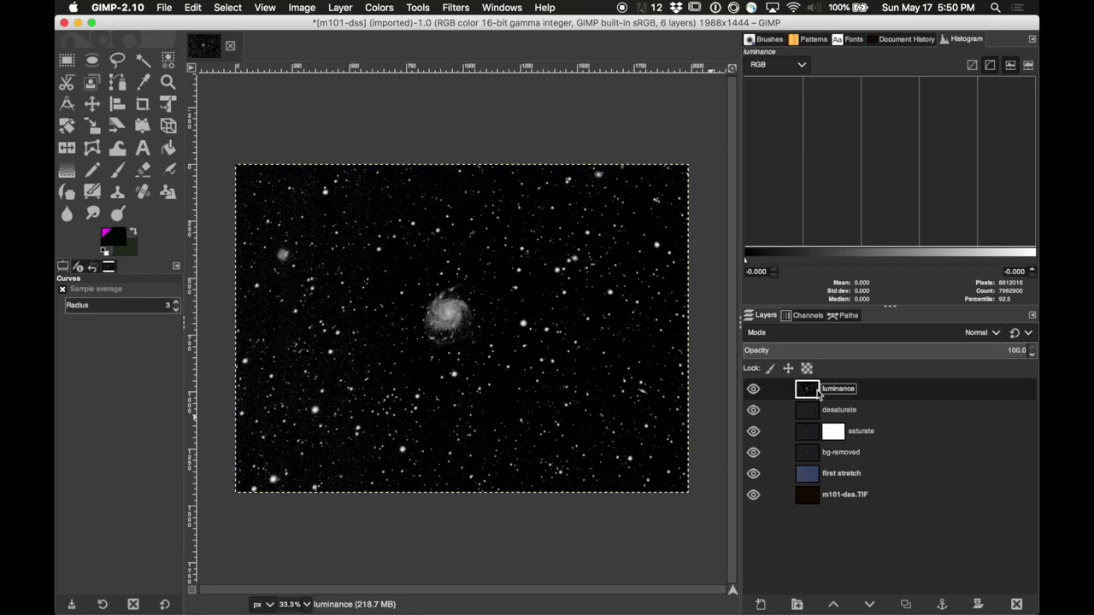
left_click(237, 6)
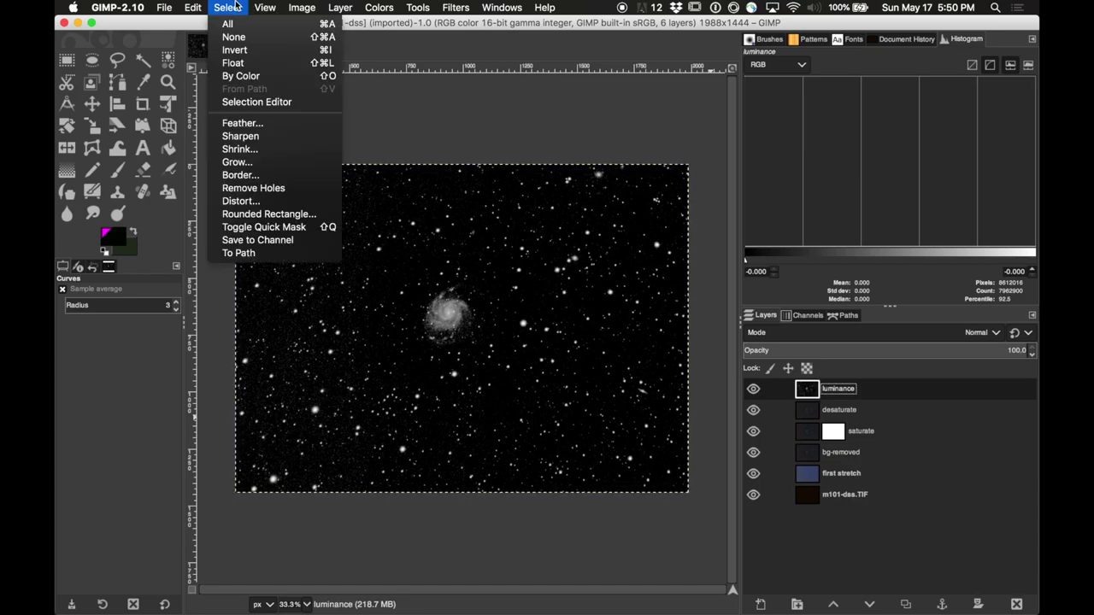
left_click(248, 26)
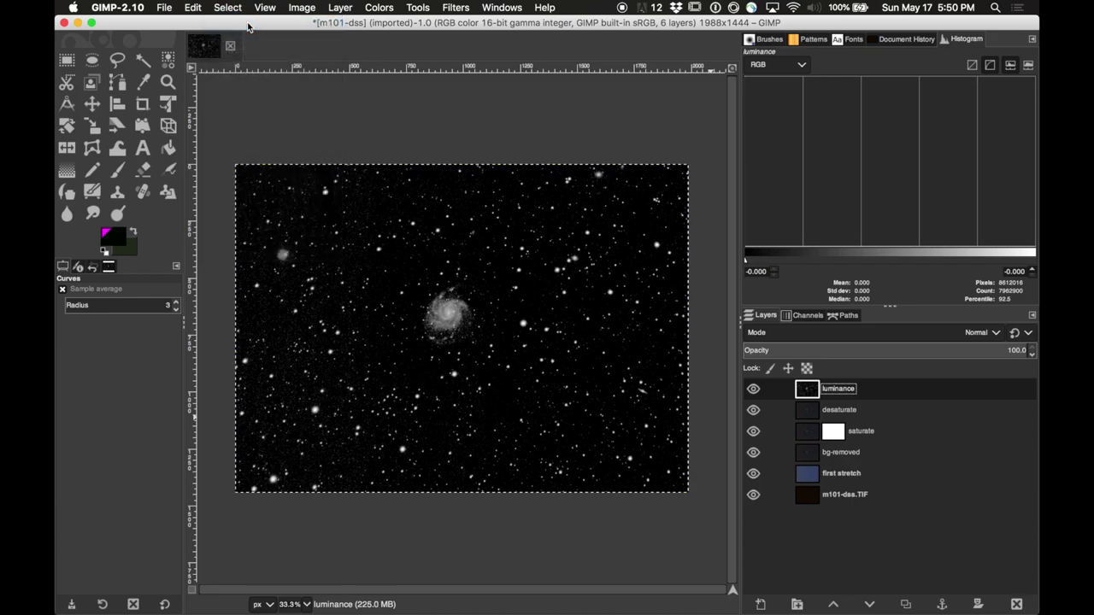
left_click(193, 8)
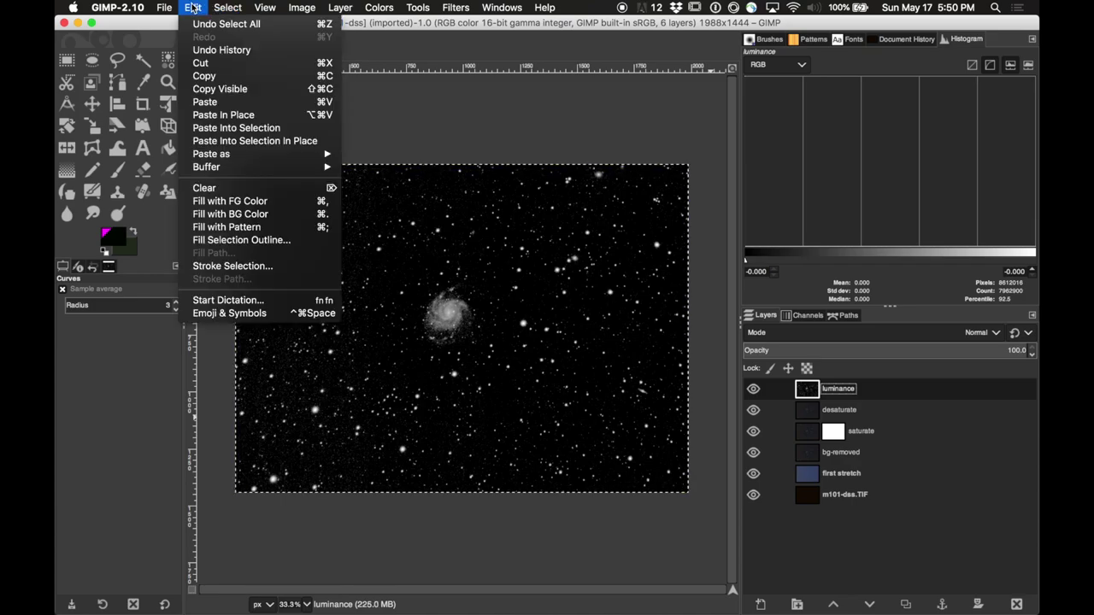
left_click(207, 89)
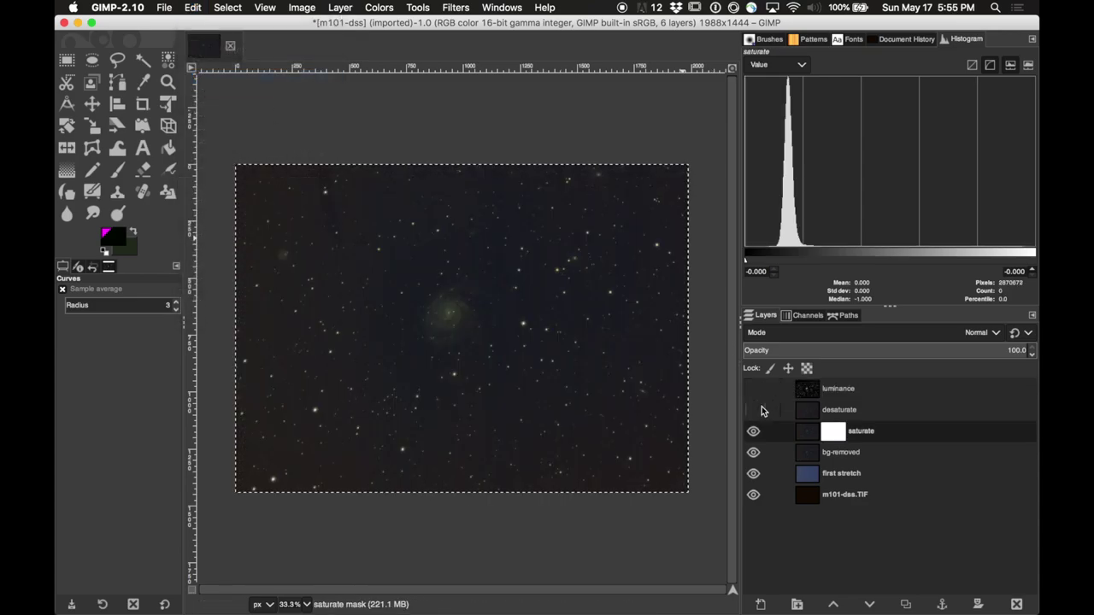
- Target the saturate layer's mask and paste the copied luminance image onto it
left_click(828, 437)
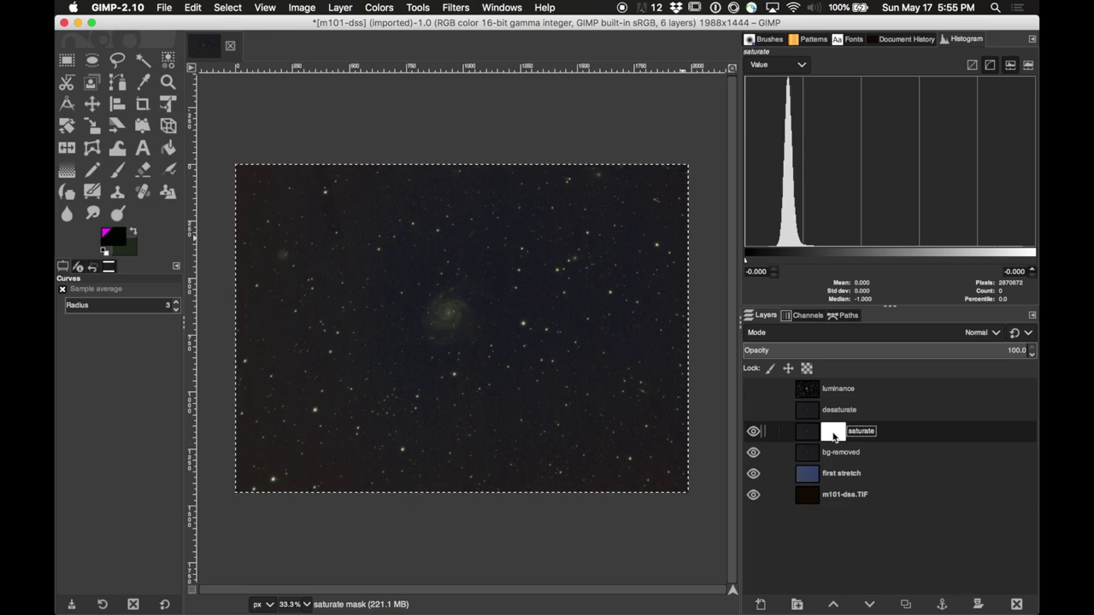
right_click(835, 438)
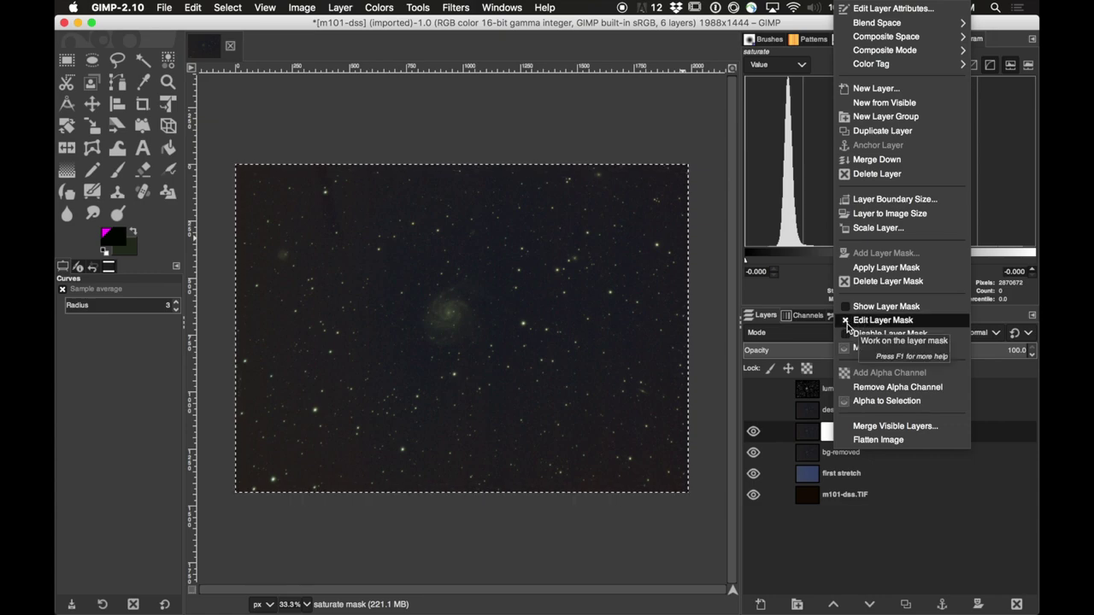
left_click(827, 434)
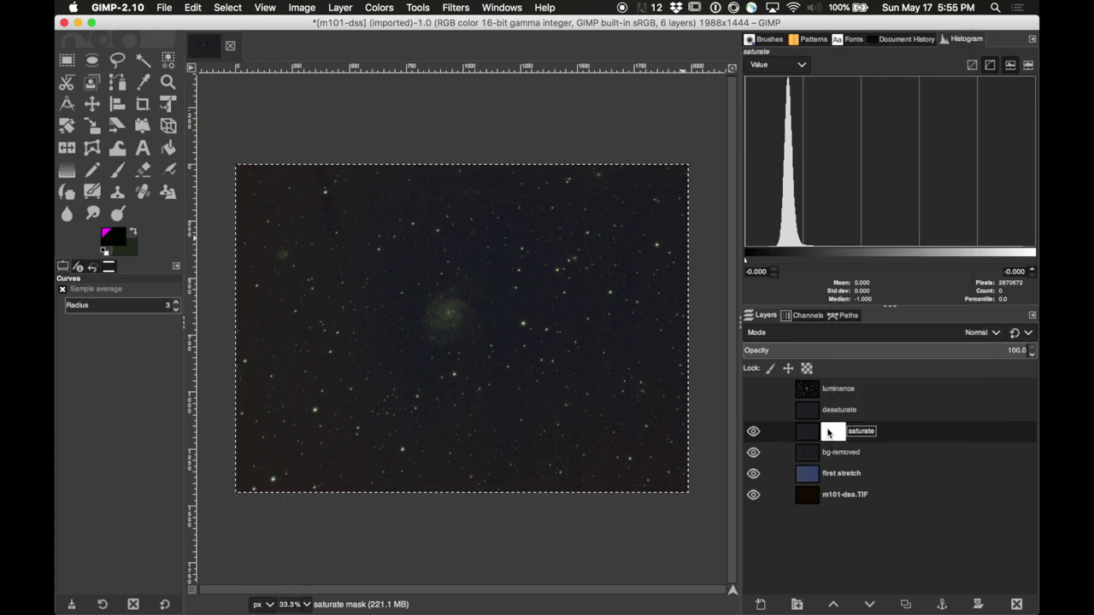
left_click(193, 7)
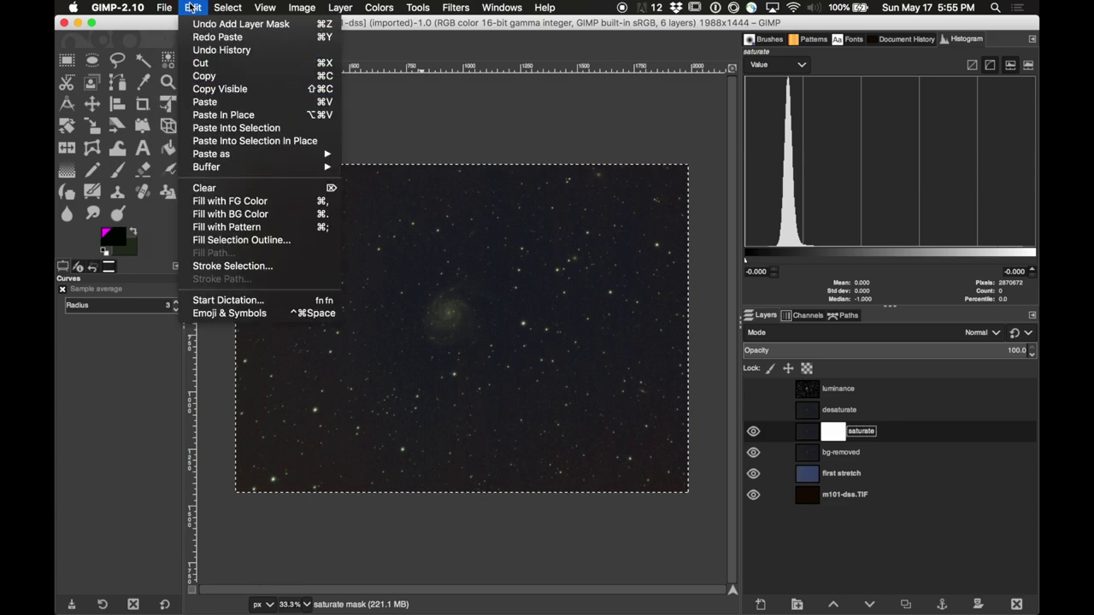
left_click(205, 101)
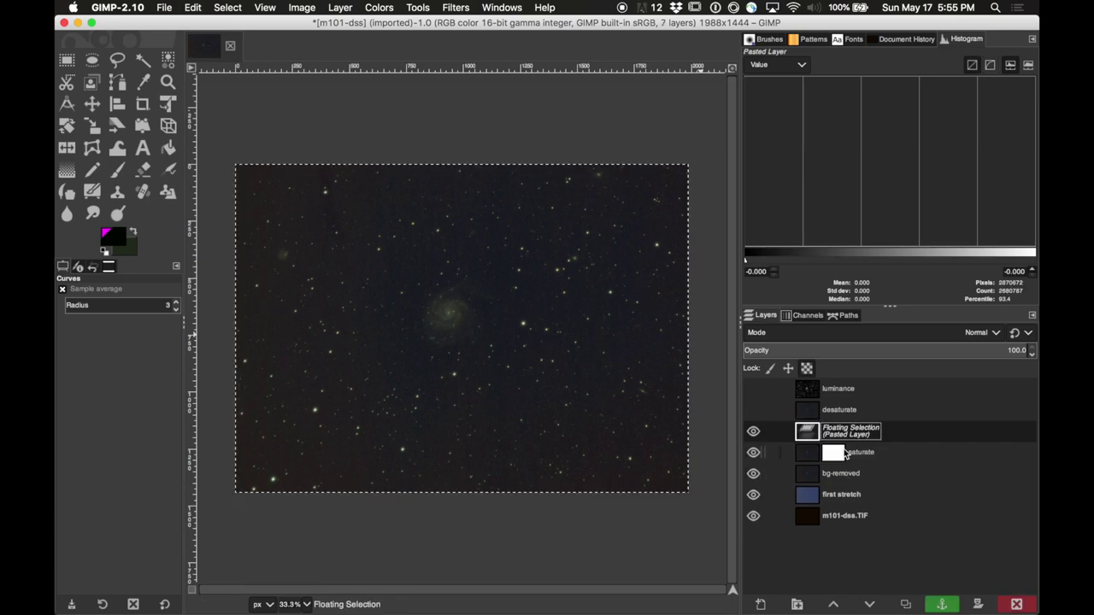
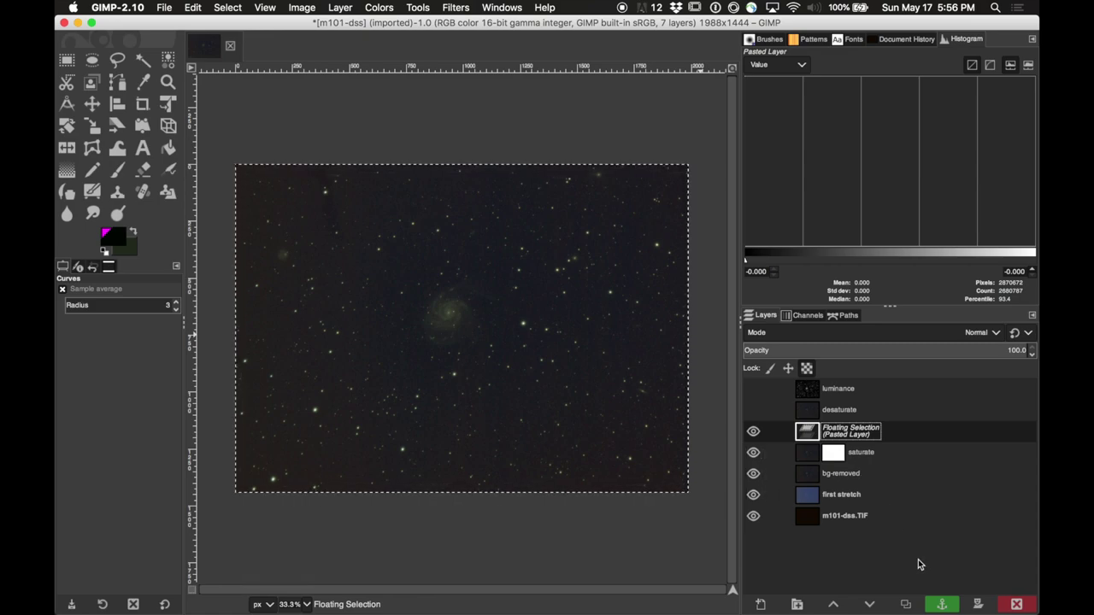
- Anchor the pasted pixels into the saturate layer's mask and display that grayscale mask on the canvas
left_click(943, 605)
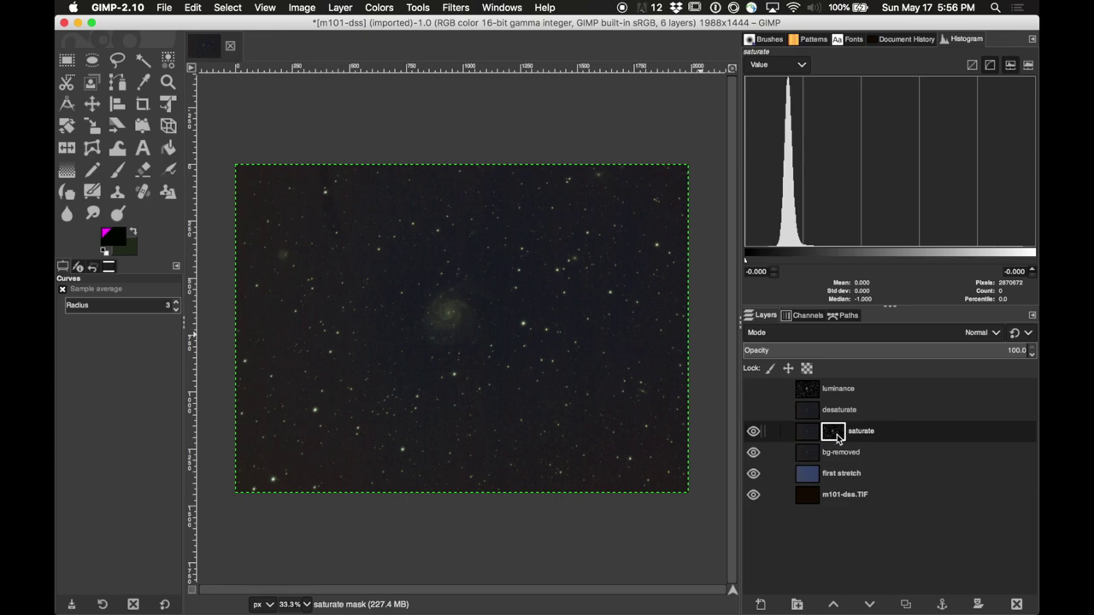
right_click(837, 434)
left_click(874, 308)
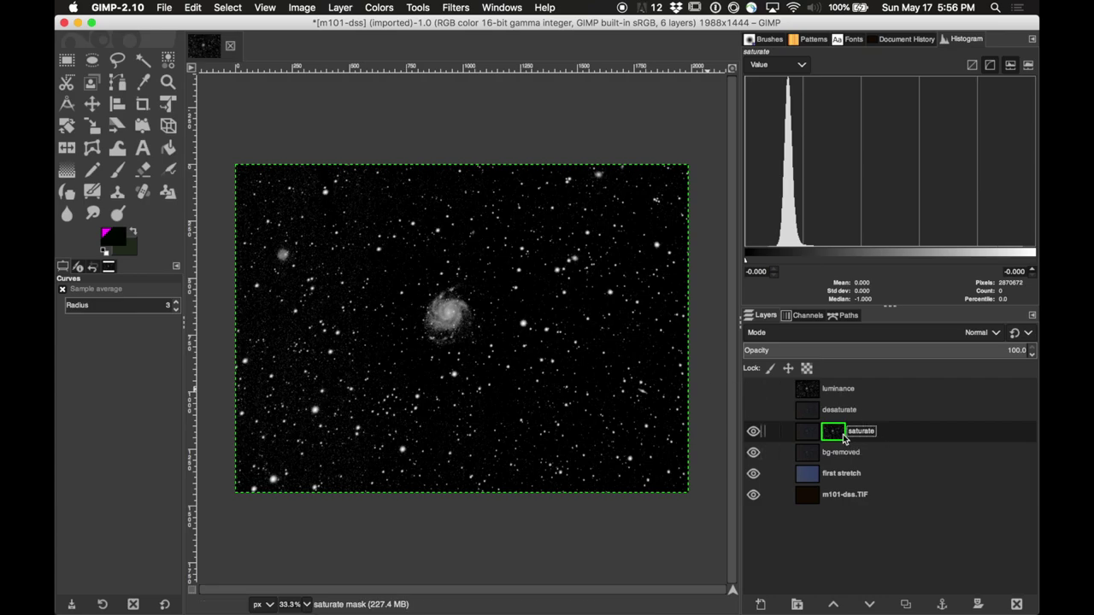
right_click(844, 439)
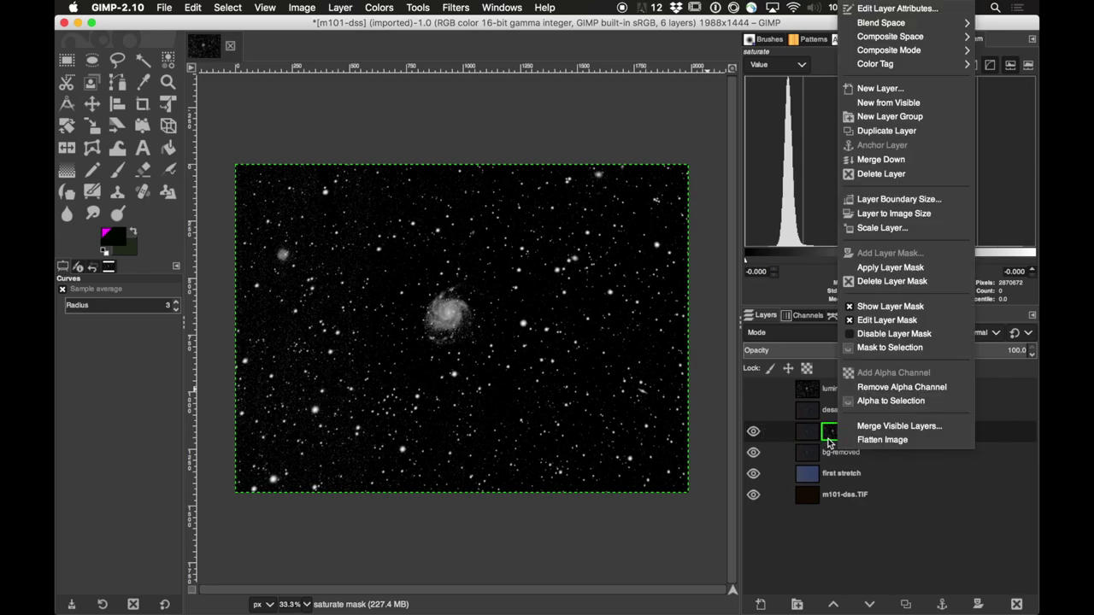
key("Escape")
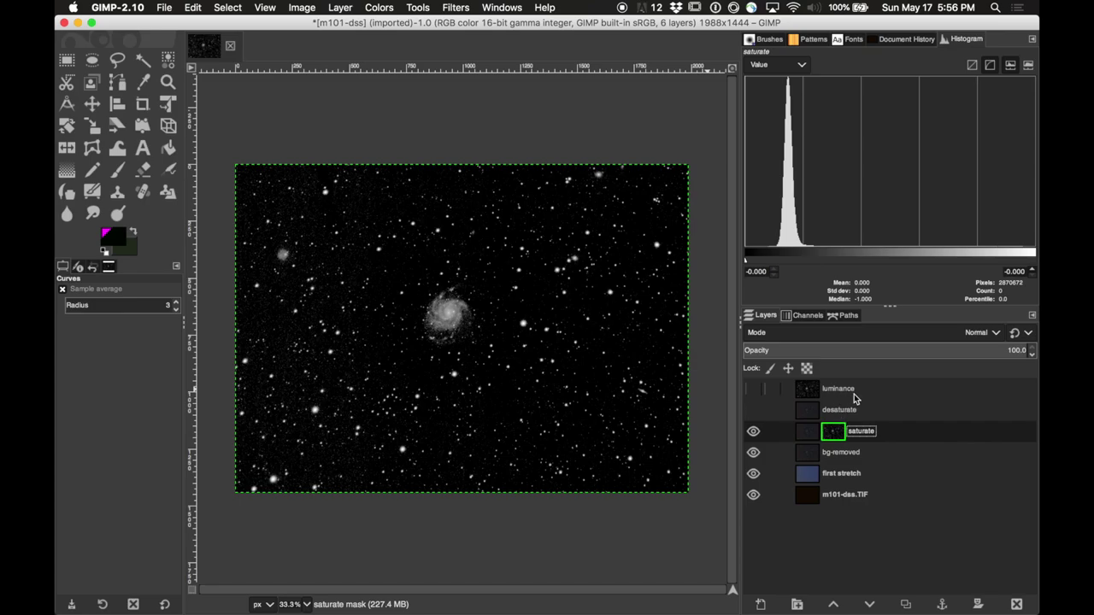
- Show and select the luminance layer, duplicate it, and rename the copy 'inverted lum'
left_click(752, 393)
left_click(863, 395)
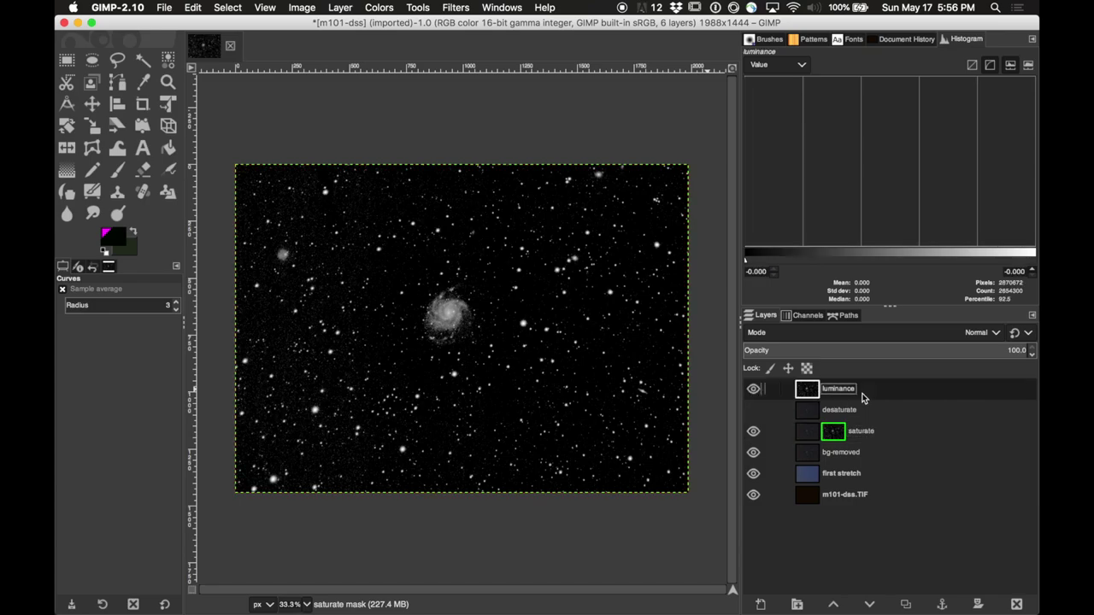
right_click(874, 391)
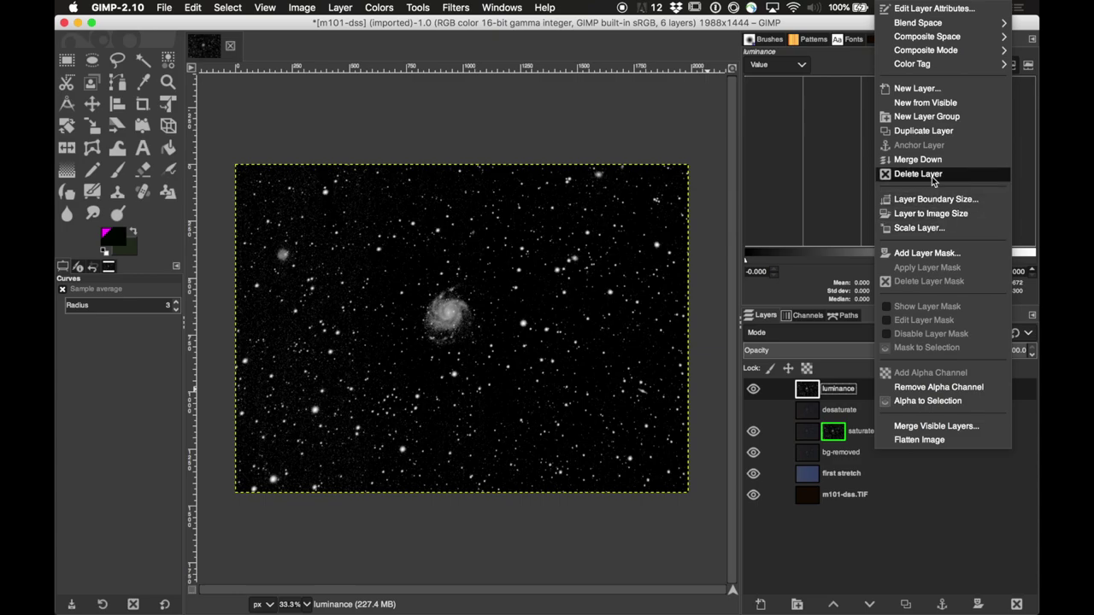
left_click(934, 130)
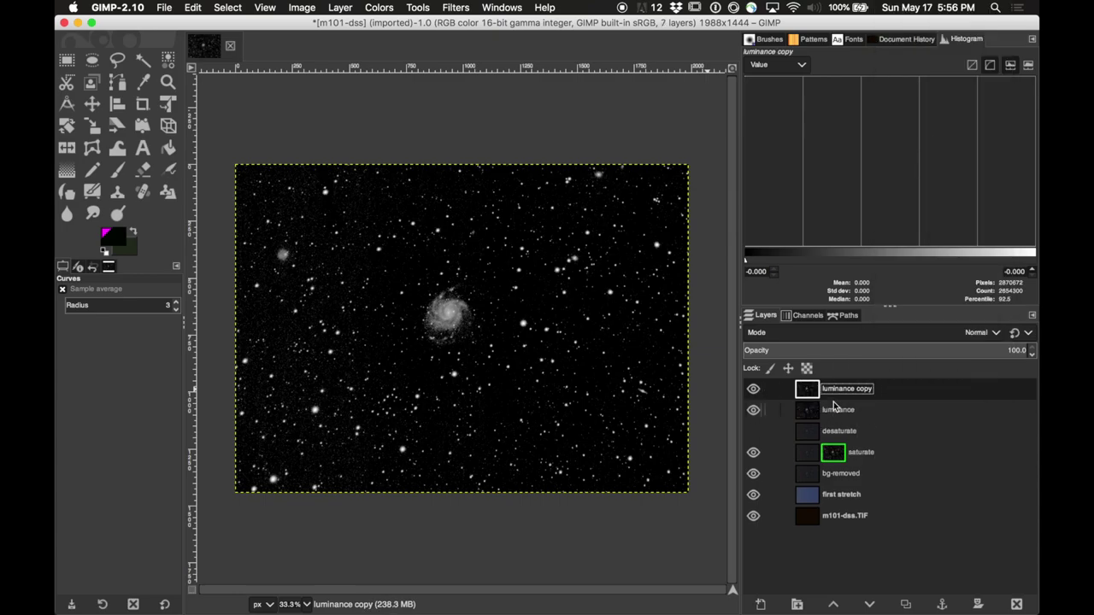
double_click(842, 389)
type("inverted lum")
left_click(888, 407)
left_click(885, 389)
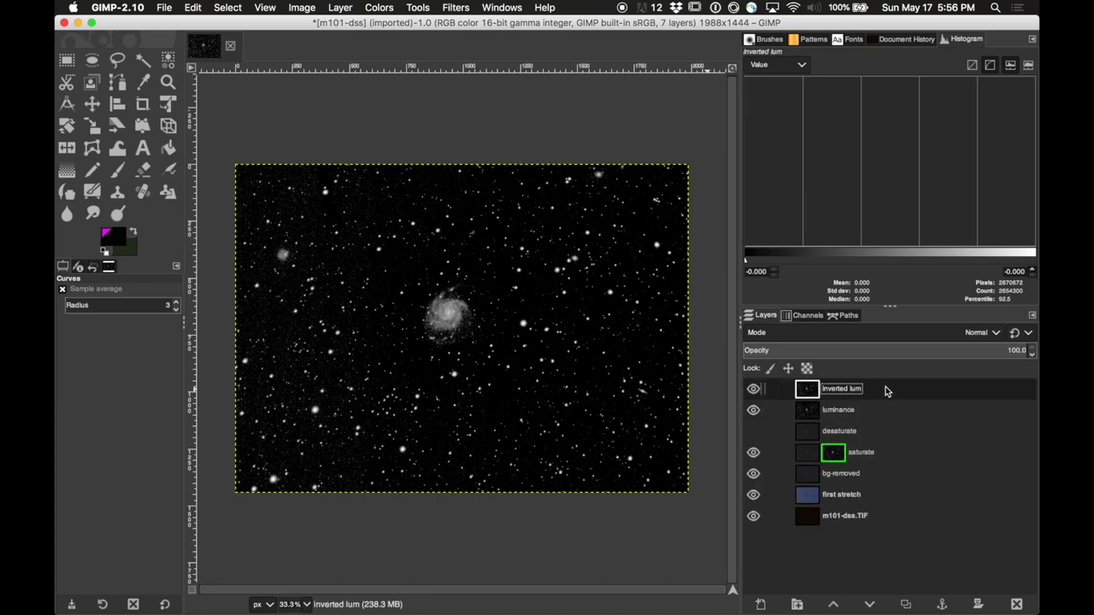
- Invert the inverted lum layer so it shows dark stars on white
left_click(372, 7)
left_click(373, 7)
left_click(374, 7)
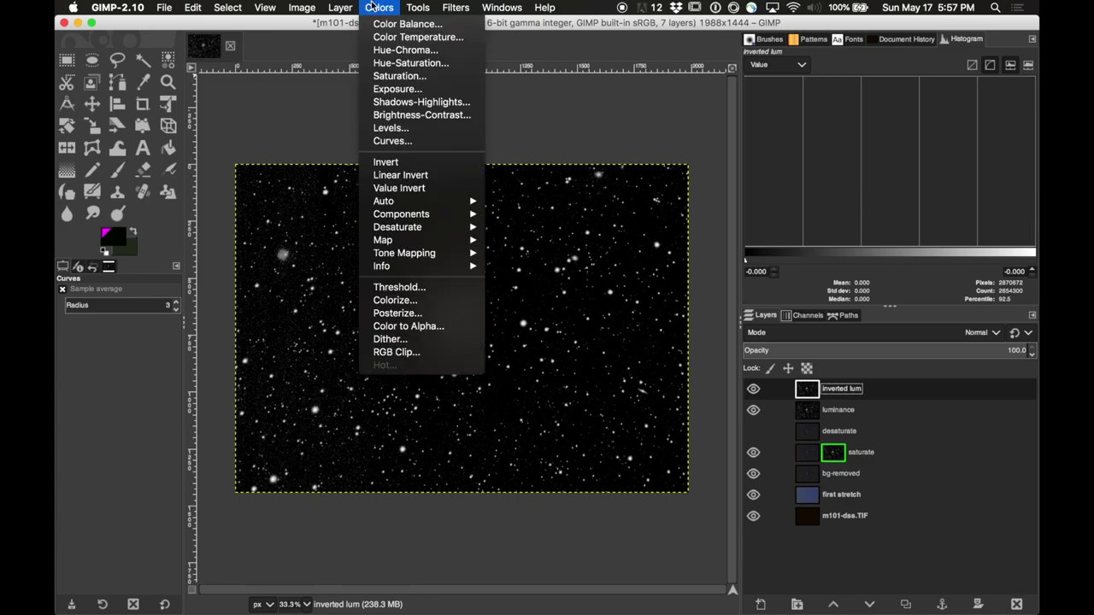
left_click(401, 165)
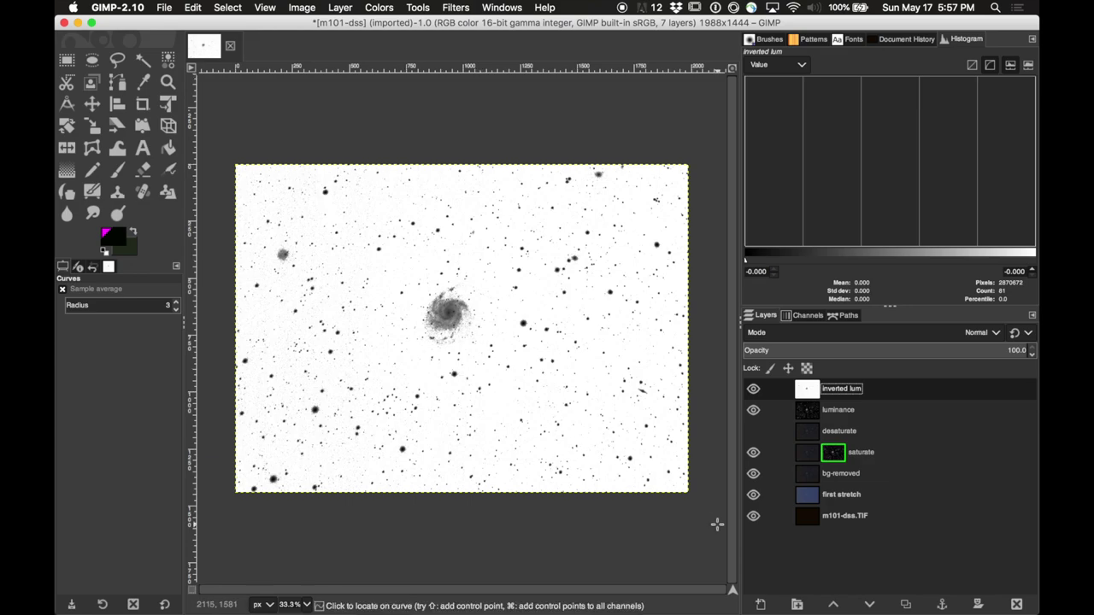
key("shift+t")
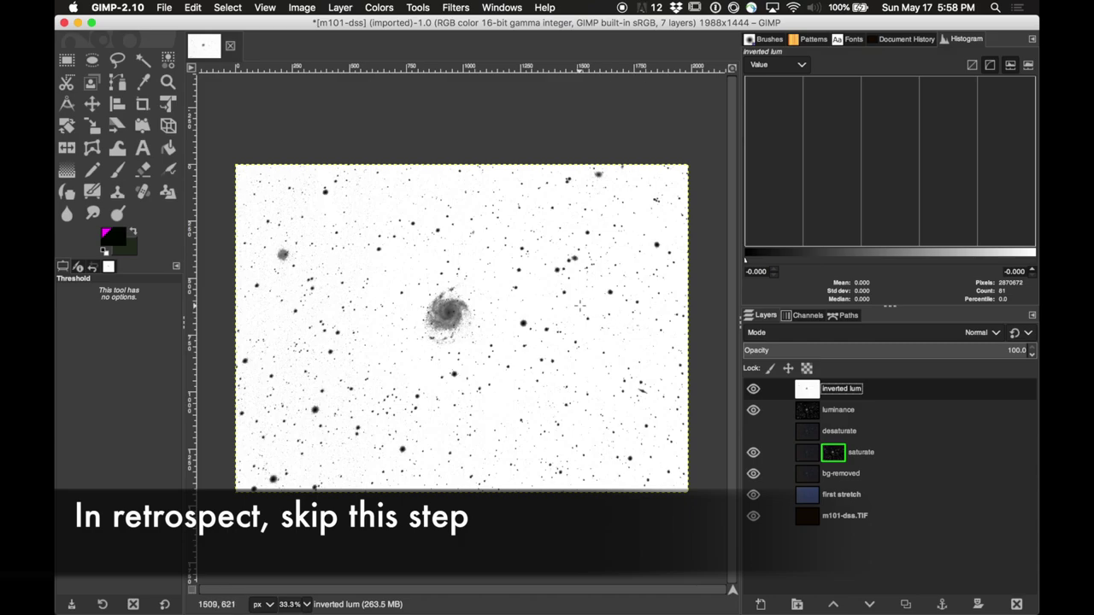
- Apply a Threshold at about 0.695 to the inverted lum layer for black star blobs
left_click(389, 8)
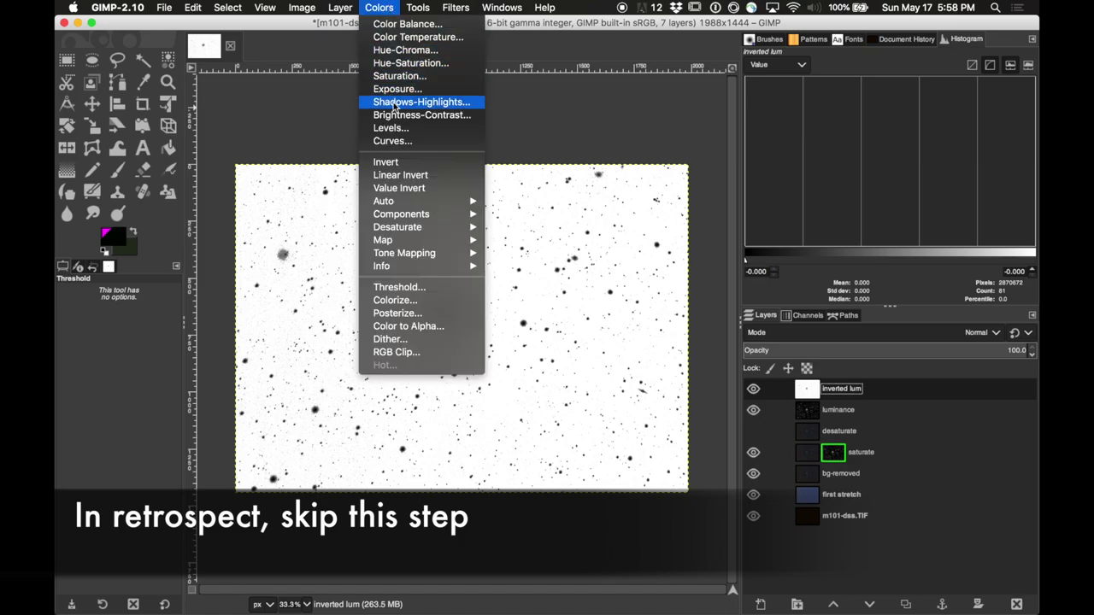
left_click(432, 293)
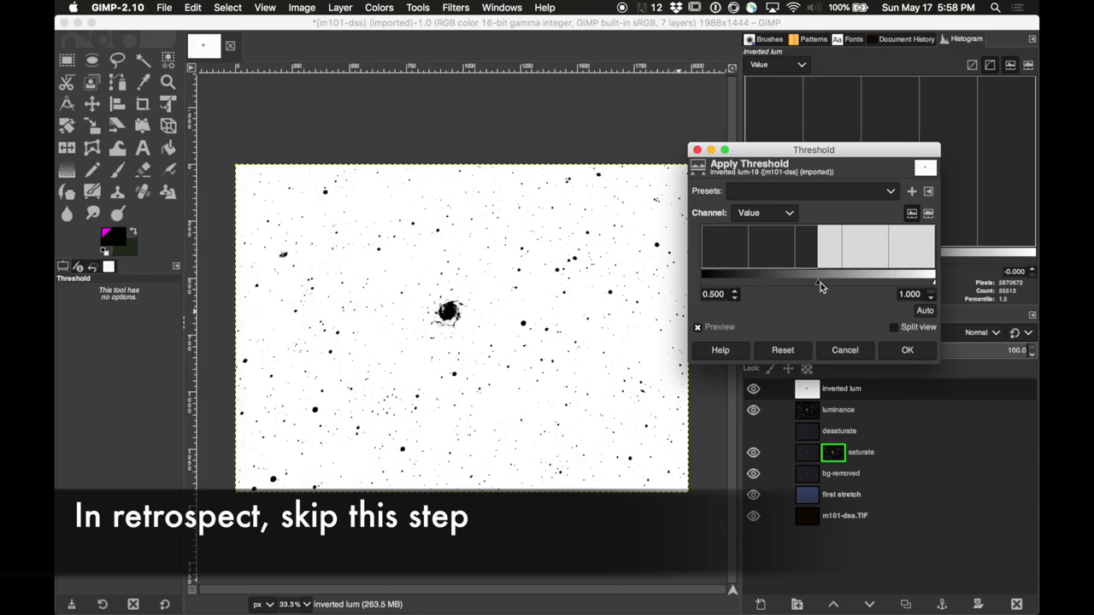
left_click_drag(818, 282, 867, 278)
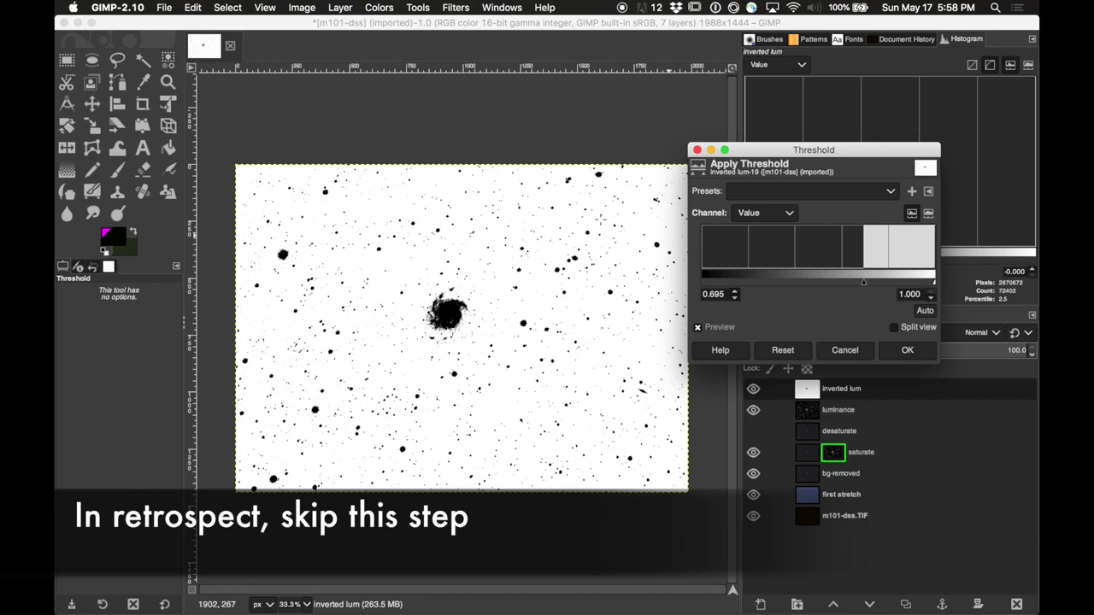
left_click(910, 347)
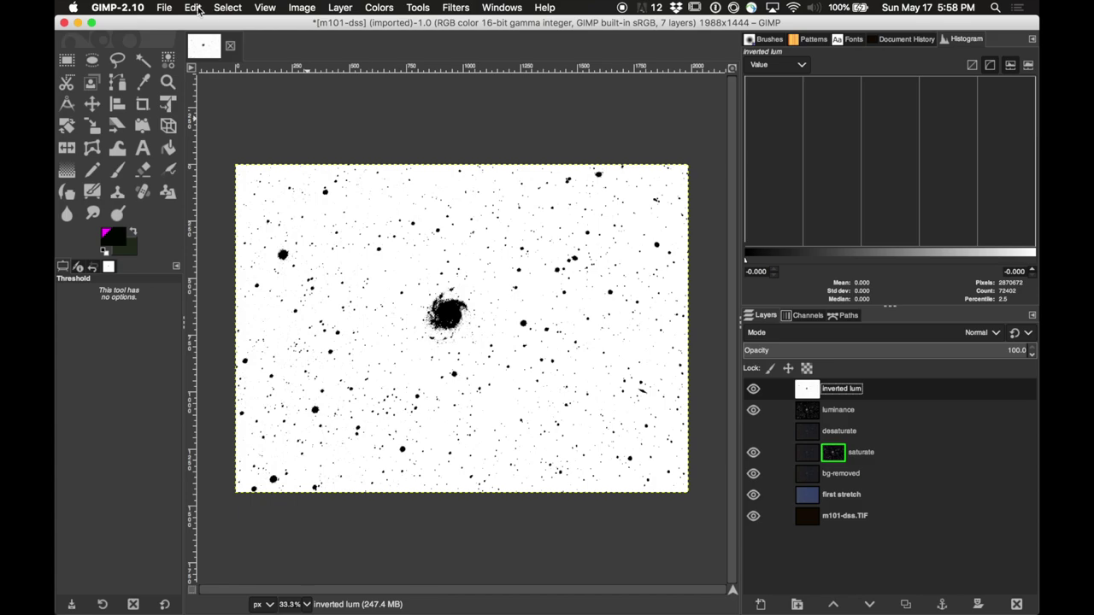
- Select the whole thresholded layer and copy it to the clipboard
left_click(233, 7)
key("Escape")
left_click(193, 7)
left_click(197, 77)
- Hide the inverted lum and luminance layers and select the desaturate layer
left_click(754, 391)
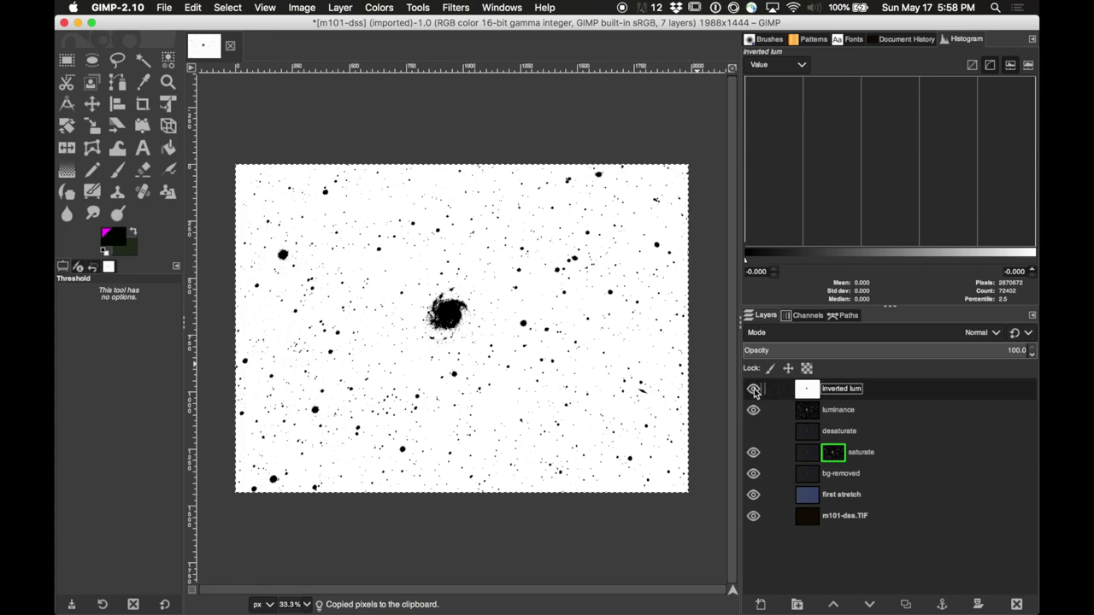
left_click(752, 411)
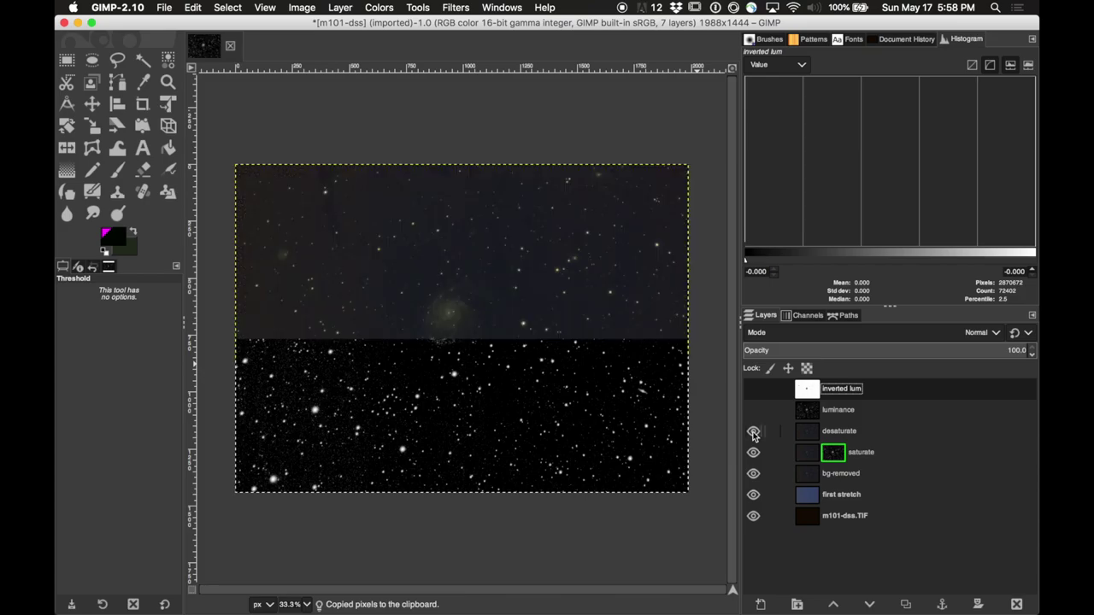
left_click(871, 421)
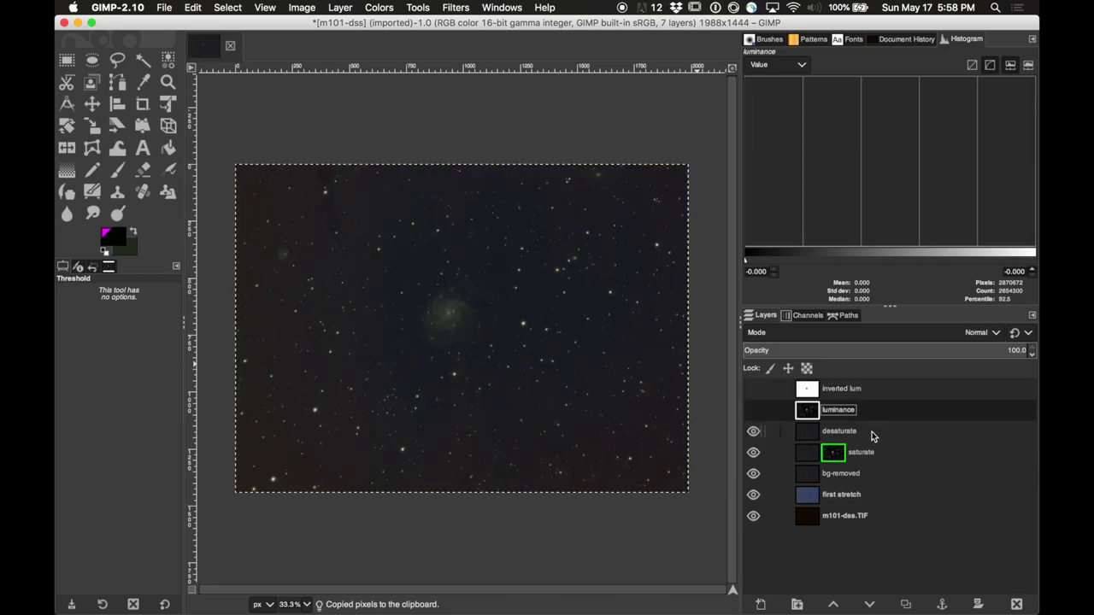
left_click(871, 432)
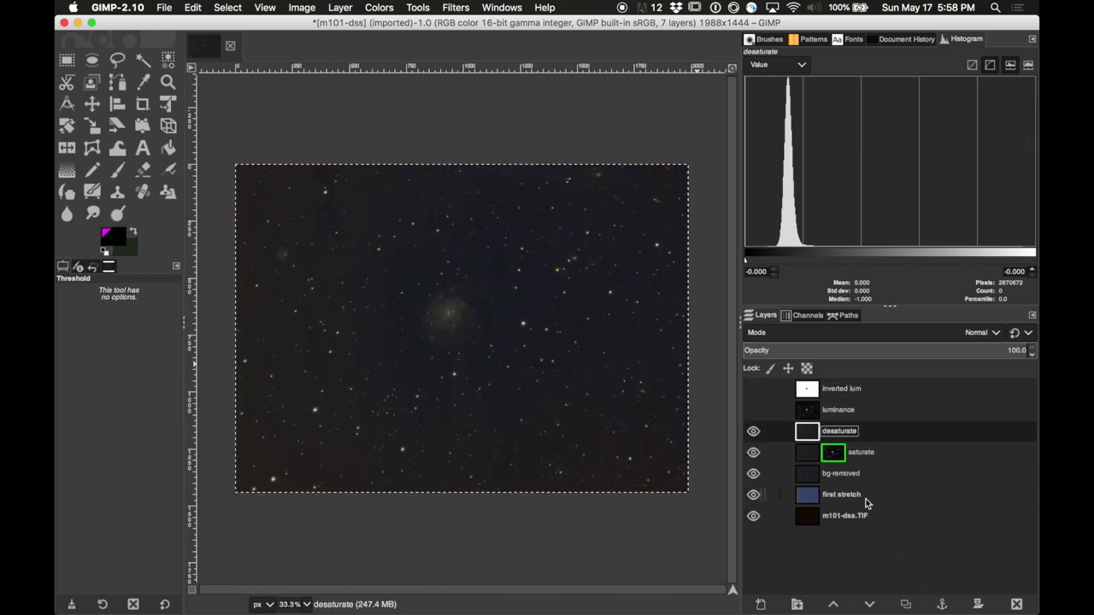
- Add a white layer mask to the desaturate layer
right_click(881, 434)
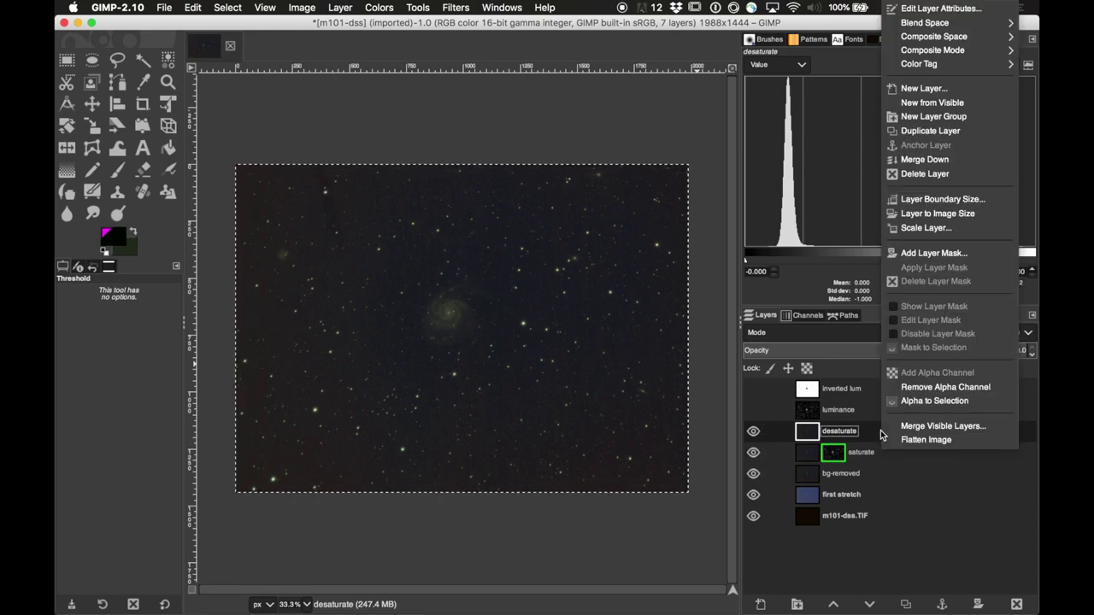
left_click(958, 253)
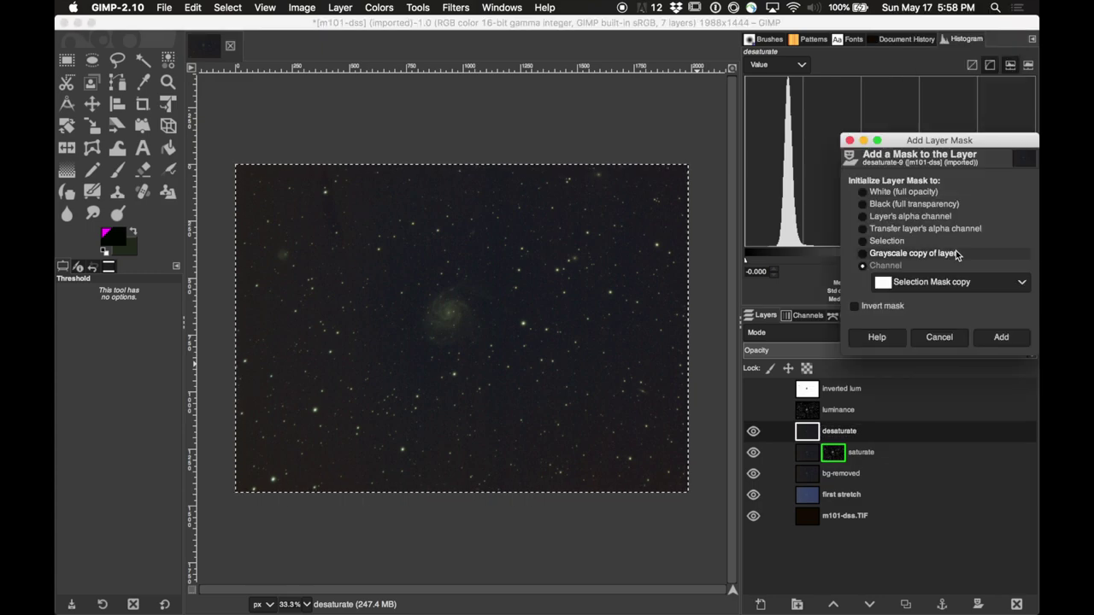
left_click(911, 196)
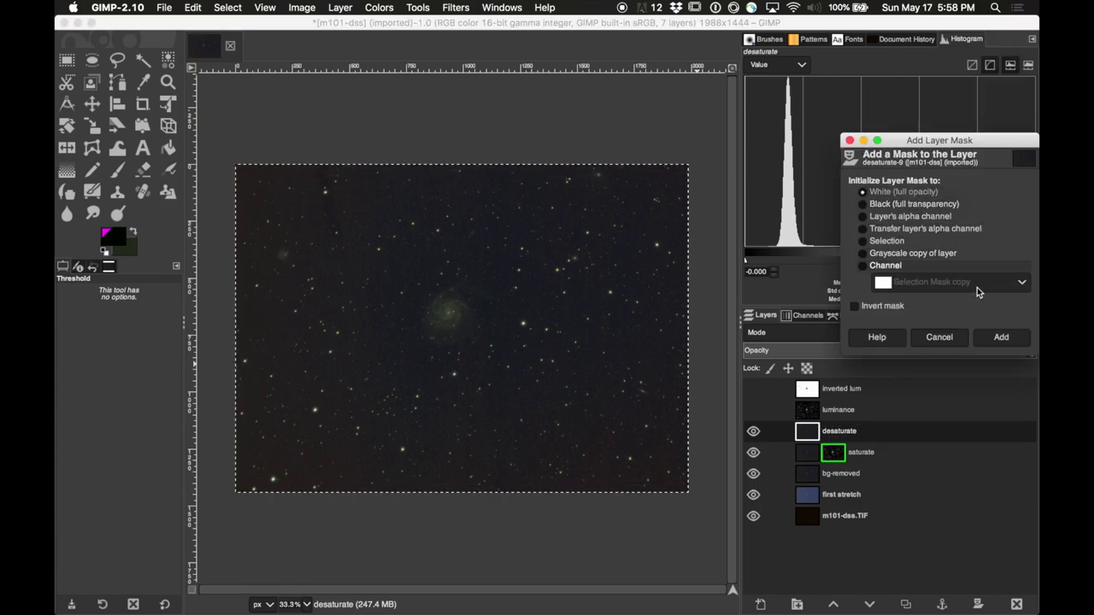
left_click(1001, 337)
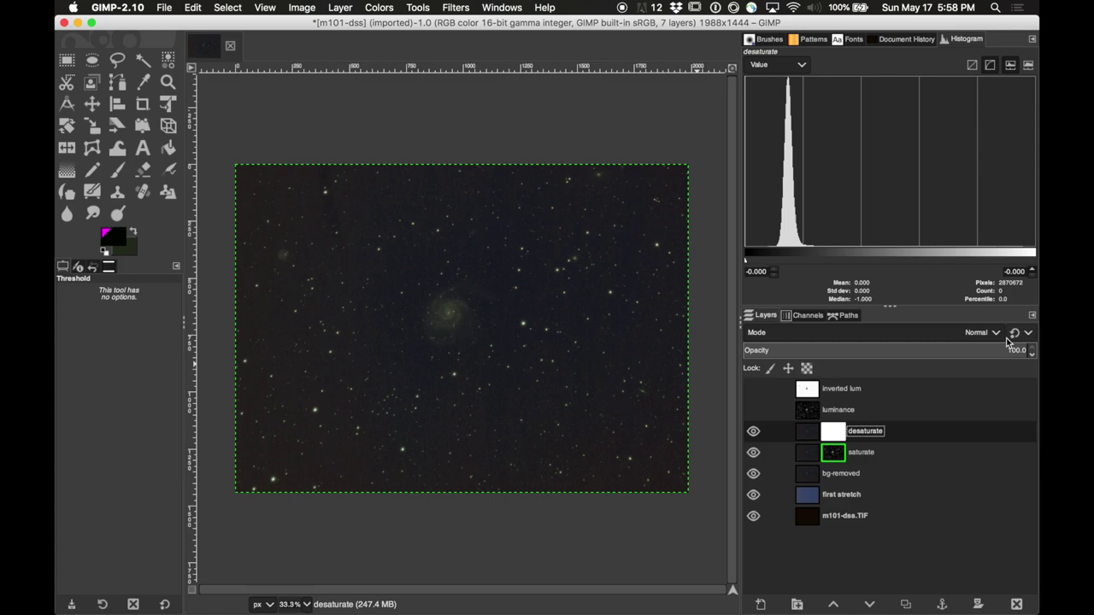
double_click(832, 432)
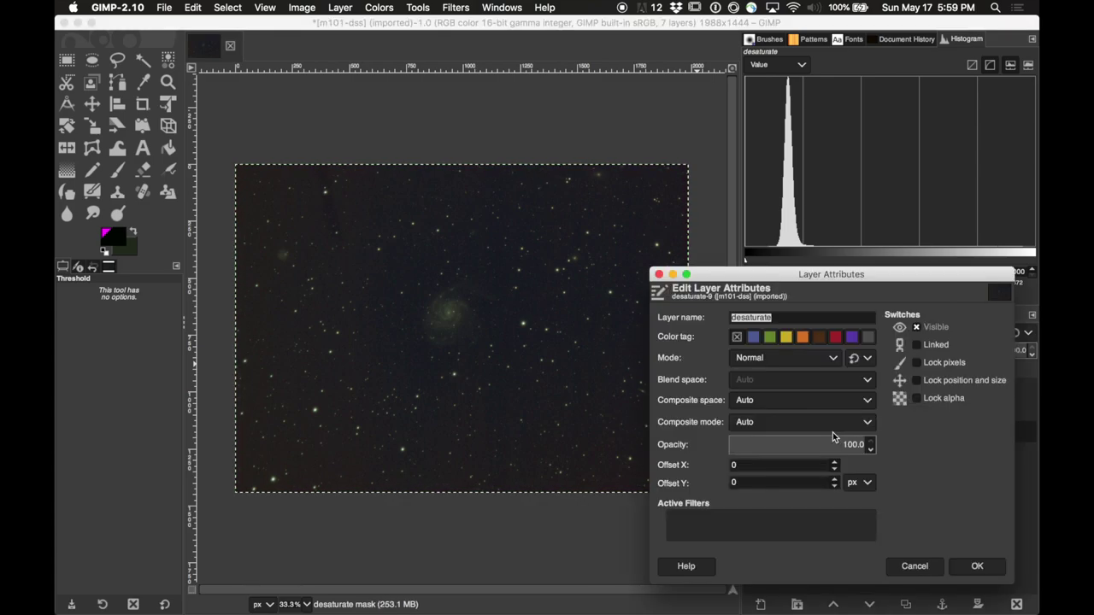
left_click(914, 566)
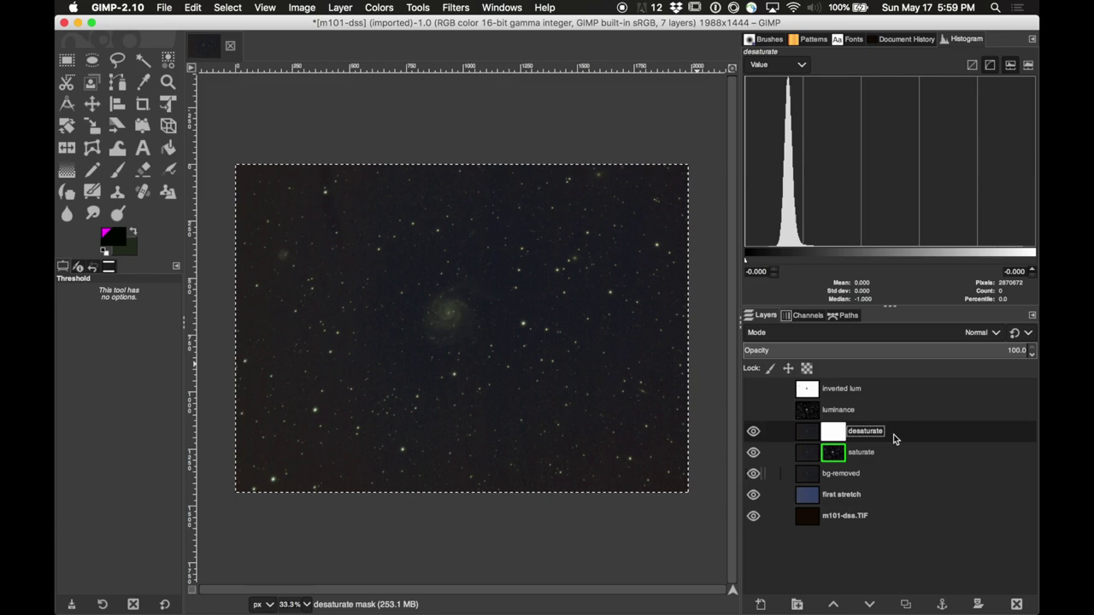
- Paste the copied star mask into the desaturate layer's mask as a floating selection
right_click(830, 440)
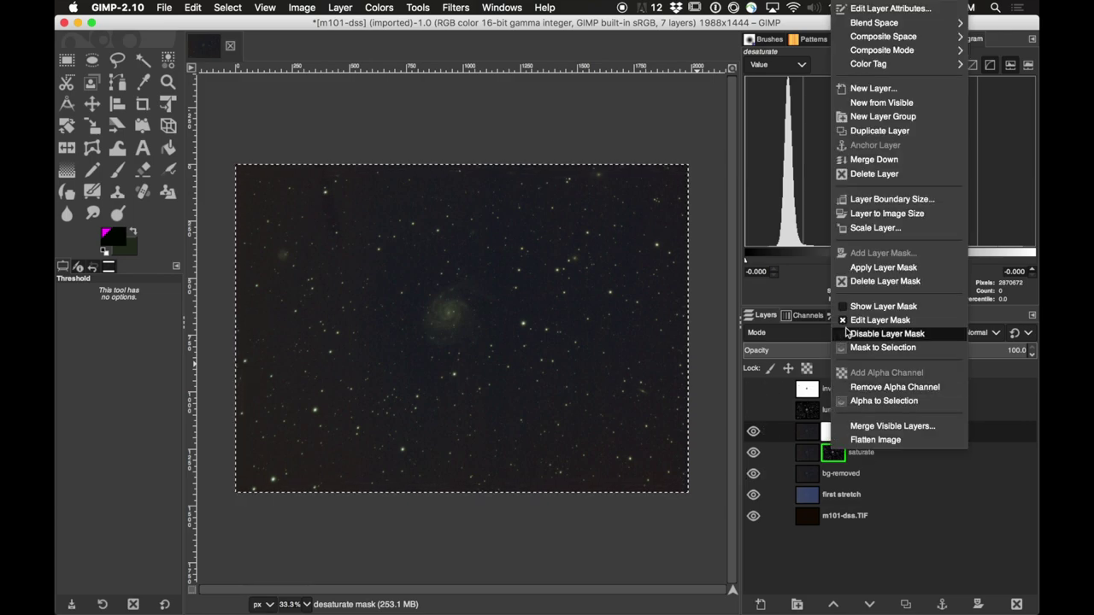
left_click(826, 435)
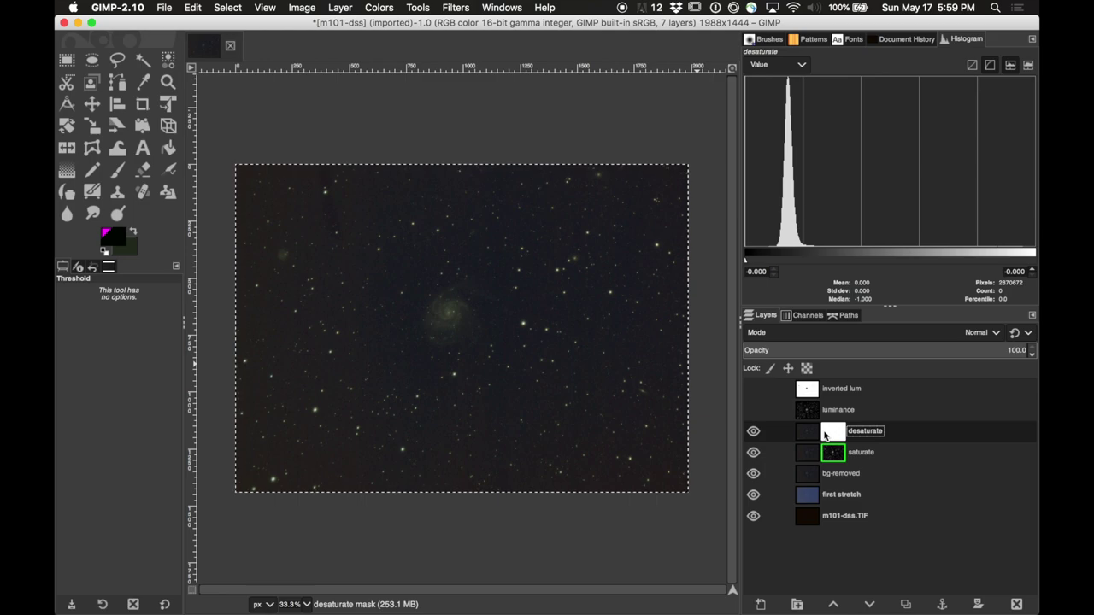
key("super+v")
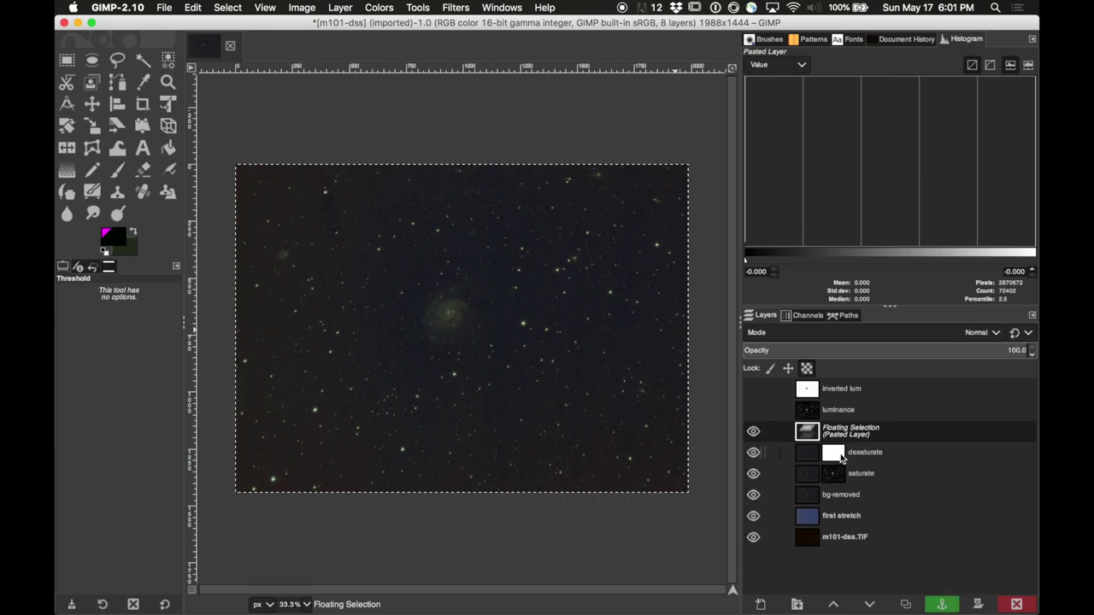
- Anchor the stars into the desaturate mask, preview the mask, then return to the layer's image
left_click(942, 605)
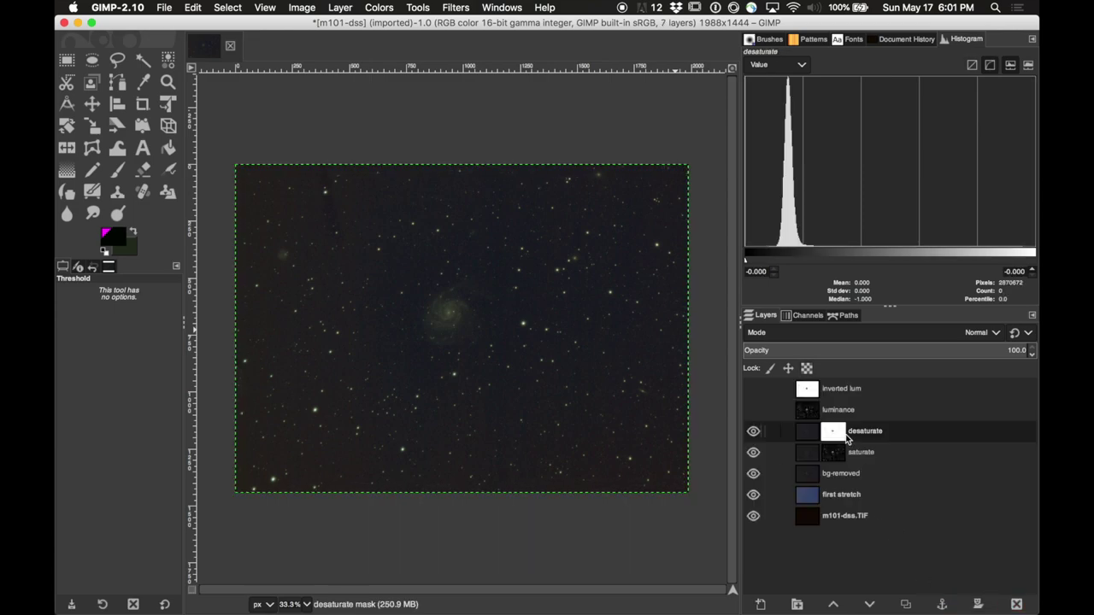
left_click(838, 435)
right_click(837, 435)
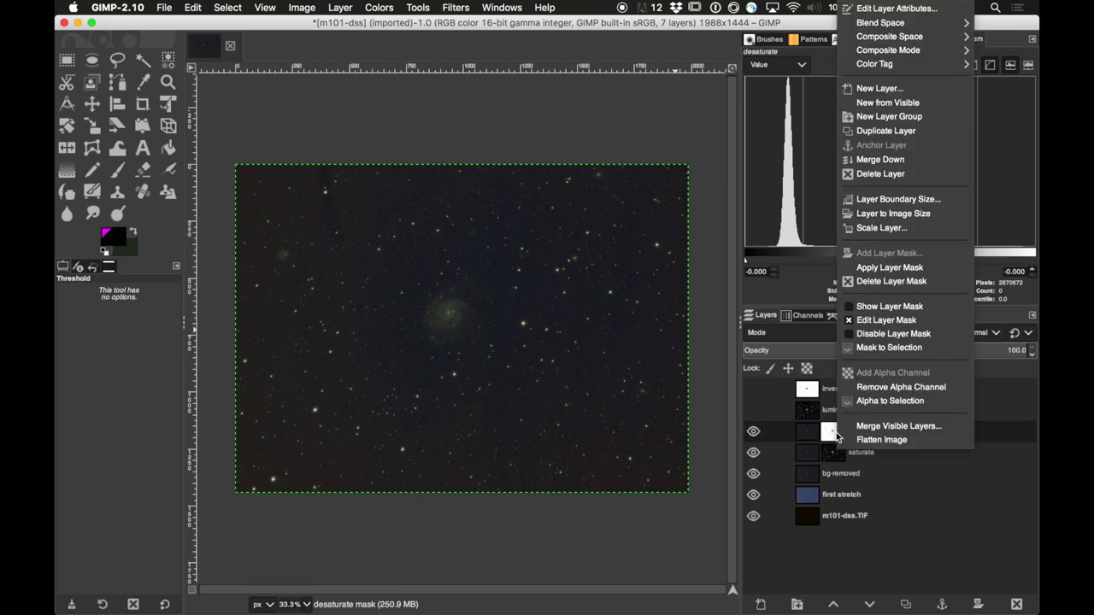
left_click(870, 310)
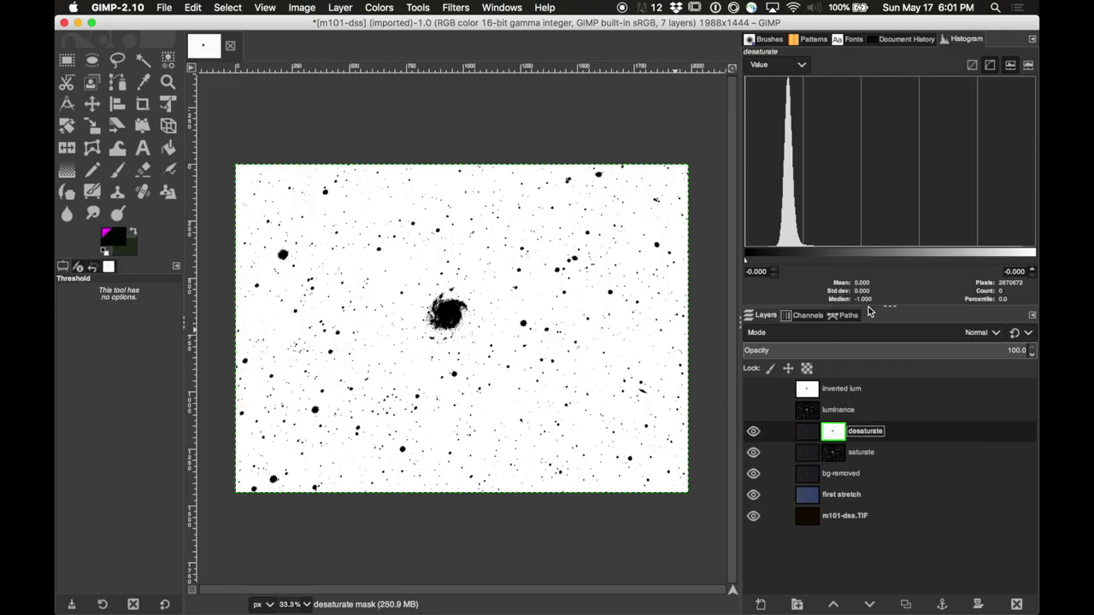
right_click(831, 437)
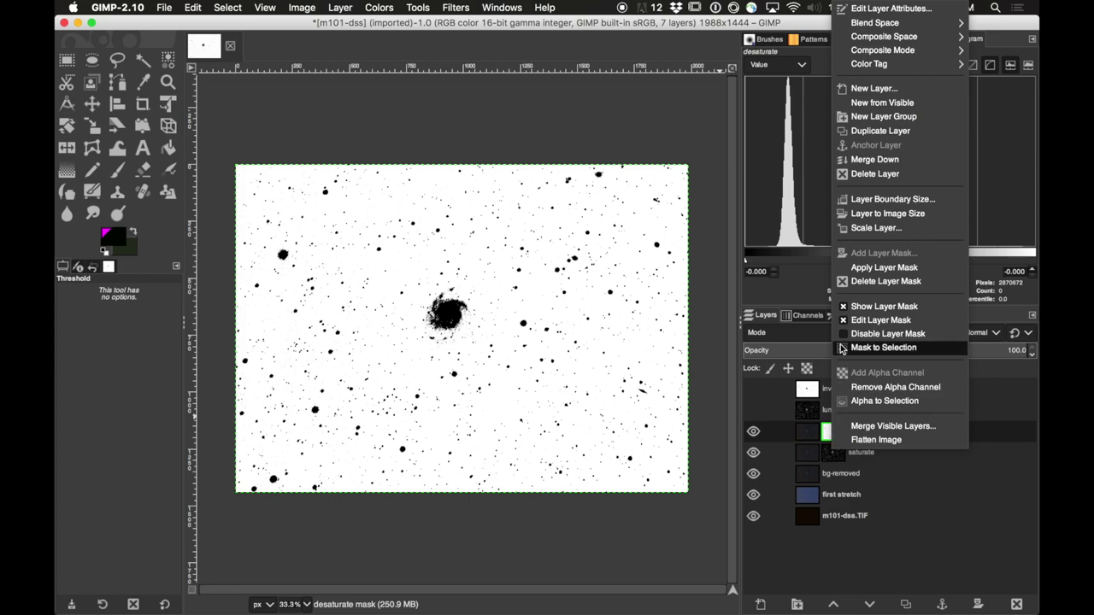
left_click(870, 306)
left_click(808, 434)
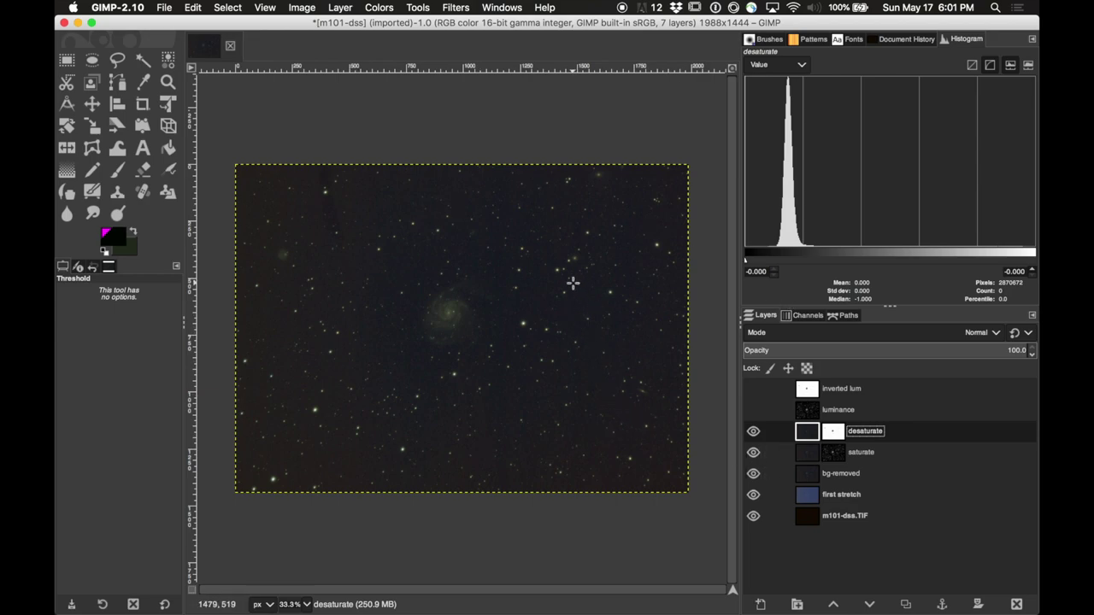
- Apply Hue-Saturation to the desaturate layer with Saturation -14.6 and Lightness -14.5
left_click(307, 9)
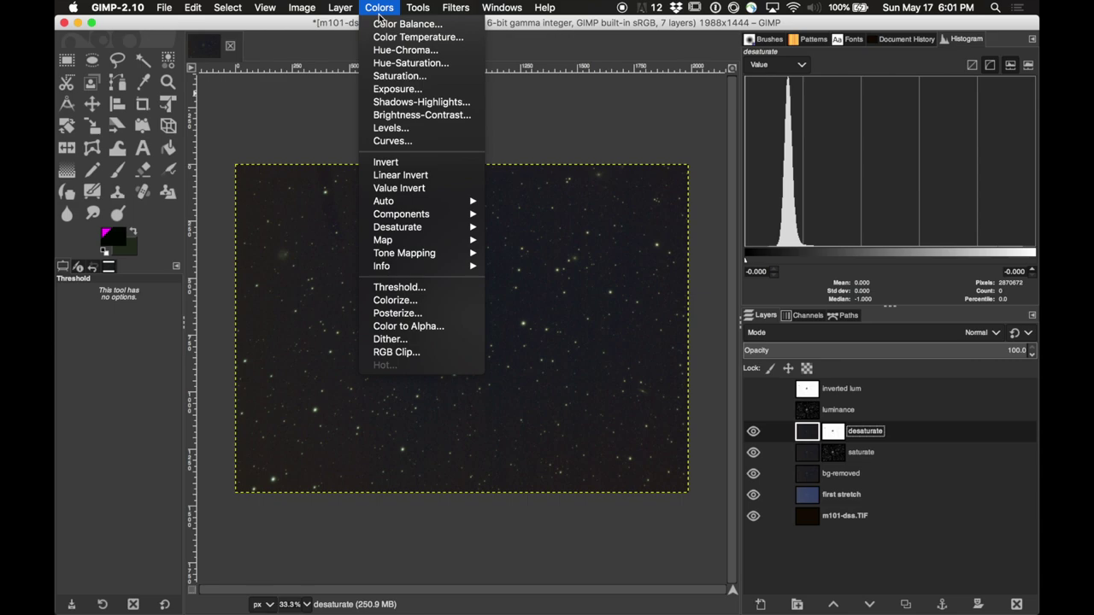
left_click(394, 76)
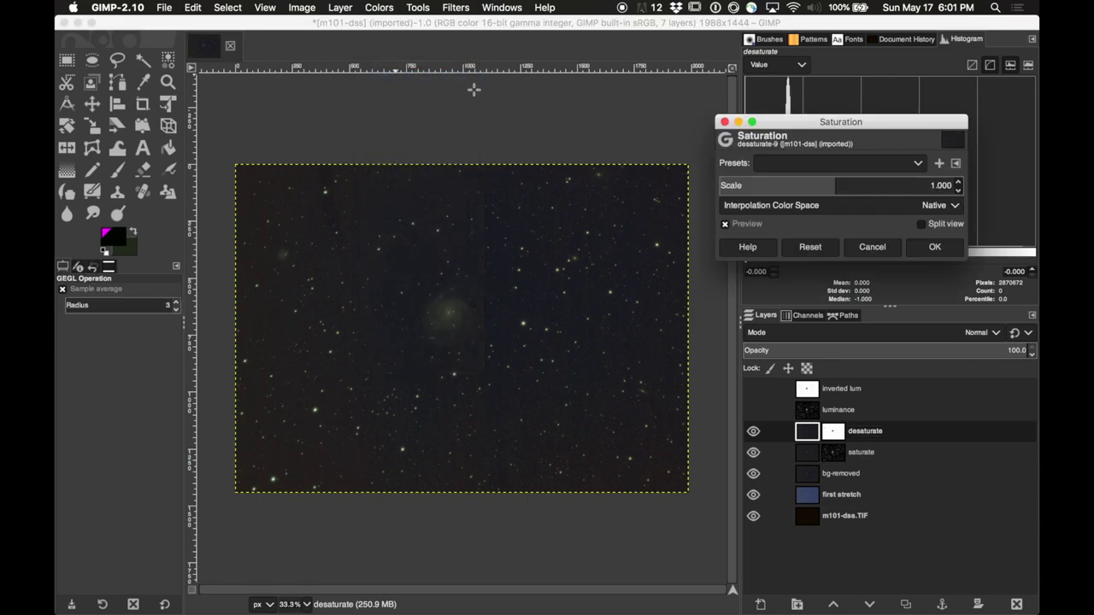
left_click(872, 247)
left_click(376, 8)
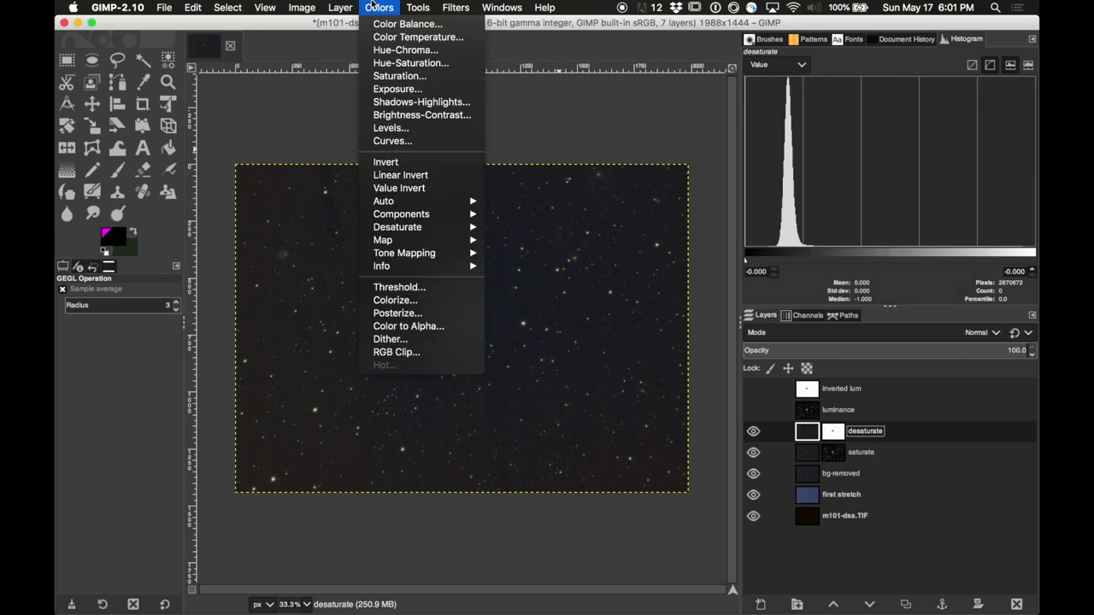
left_click(410, 62)
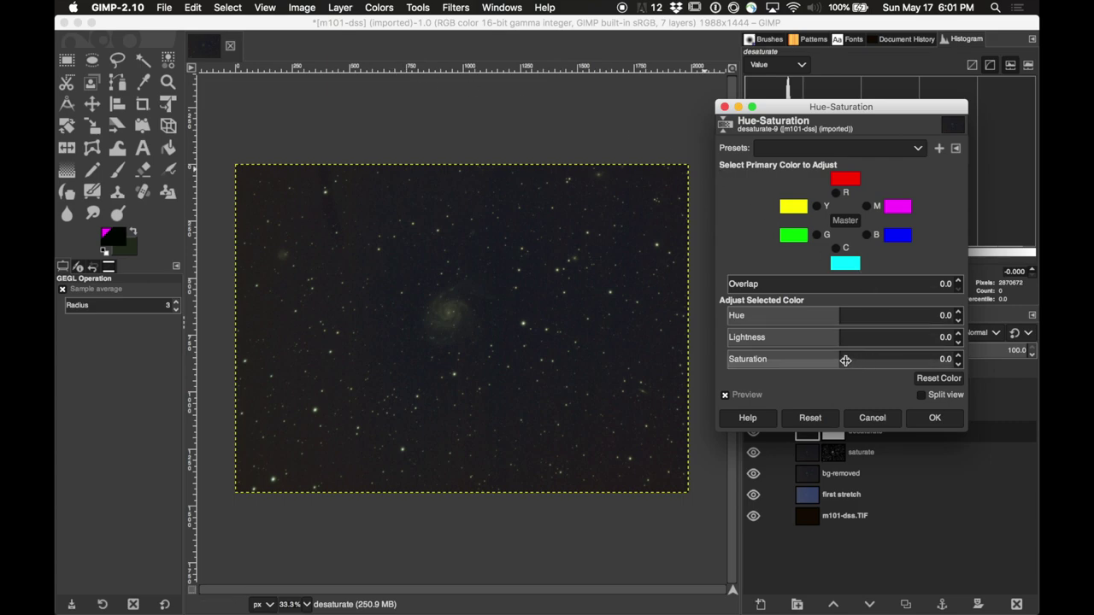
left_click_drag(836, 360, 736, 360)
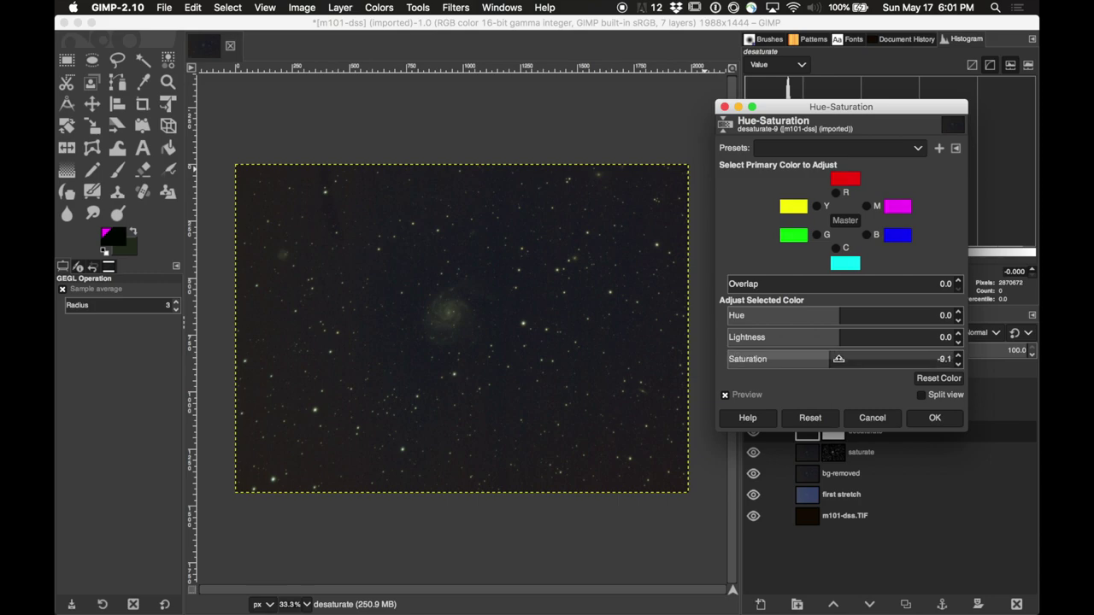
left_click_drag(836, 341, 737, 339)
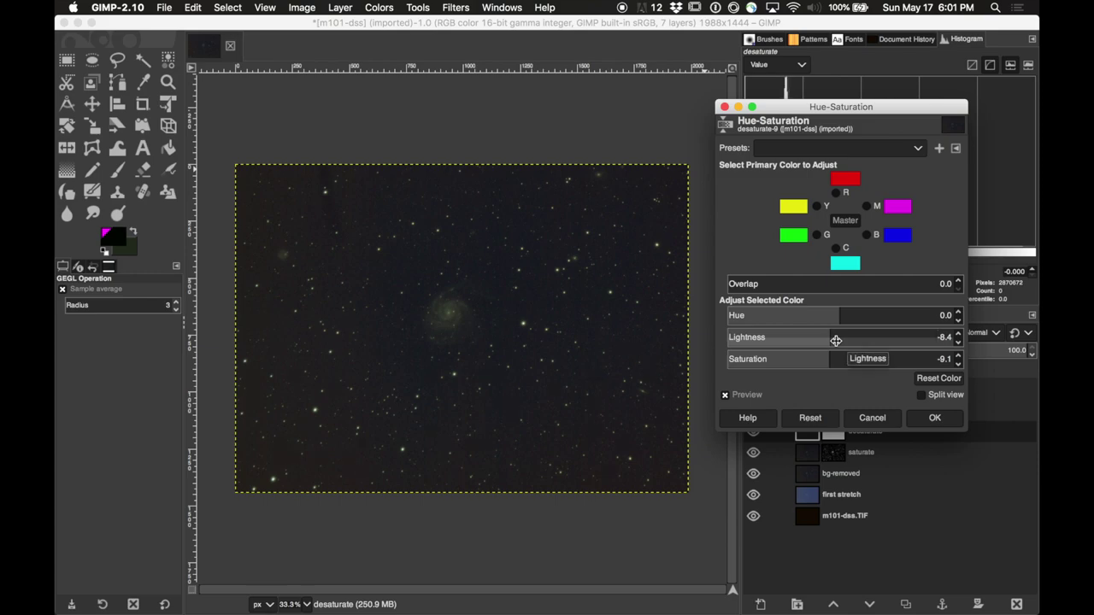
left_click_drag(834, 360, 825, 340)
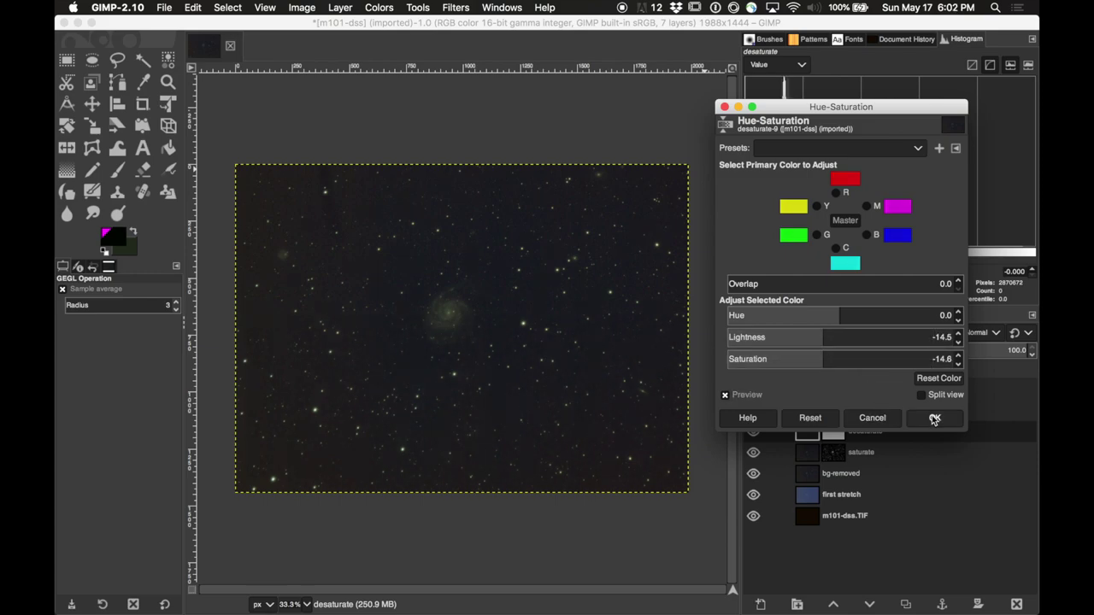
left_click(935, 419)
left_click(806, 459)
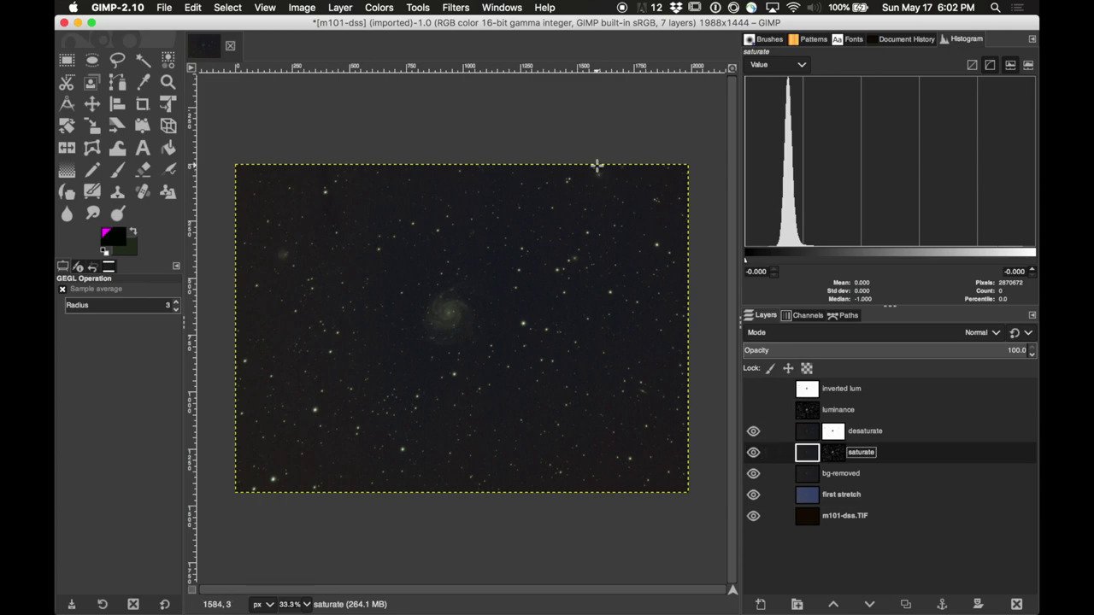
- Use Hue-Saturation on the saturate layer to brighten it and raise Saturation to 67.9
left_click(391, 7)
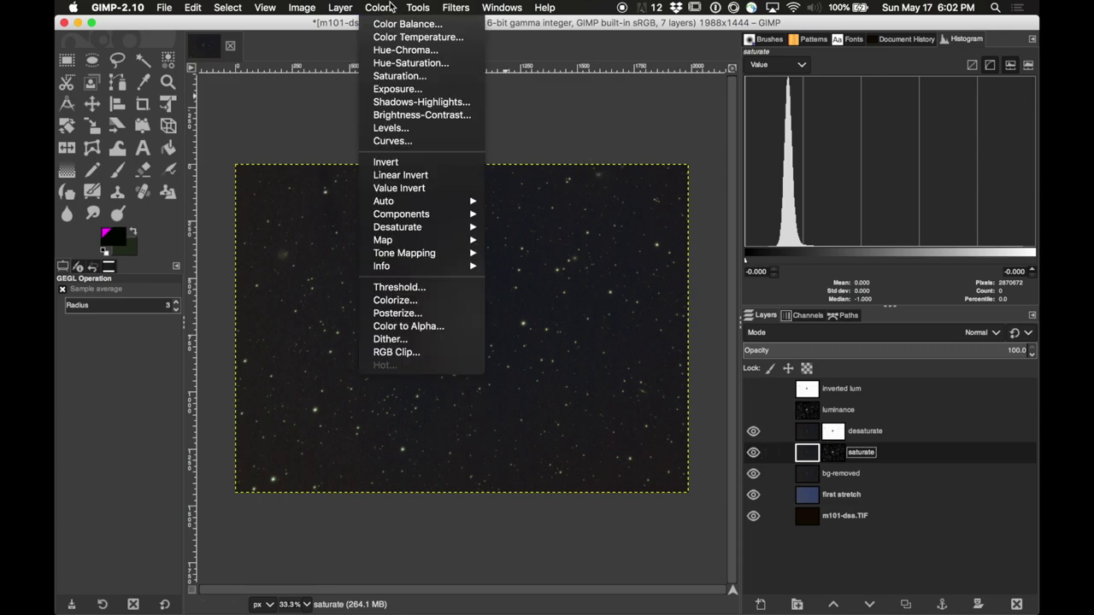
left_click(407, 65)
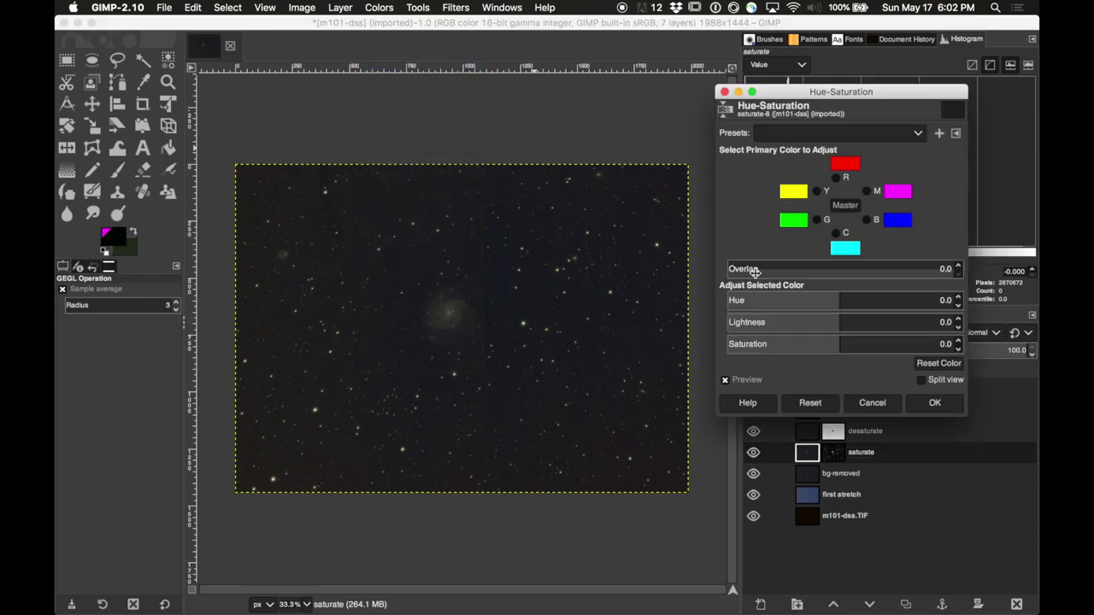
left_click_drag(835, 327, 882, 321)
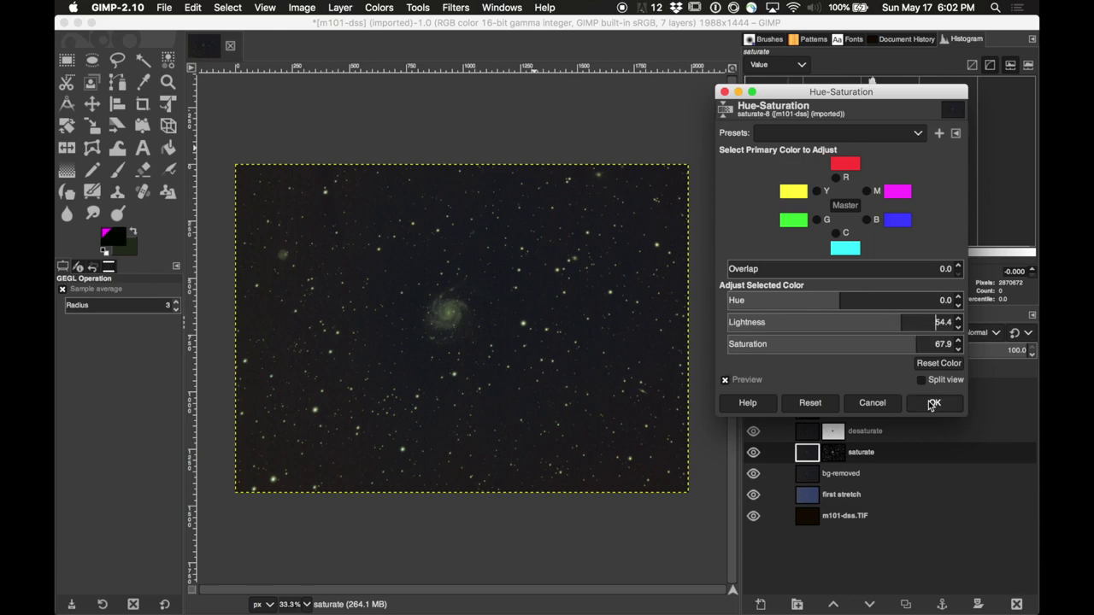
left_click(933, 402)
scroll(611, 517, "up", 2)
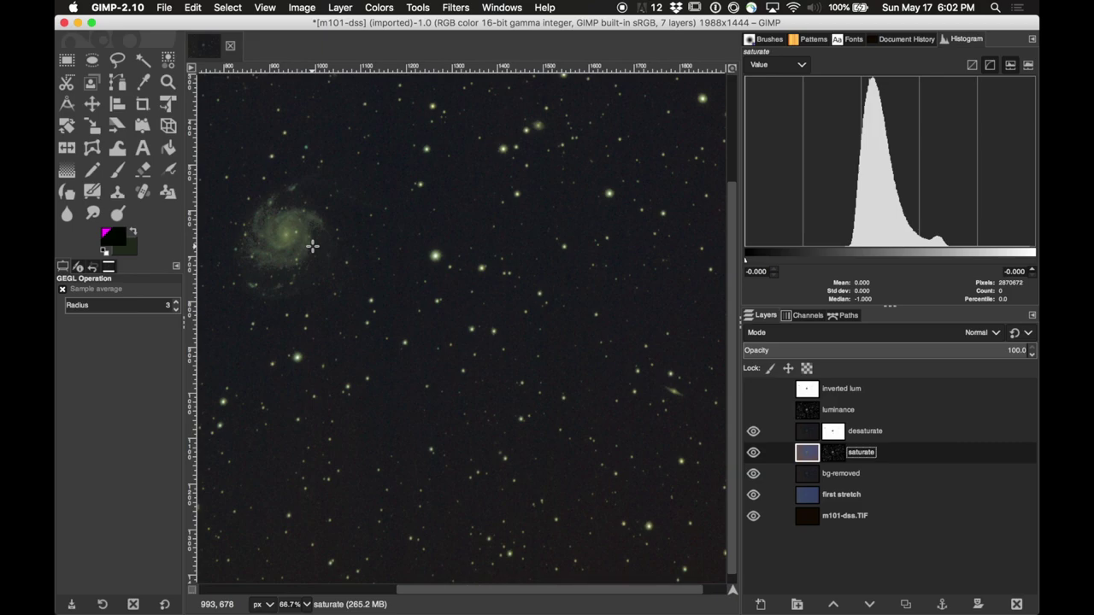
scroll(313, 247, "down", 2)
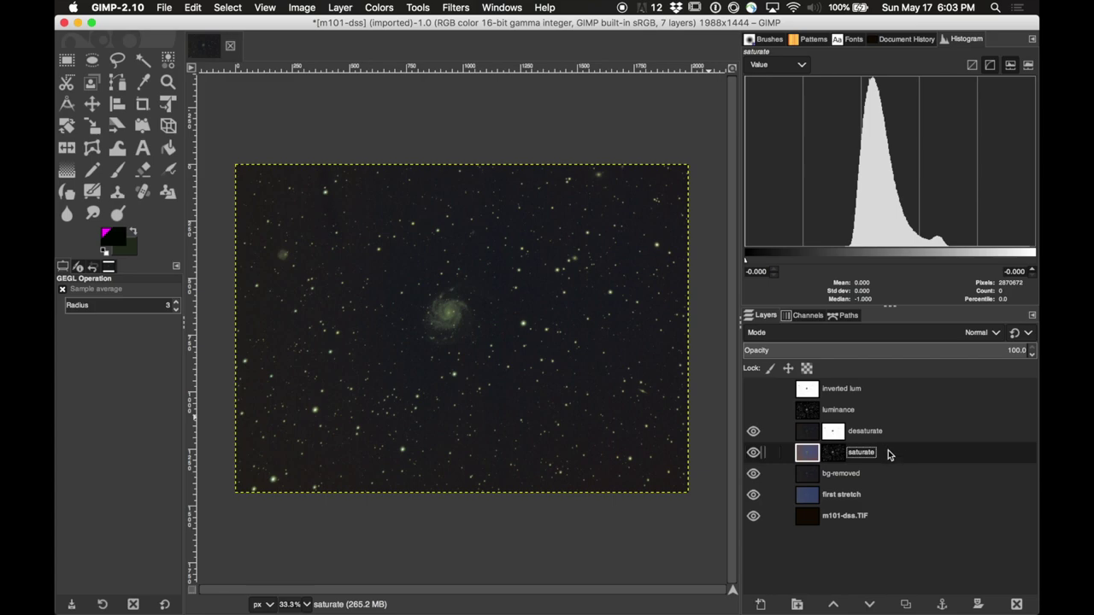
- Duplicate the saturate and desaturate layers to create saturate copy and desaturate copy
right_click(889, 453)
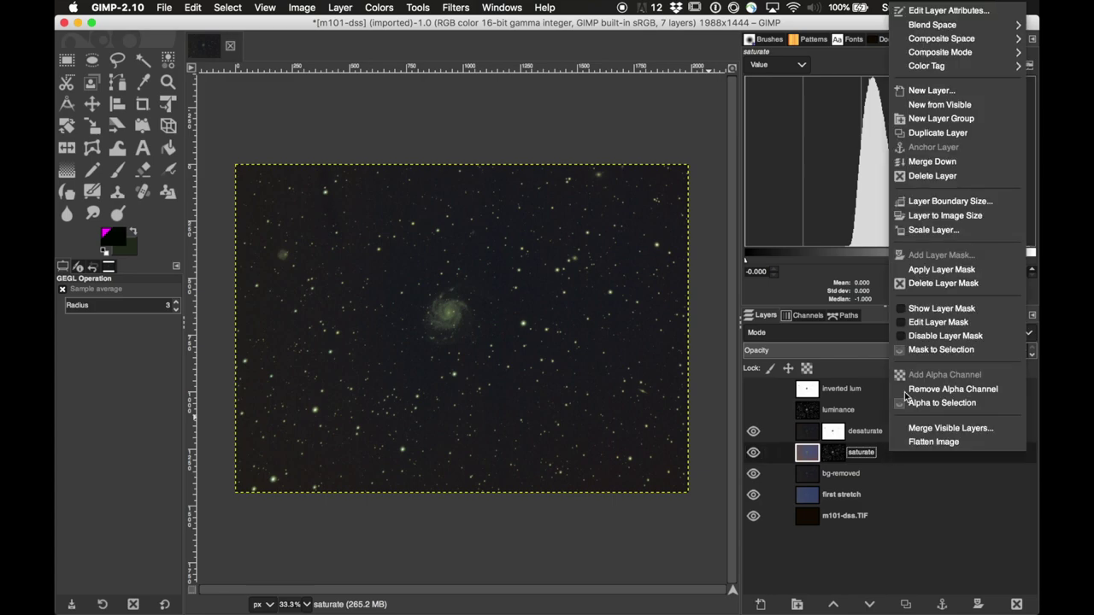
left_click(922, 133)
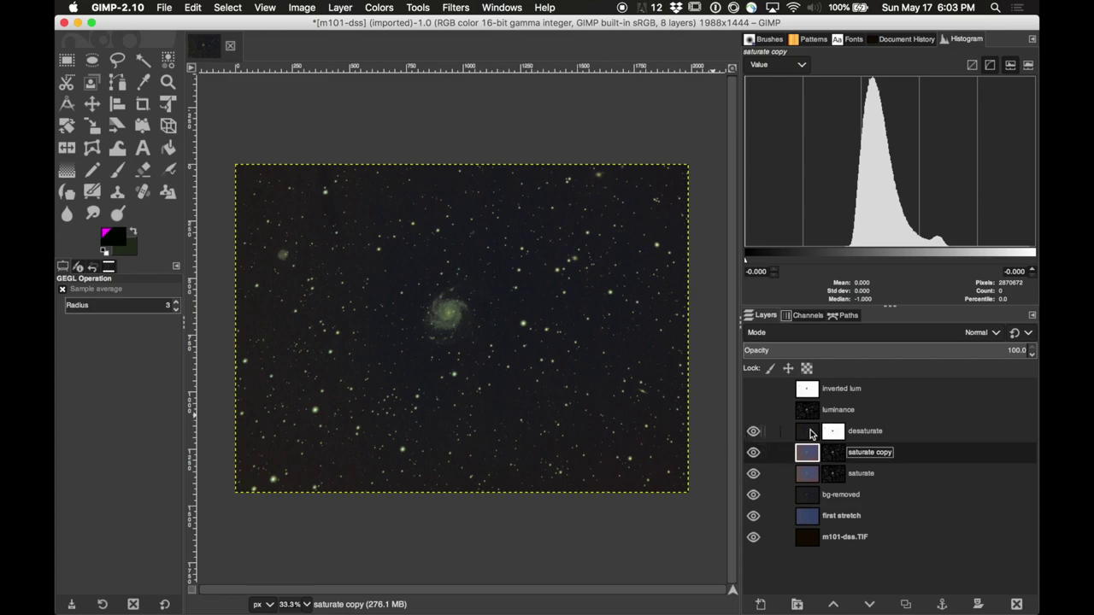
left_click(895, 432)
right_click(895, 432)
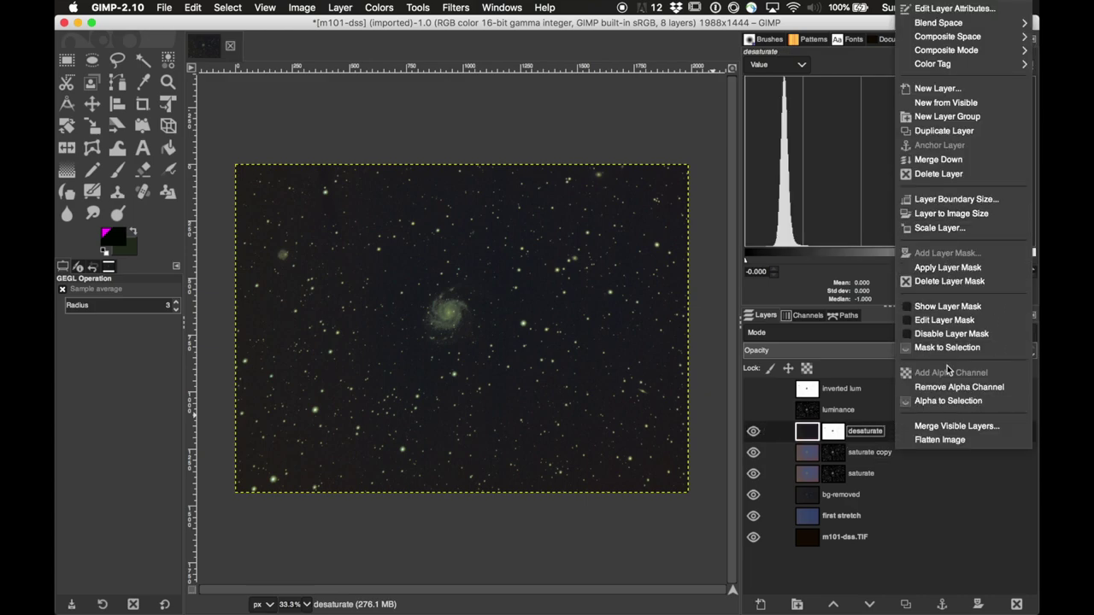
left_click(944, 131)
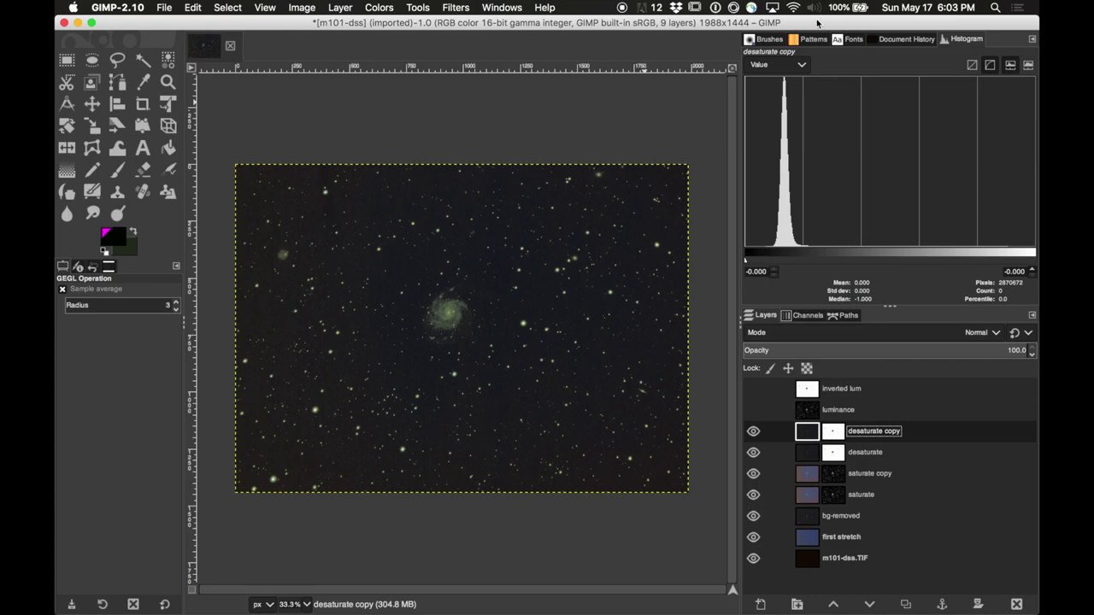
- Switch the Histogram channel to RGB to view all colour channels
left_click(802, 66)
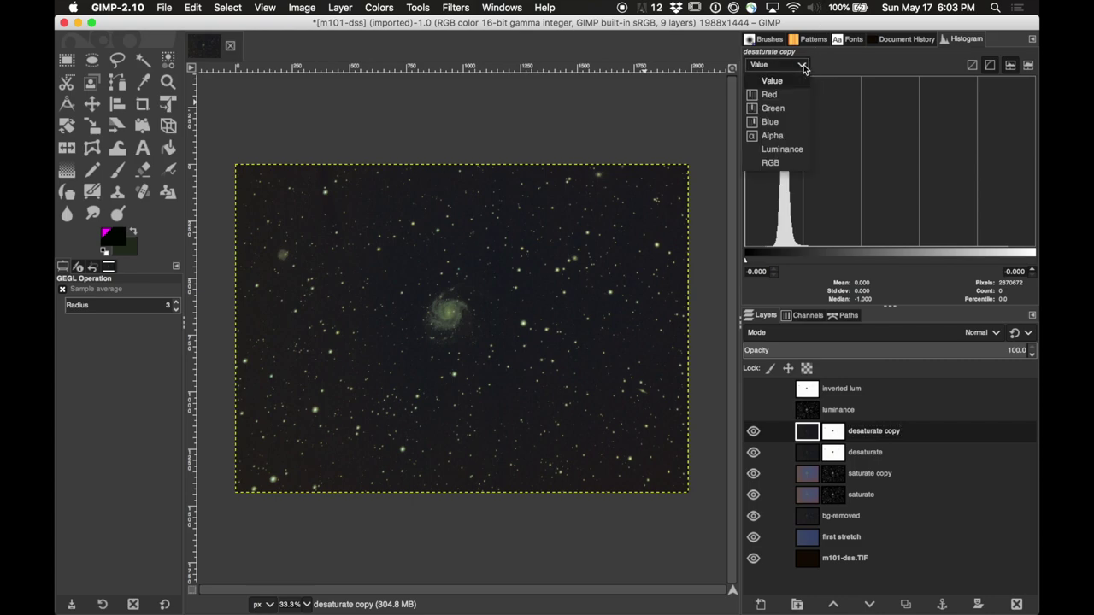
left_click(794, 164)
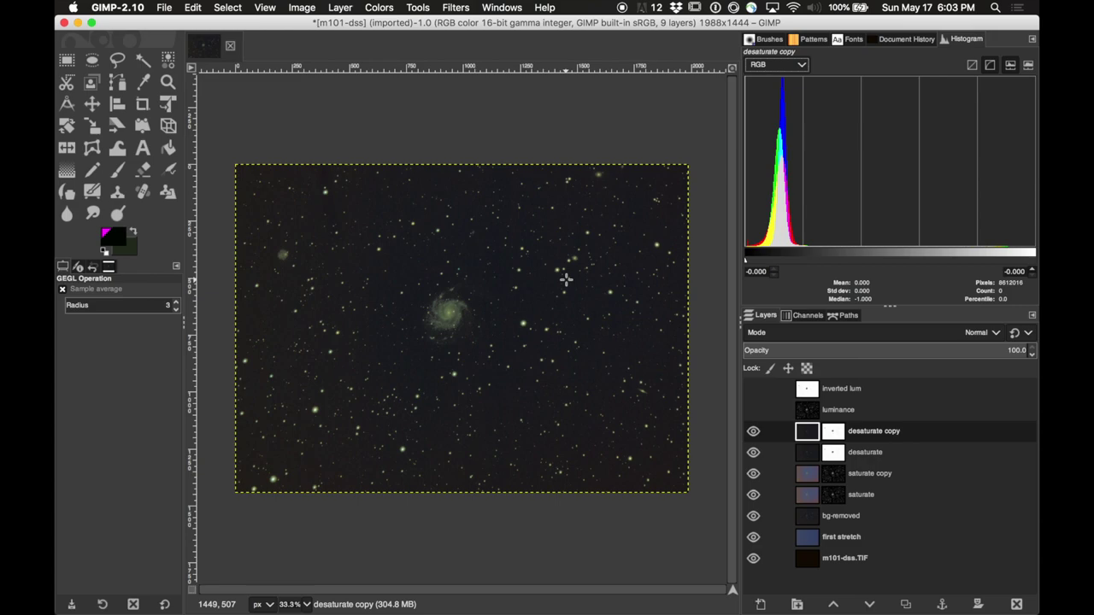
left_click(193, 8)
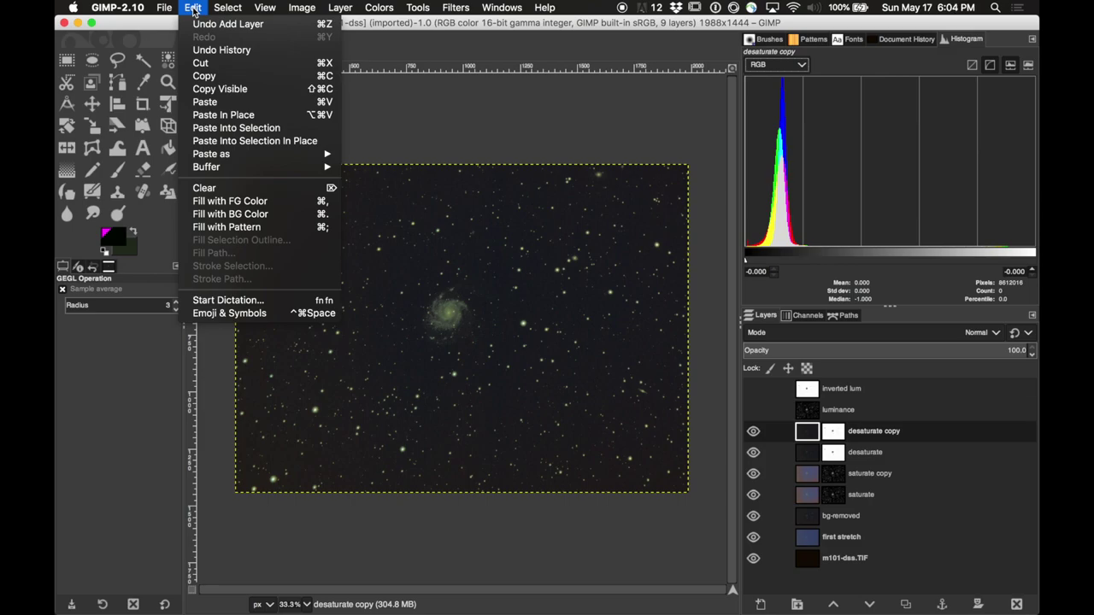
- Create a new Visible layer from all visible layers, then zoom out to 66.7% to see more stars
mouse_move(342, 7)
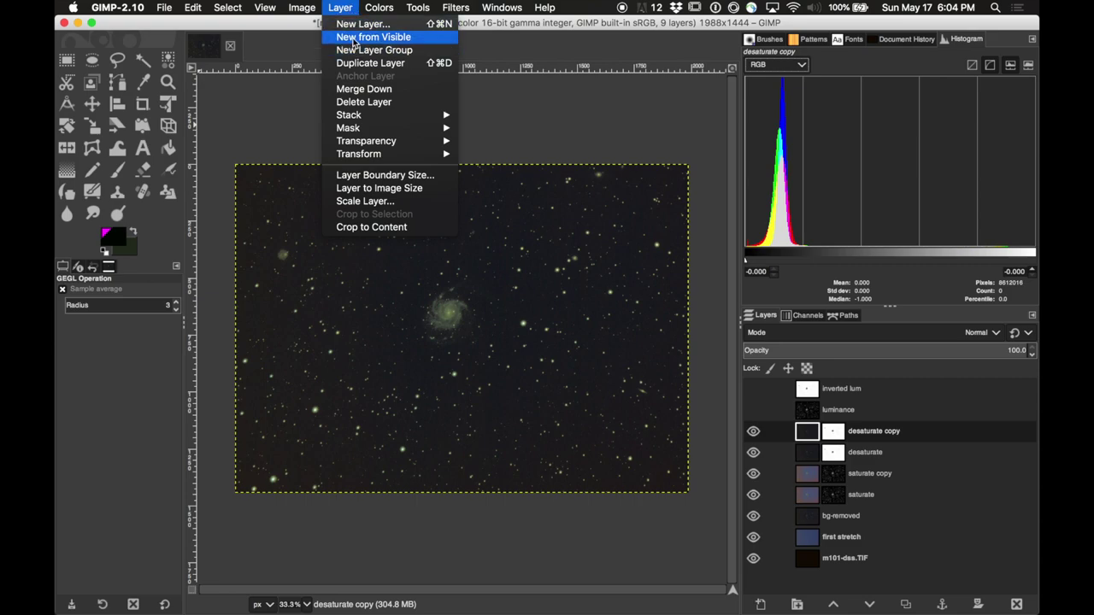
left_click(353, 38)
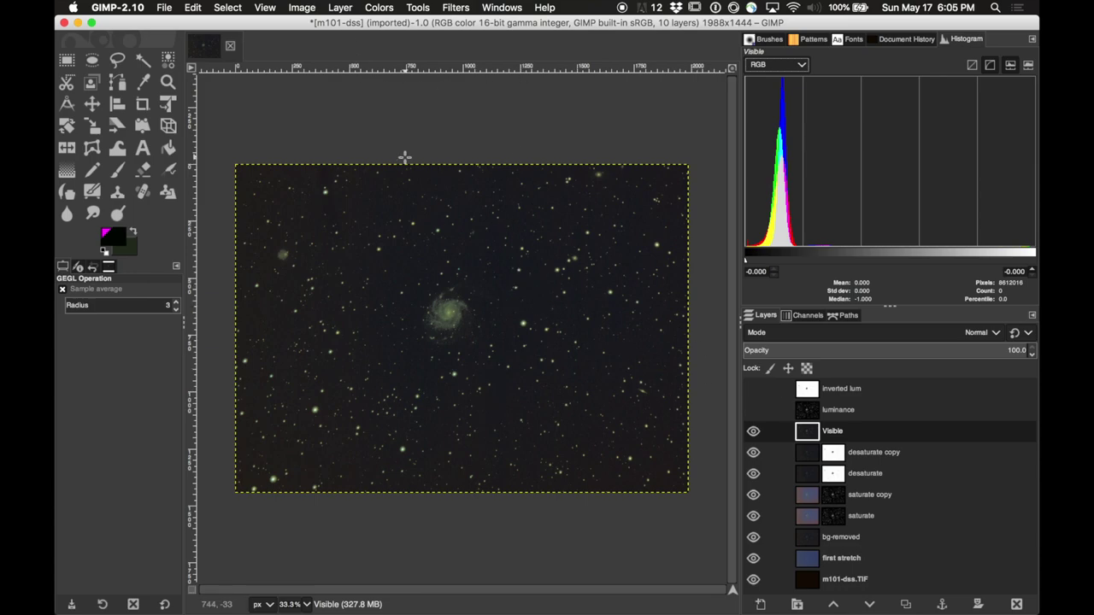
scroll(405, 157, "up", 2)
scroll(406, 157, "up", 1)
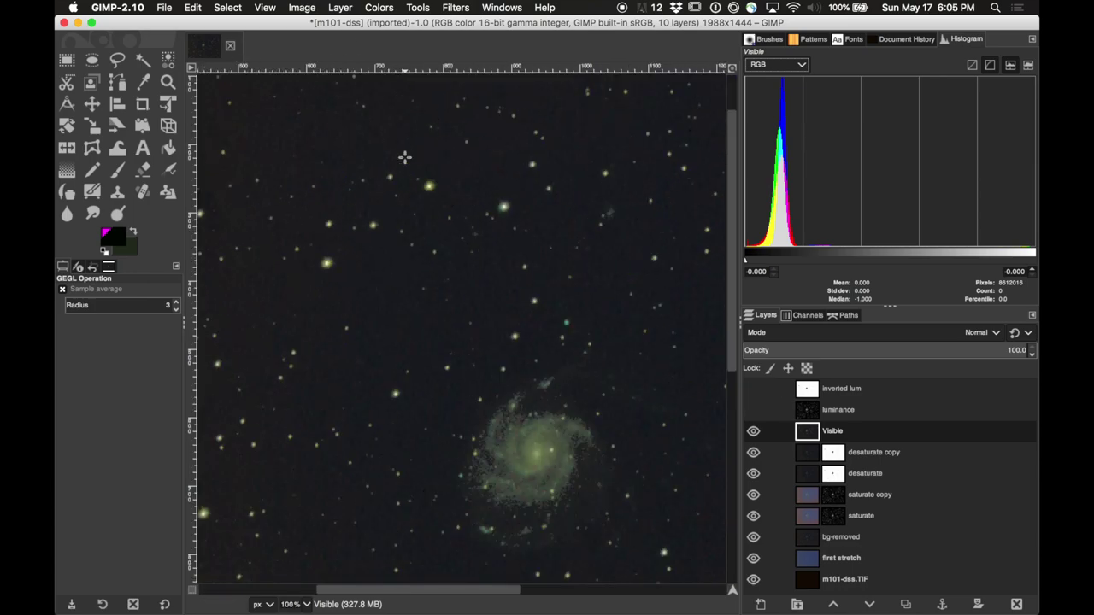
left_click_drag(732, 288, 727, 339)
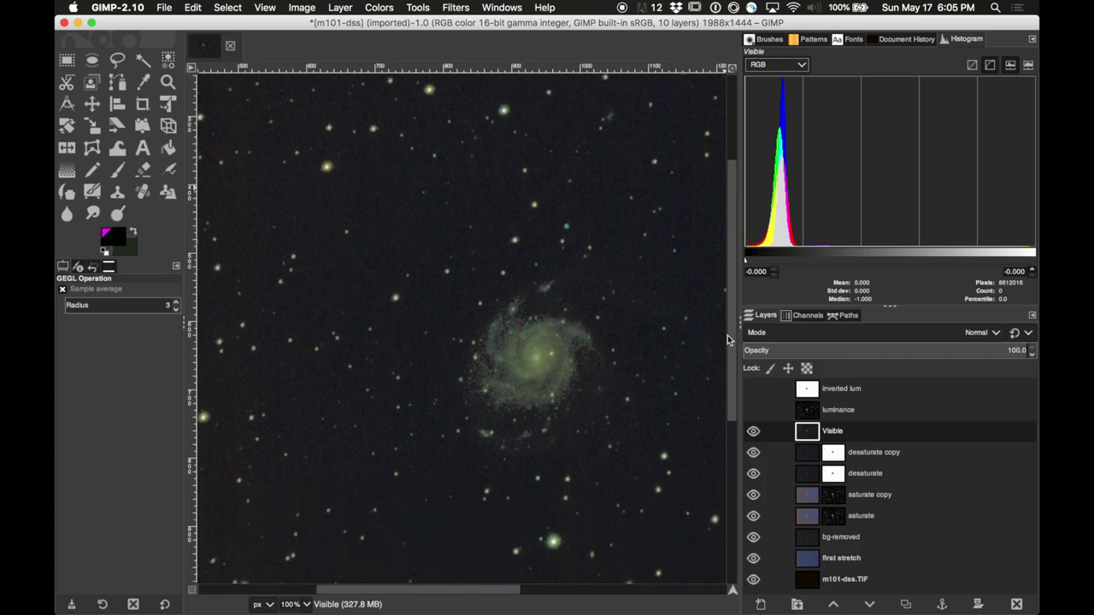
left_click_drag(420, 592, 474, 592)
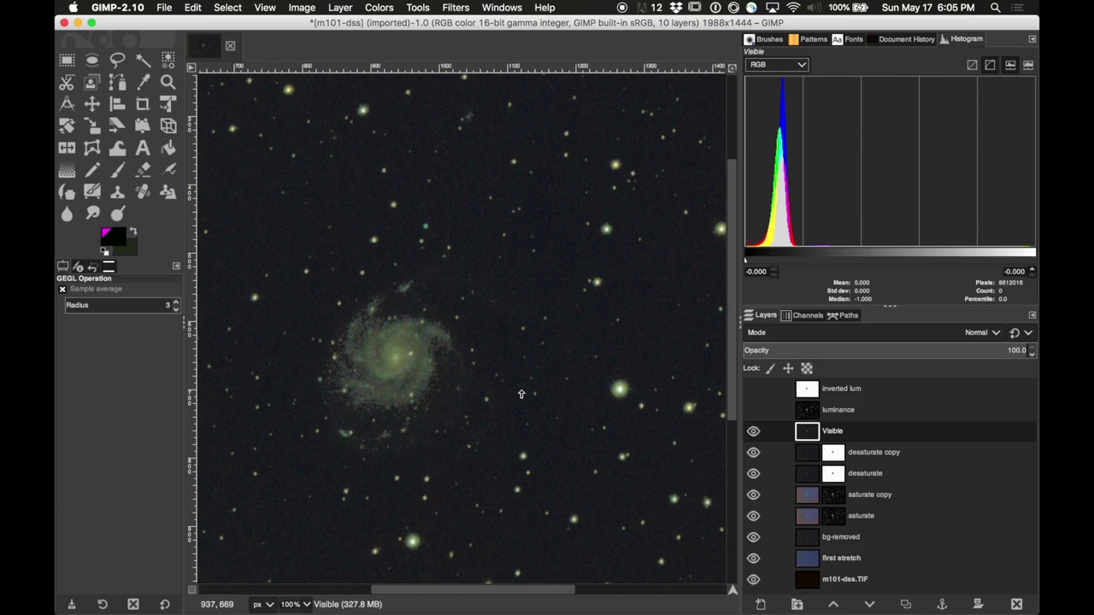
scroll(540, 400, "down", 1)
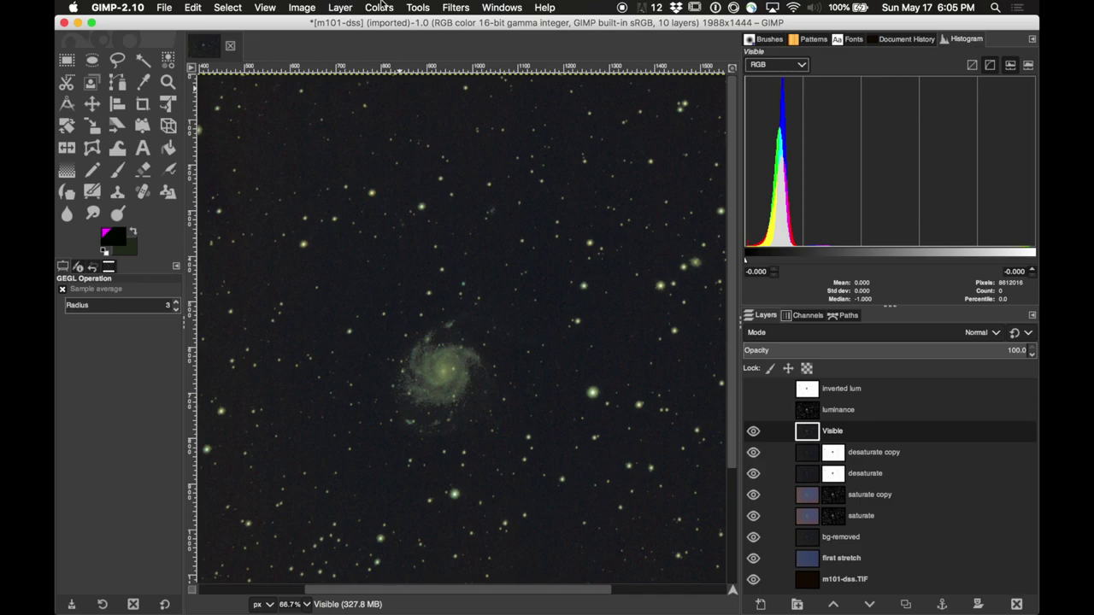
- Color-balance the Visible layer's midtones: Cyan-Red 4.3, Magenta-Green -6.4, Yellow-Blue about 4.4
left_click(418, 7)
mouse_move(386, 7)
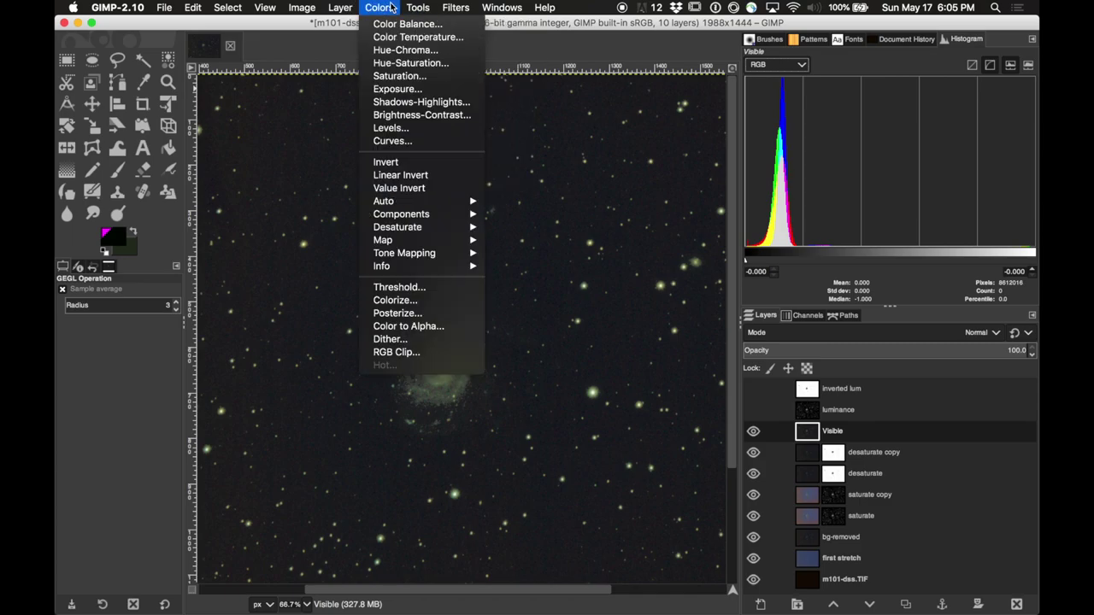
left_click(401, 24)
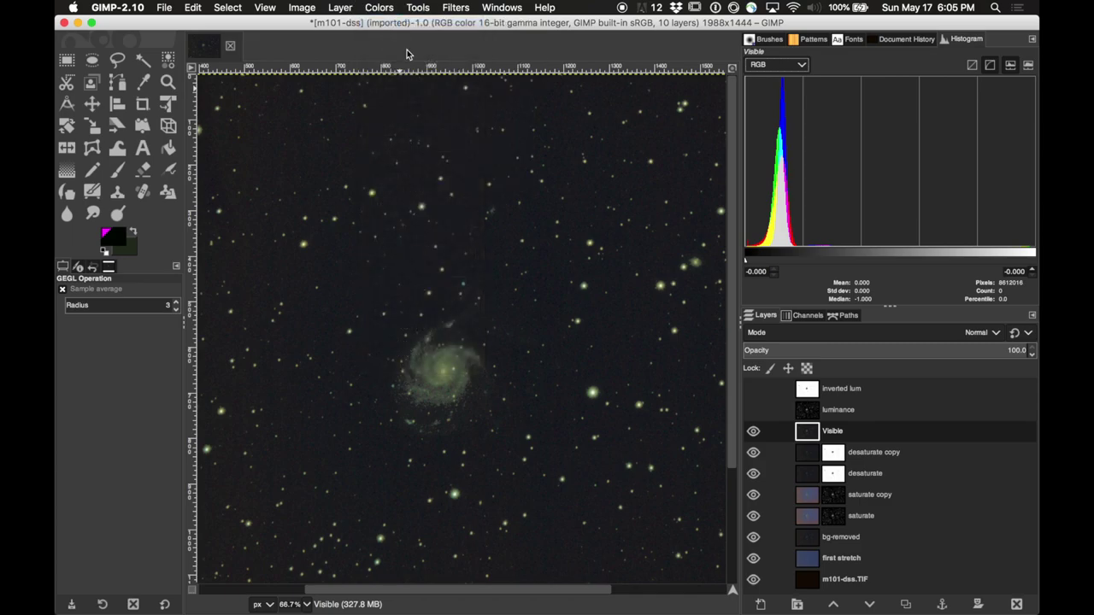
mouse_move(842, 210)
left_mouse_down()
mouse_move(806, 207)
mouse_move(843, 208)
left_mouse_up()
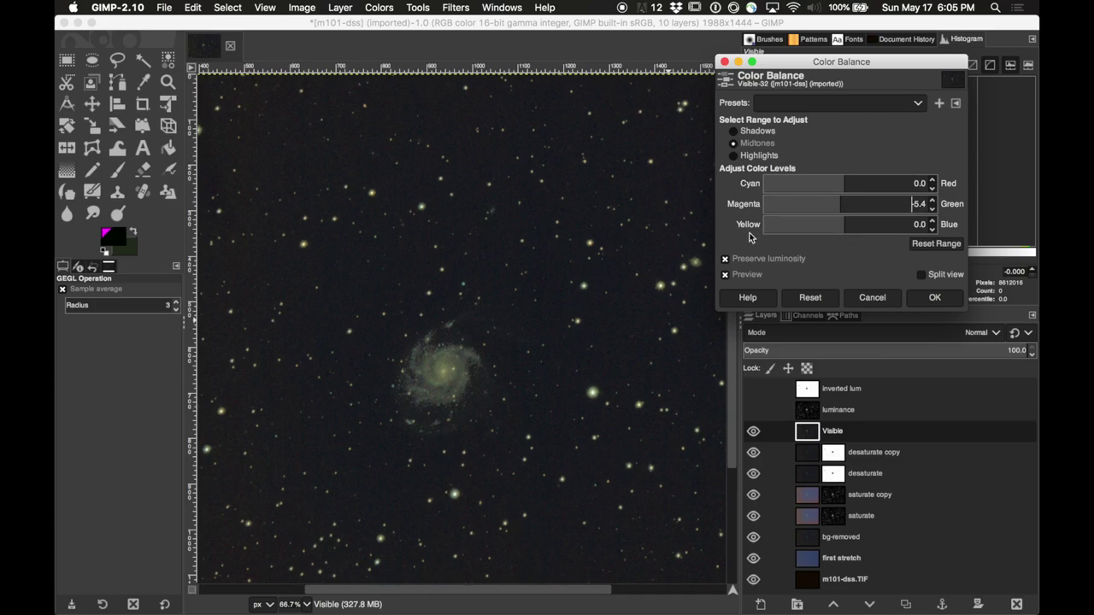
left_click(839, 202)
mouse_move(838, 202)
left_mouse_down()
mouse_move(872, 183)
mouse_move(841, 184)
left_mouse_up()
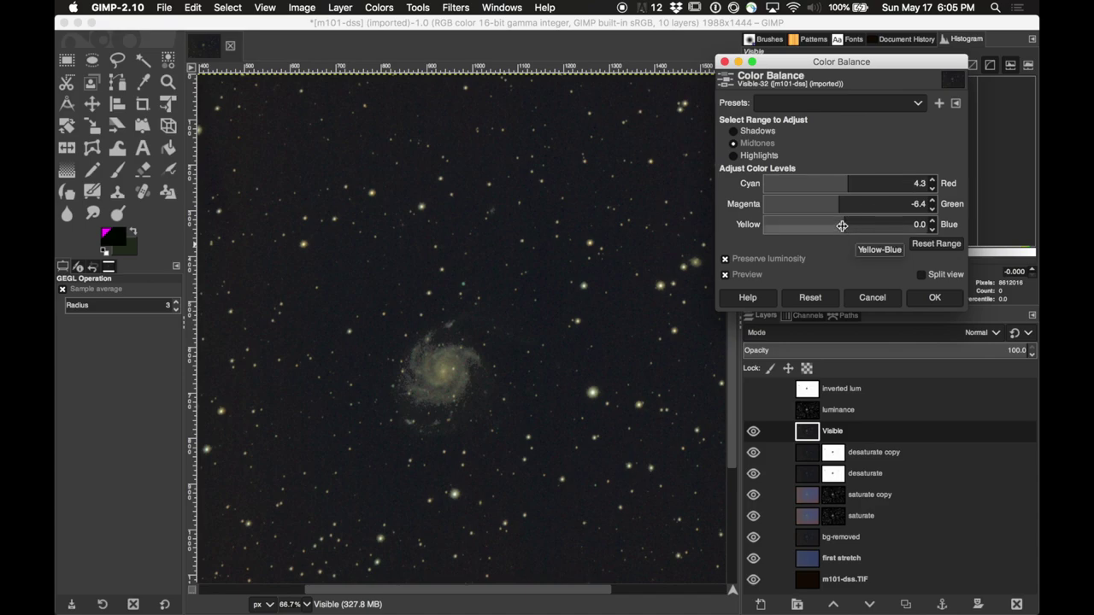
mouse_move(844, 232)
left_mouse_down()
mouse_move(858, 225)
mouse_move(844, 225)
left_mouse_up()
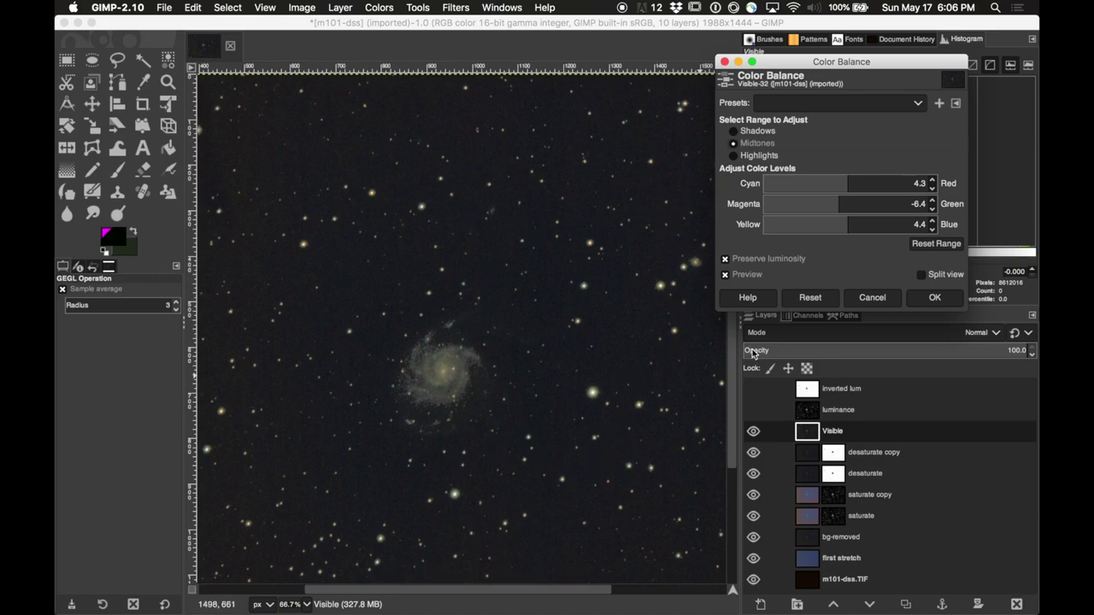
left_click(934, 299)
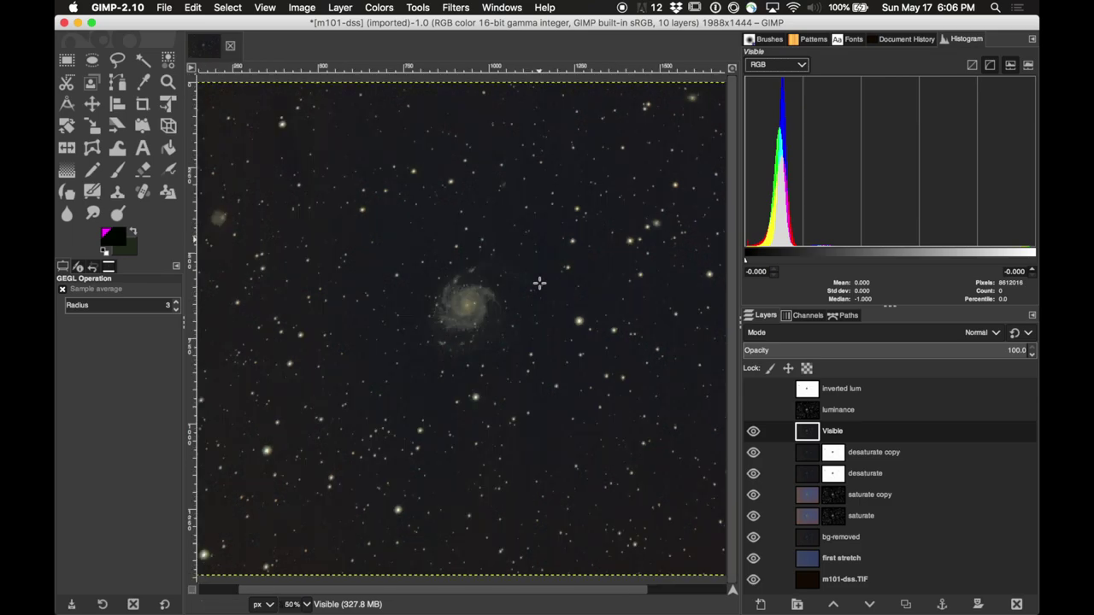
key("minus")
key("minus")
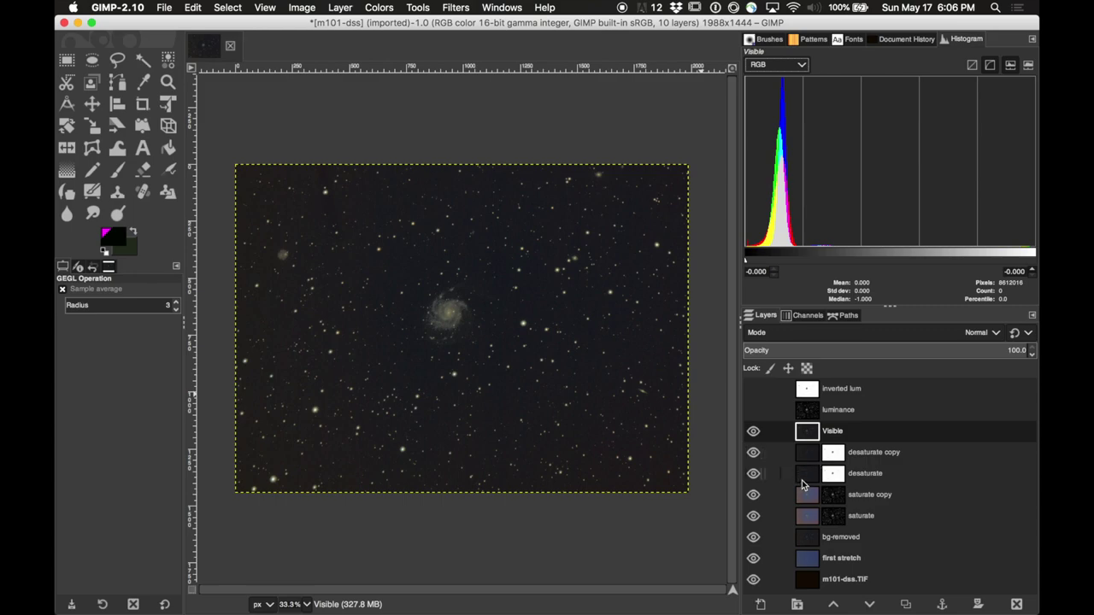
- Duplicate the Visible layer and rename the copy 'black point correction'
right_click(857, 435)
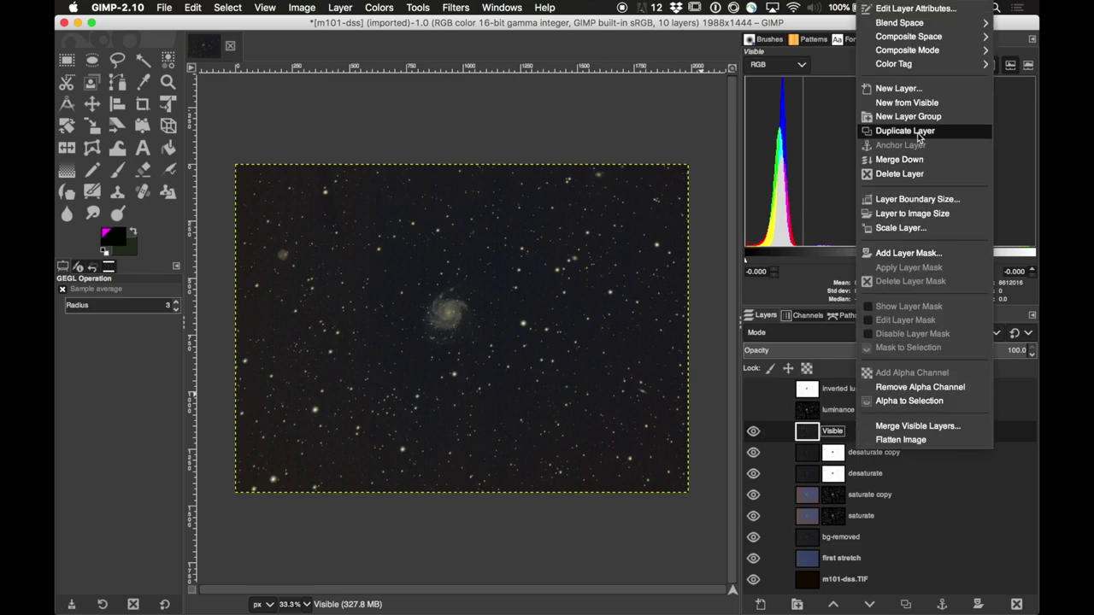
left_click(917, 130)
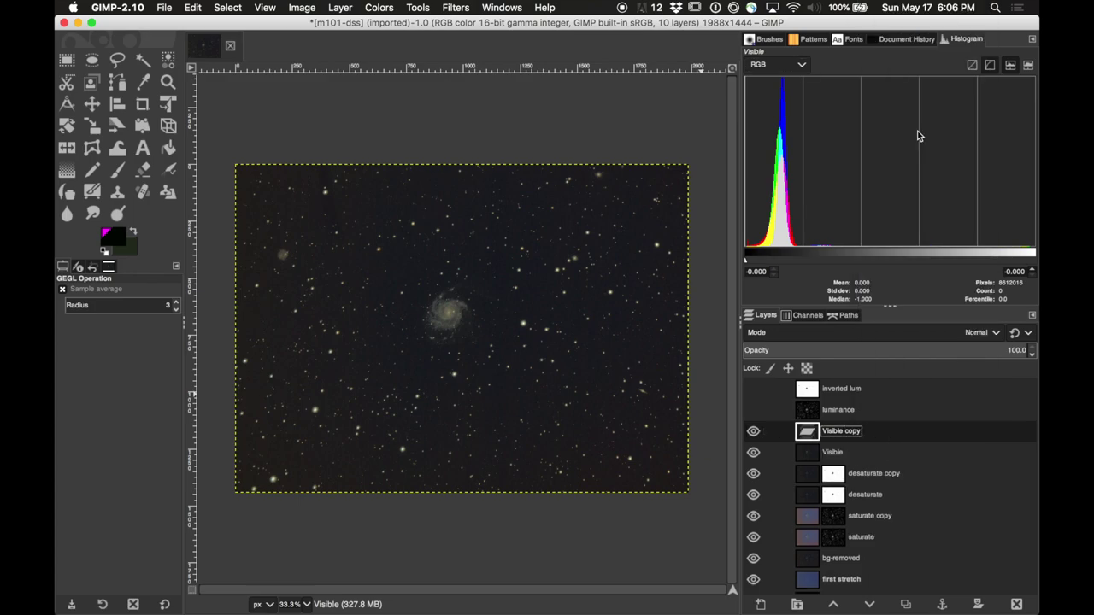
double_click(851, 434)
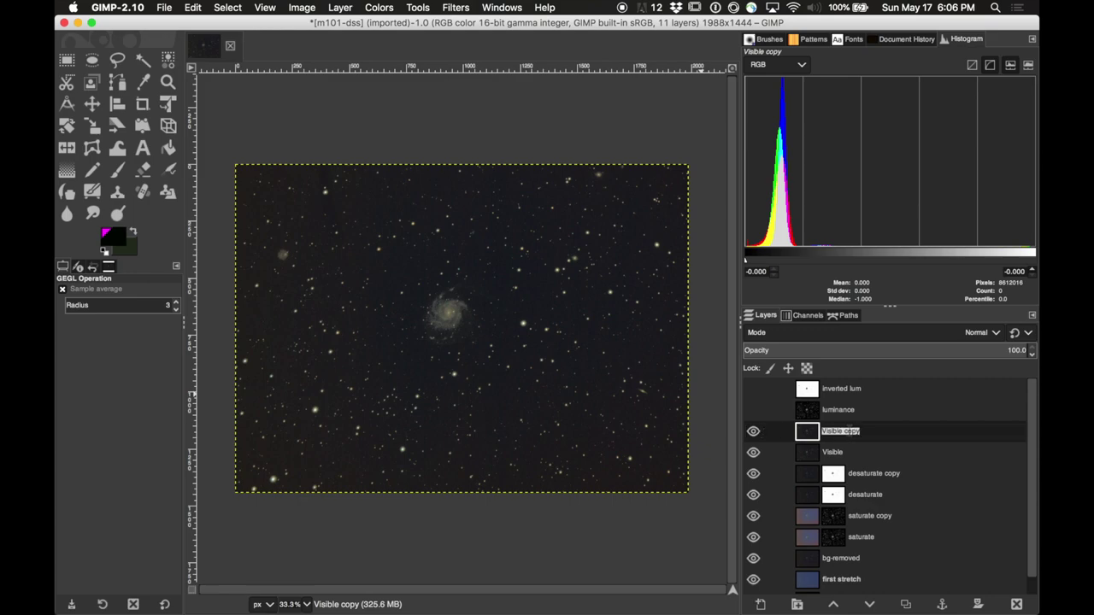
type("black point correction")
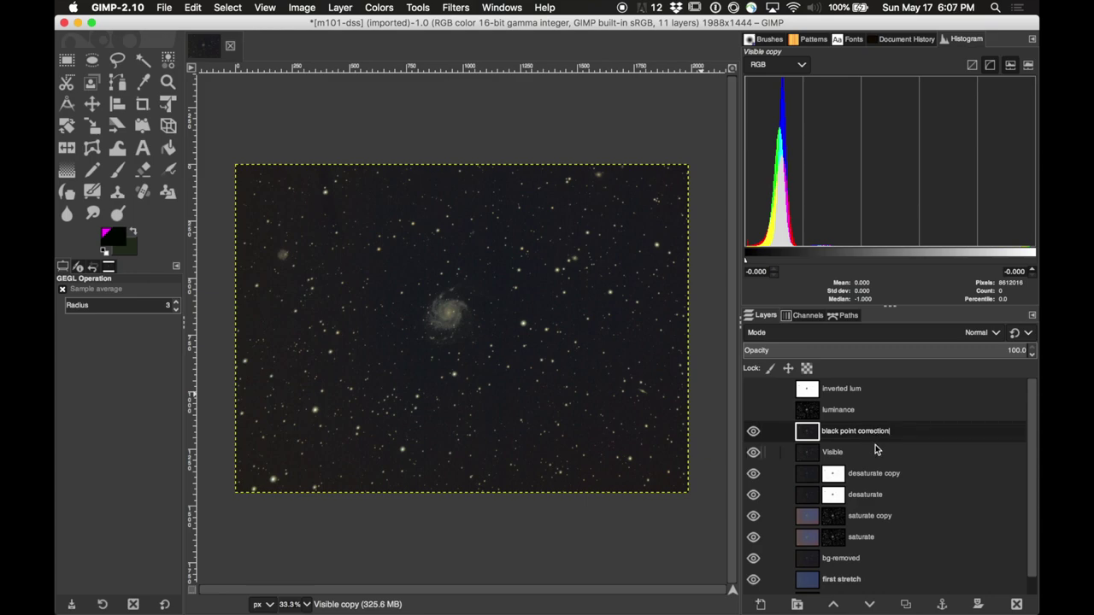
left_click(906, 446)
- Add an all-white layer mask to the black point correction layer
left_click(908, 433)
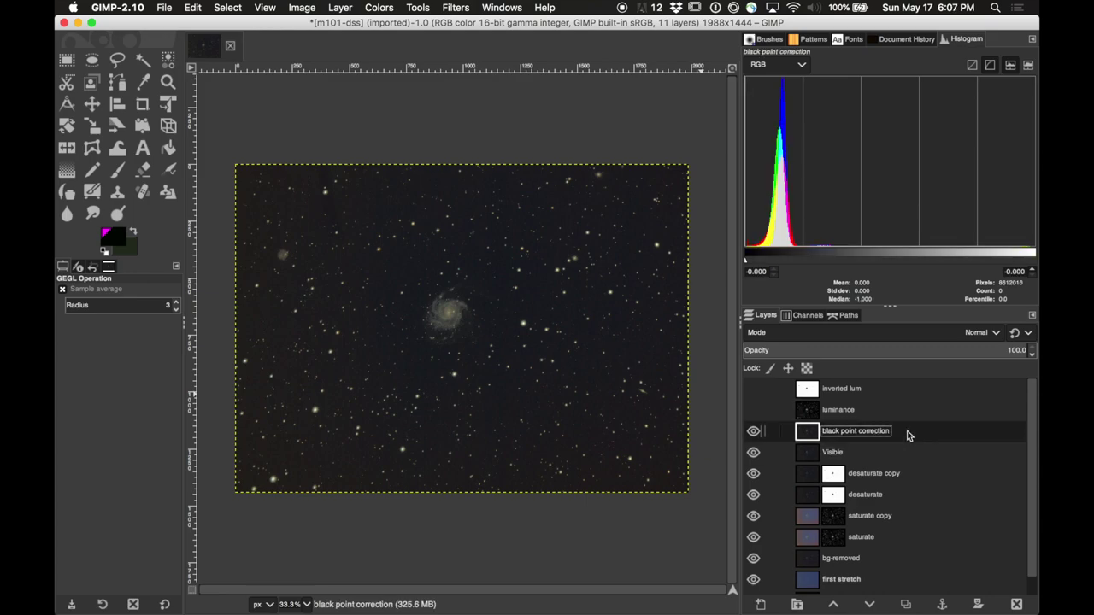
right_click(907, 431)
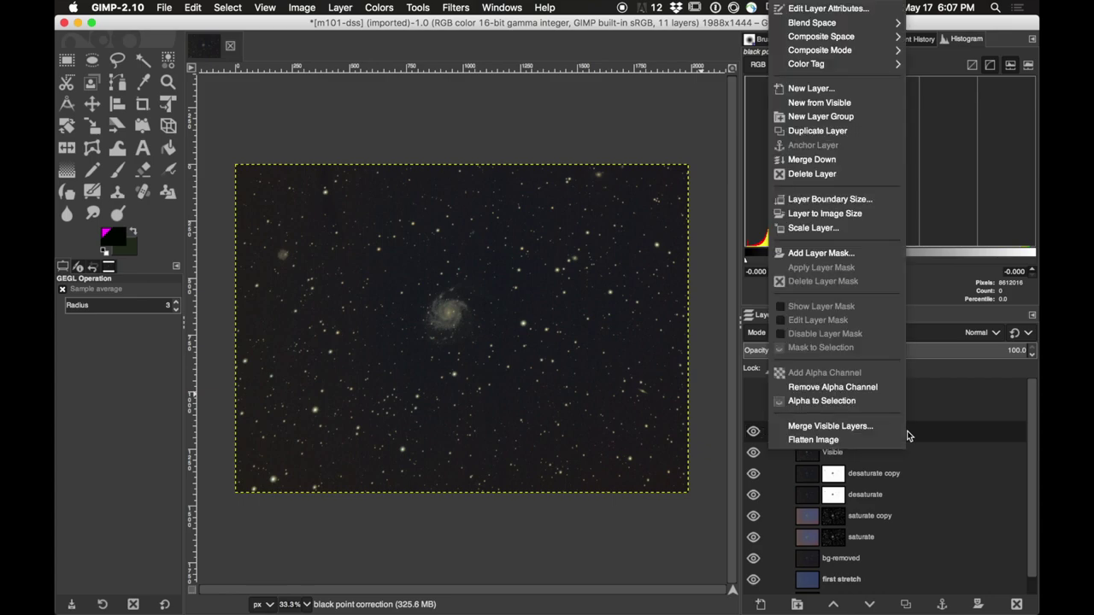
left_click(871, 253)
left_click(933, 336)
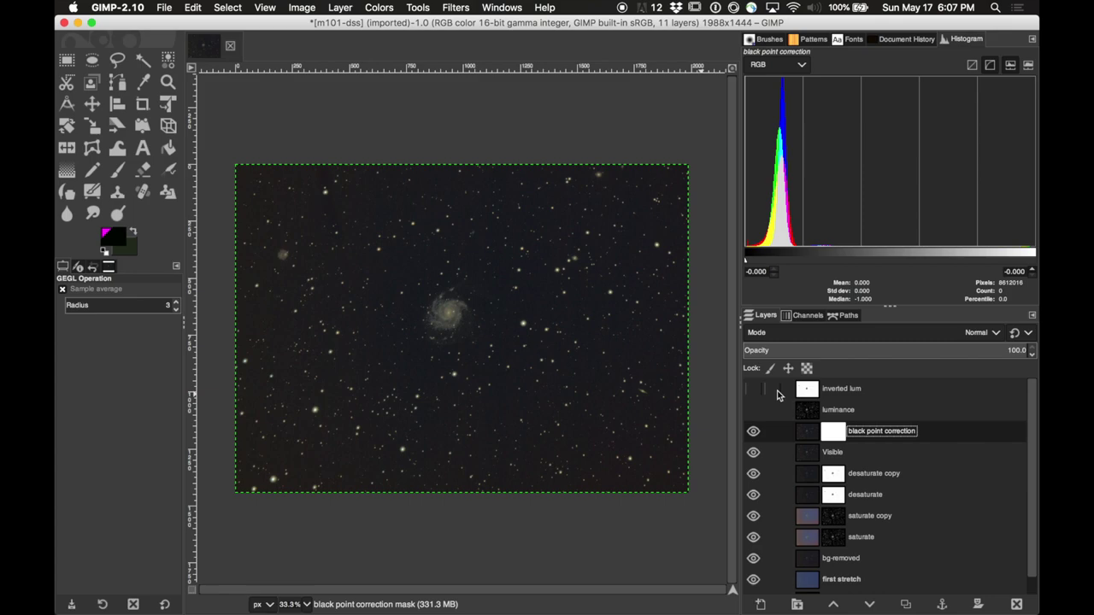
- Copy the visible inverted lum image, then paste and anchor it into the black point correction mask
left_click(753, 389)
left_click(807, 392)
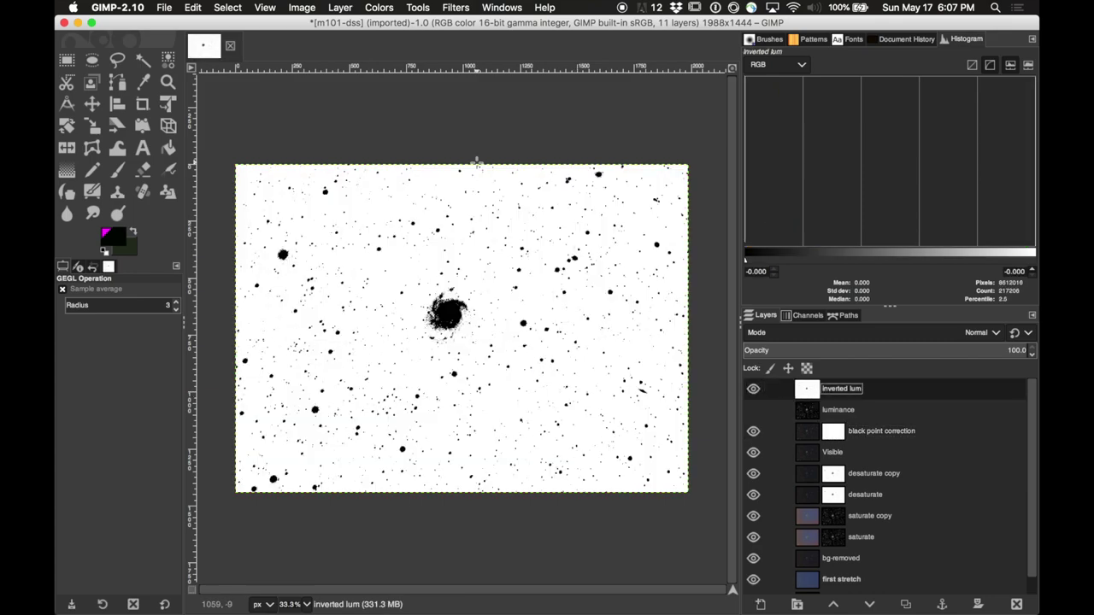
left_click(195, 8)
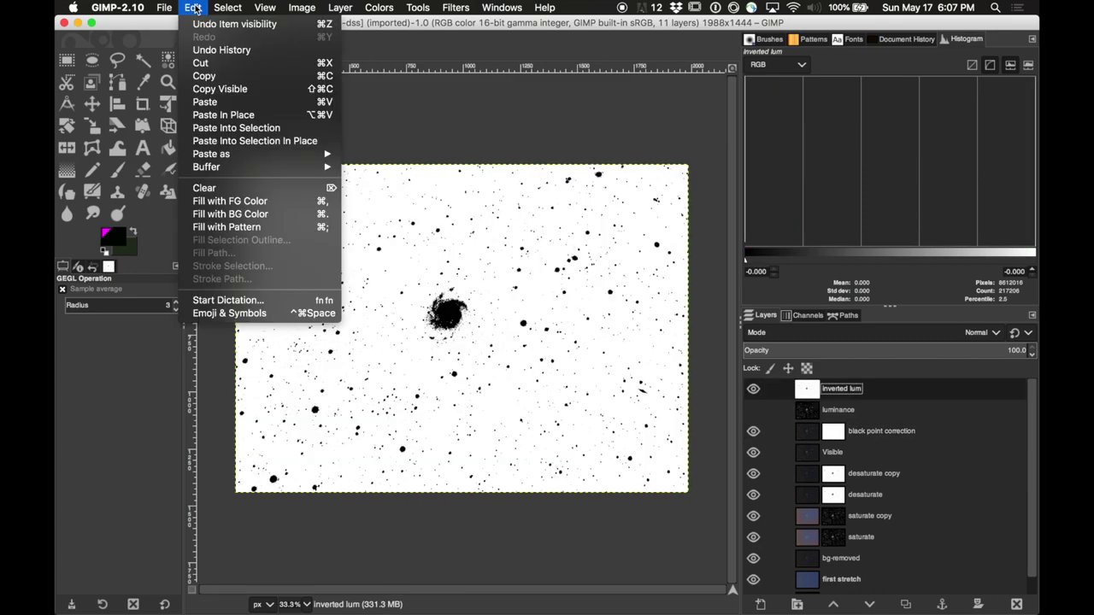
left_click(212, 90)
left_click(753, 389)
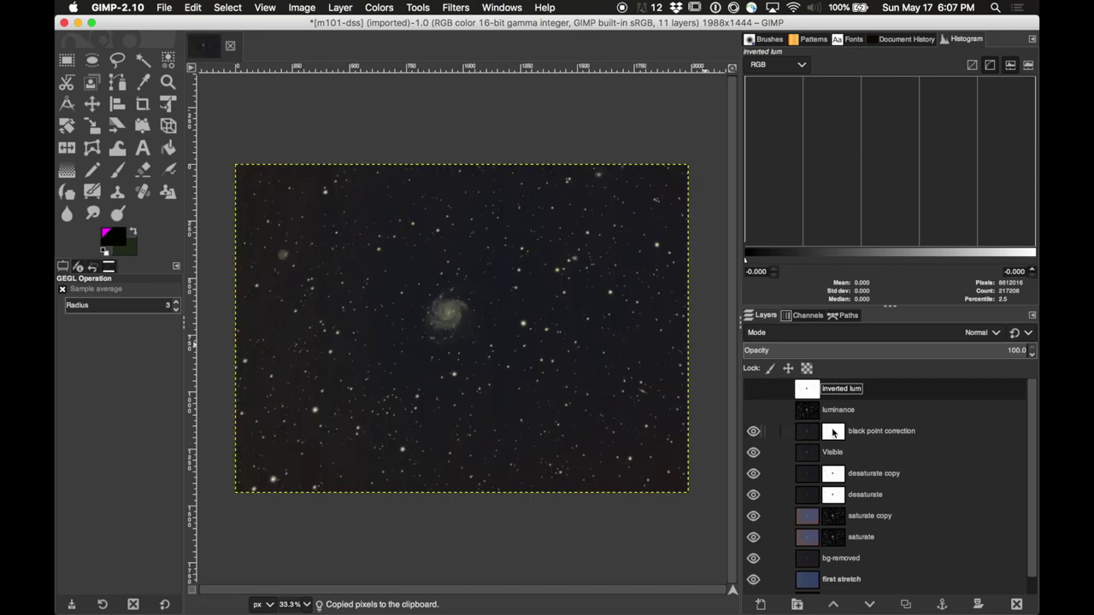
left_click(833, 434)
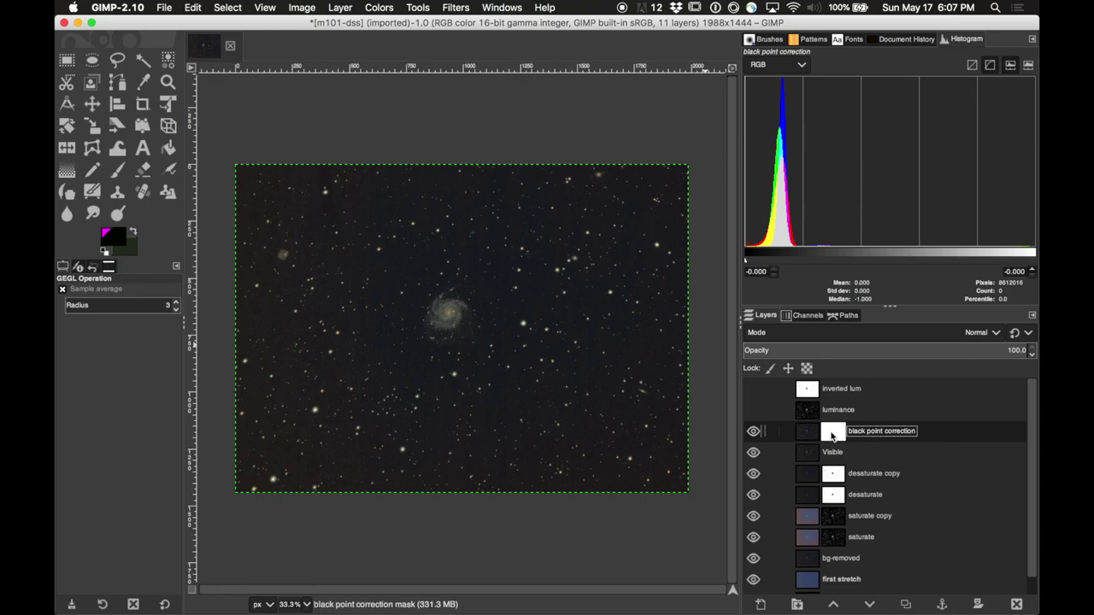
key("ctrl+v")
left_click(943, 605)
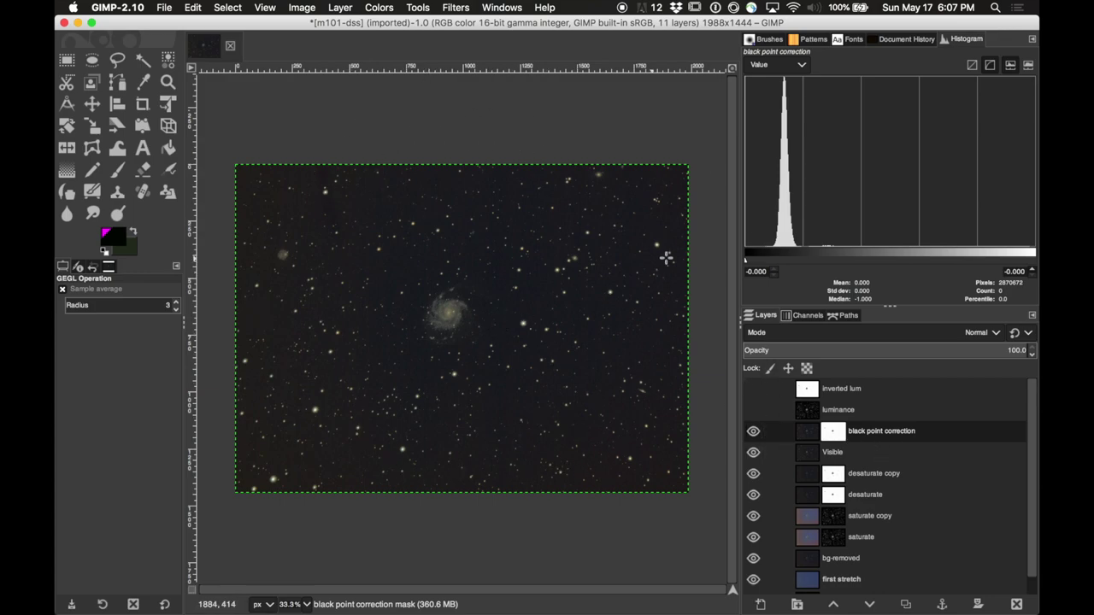
- Compare the black point correction layer with its mask, ending with the layer pixels active
left_click(807, 433)
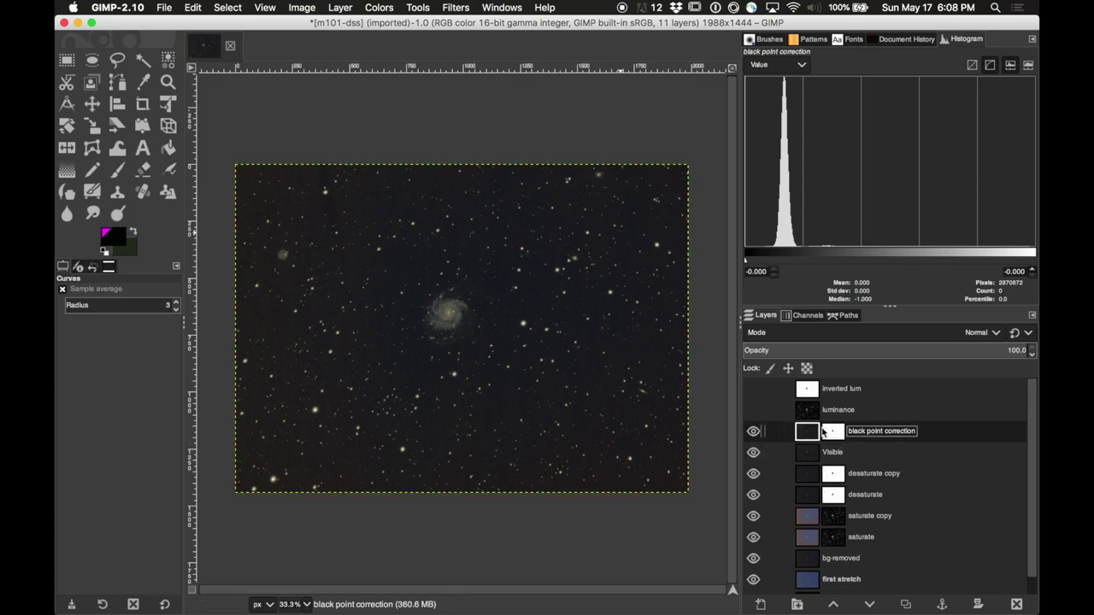
left_click(833, 434)
left_click(803, 434)
left_click(829, 437)
left_click(808, 433)
left_click(834, 436)
left_click(808, 433)
left_click(834, 434)
left_click(808, 433)
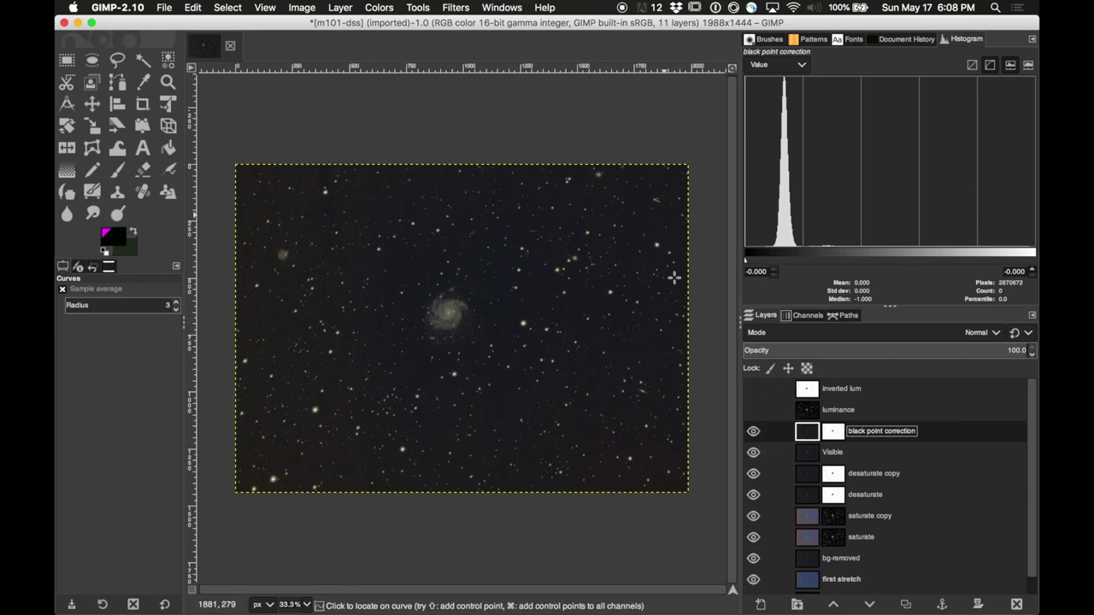
left_click(834, 433)
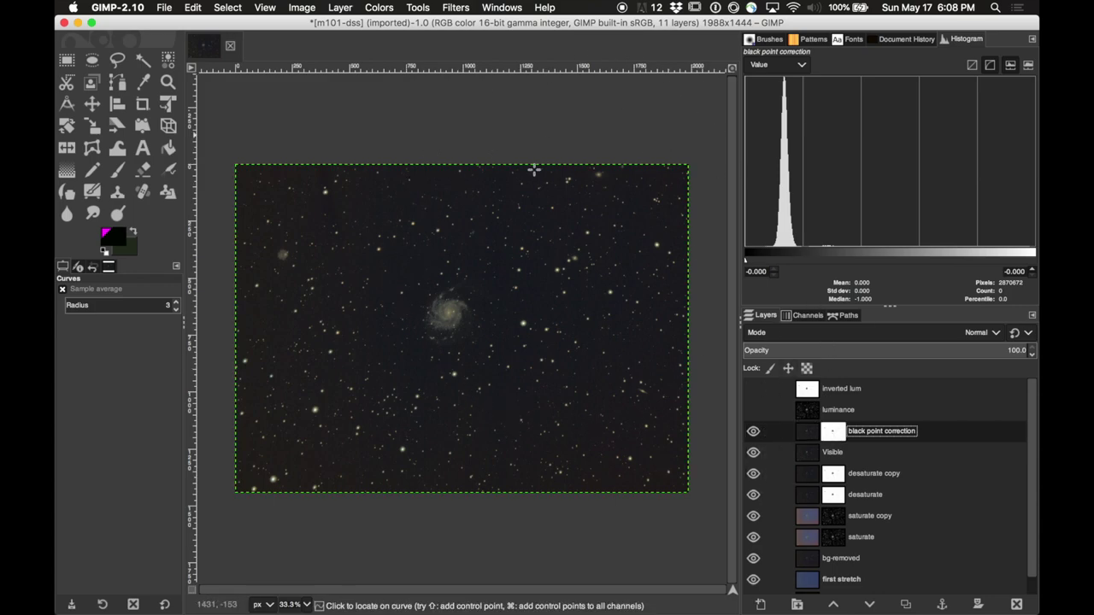
left_click(807, 434)
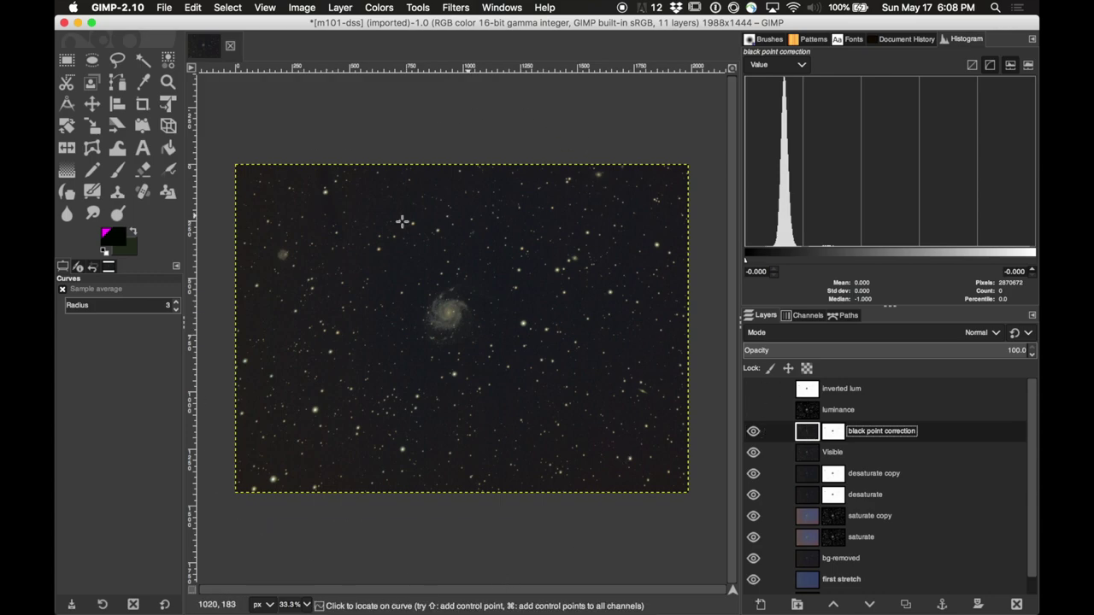
left_click(374, 7)
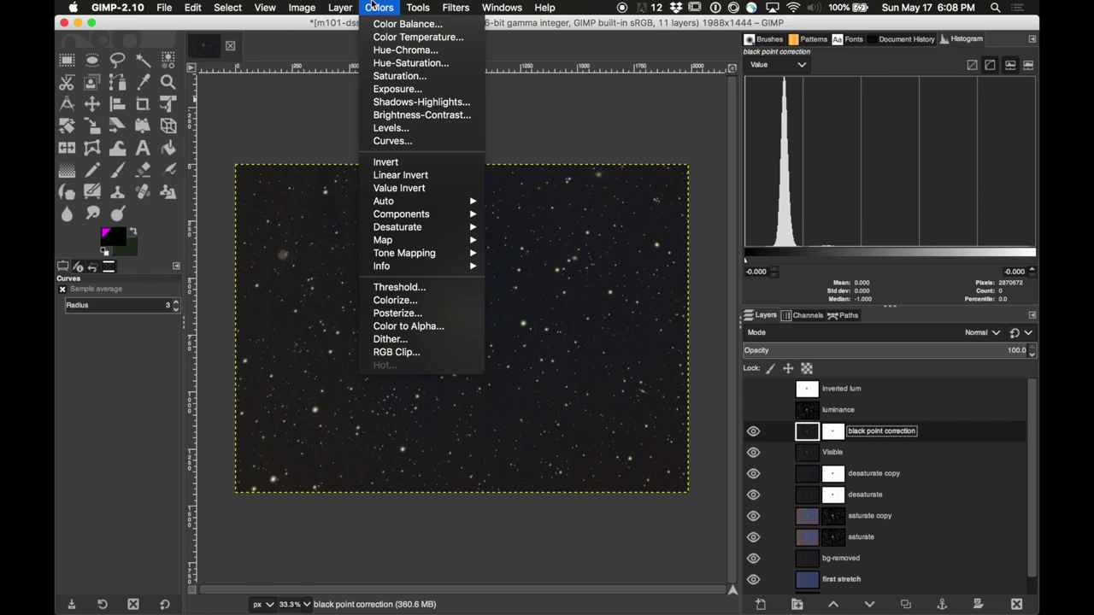
- Apply Curves to the black point correction layer with the black point moved to about input 9.7
left_click(392, 141)
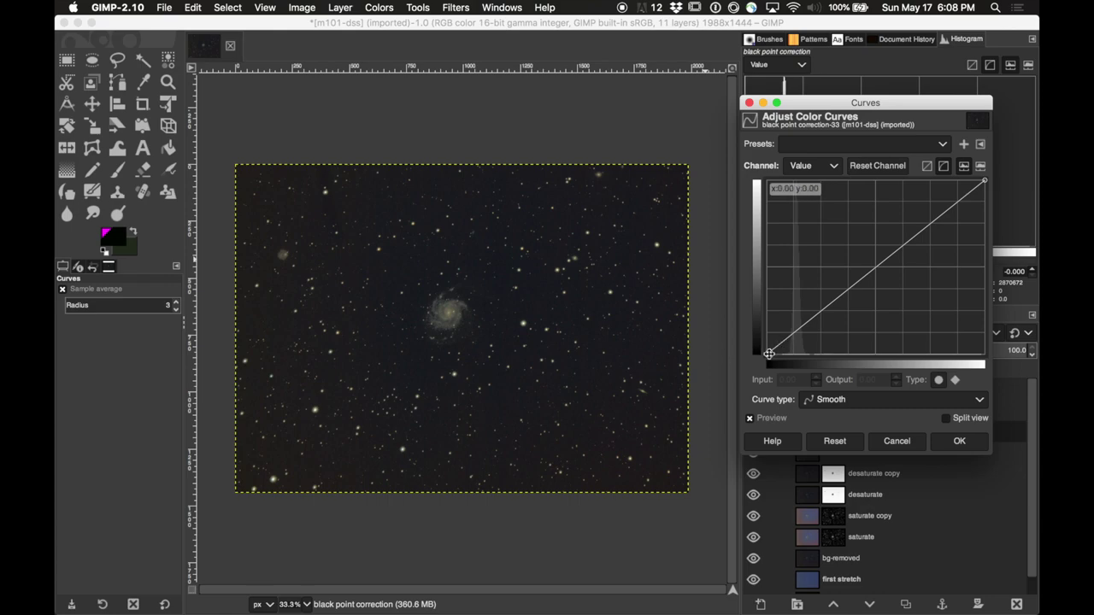
left_click_drag(769, 354, 779, 353)
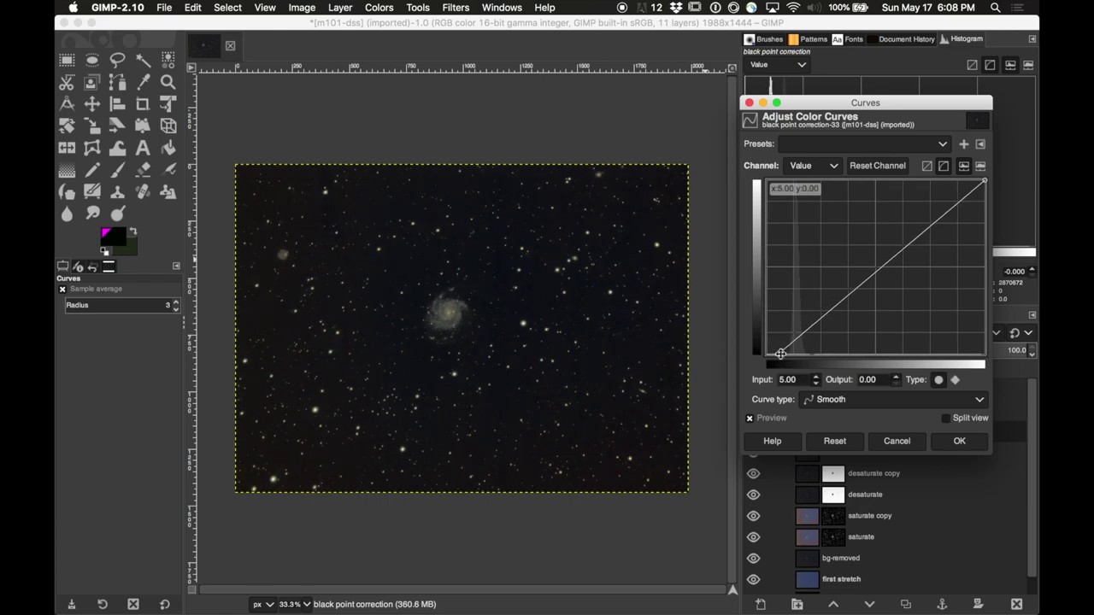
left_click_drag(779, 354, 767, 353)
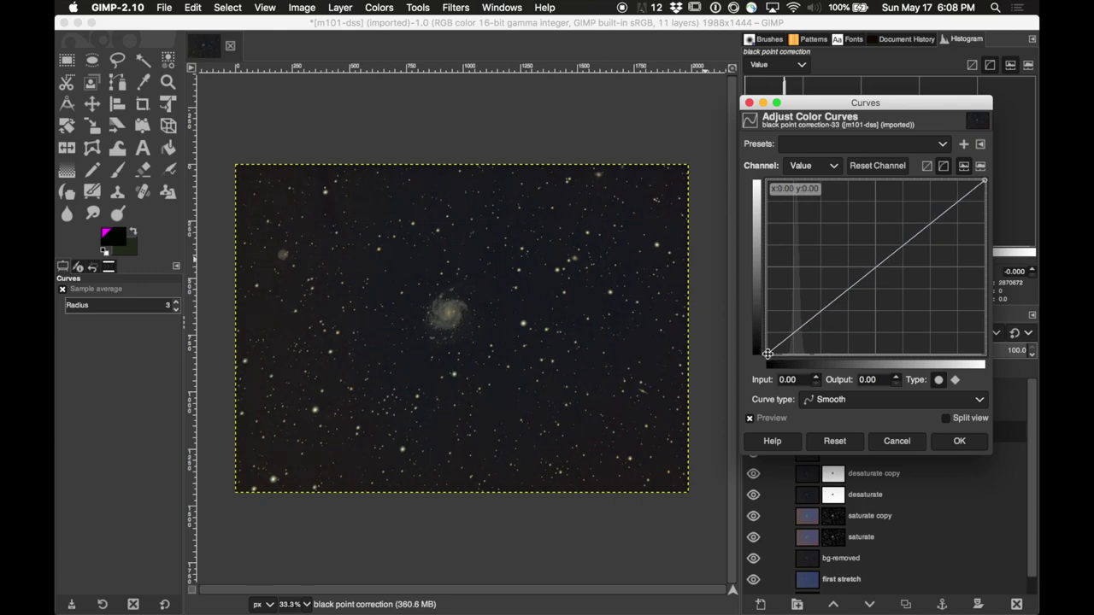
left_click_drag(767, 353, 788, 355)
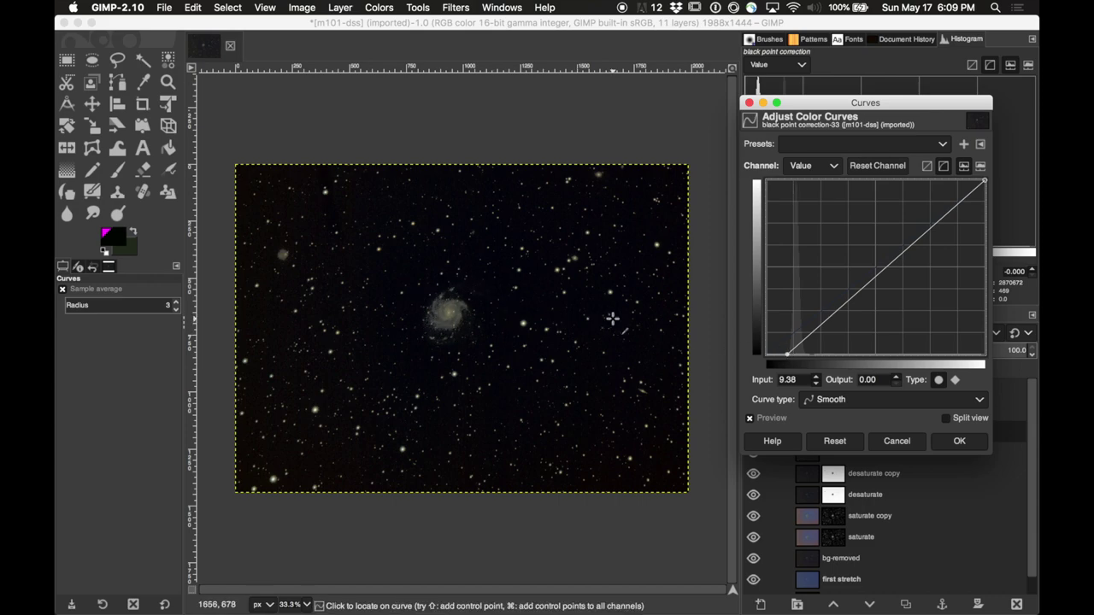
left_click_drag(787, 354, 771, 356)
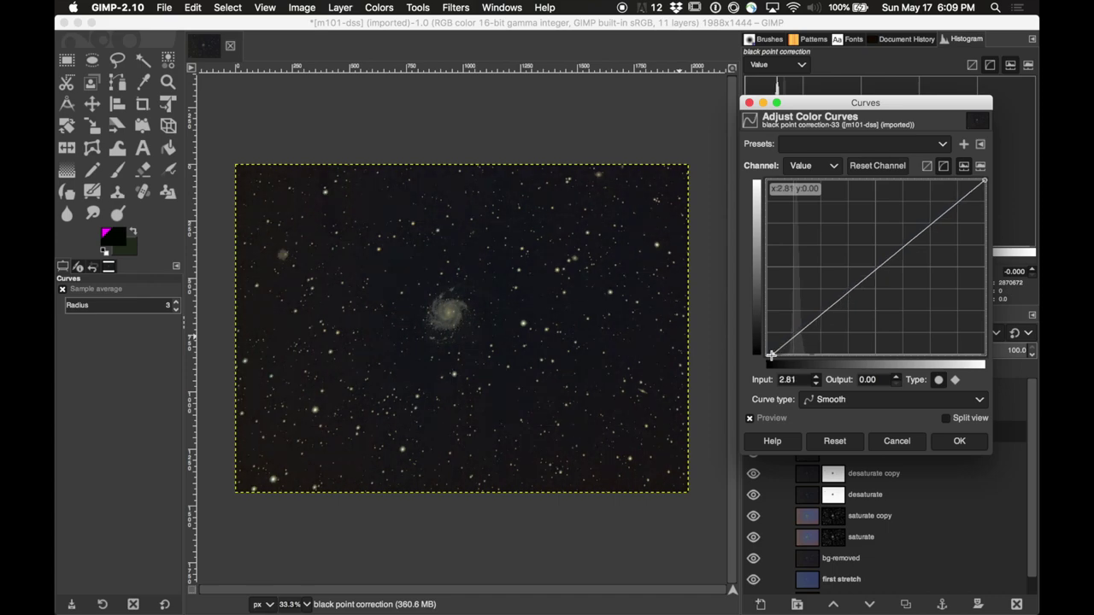
left_click_drag(771, 355, 774, 355)
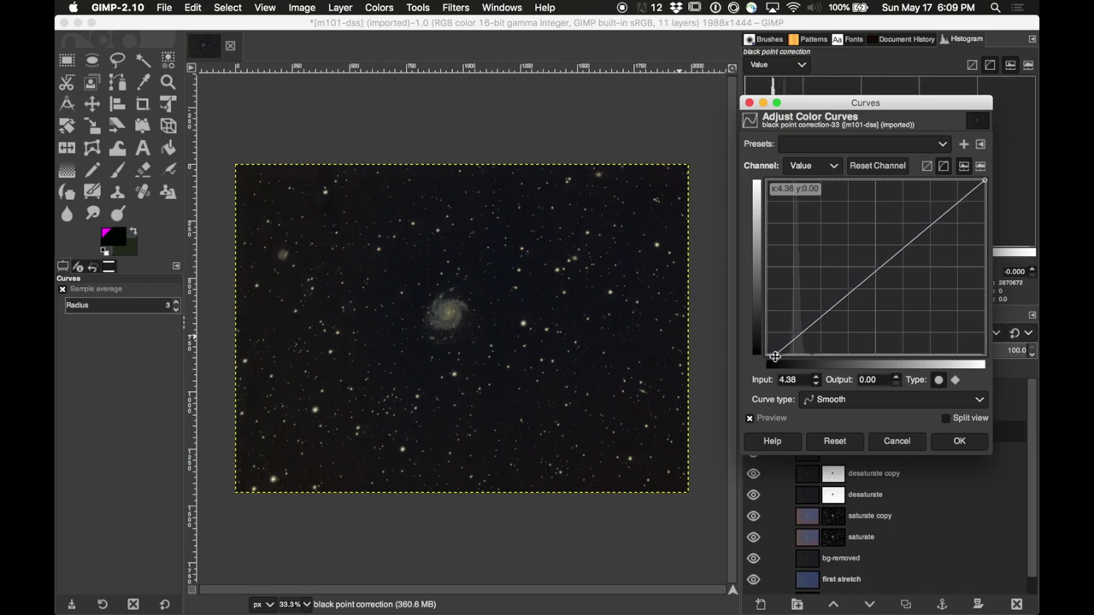
mouse_move(774, 356)
left_mouse_down()
mouse_move(787, 360)
mouse_move(774, 360)
left_mouse_up()
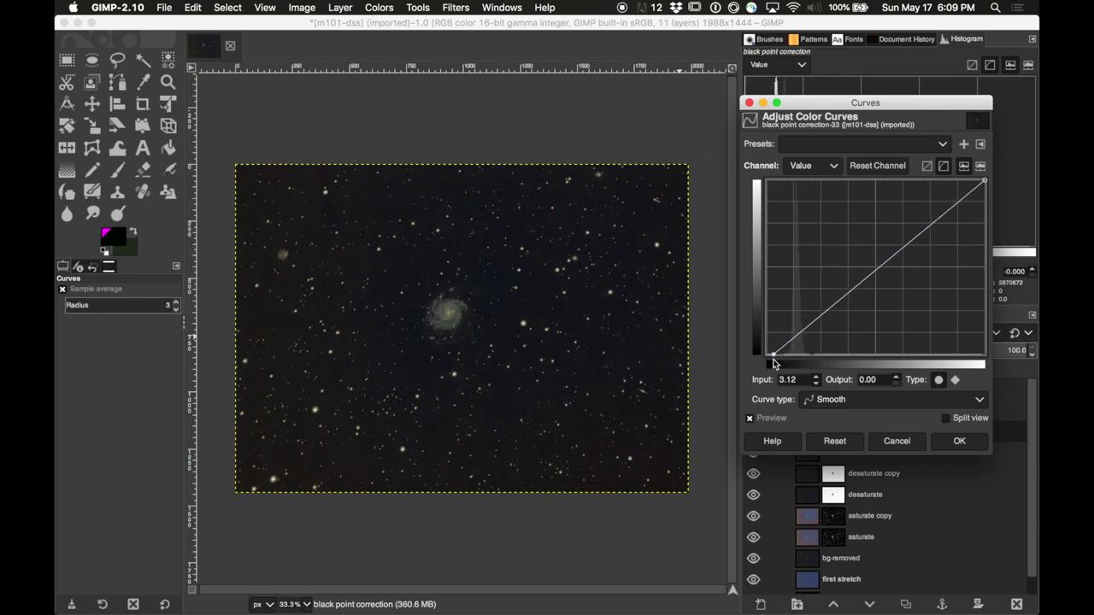
left_click(955, 440)
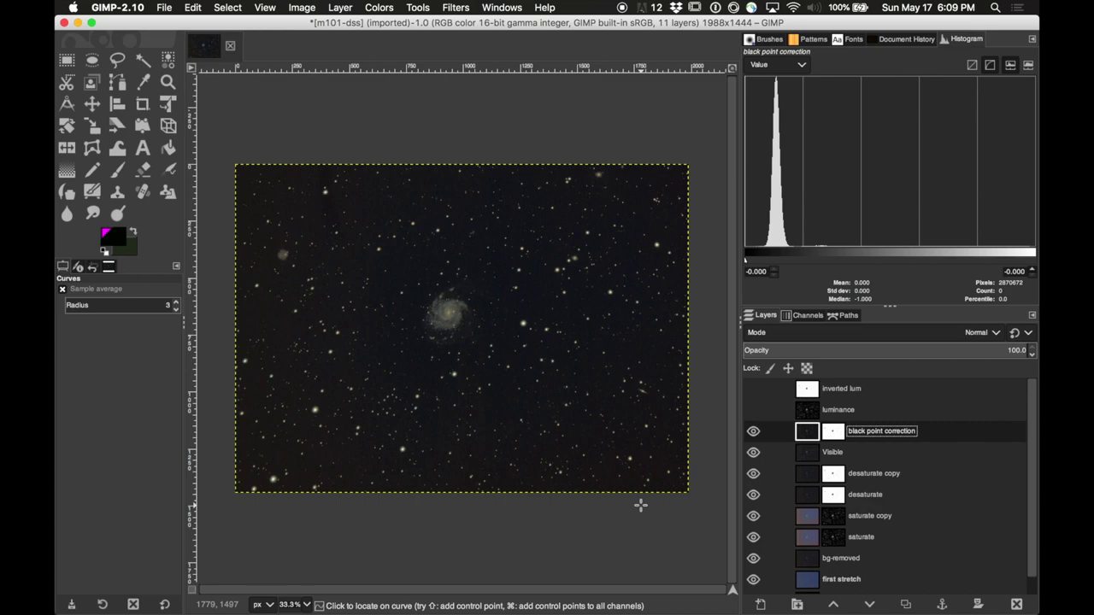
key("1")
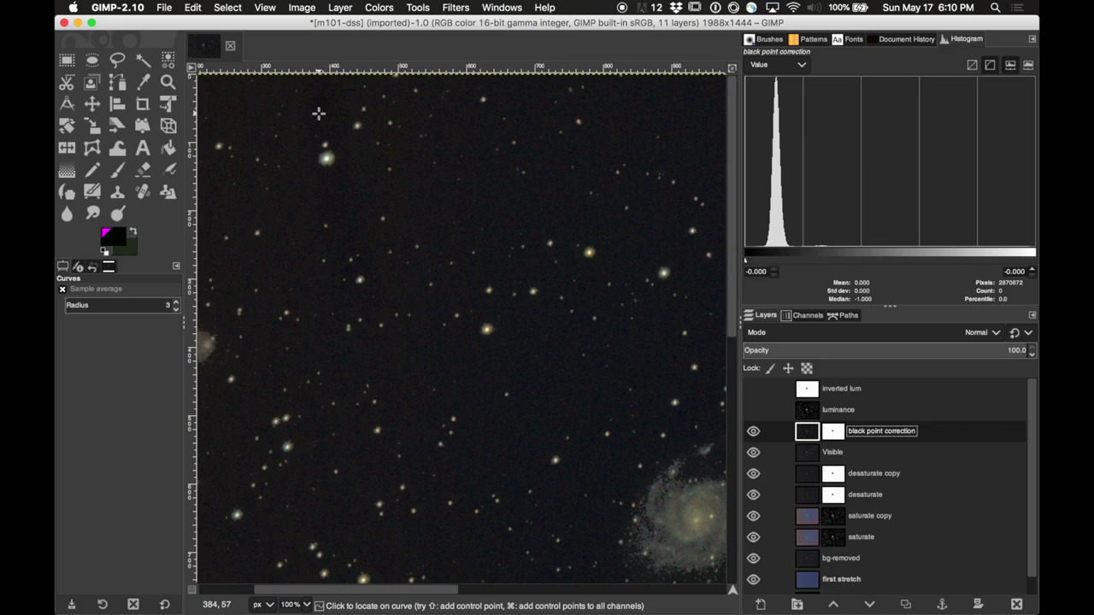
- Zoom the star field from 100% to 150% for a closer look at the stars
key("plus")
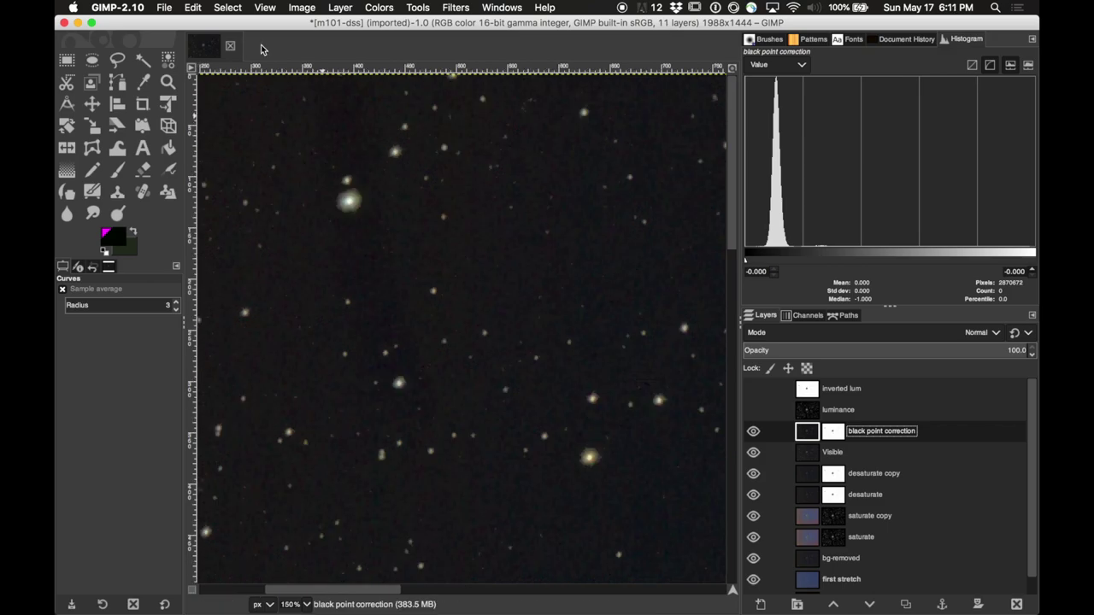
left_click(294, 10)
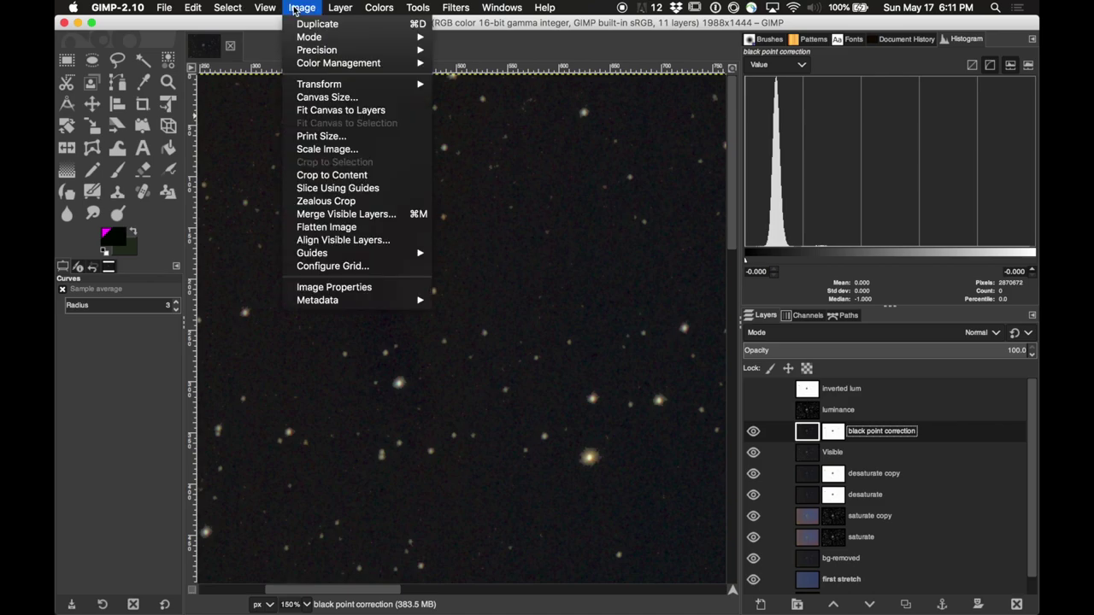
mouse_move(339, 8)
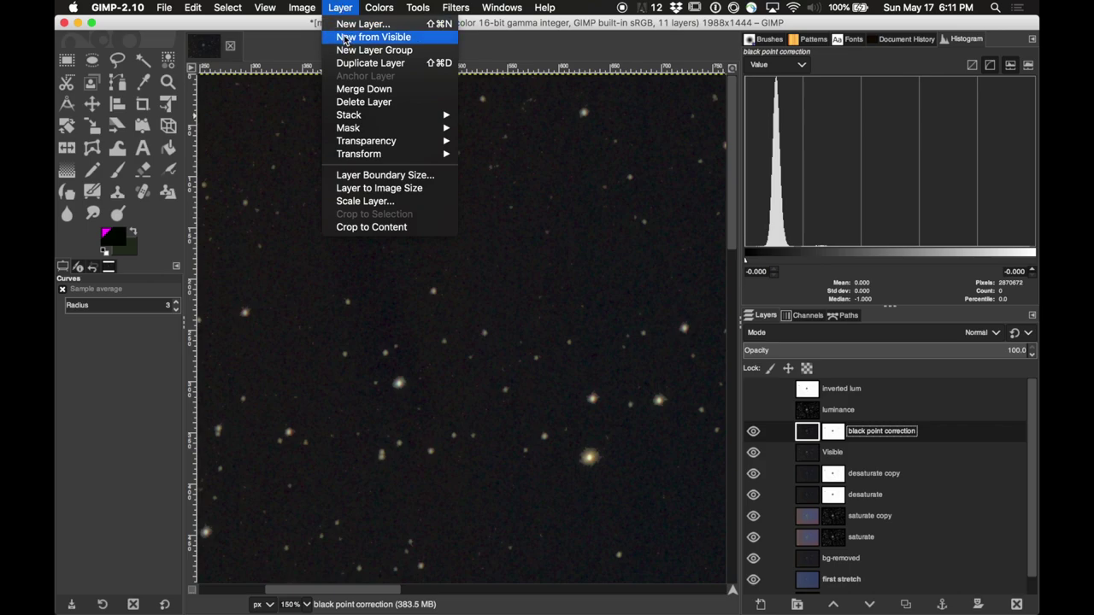
- Create a New from Visible layer above black point correction and name it 'touch up'
left_click(344, 37)
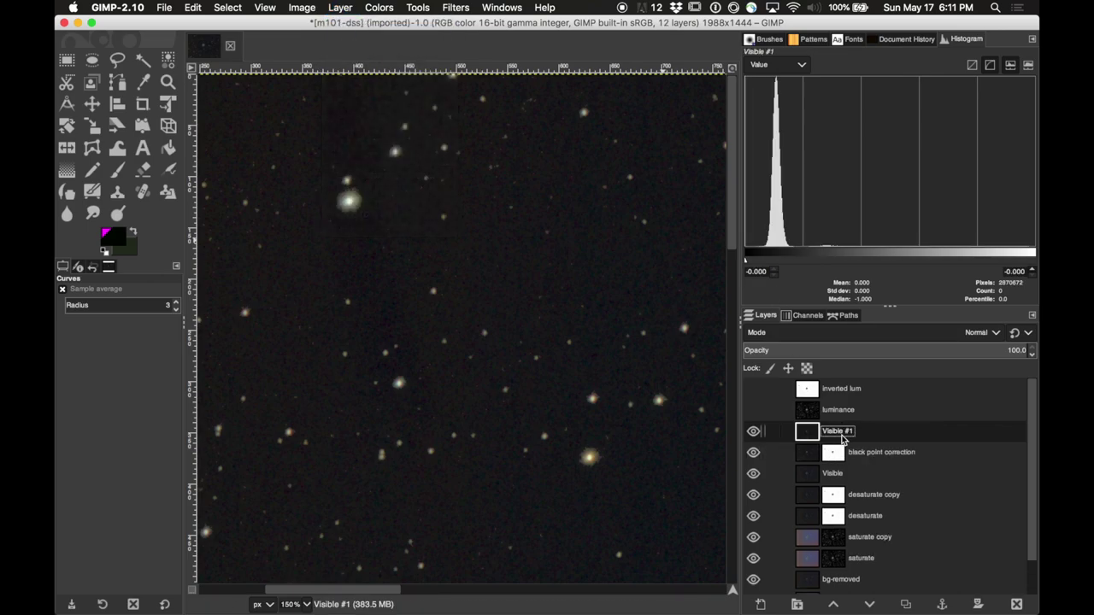
double_click(847, 431)
type("touch up")
key("Return")
left_click(912, 454)
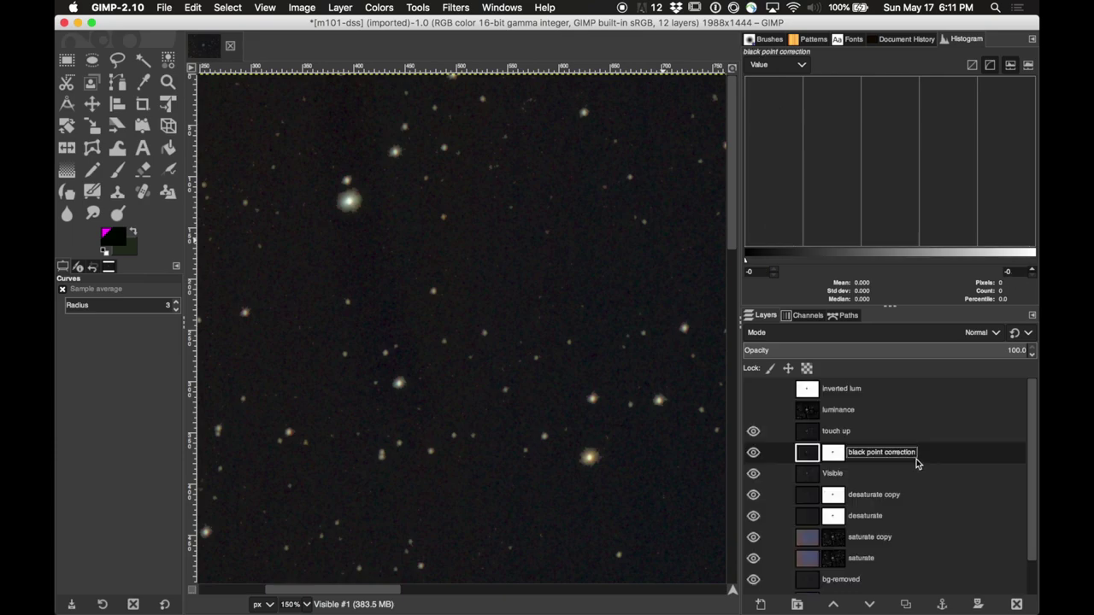
left_click(911, 436)
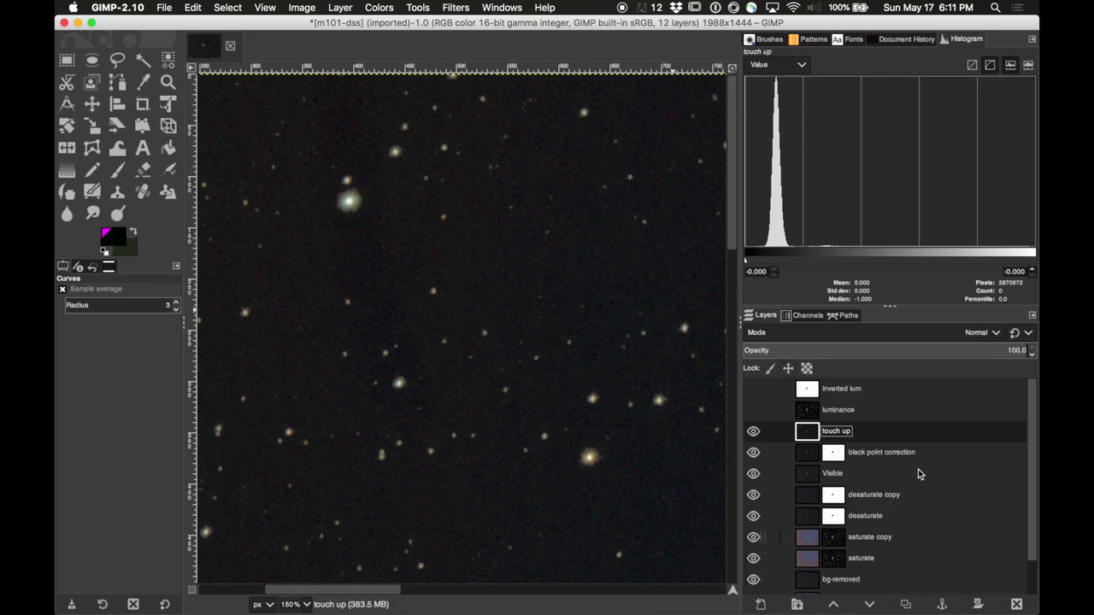
- Add a Black (full transparency) layer mask to the touch up layer
right_click(881, 438)
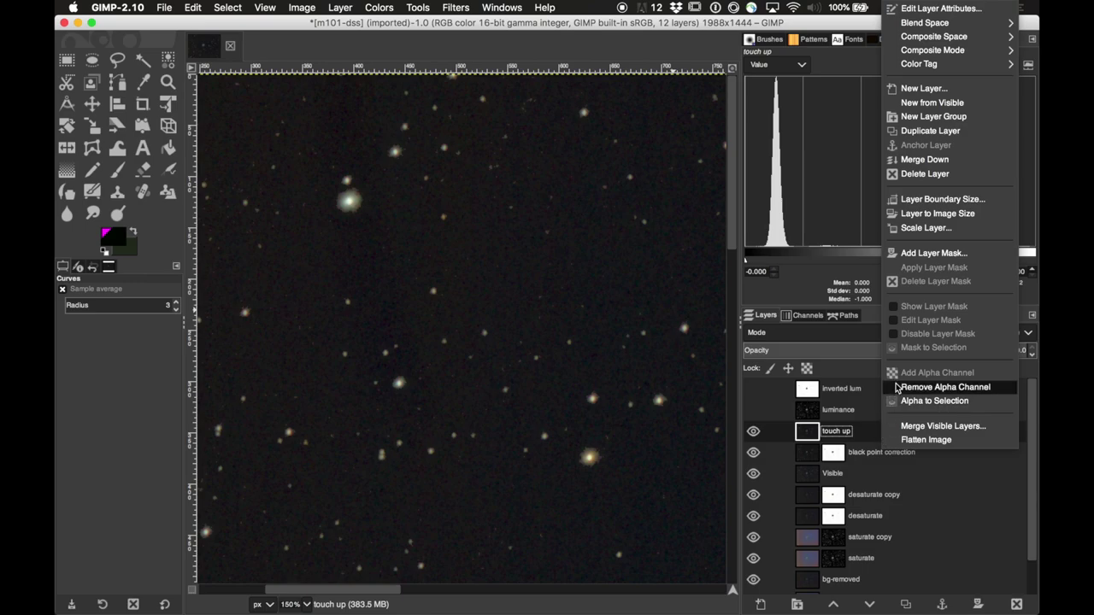
left_click(927, 255)
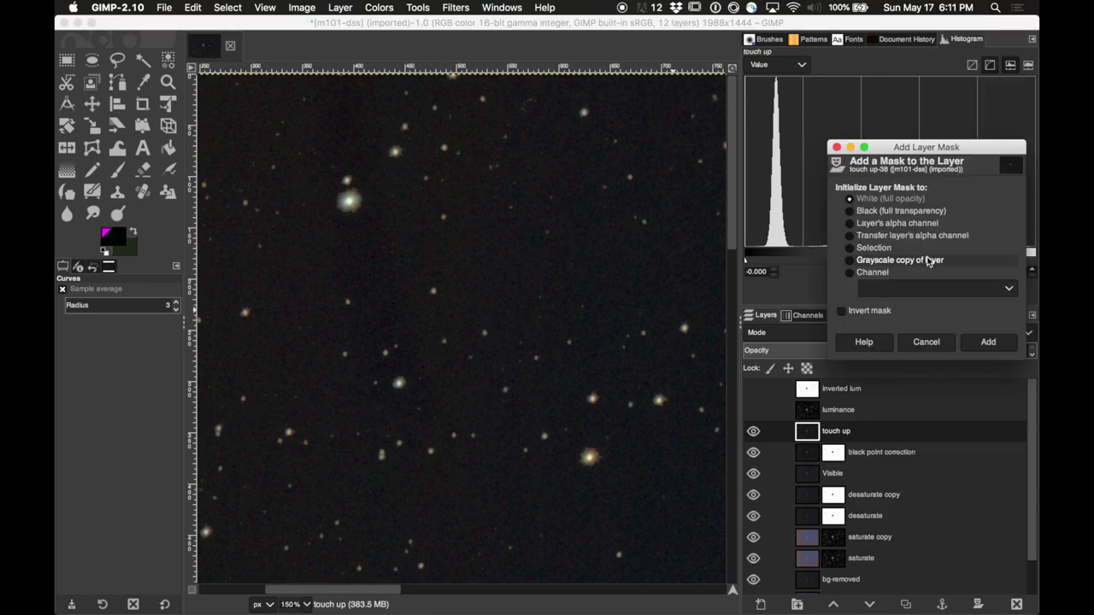
left_click(869, 211)
left_click(989, 347)
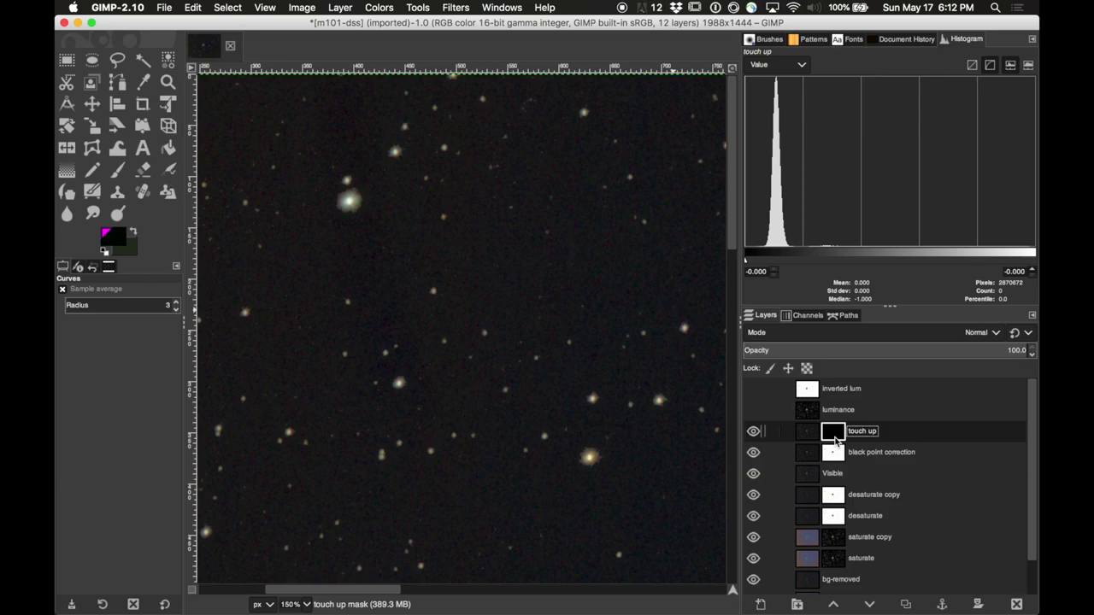
- Select the Paintbrush and set the foreground colour to pure white
left_click(117, 175)
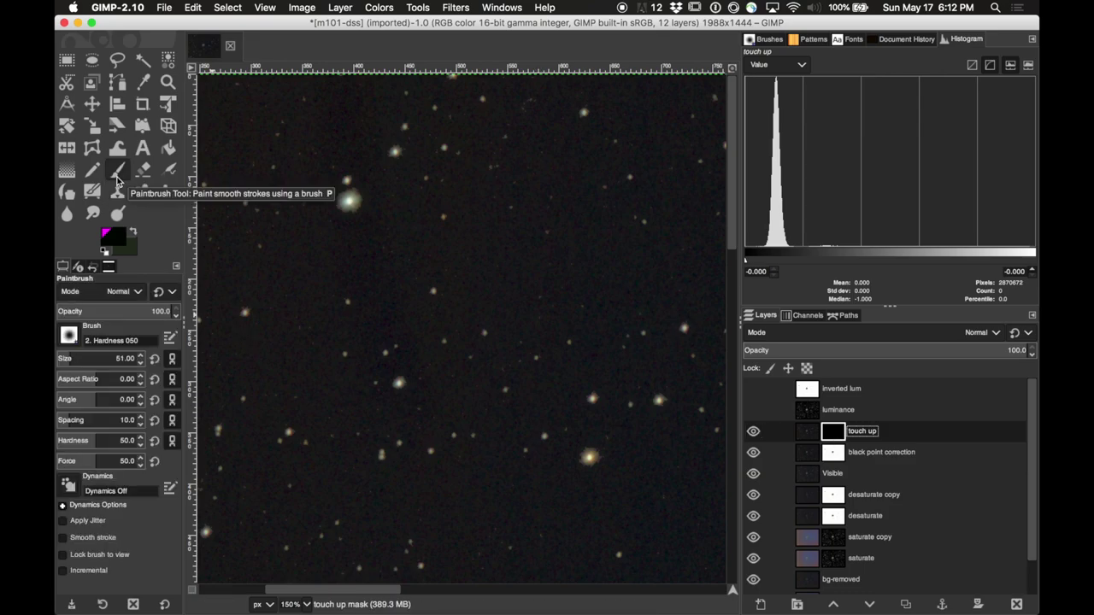
left_click(111, 236)
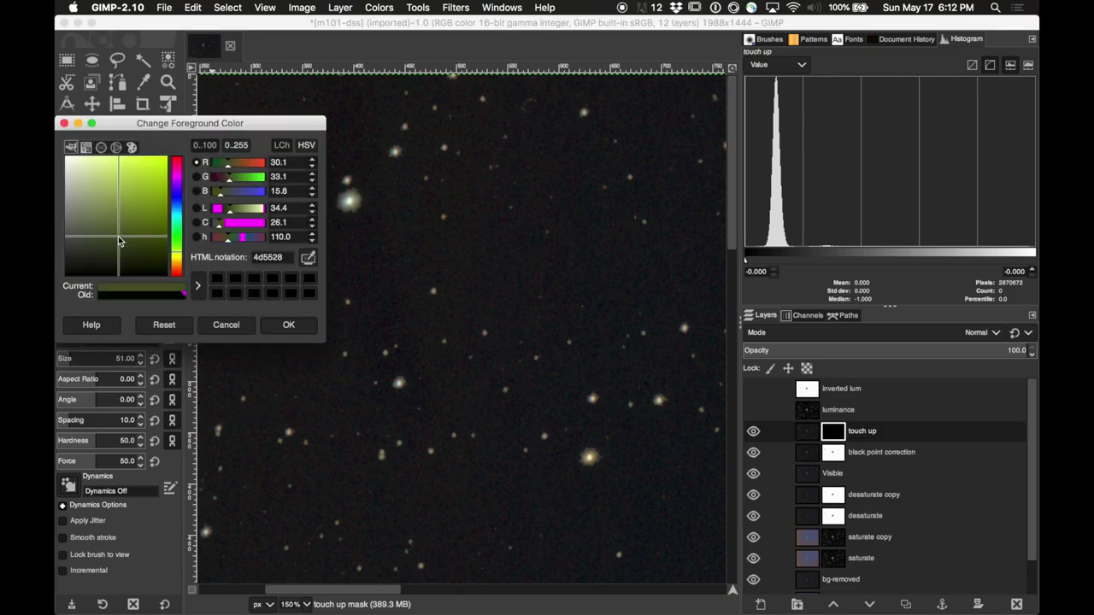
left_click(68, 163)
left_click_drag(69, 165, 68, 164)
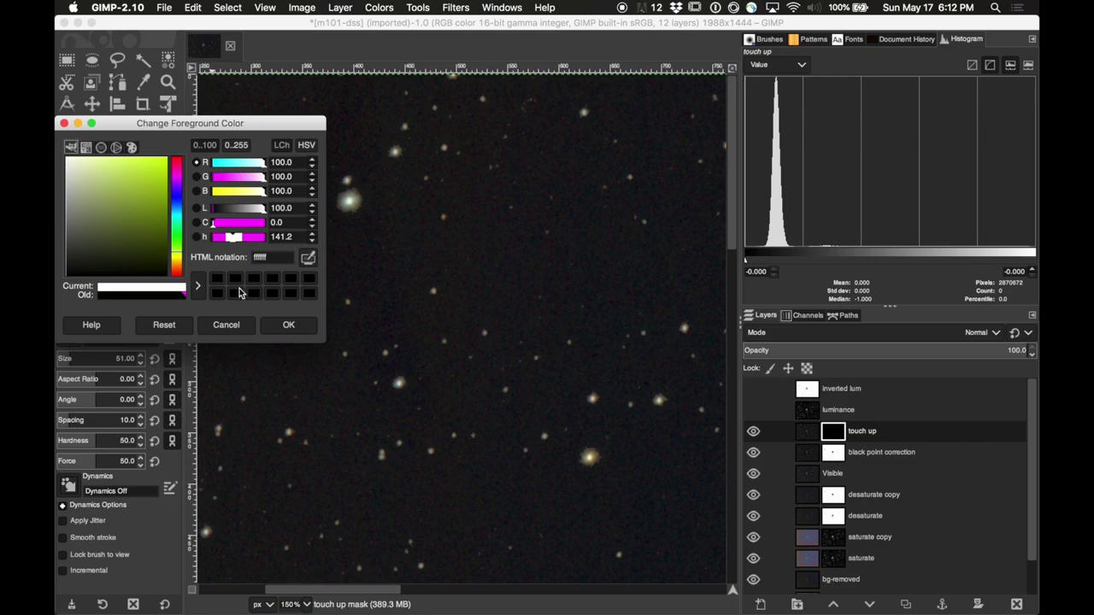
left_click(287, 324)
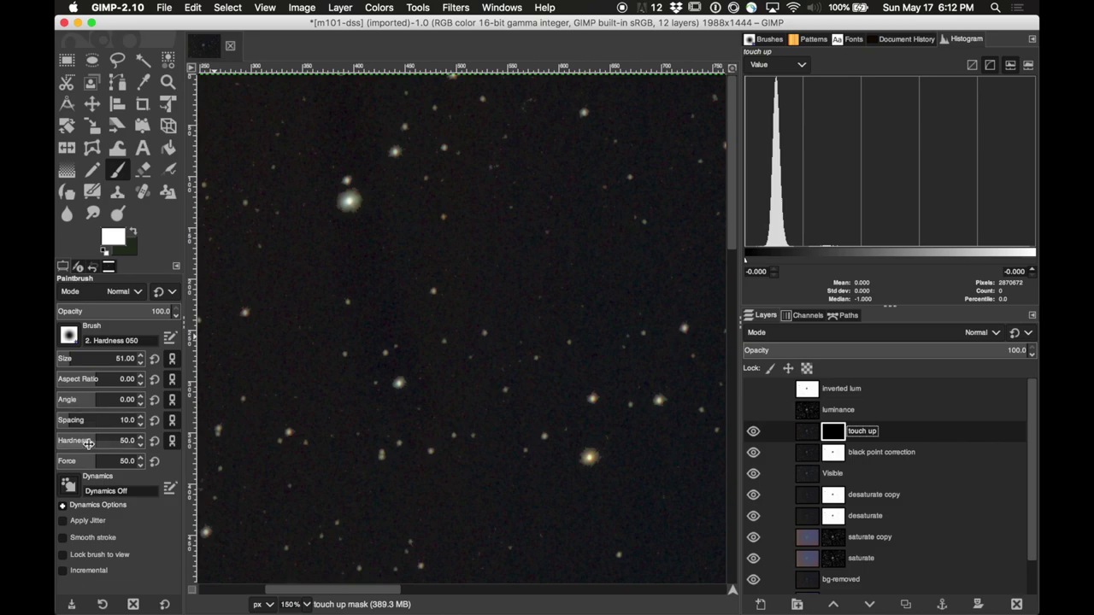
- Set the Paintbrush hardness to 0 and size to 47
scroll(93, 440, "down", 4)
left_click(126, 440)
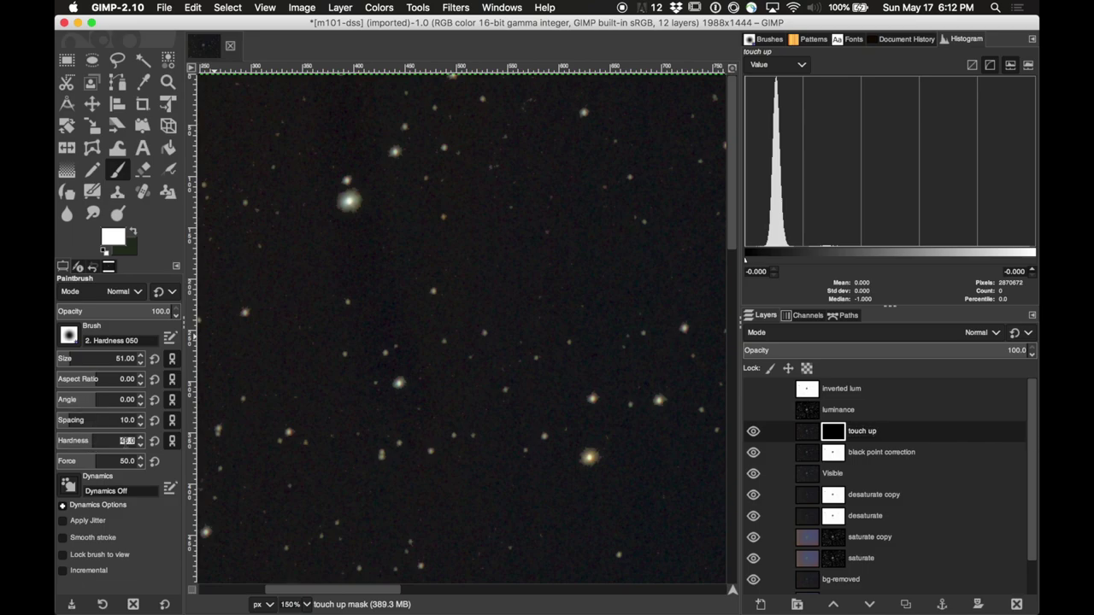
type("0")
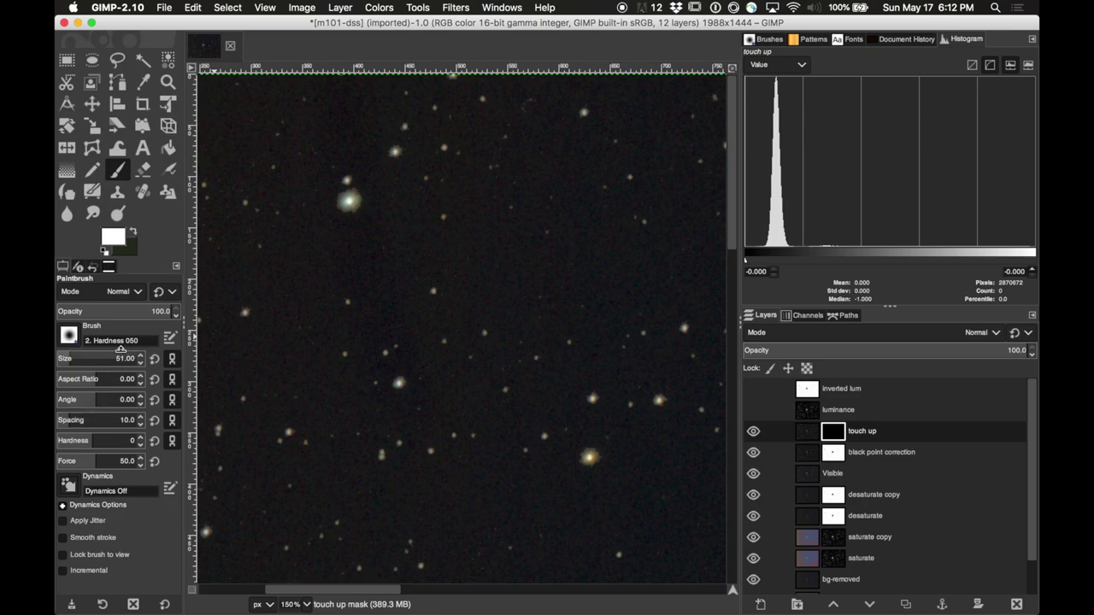
key("Return")
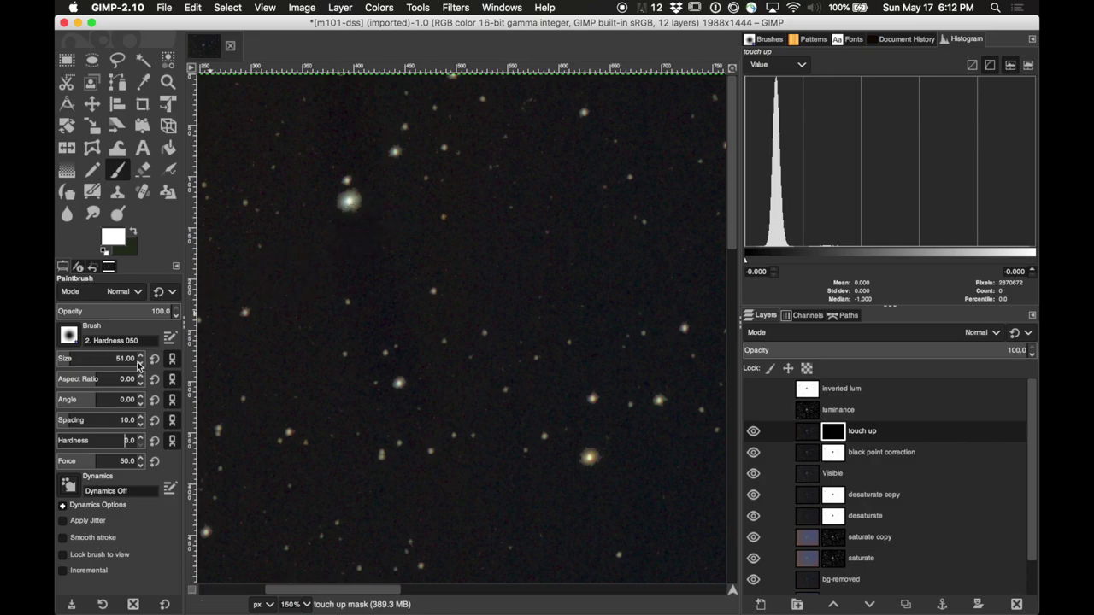
scroll(141, 367, "down", 4)
- Check the mask with Show Layer Mask, paint a soft white stroke at 50%, then target the layer
right_click(832, 436)
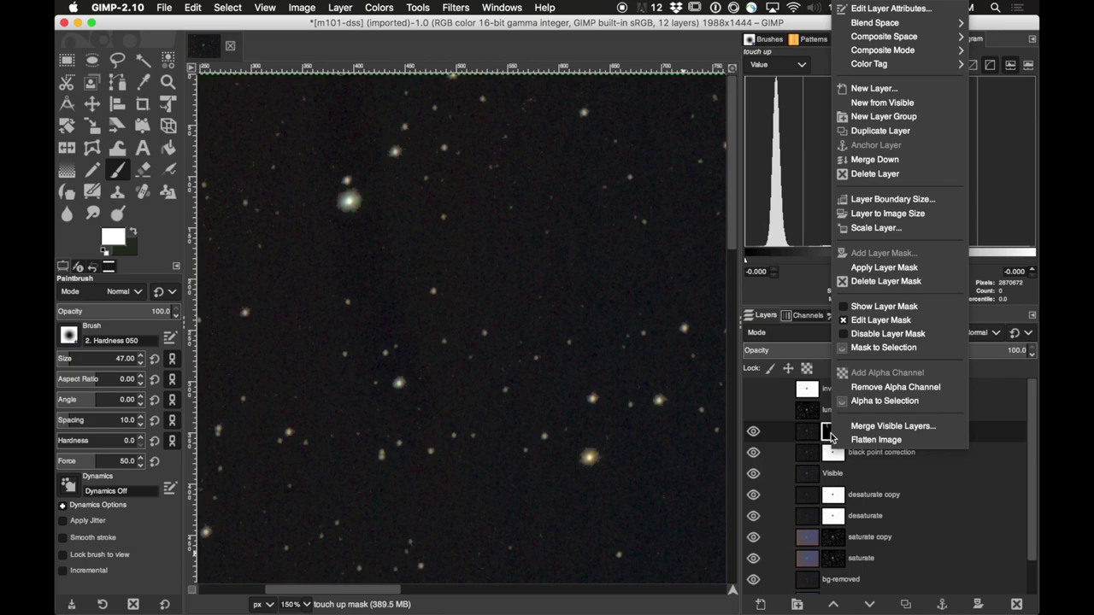
left_click(884, 307)
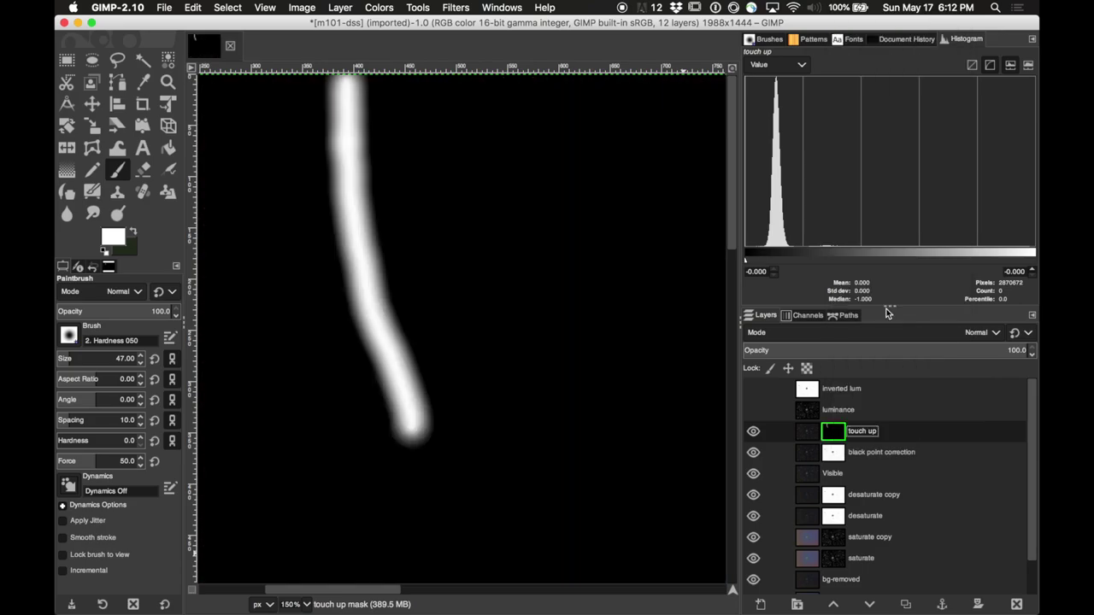
right_click(834, 433)
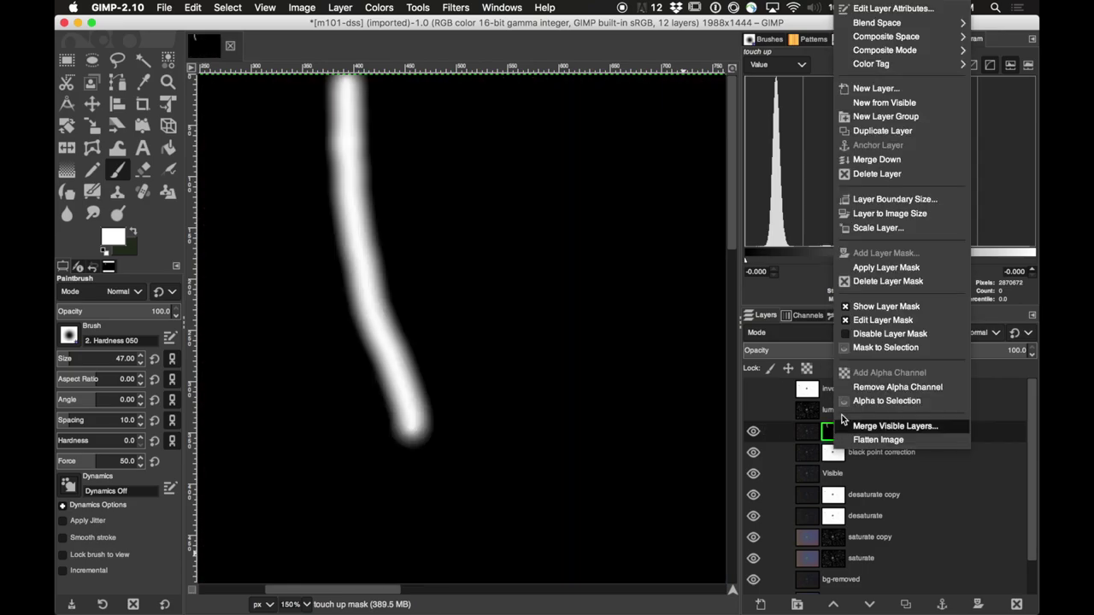
left_click(893, 310)
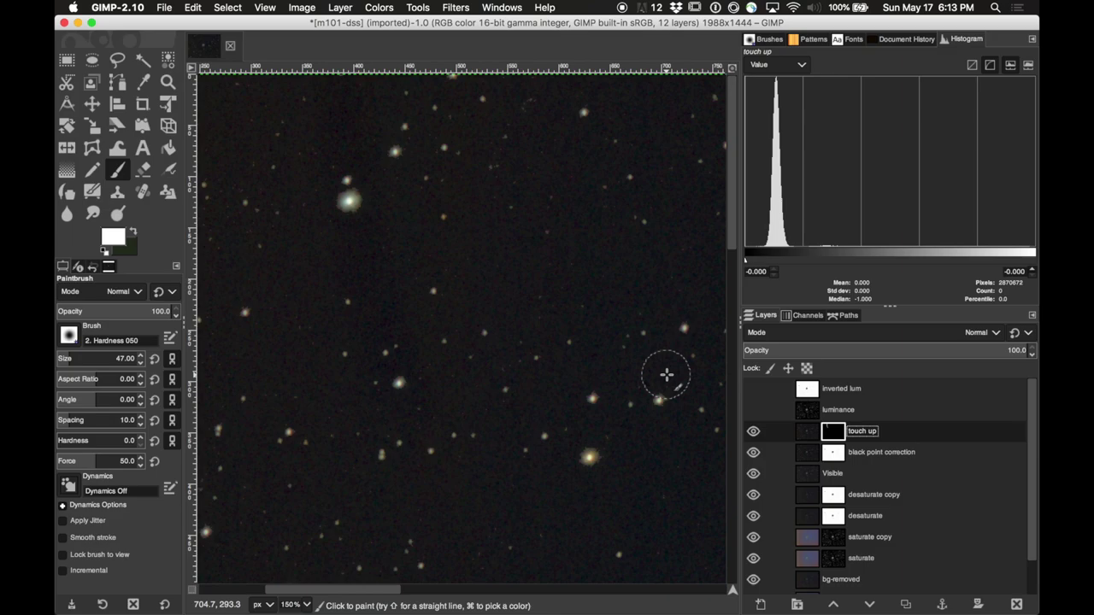
key("minus")
key("minus")
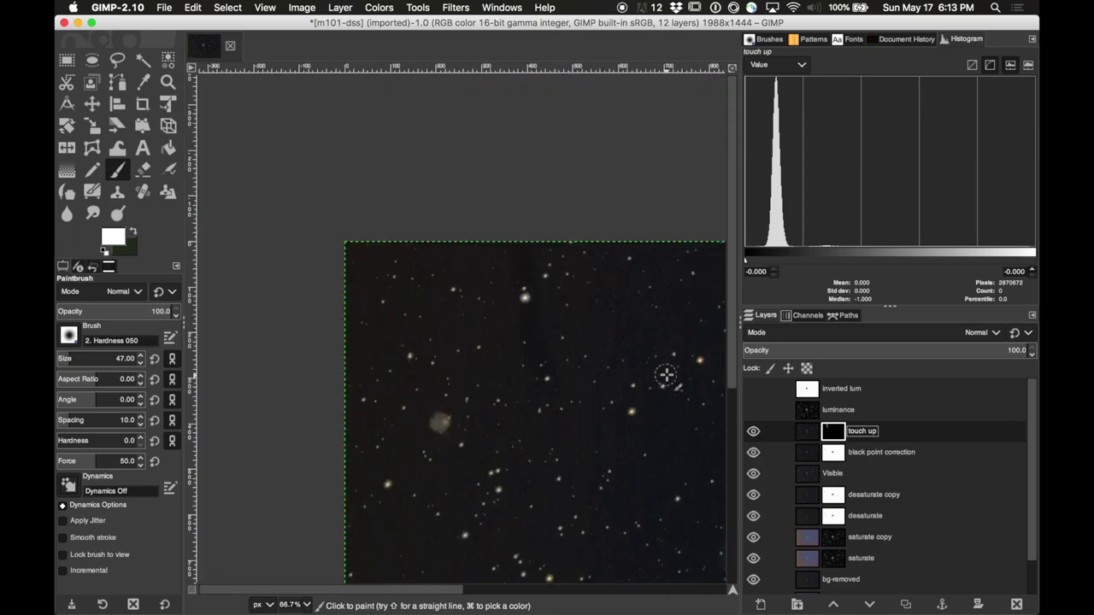
key("minus")
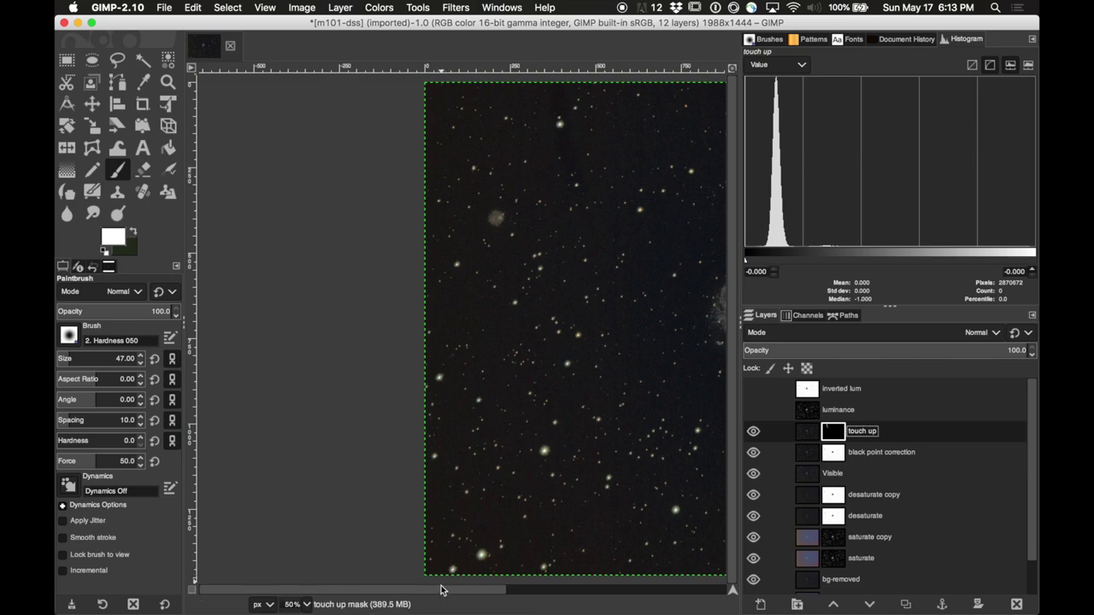
mouse_move(441, 591)
left_mouse_down()
mouse_move(538, 590)
mouse_move(422, 593)
left_mouse_up()
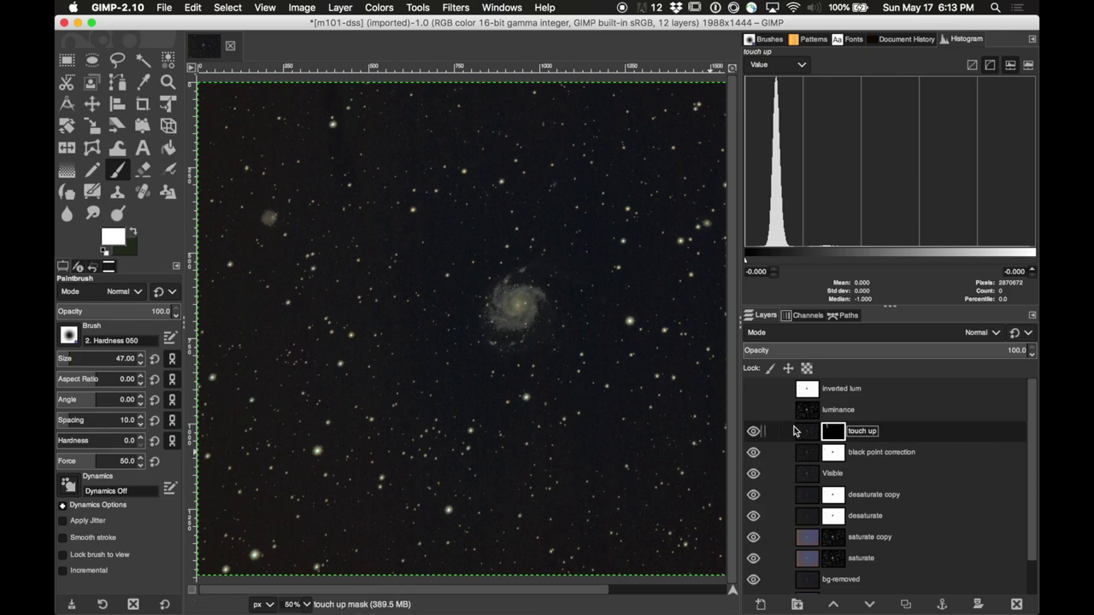
left_click(808, 433)
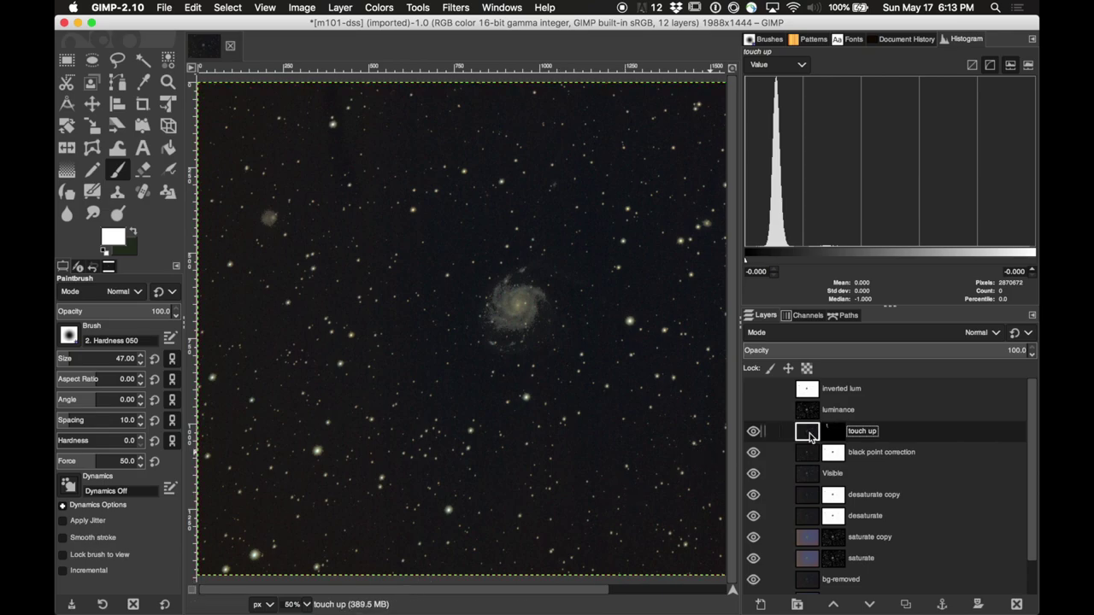
- Apply Curves to touch up with a shadow point mapping input 12.19 to output 13.67
left_click(393, 7)
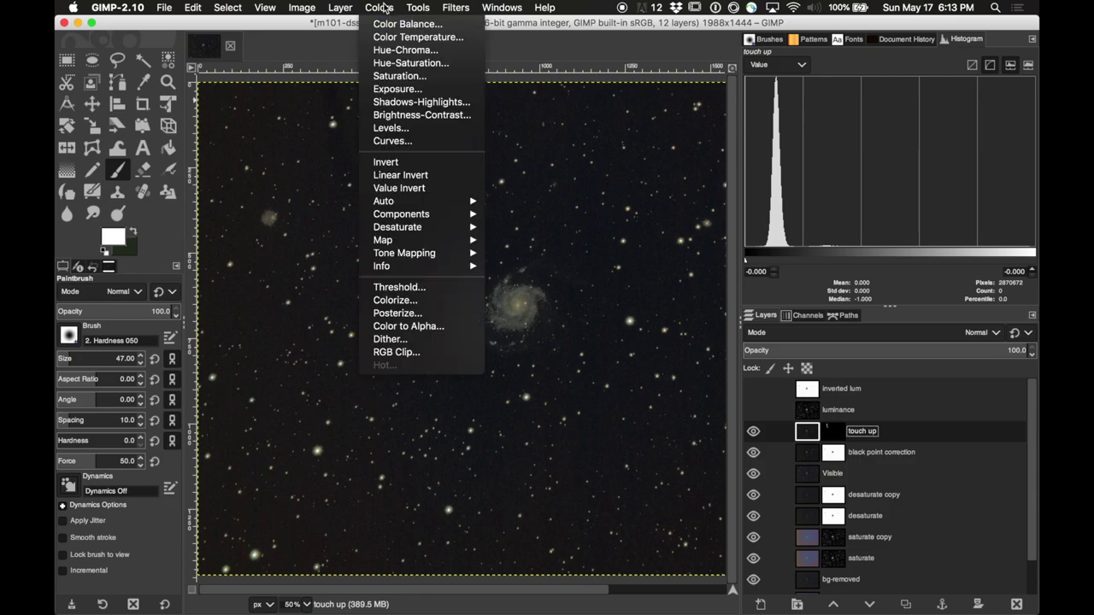
left_click(402, 144)
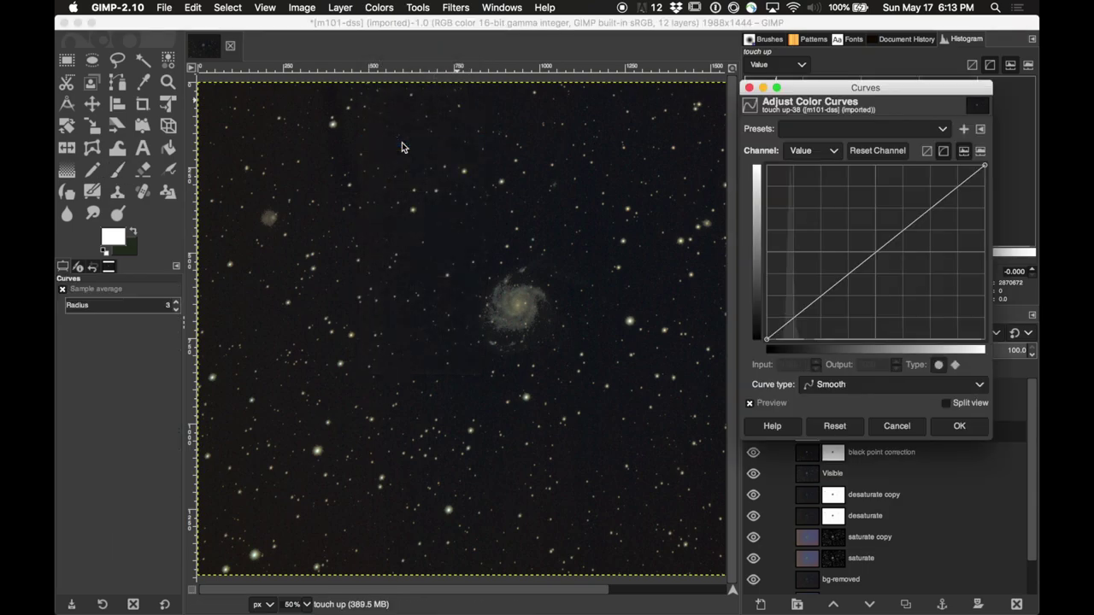
left_click(792, 319)
mouse_move(792, 319)
left_mouse_down()
mouse_move(788, 301)
mouse_move(793, 316)
left_mouse_up()
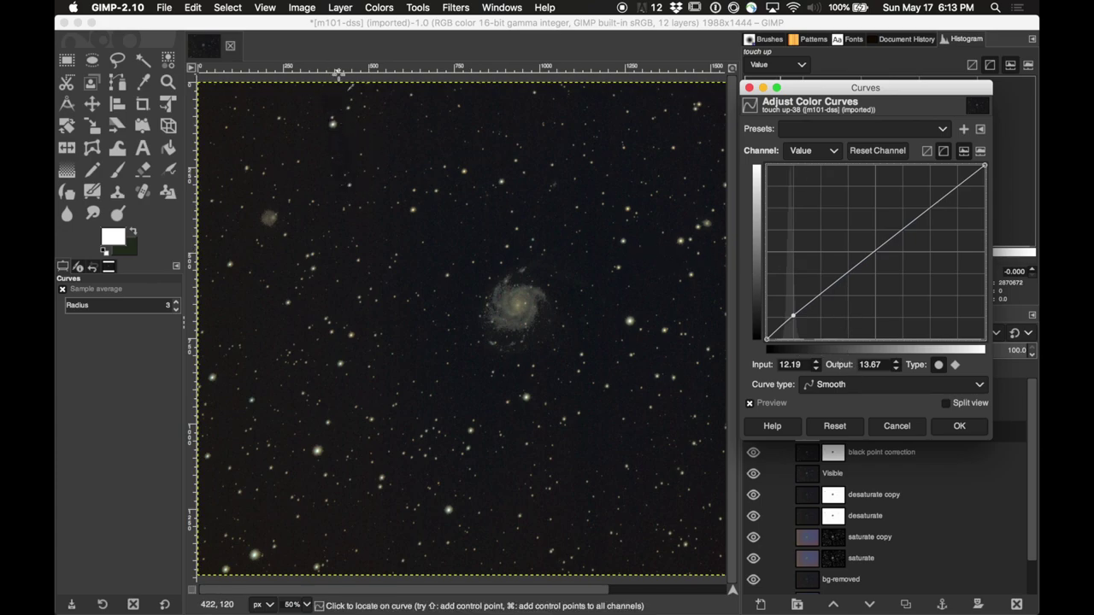
left_click(958, 426)
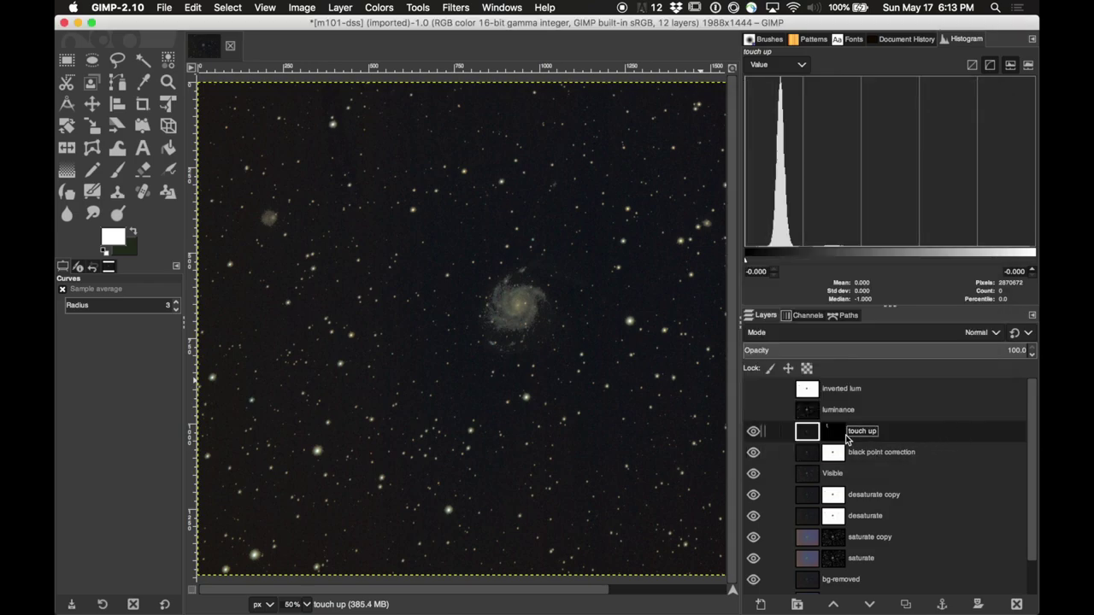
- Paint white on the touch up mask near the image top, then zoom out and back in
left_click(832, 433)
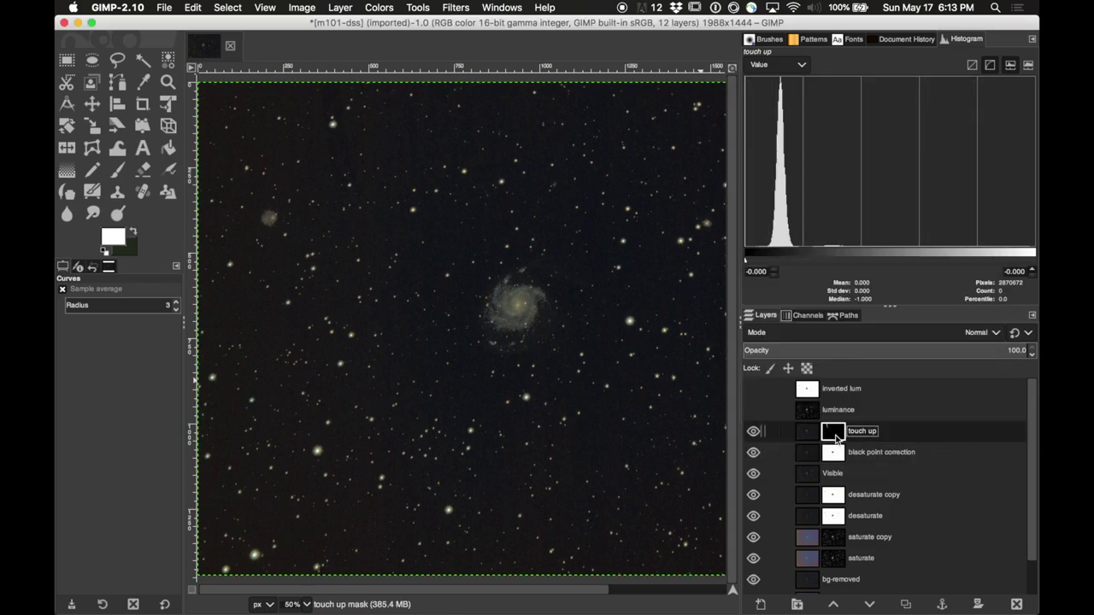
left_click(117, 169)
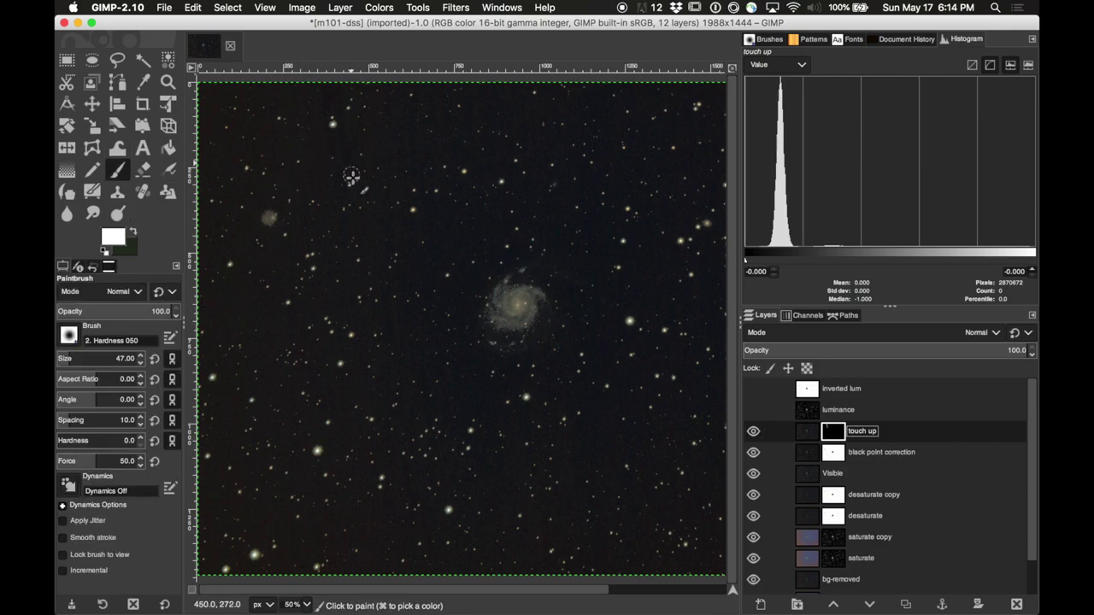
left_click(335, 98)
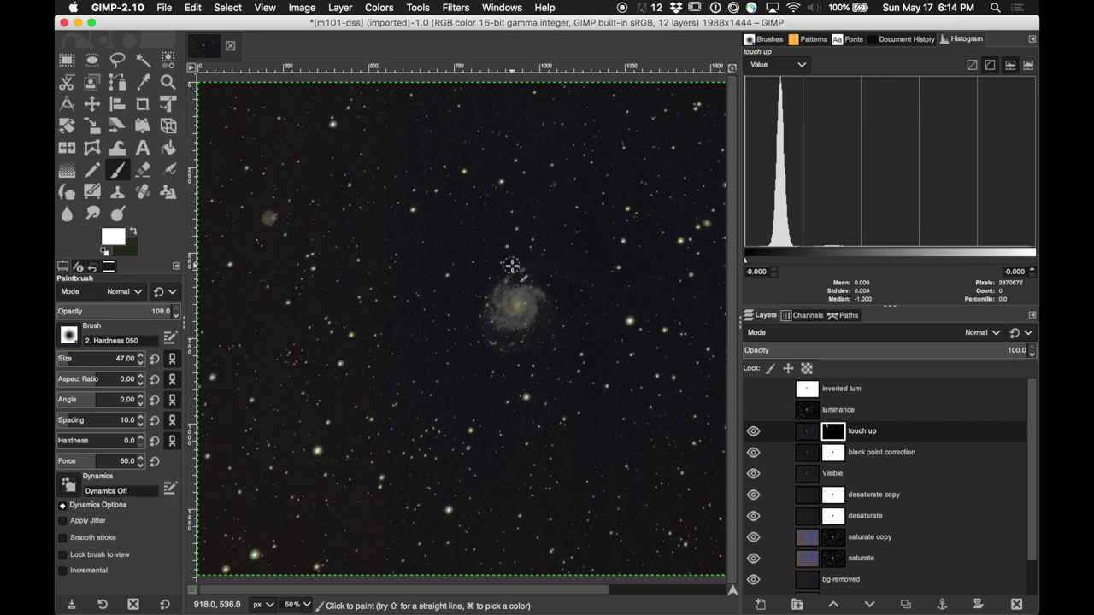
key("super")
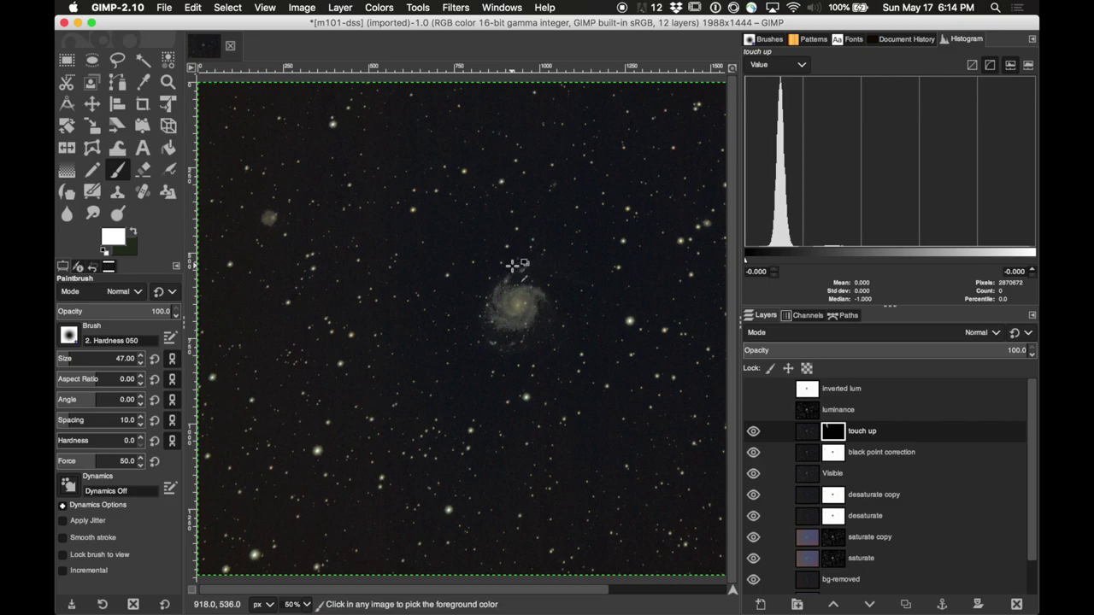
key("minus")
key("minus")
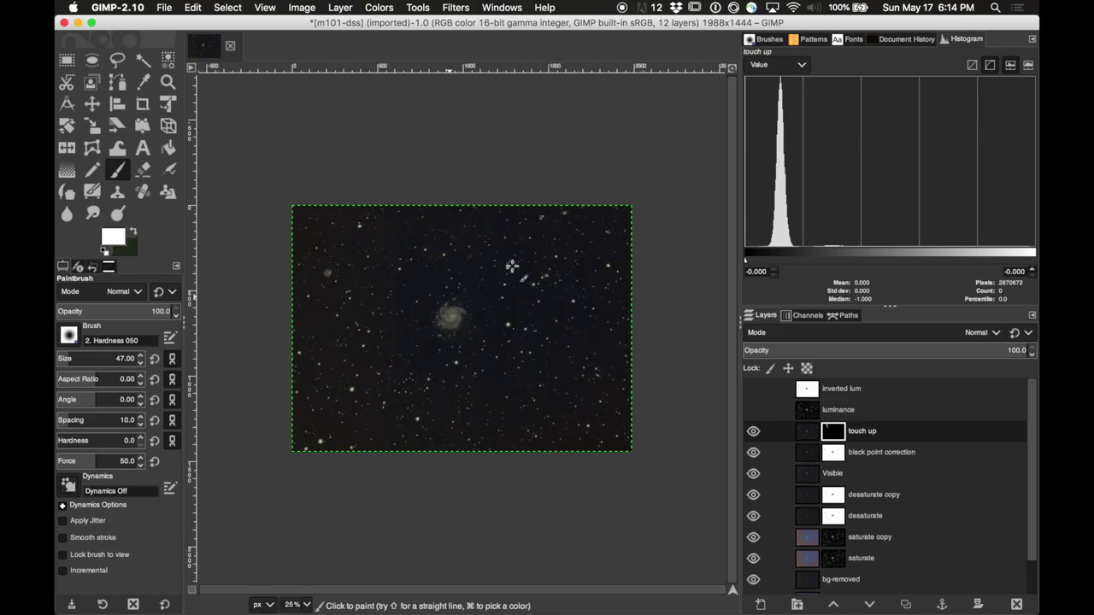
key("plus")
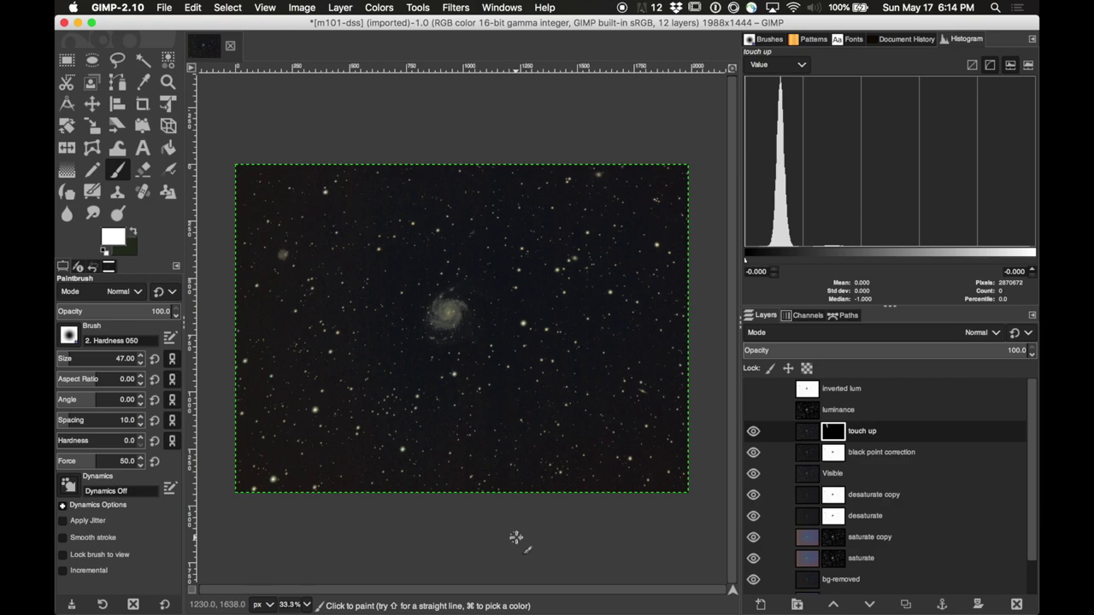
left_click(167, 7)
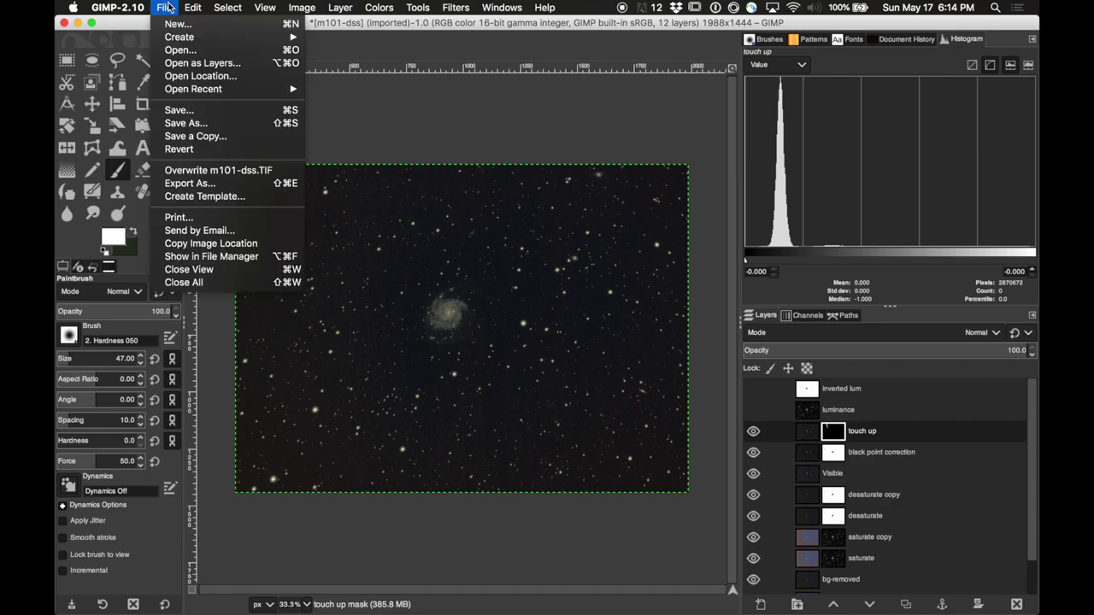
- Save As m101.xcf on the Desktop, removing '-dss' from the file name
left_click(173, 125)
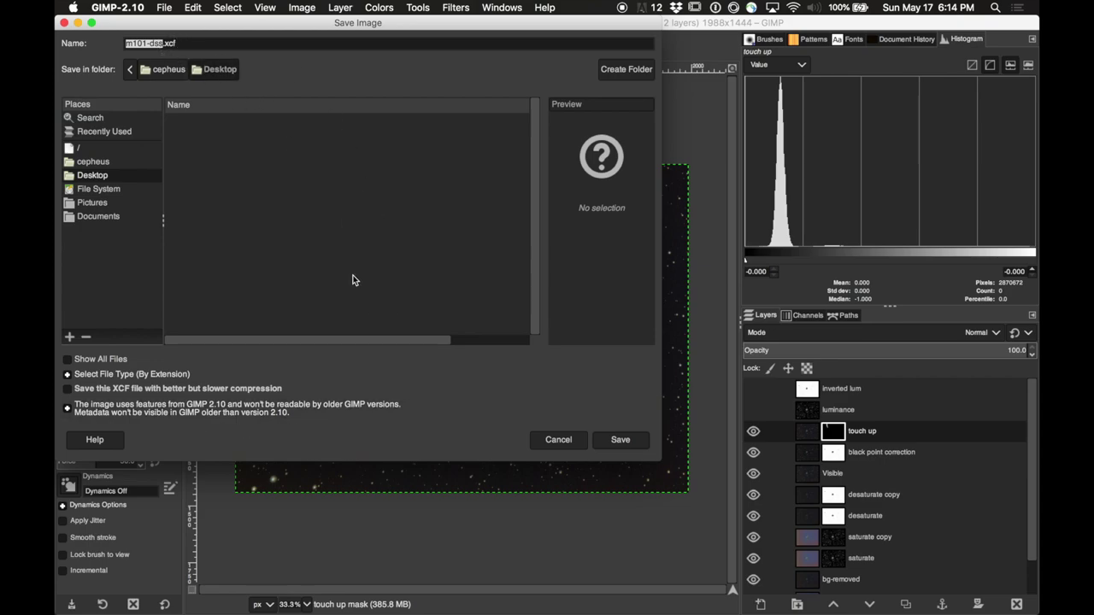
key("Right")
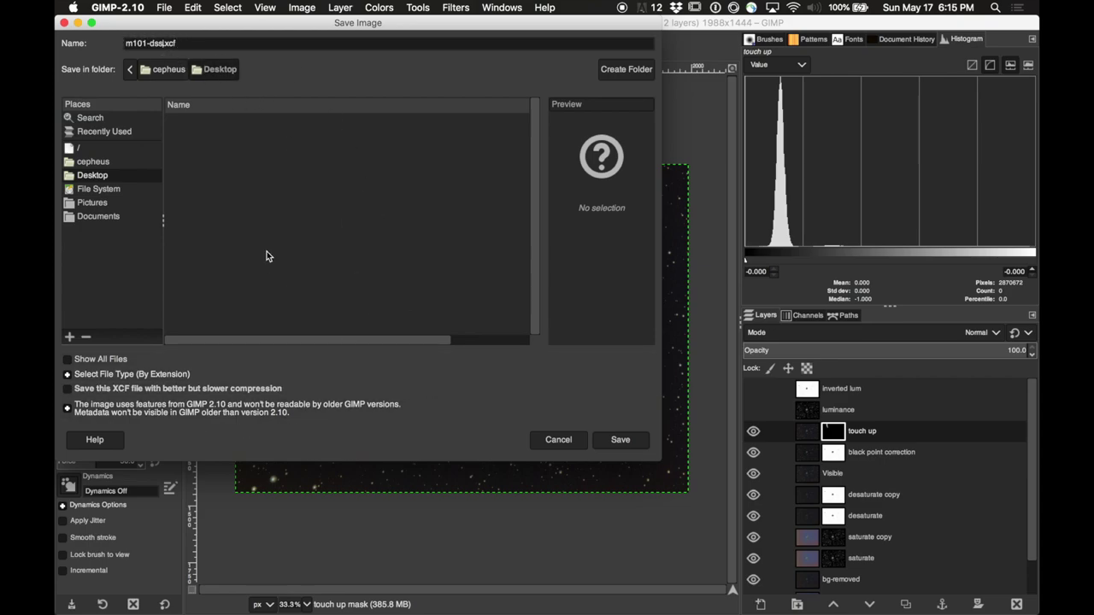
key("BackSpace")
key("BackSpace")
key("BackSpace")
key("BackSpace")
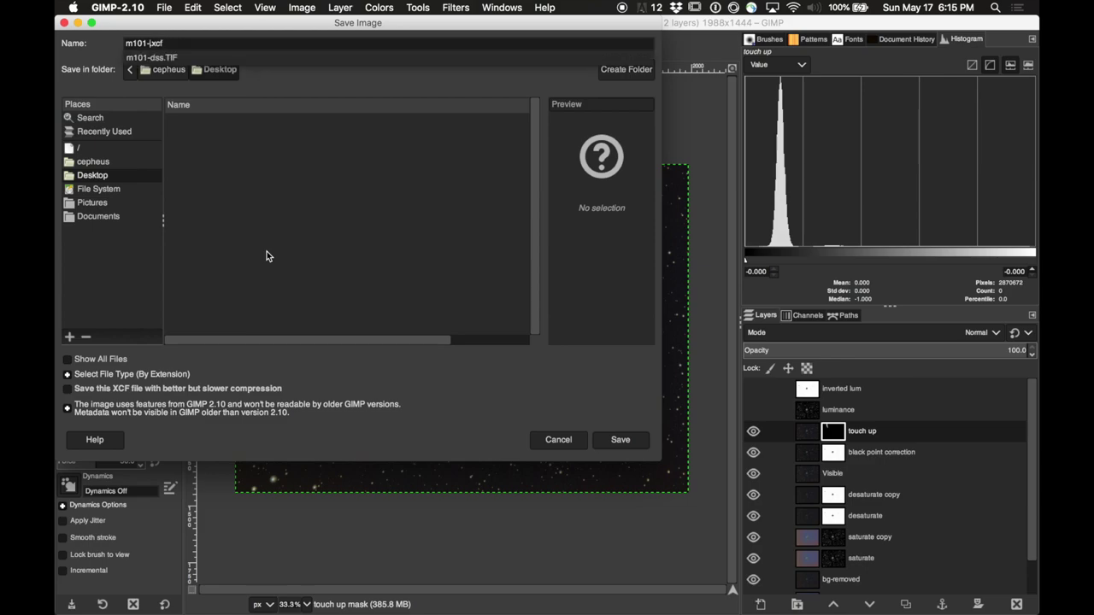
left_click(617, 439)
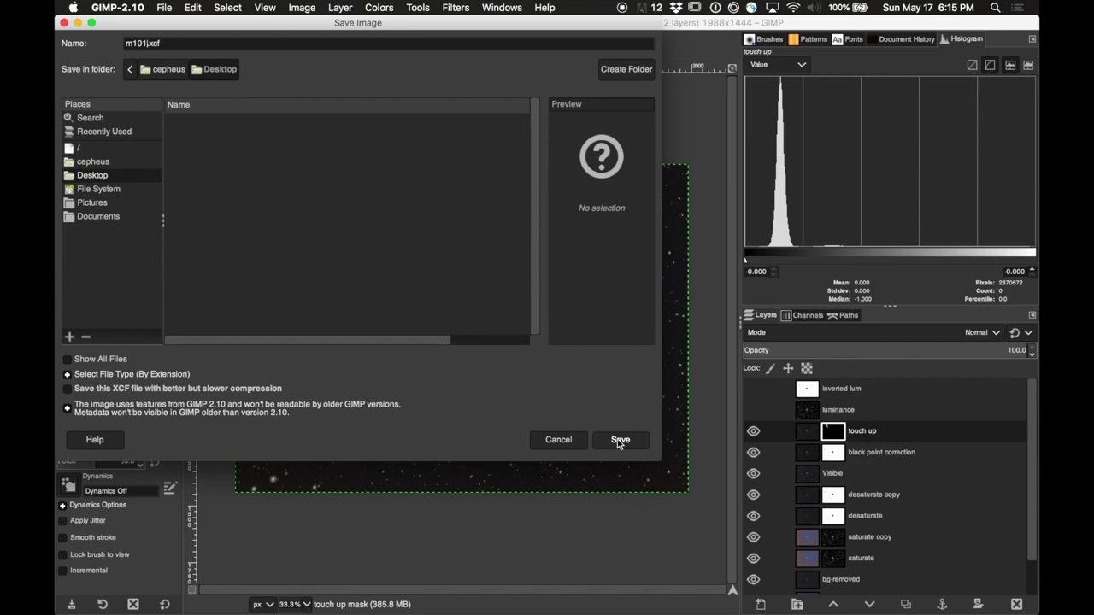
left_click(619, 440)
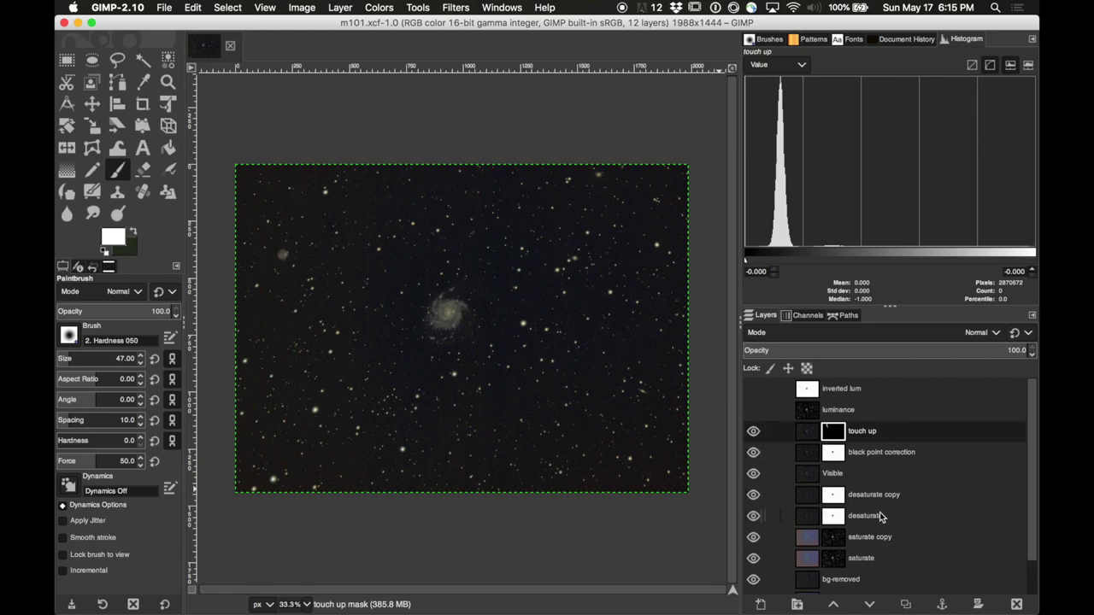
- Begin exporting the image and change the file extension from png to jpg, naming it m101.jpg
left_click(166, 8)
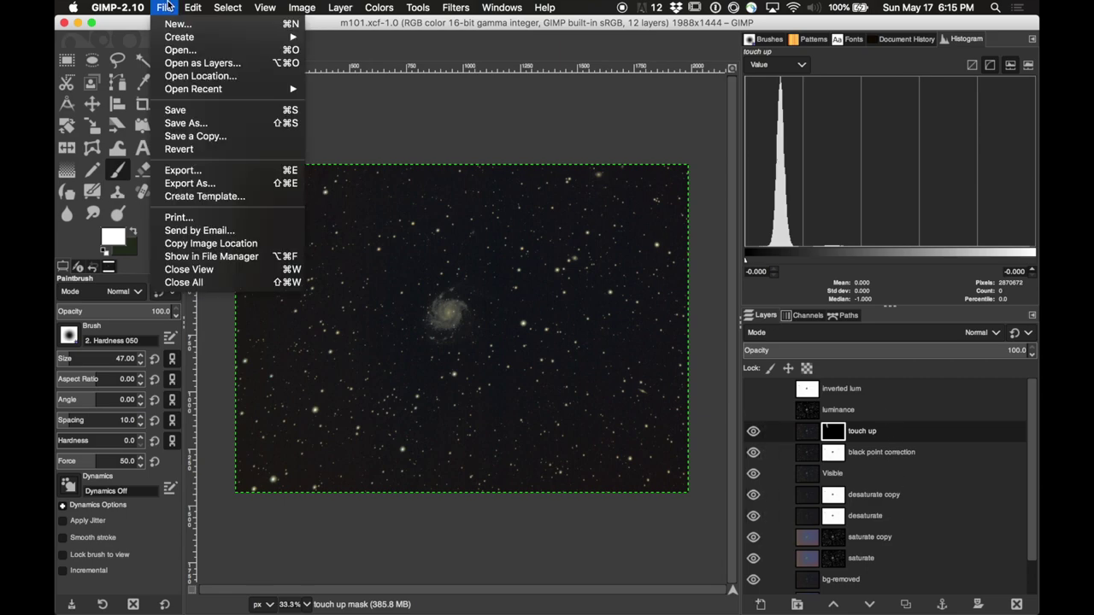
left_click(184, 170)
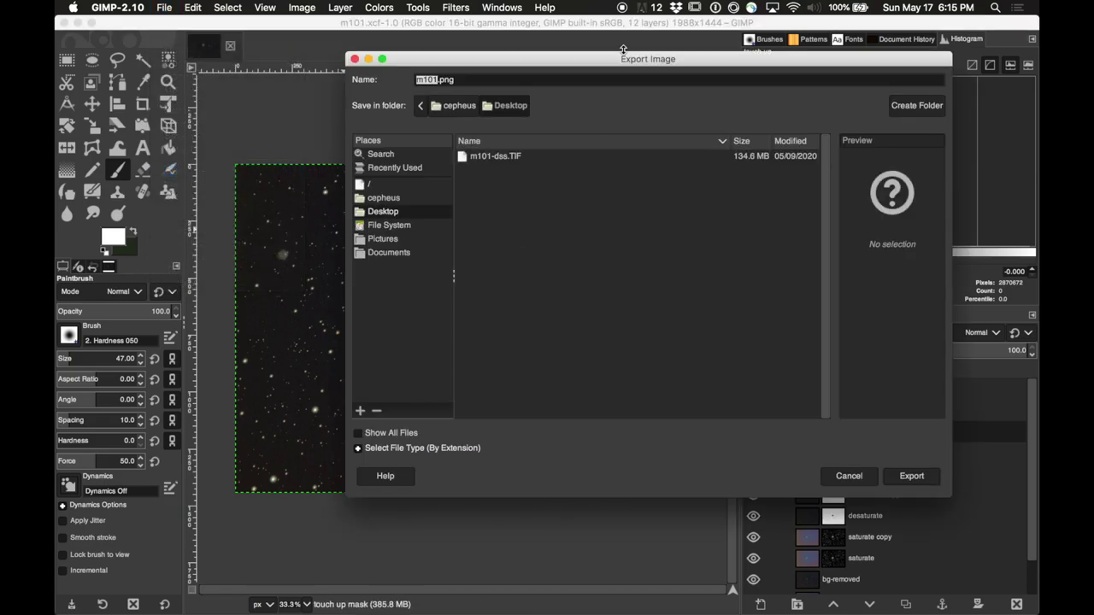
left_click_drag(605, 60, 506, 96)
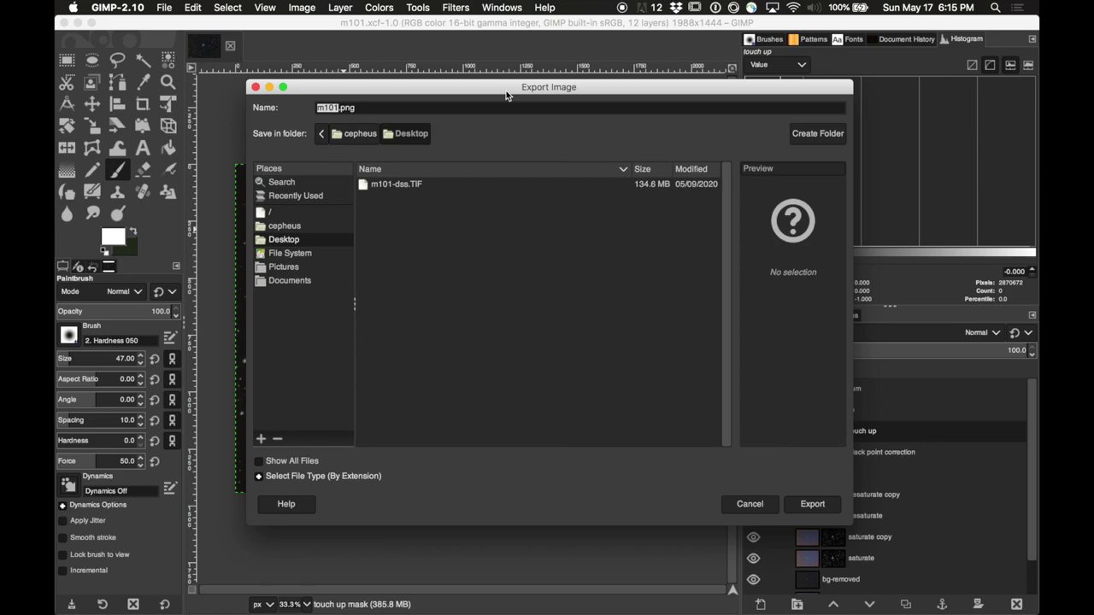
left_click(368, 106)
key("BackSpace")
key("BackSpace")
key("BackSpace")
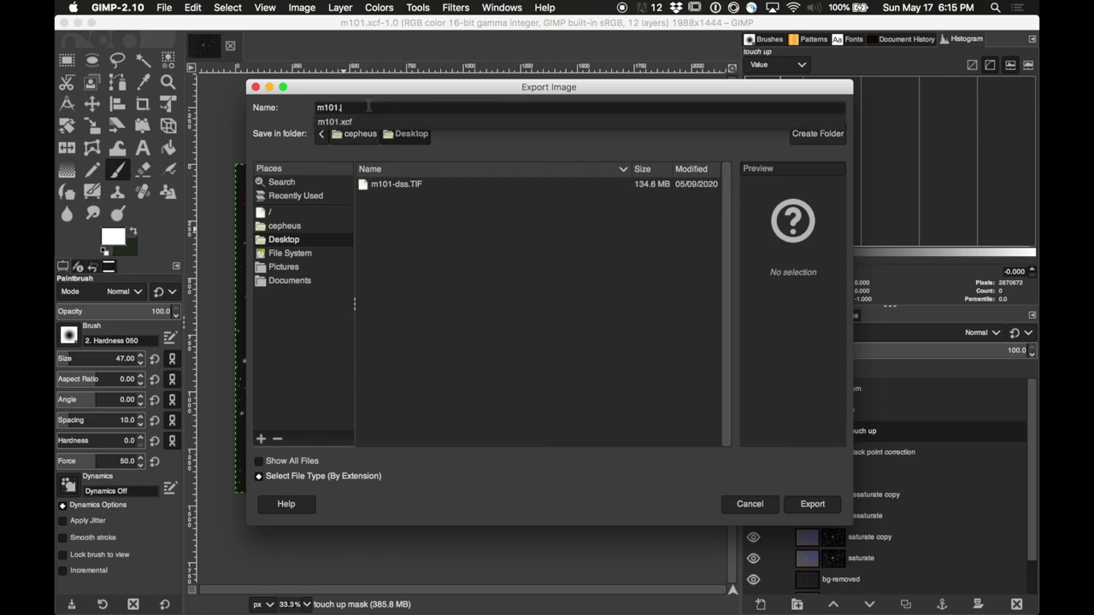
type("jpg")
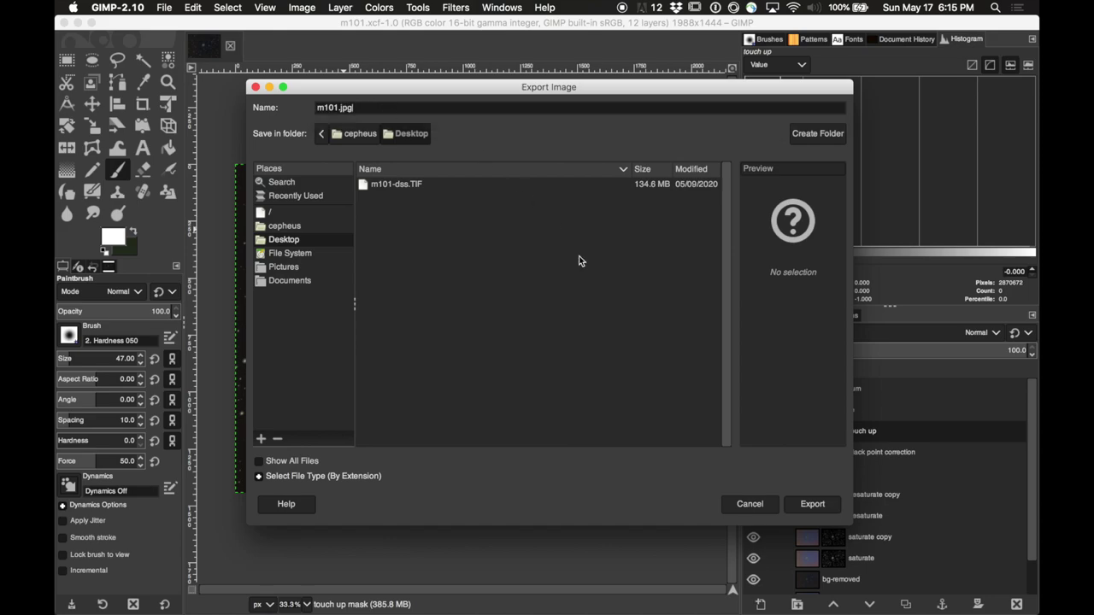
- Confirm the export and set the JPEG quality to 100
left_click(812, 504)
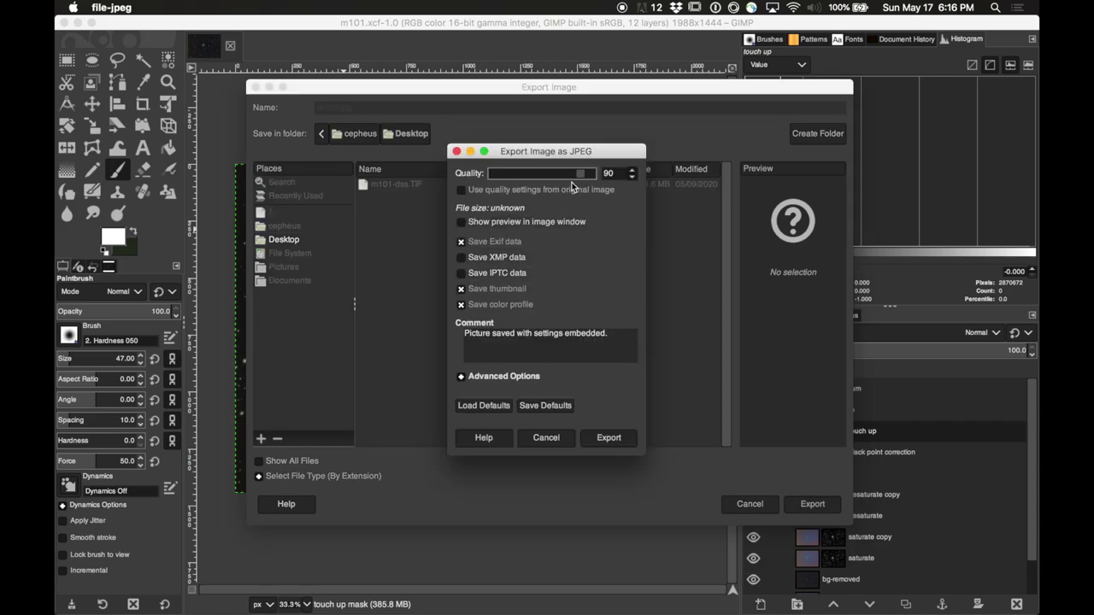
left_click_drag(578, 175, 663, 177)
left_click(614, 439)
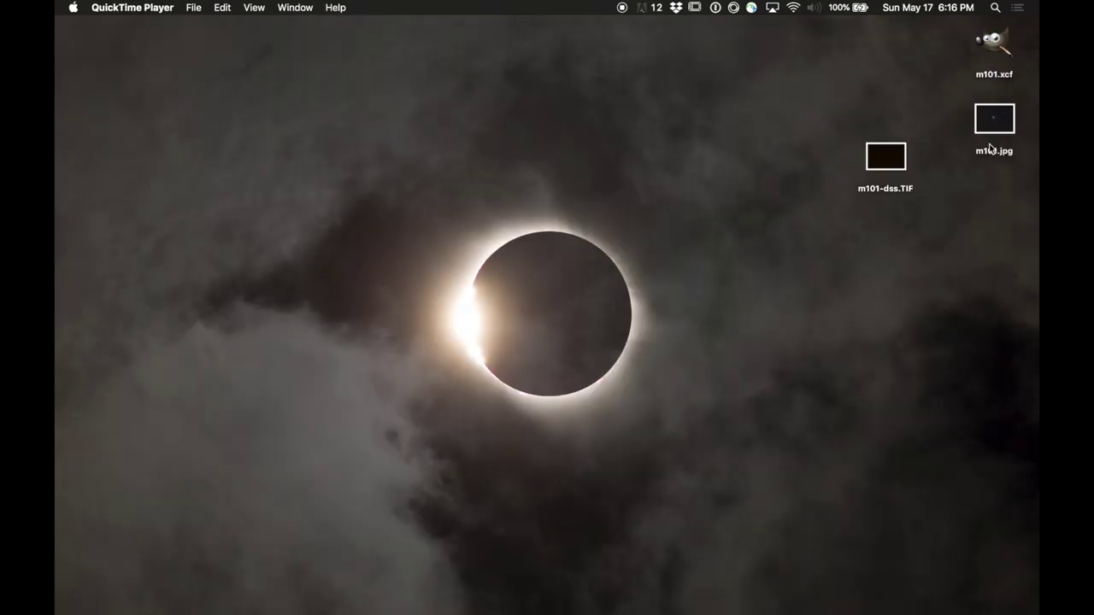
- Open the exported m101.jpg from the Desktop in Preview, inspect it, then quit Preview
double_click(994, 119)
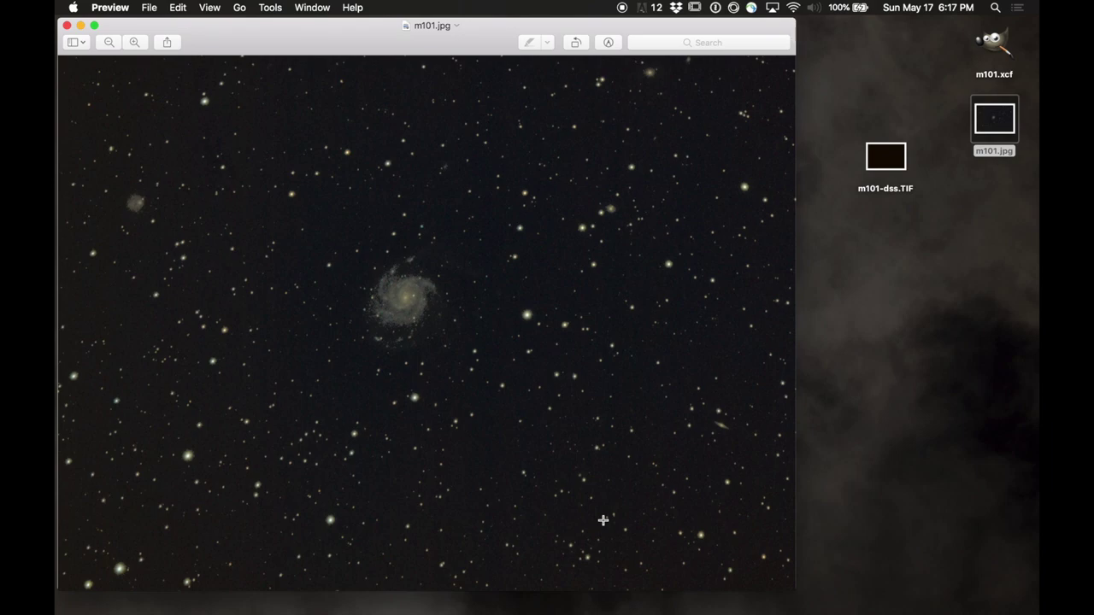
key("super+q")
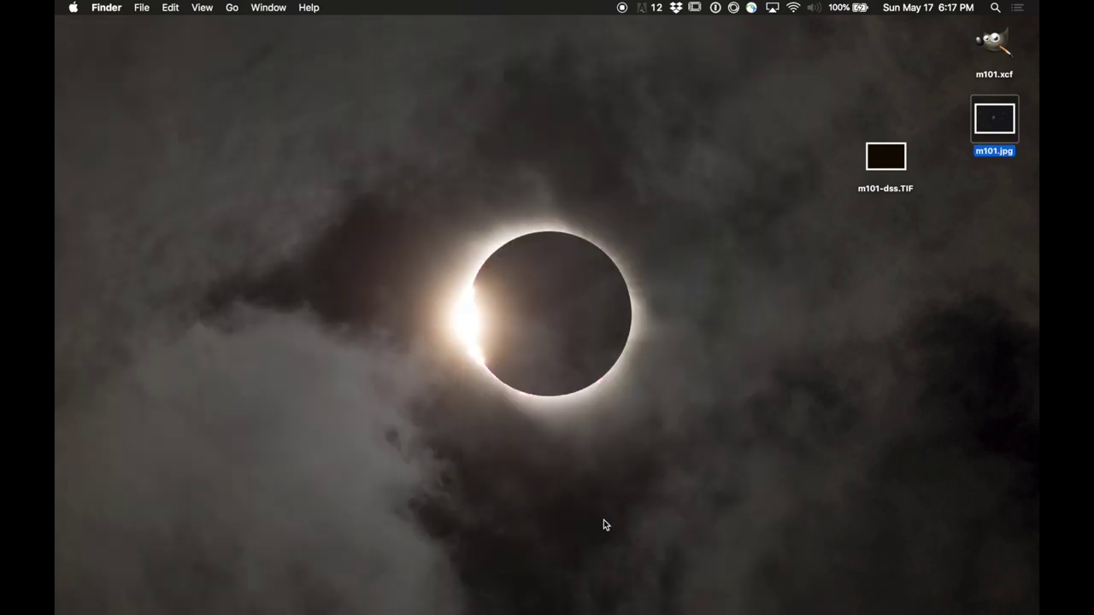